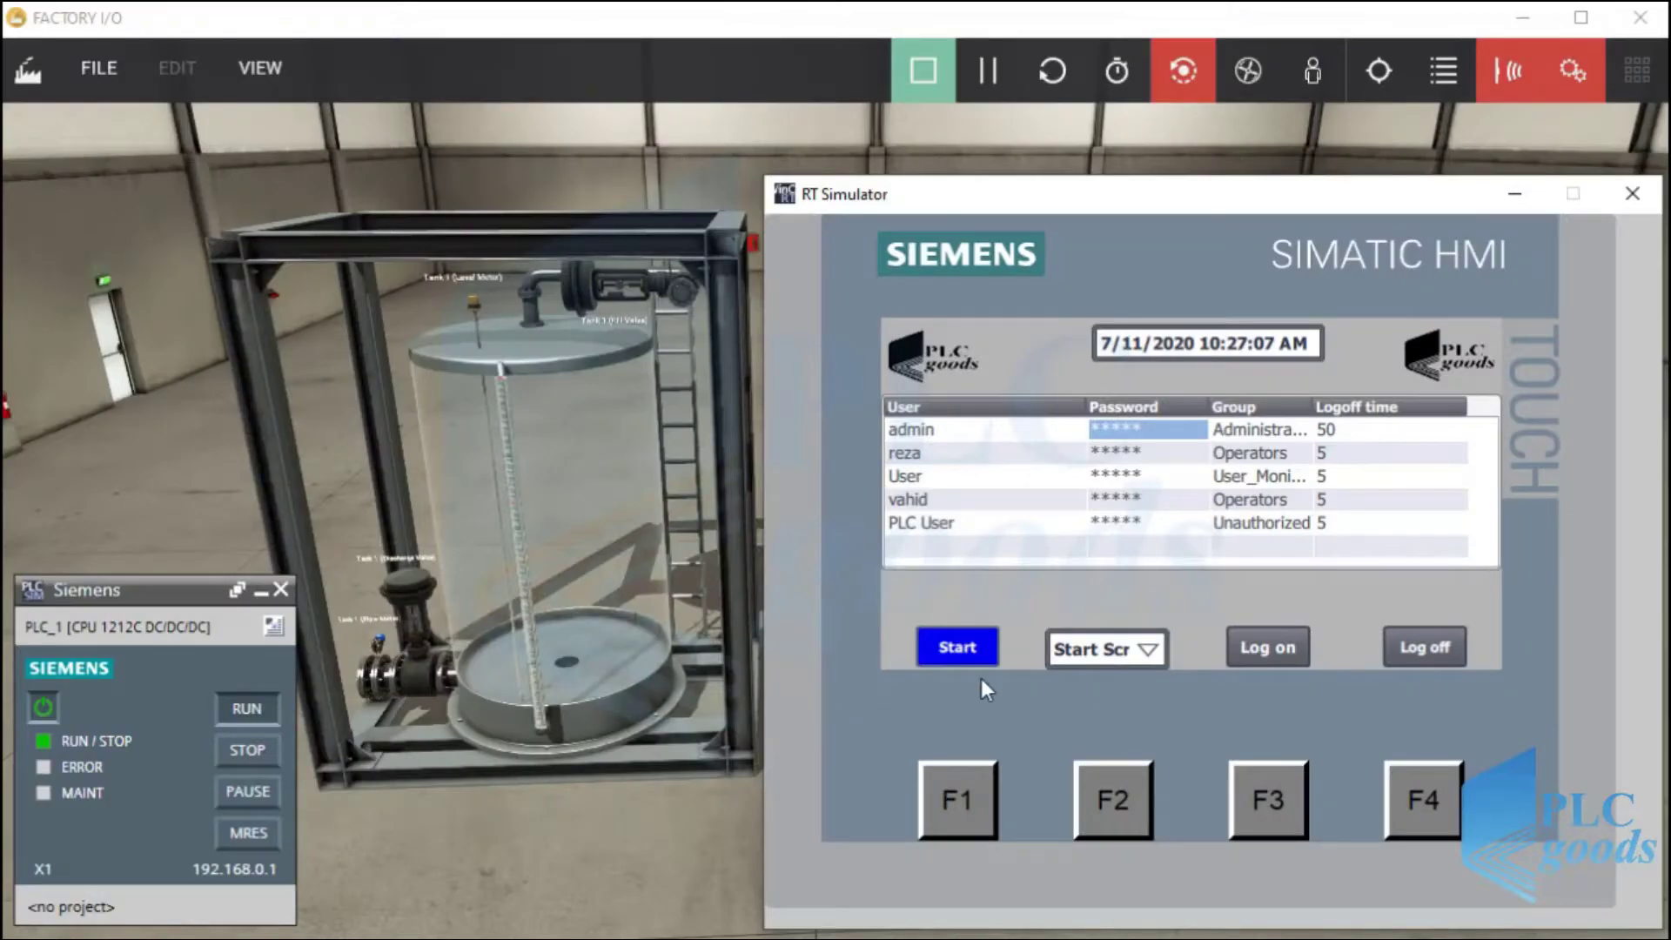
# Open the screen-selection dropdown on the HMI start screen.
pyautogui.click(1089, 646)
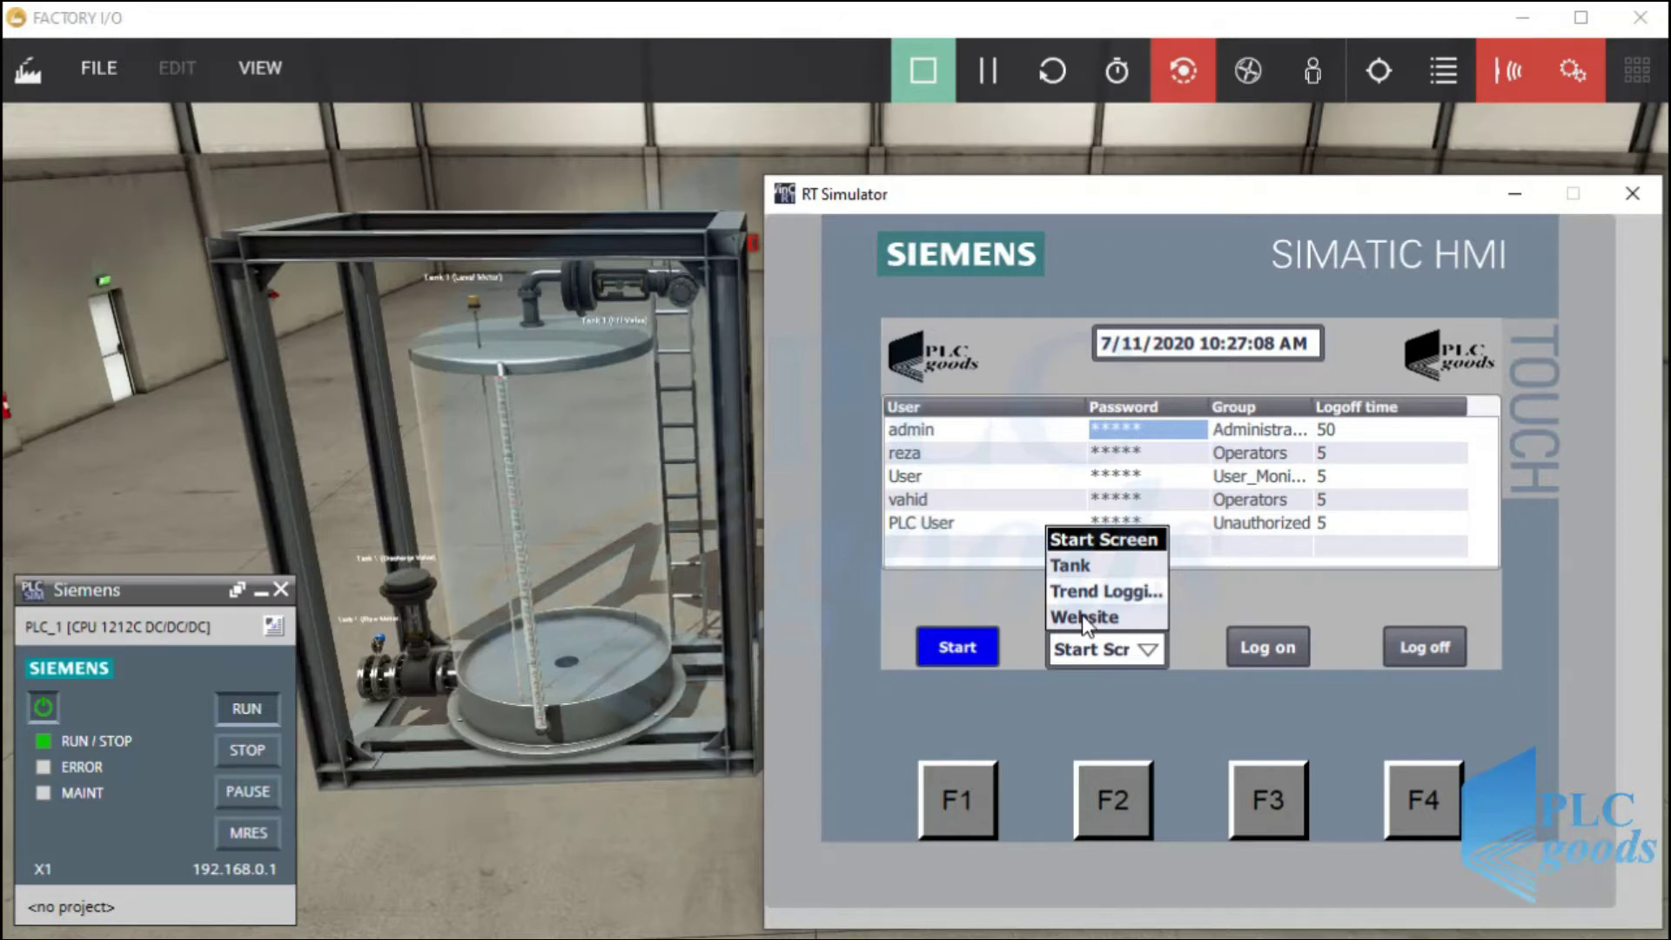
# Switch to the Tank screen, fill the tank, then briefly discharge it so the level reads 12.
pyautogui.click(1073, 567)
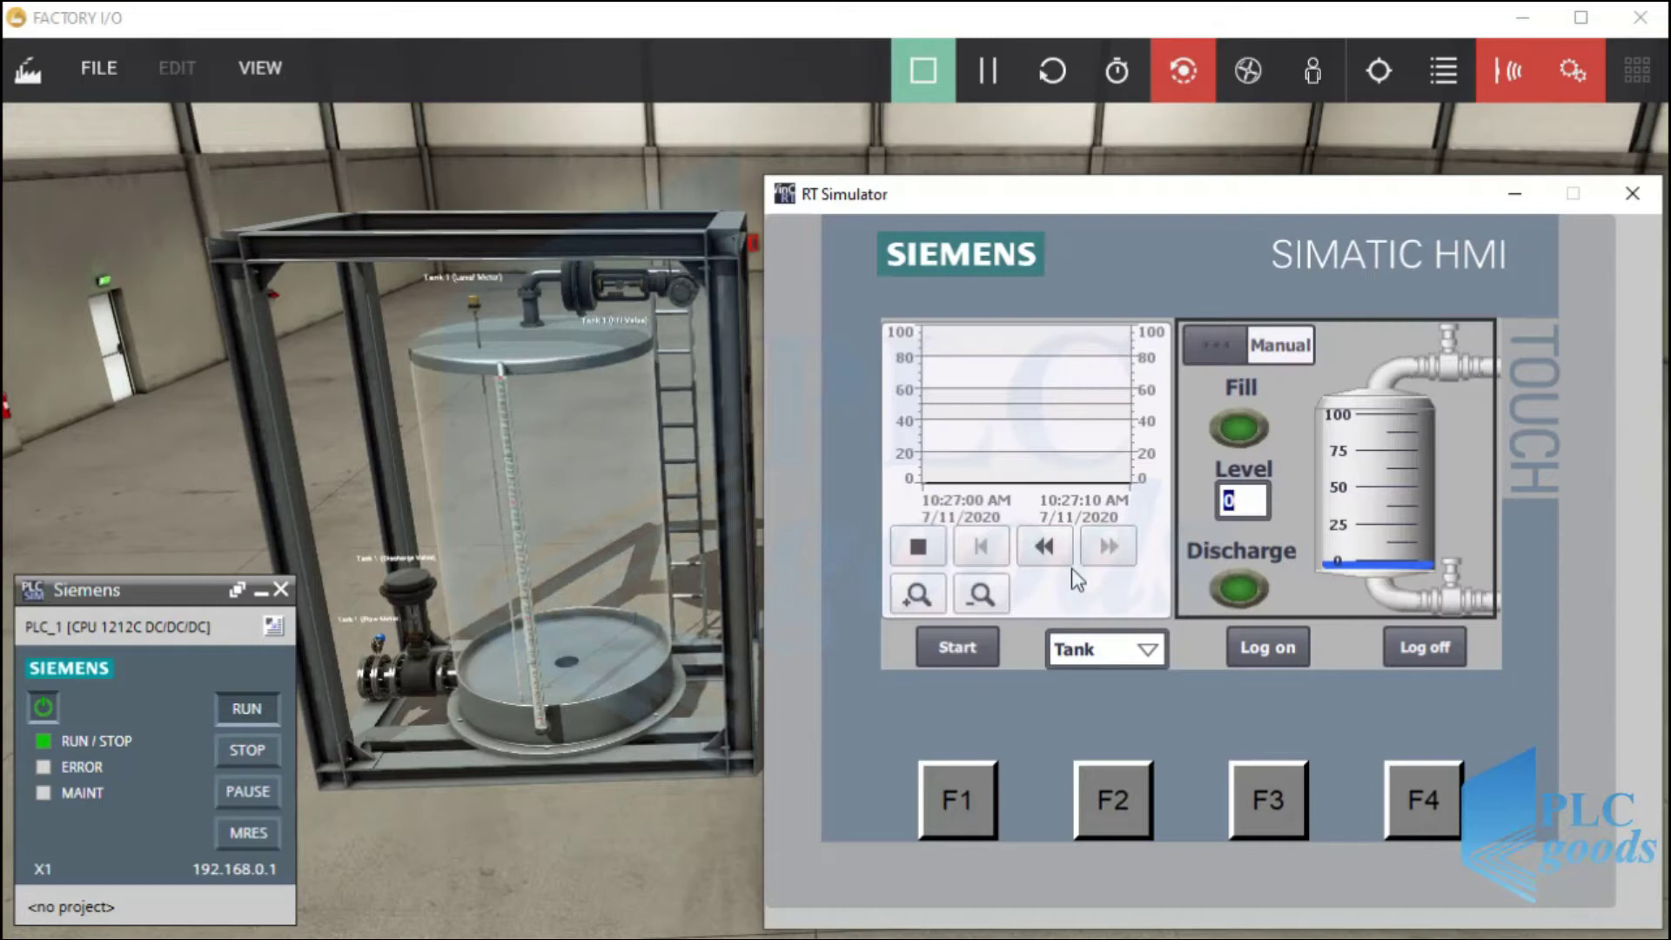
pyautogui.click(1241, 430)
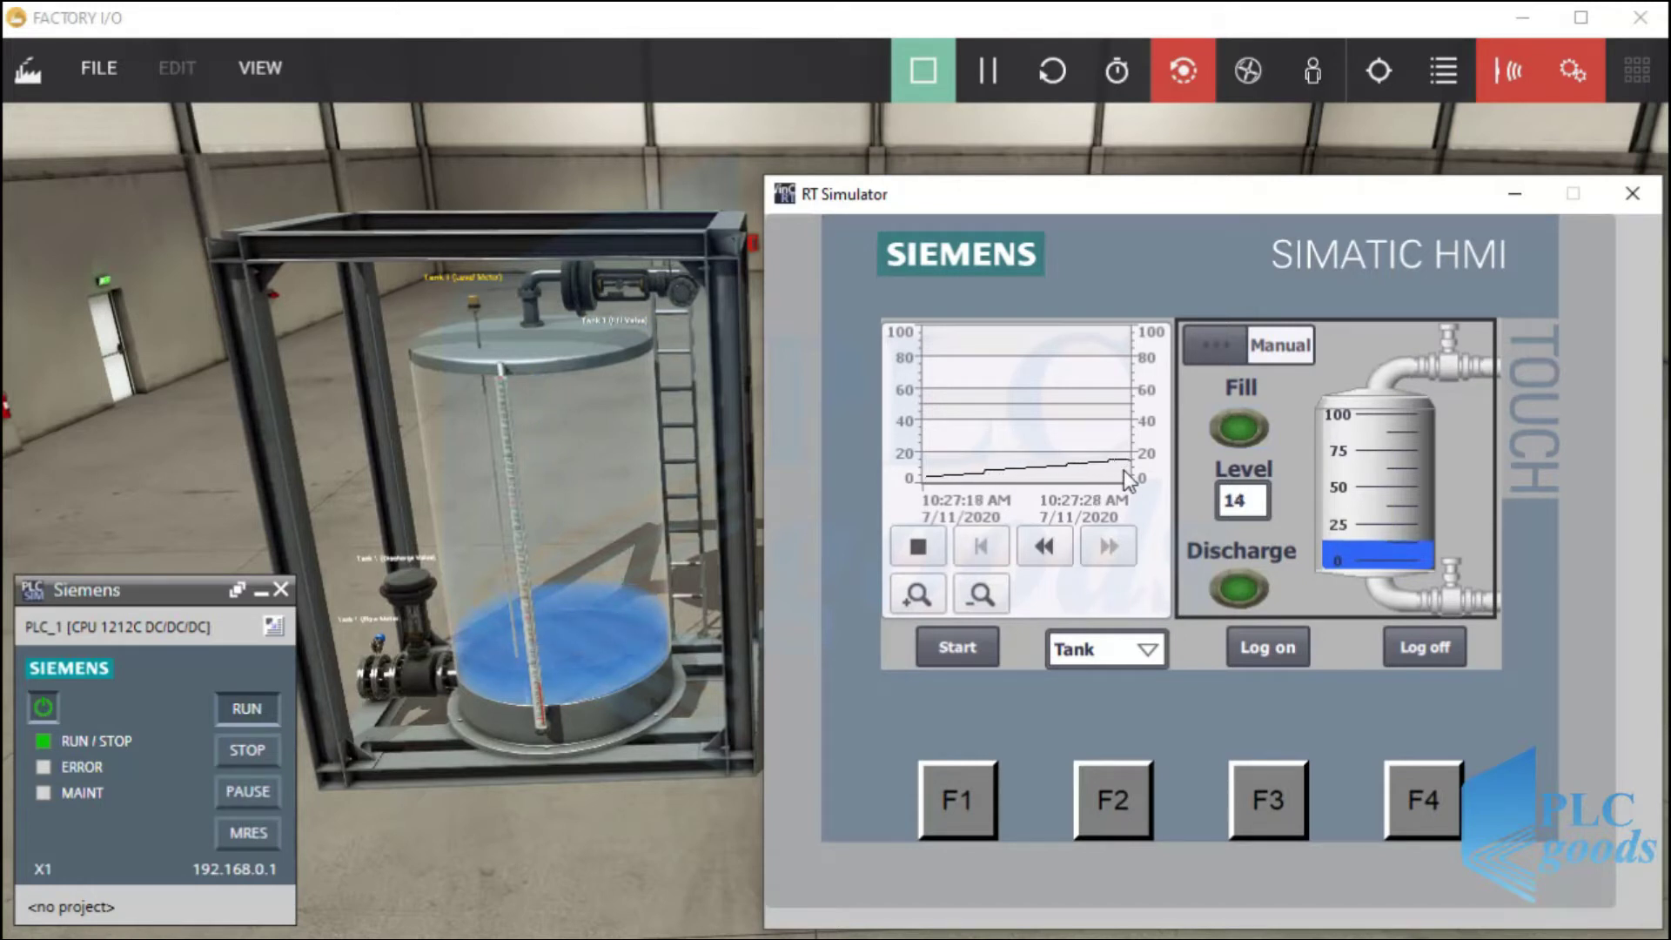
pyautogui.click(1235, 590)
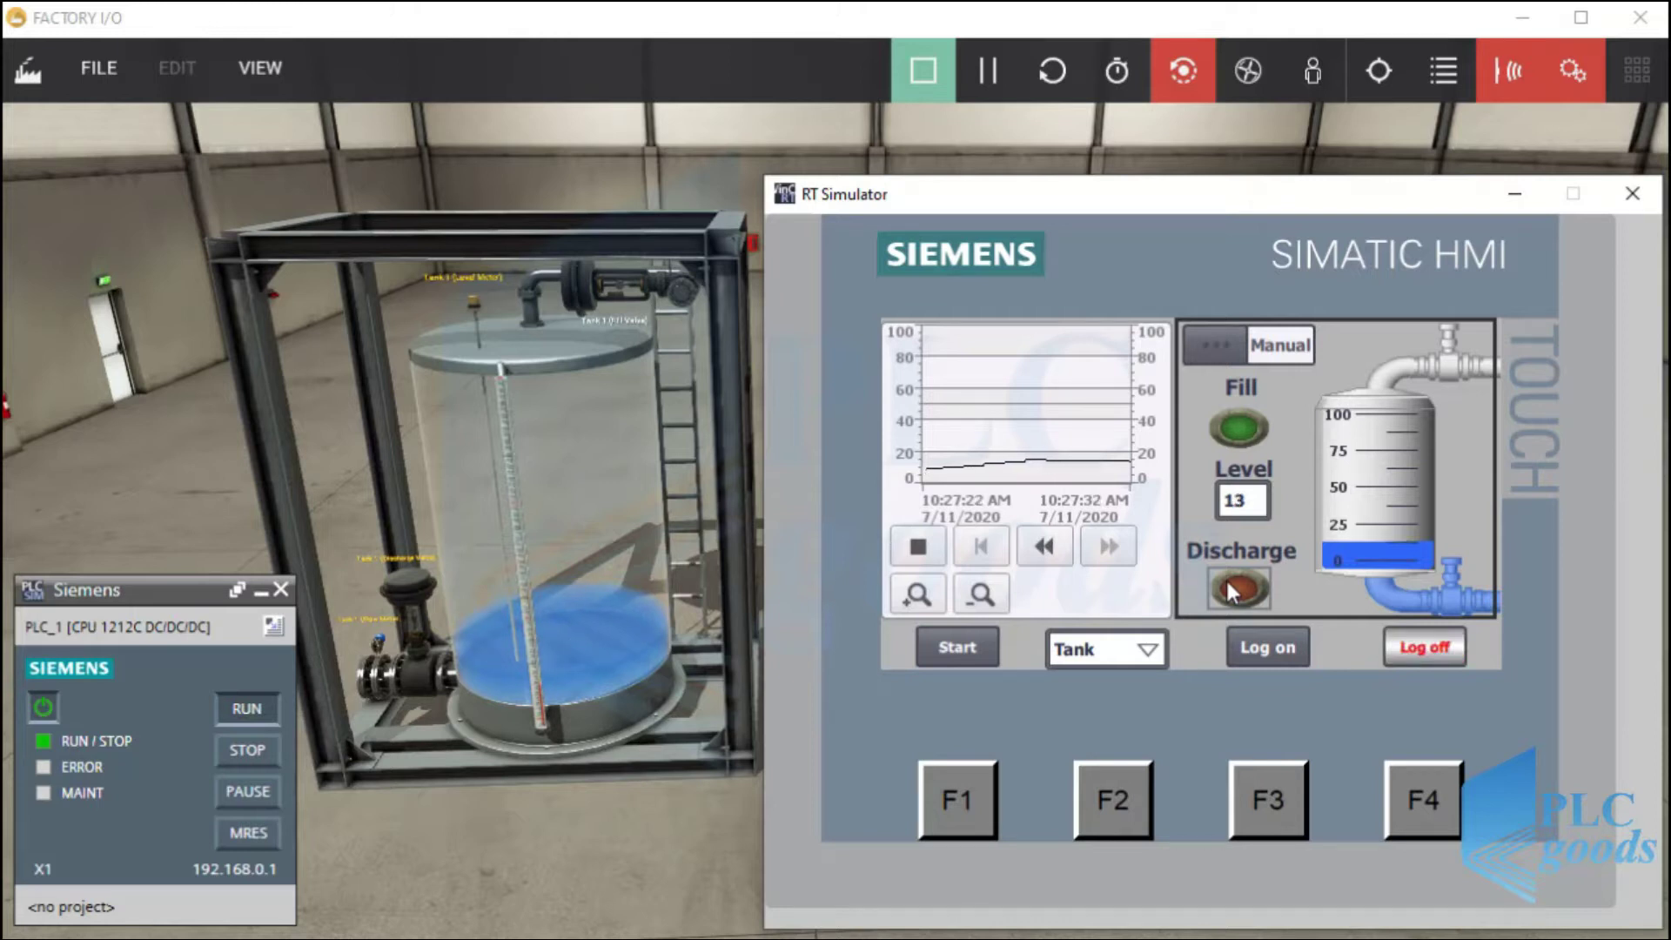
pyautogui.click(1232, 592)
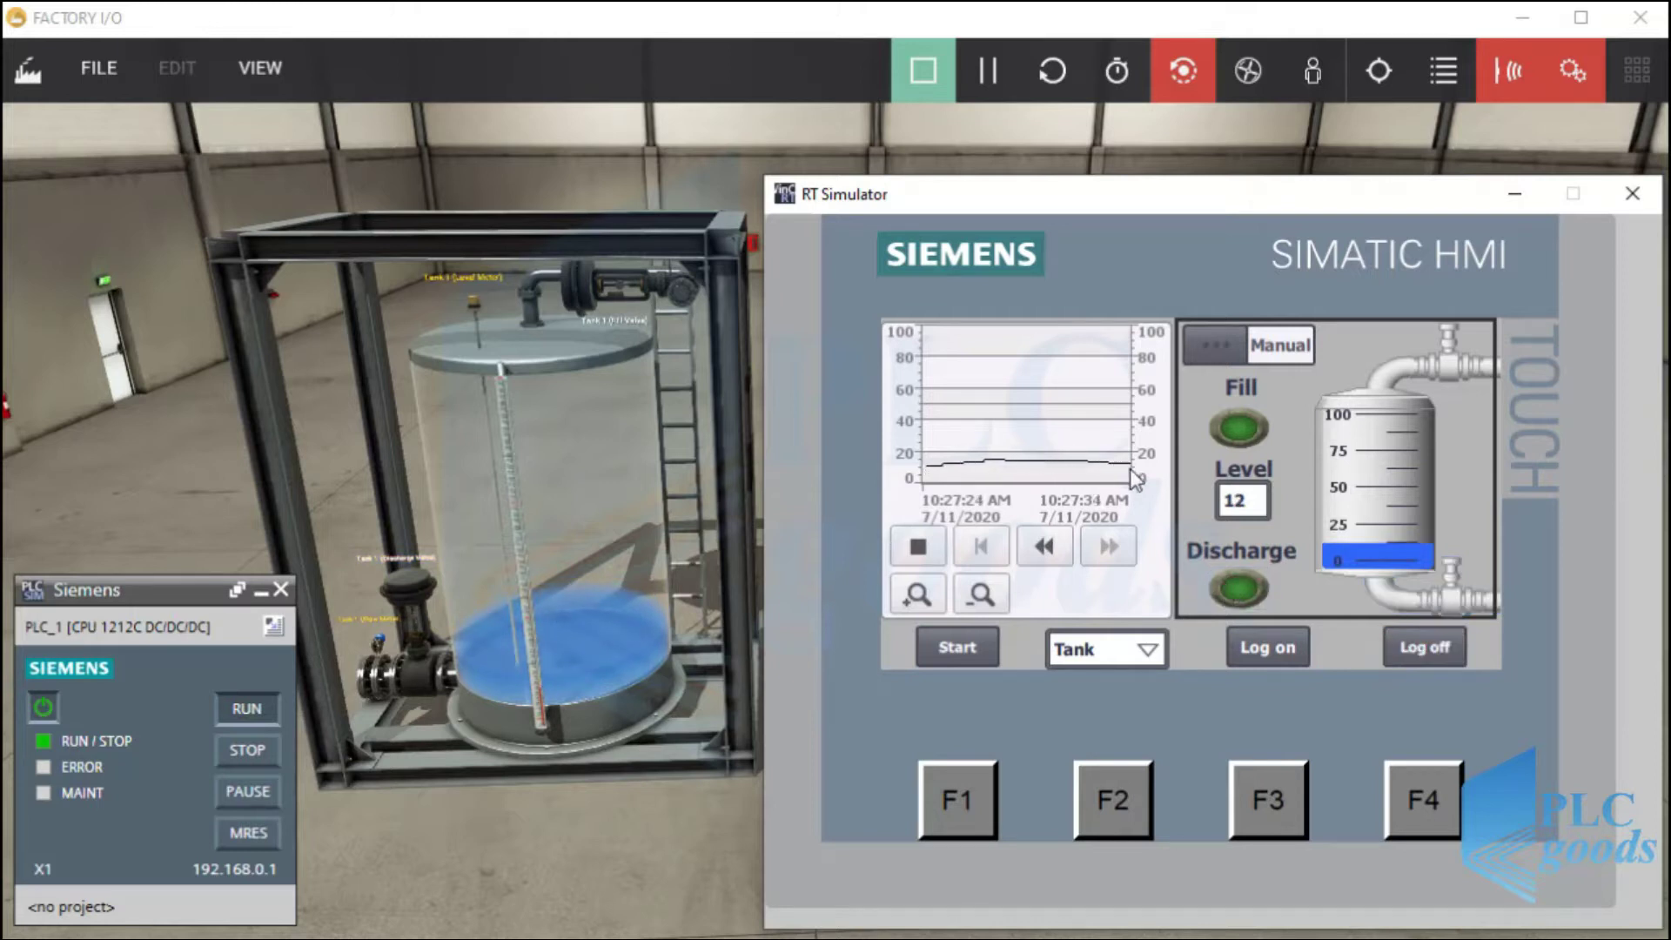
pyautogui.click(1112, 649)
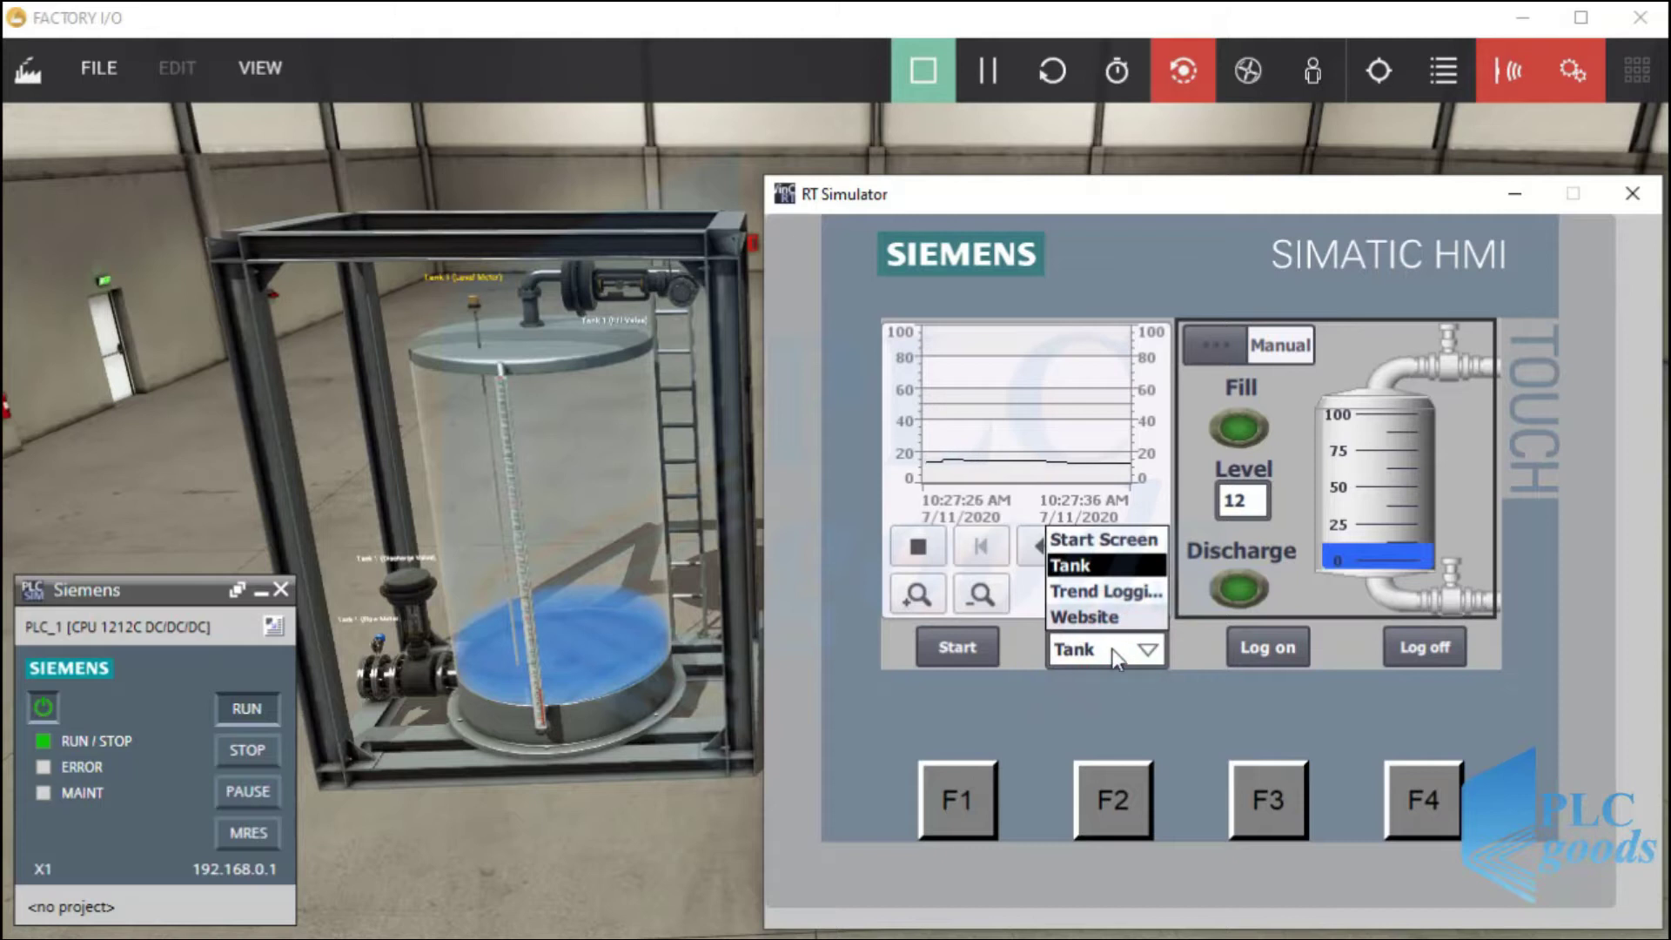
# Show the Trend Logging screen and start, then stop, tank data logging.
pyautogui.click(1096, 594)
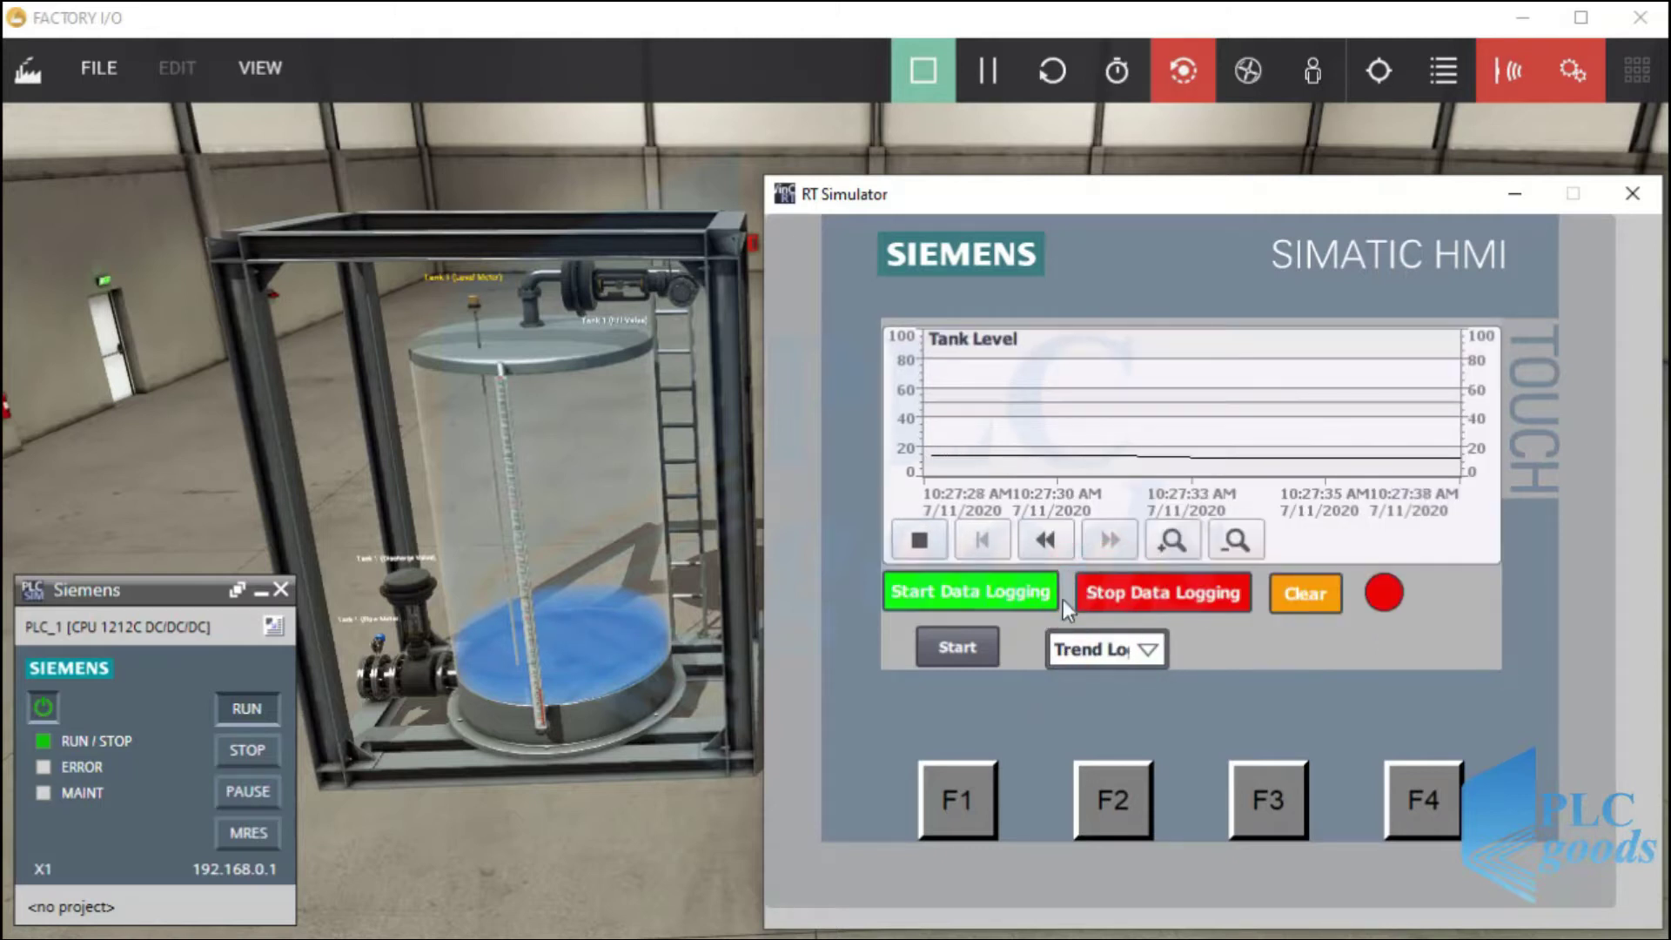
pyautogui.click(975, 588)
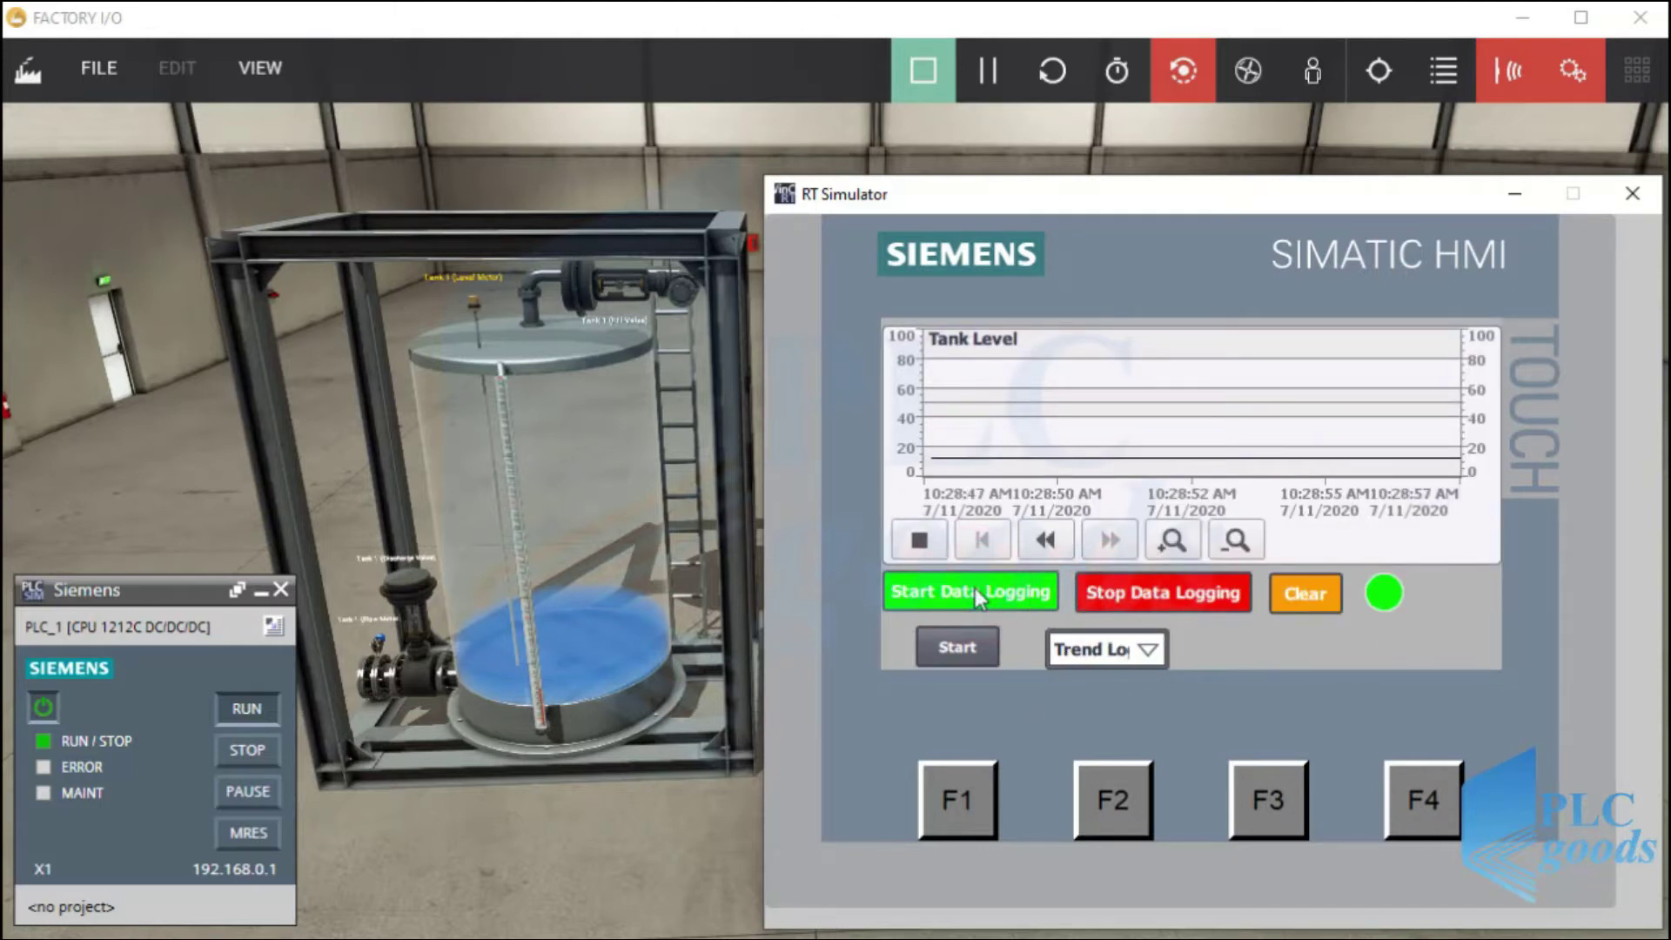
pyautogui.click(1126, 588)
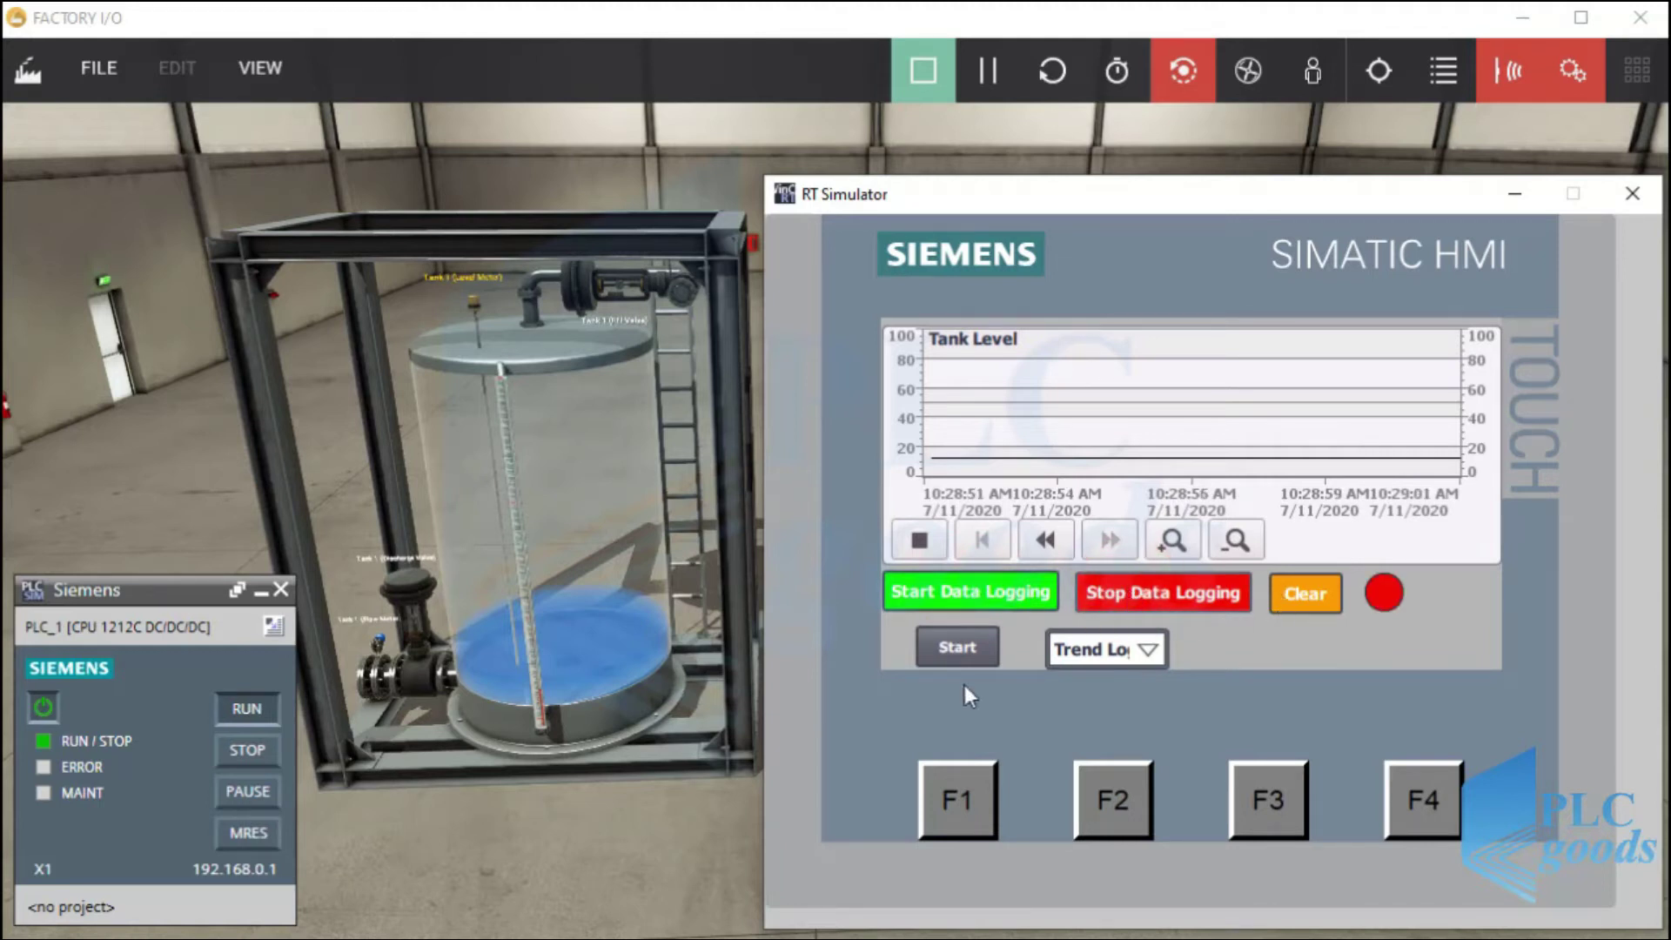
# Open Tank-Data-Logs and view Tank-Data-Logs0.txt in Notepad, then minimize Notepad.
pyautogui.click(655, 924)
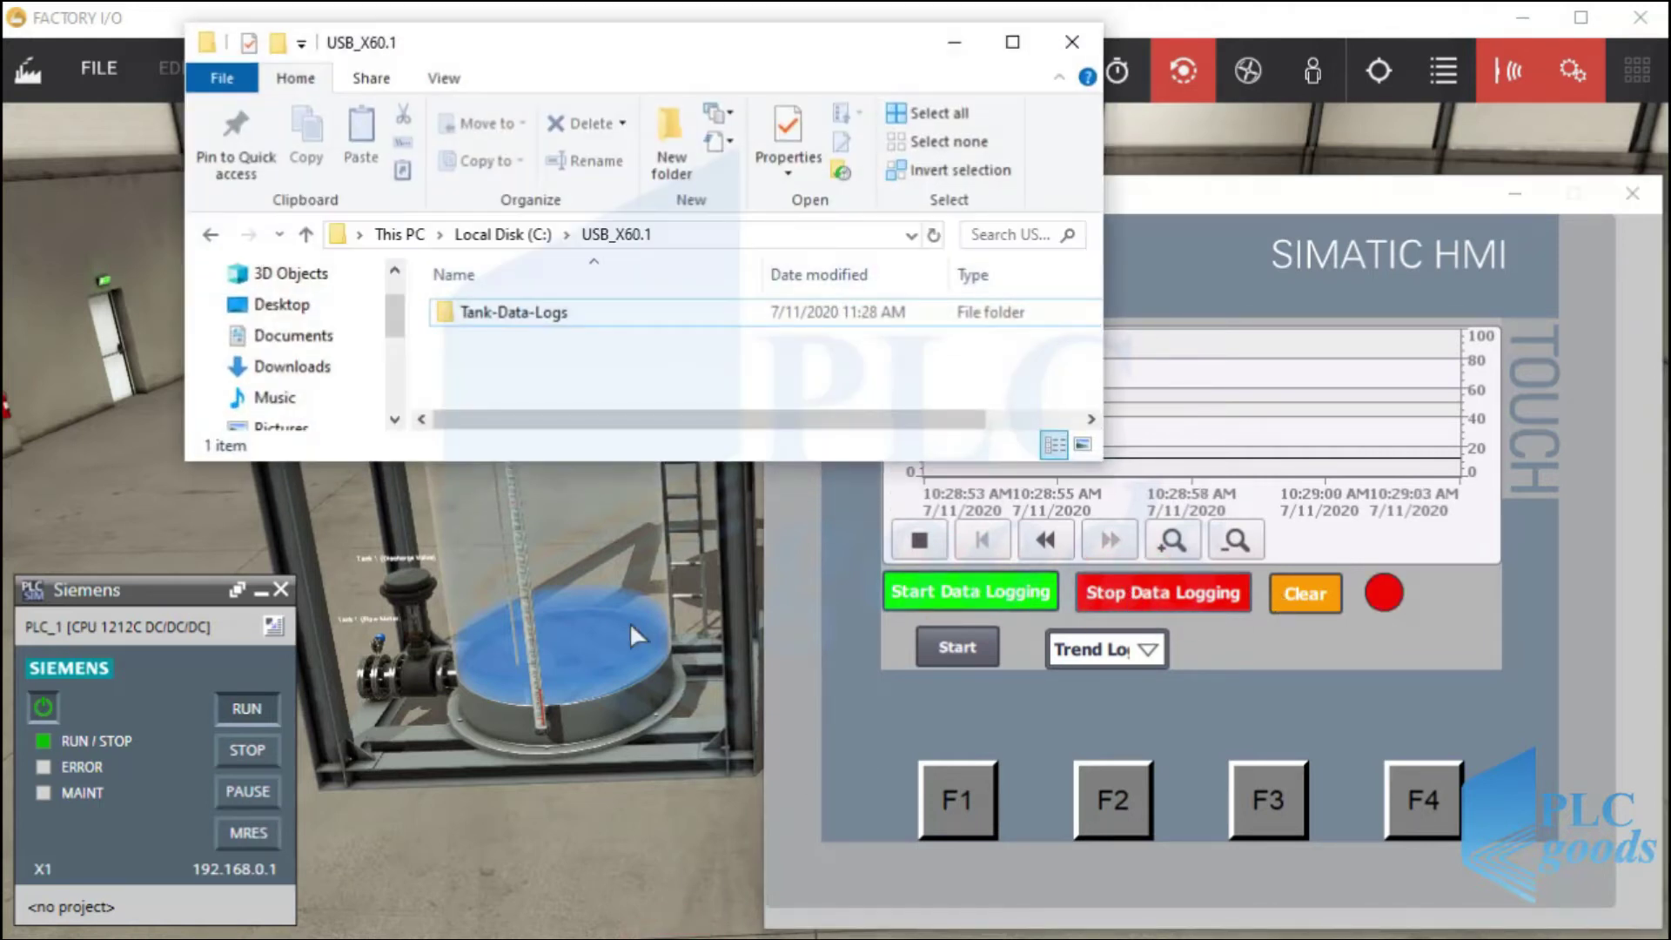
pyautogui.click(525, 315)
pyautogui.doubleClick(525, 315)
pyautogui.click(529, 316)
pyautogui.doubleClick(526, 316)
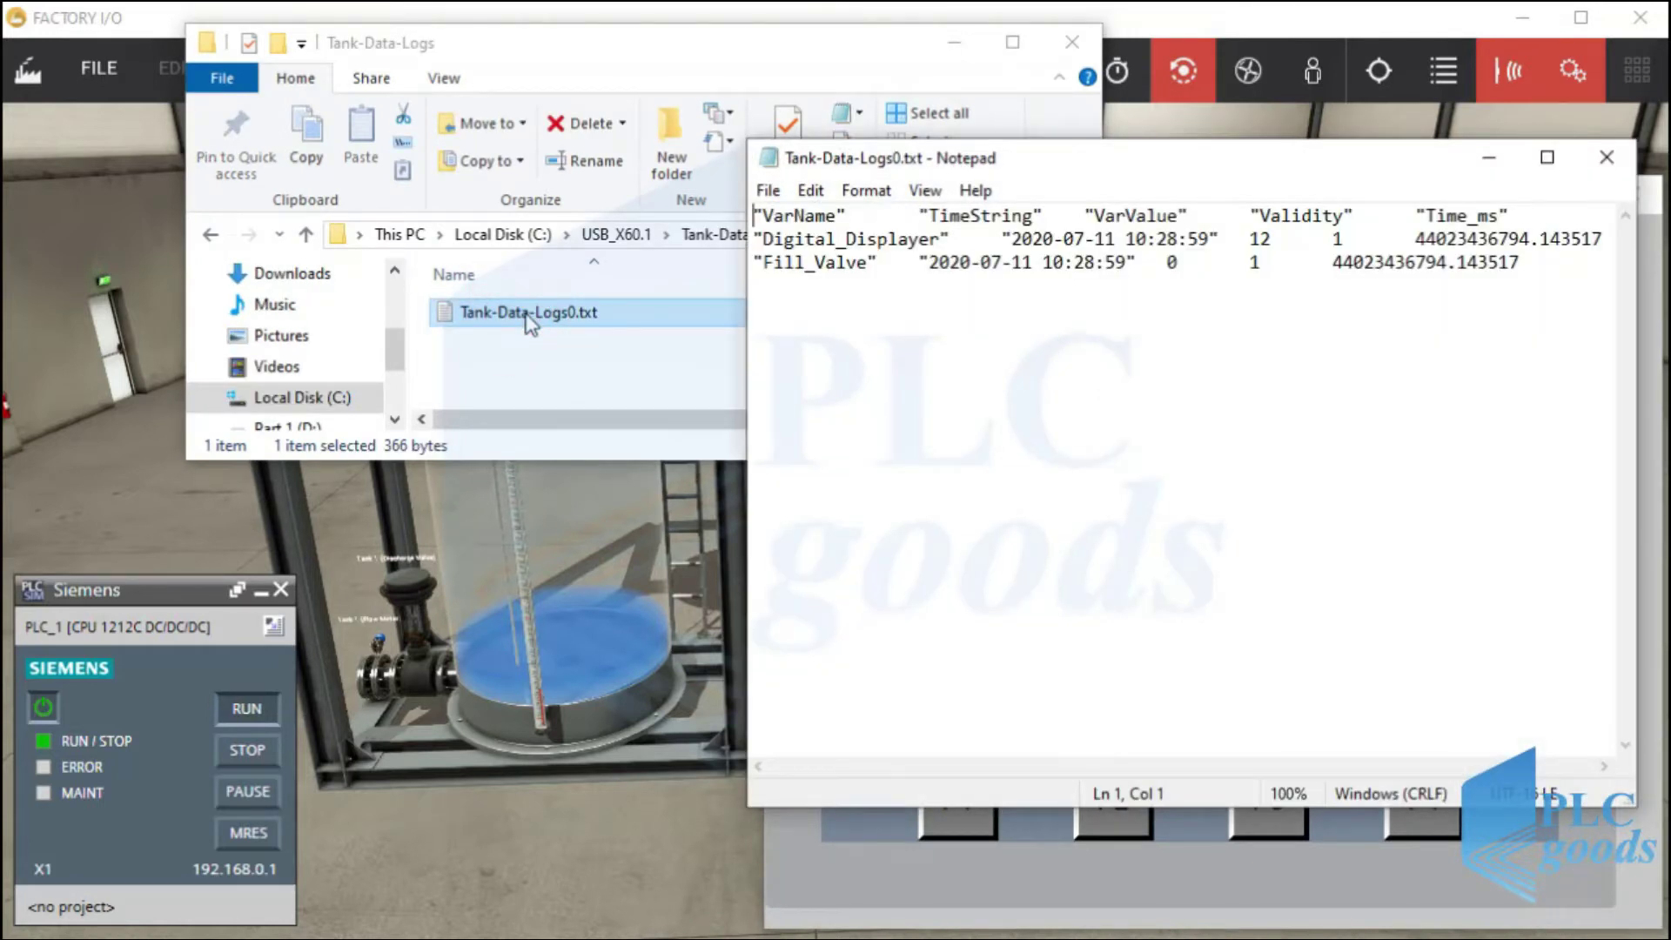
pyautogui.click(1490, 162)
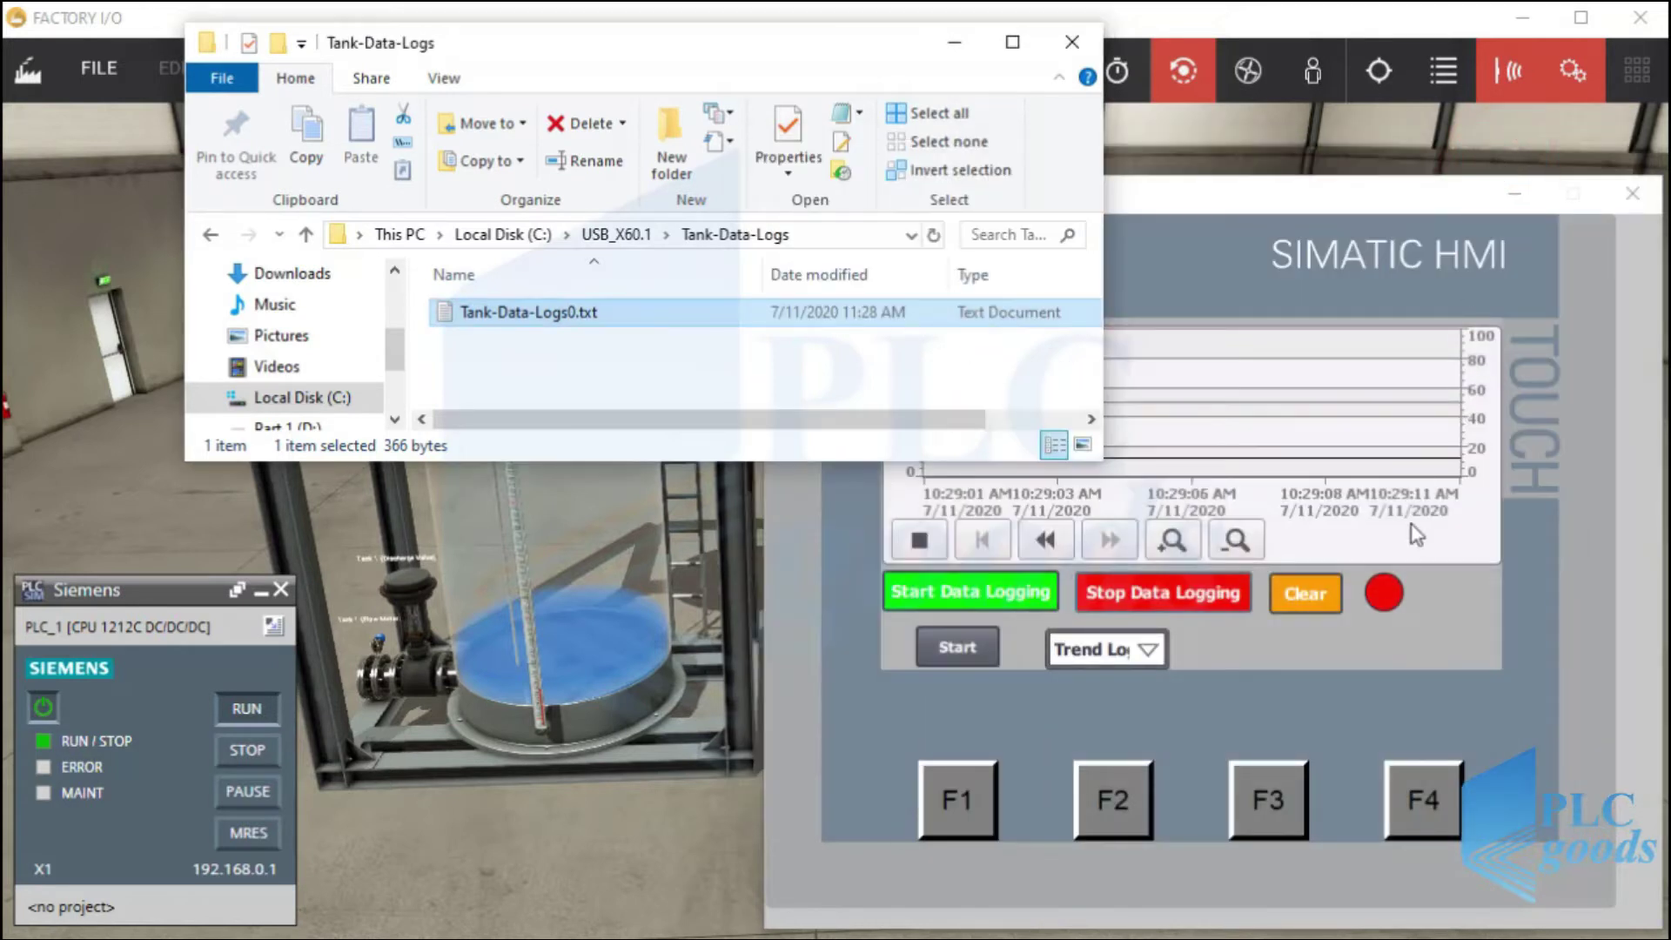
# Switch the RT Simulator to the Website screen and scroll its Google page right.
pyautogui.click(1419, 613)
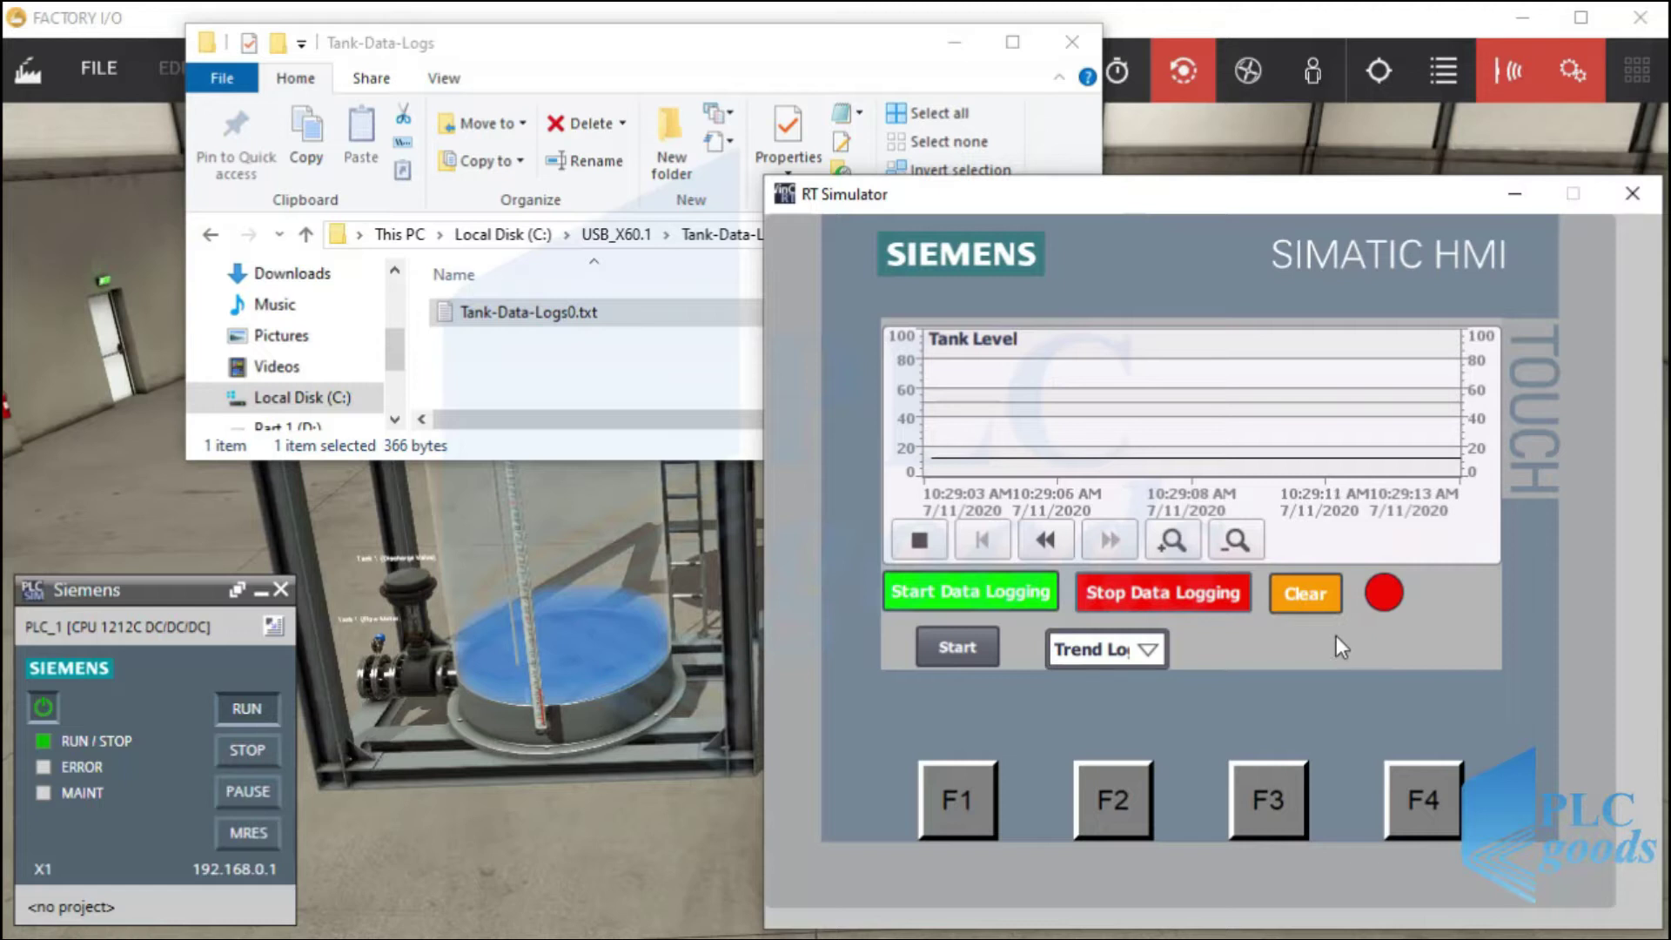
pyautogui.click(1142, 653)
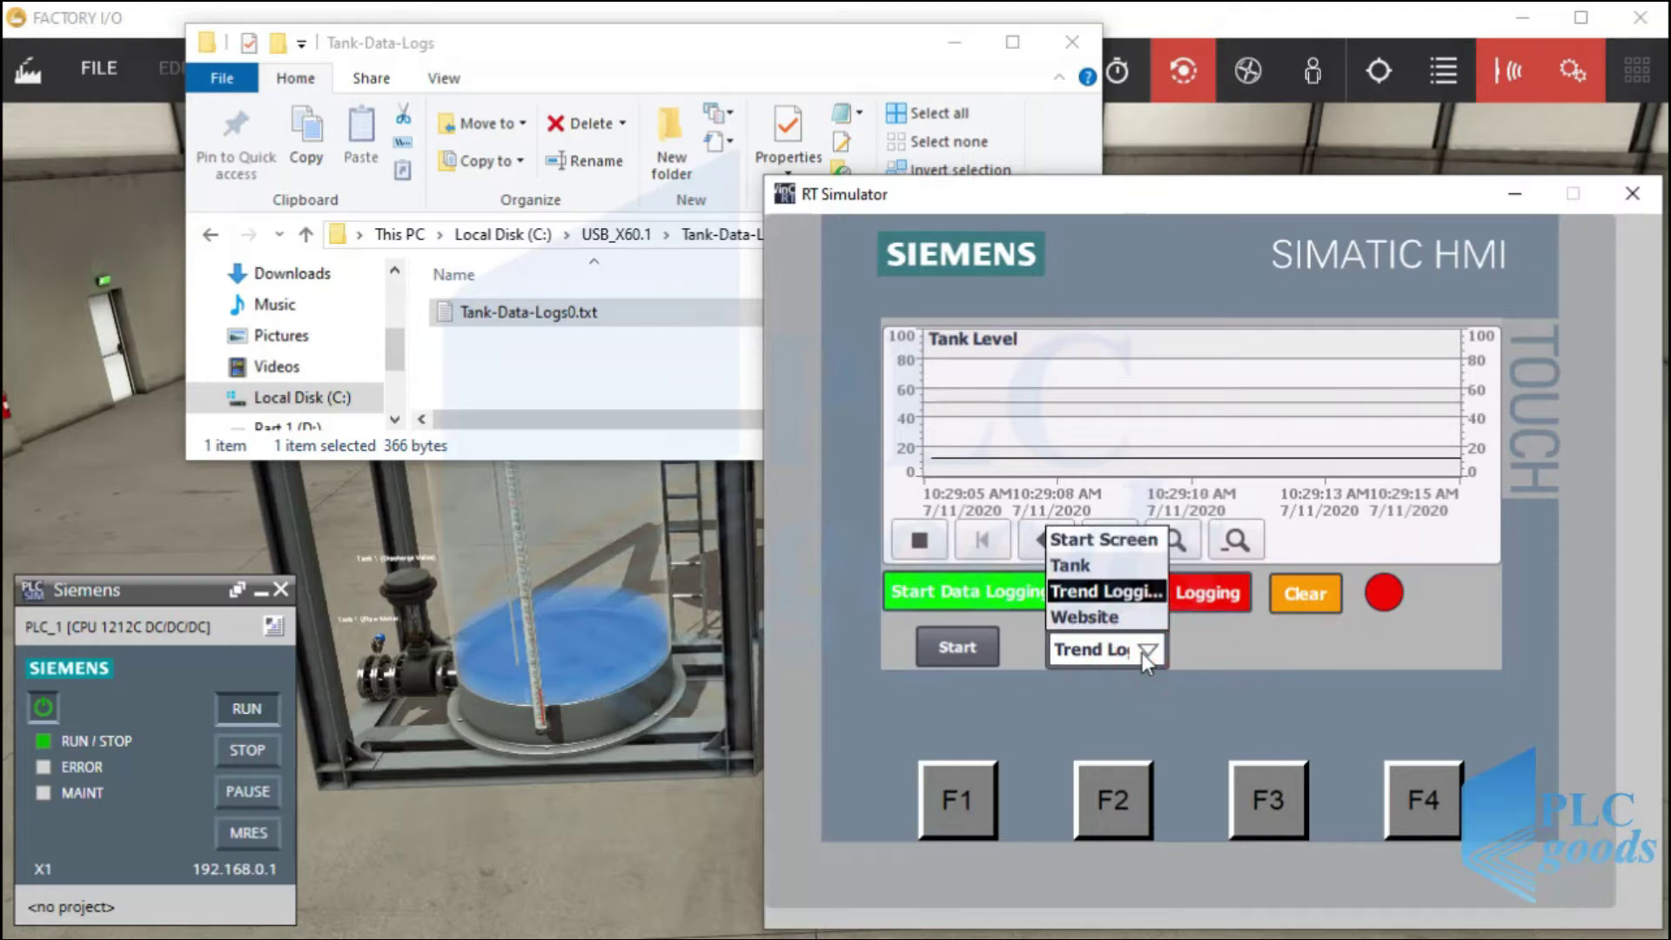
pyautogui.click(1090, 620)
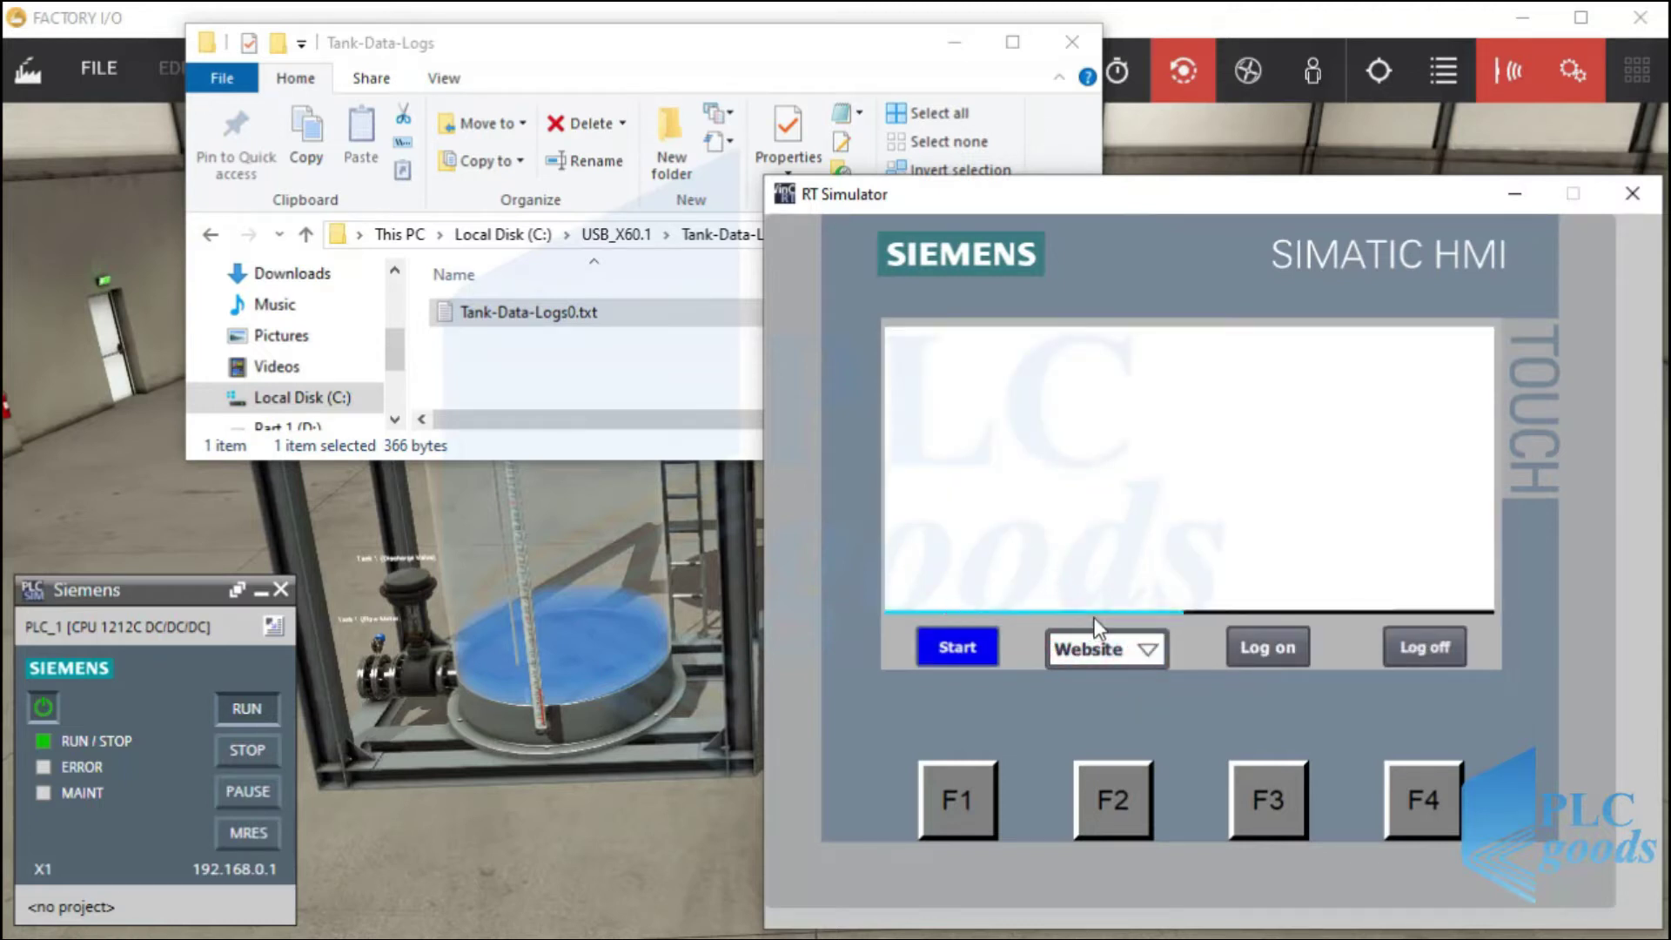
pyautogui.moveTo(1104, 601); pyautogui.dragTo(1203, 596)
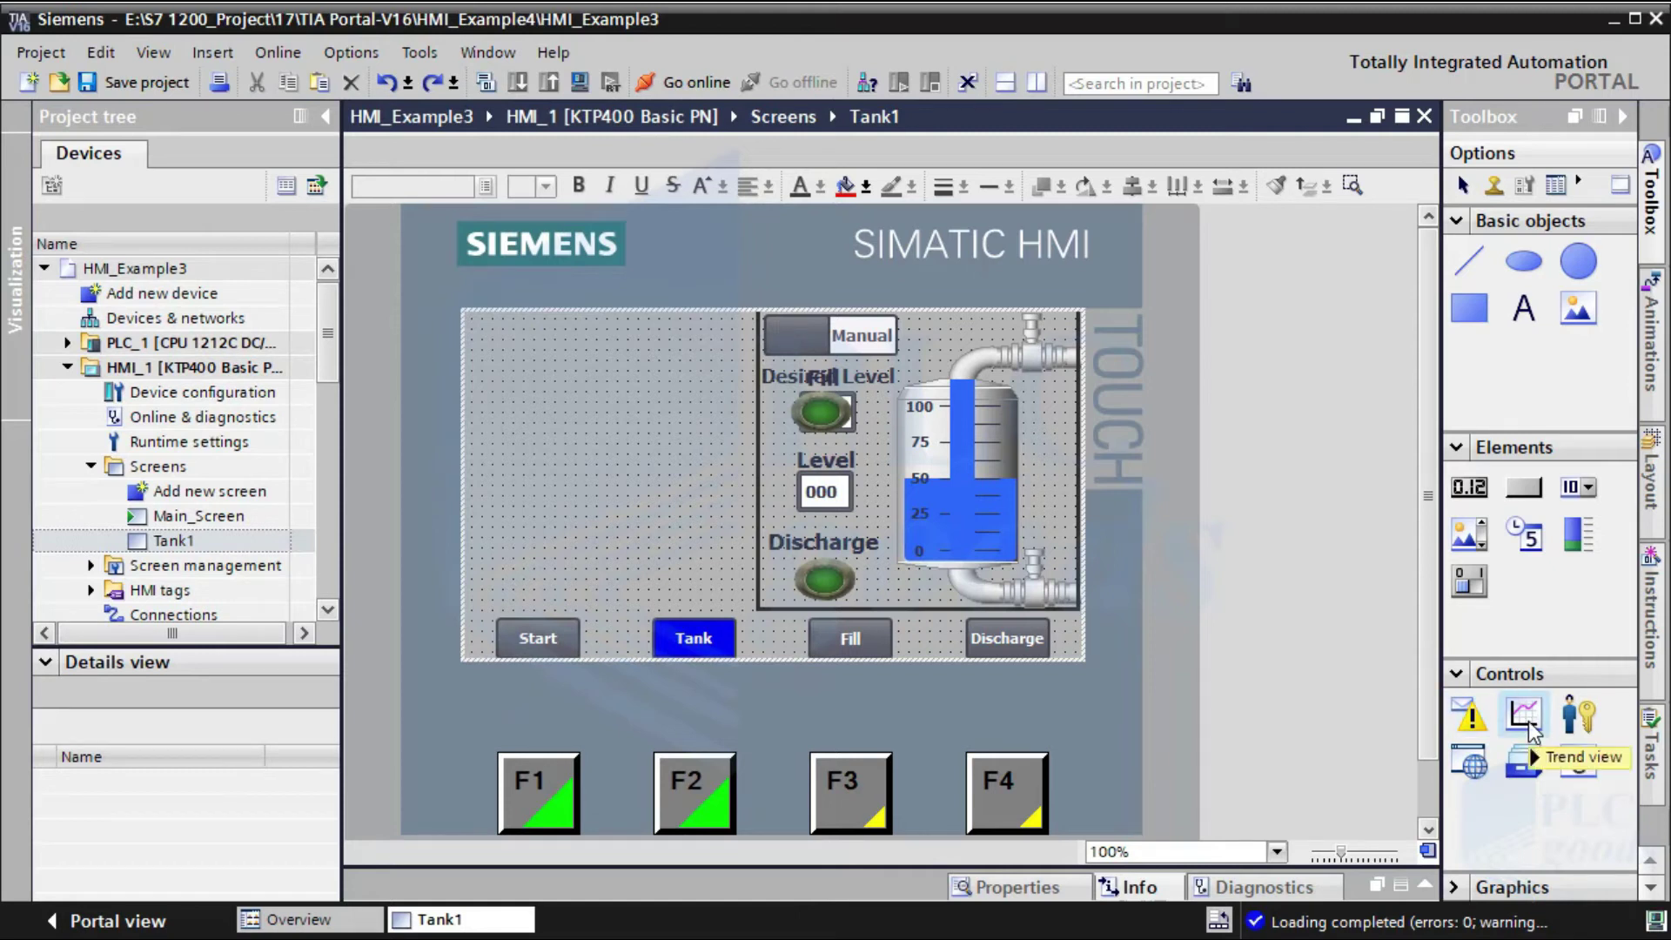
# Place a Trend view on the Tank1 screen and shrink it beside the tank graphic.
pyautogui.moveTo(1525, 724); pyautogui.dragTo(784, 472)
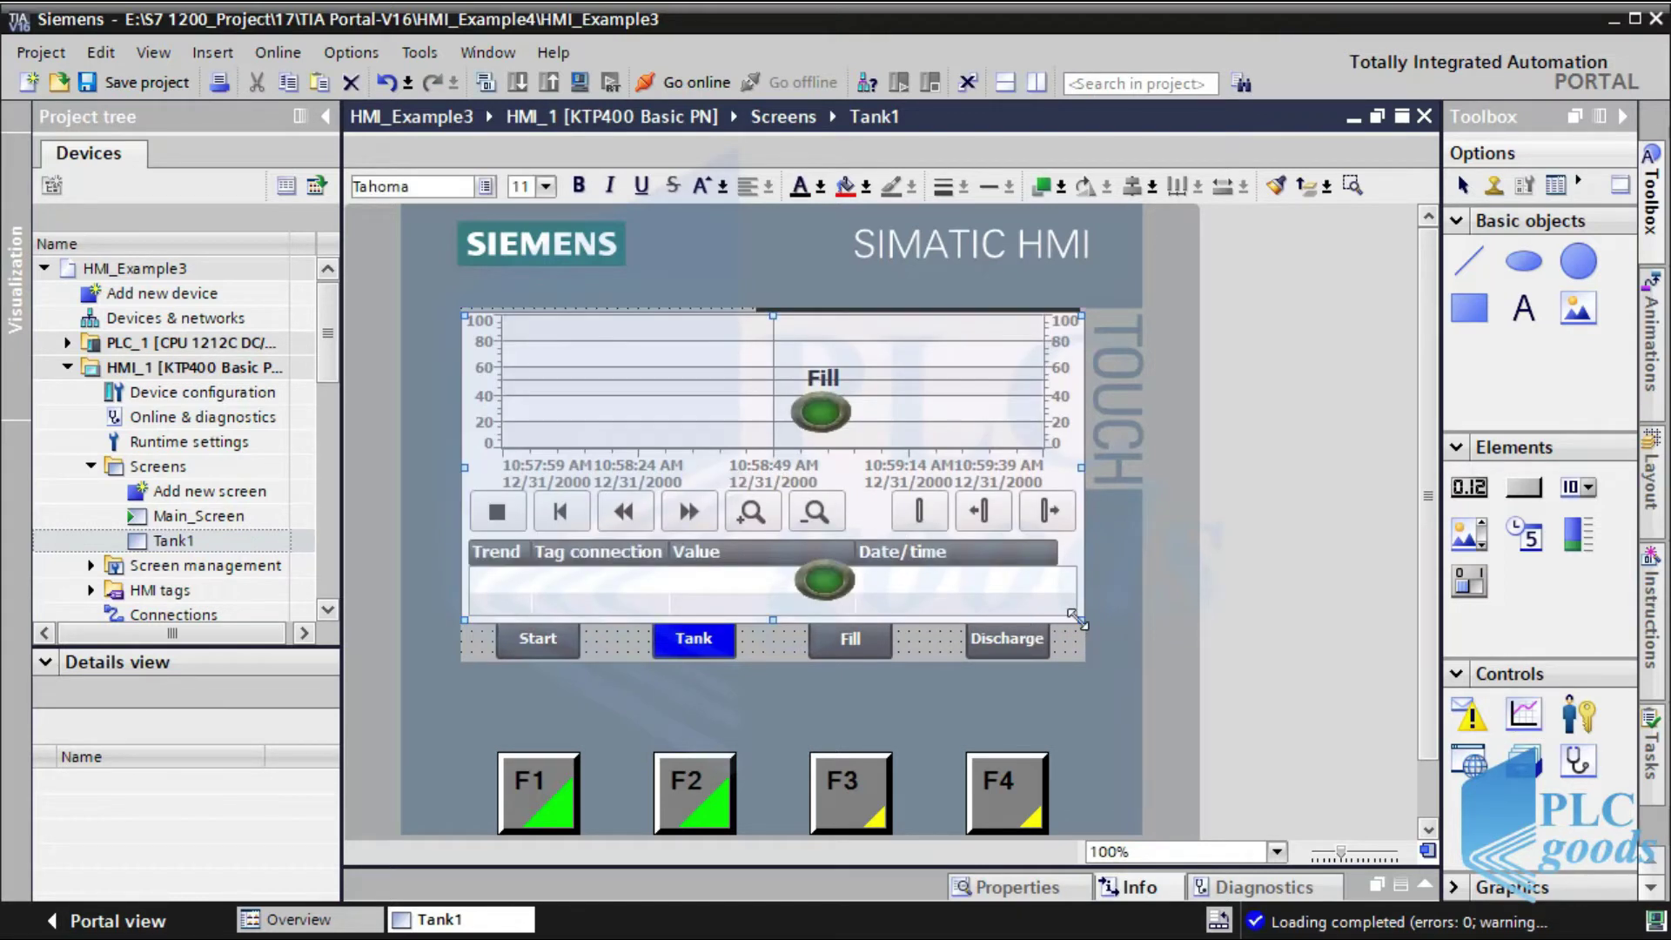
pyautogui.moveTo(1080, 620); pyautogui.dragTo(742, 592)
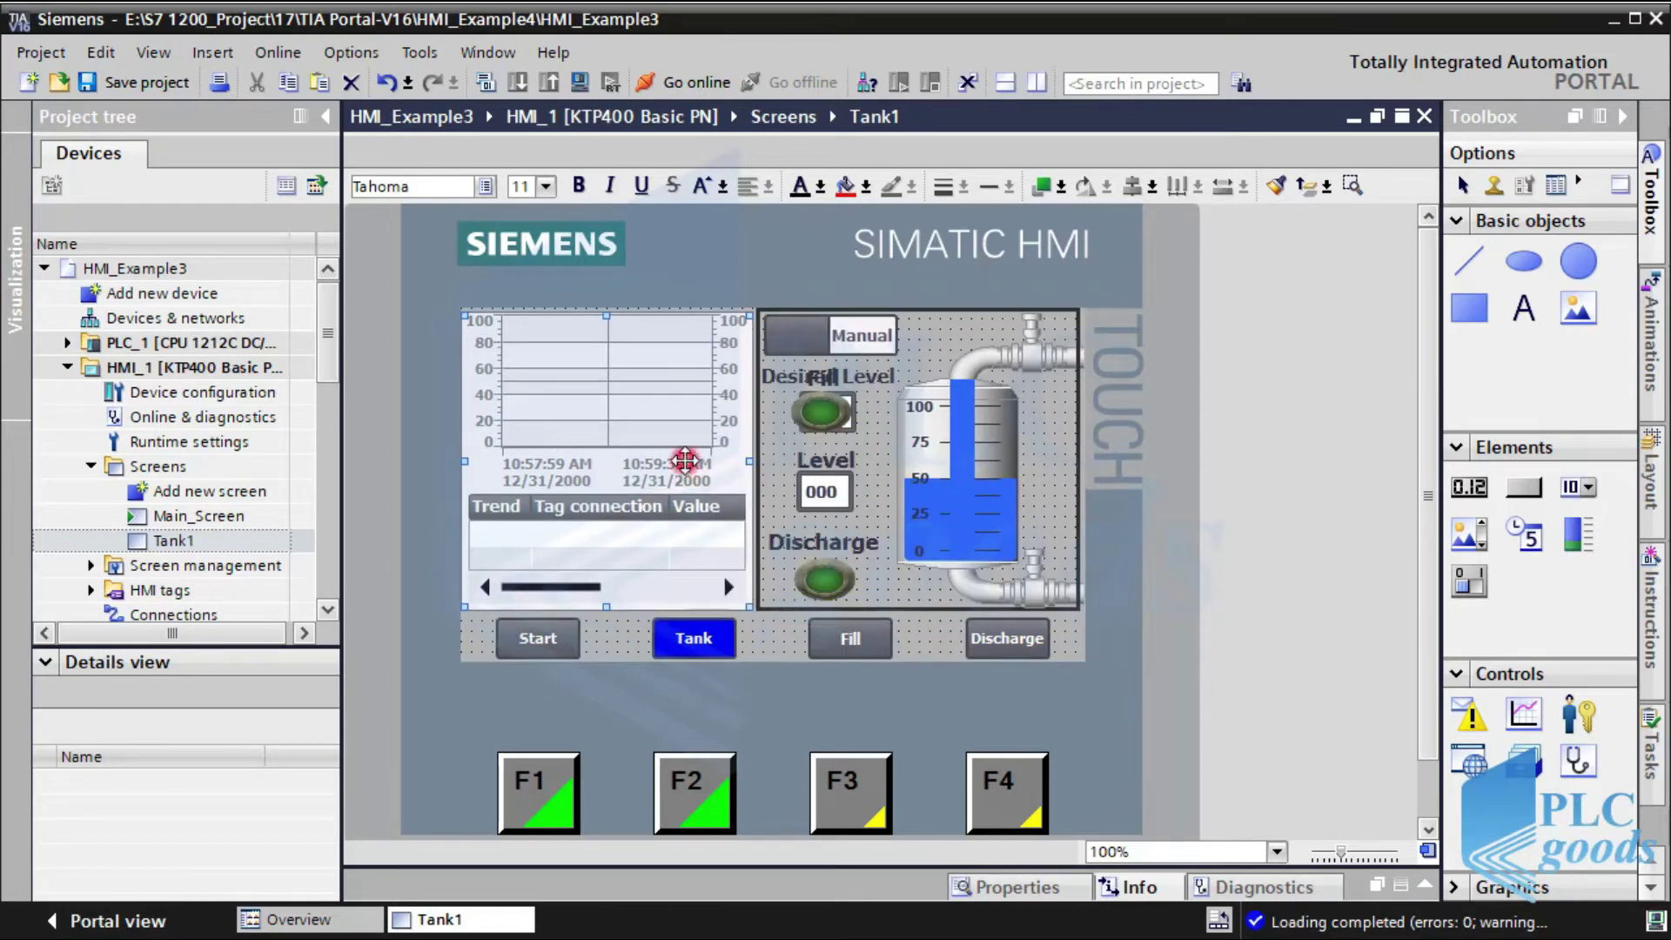
# Add a new trend, Trend_1, in the trend view's Trend properties.
pyautogui.click(1426, 885)
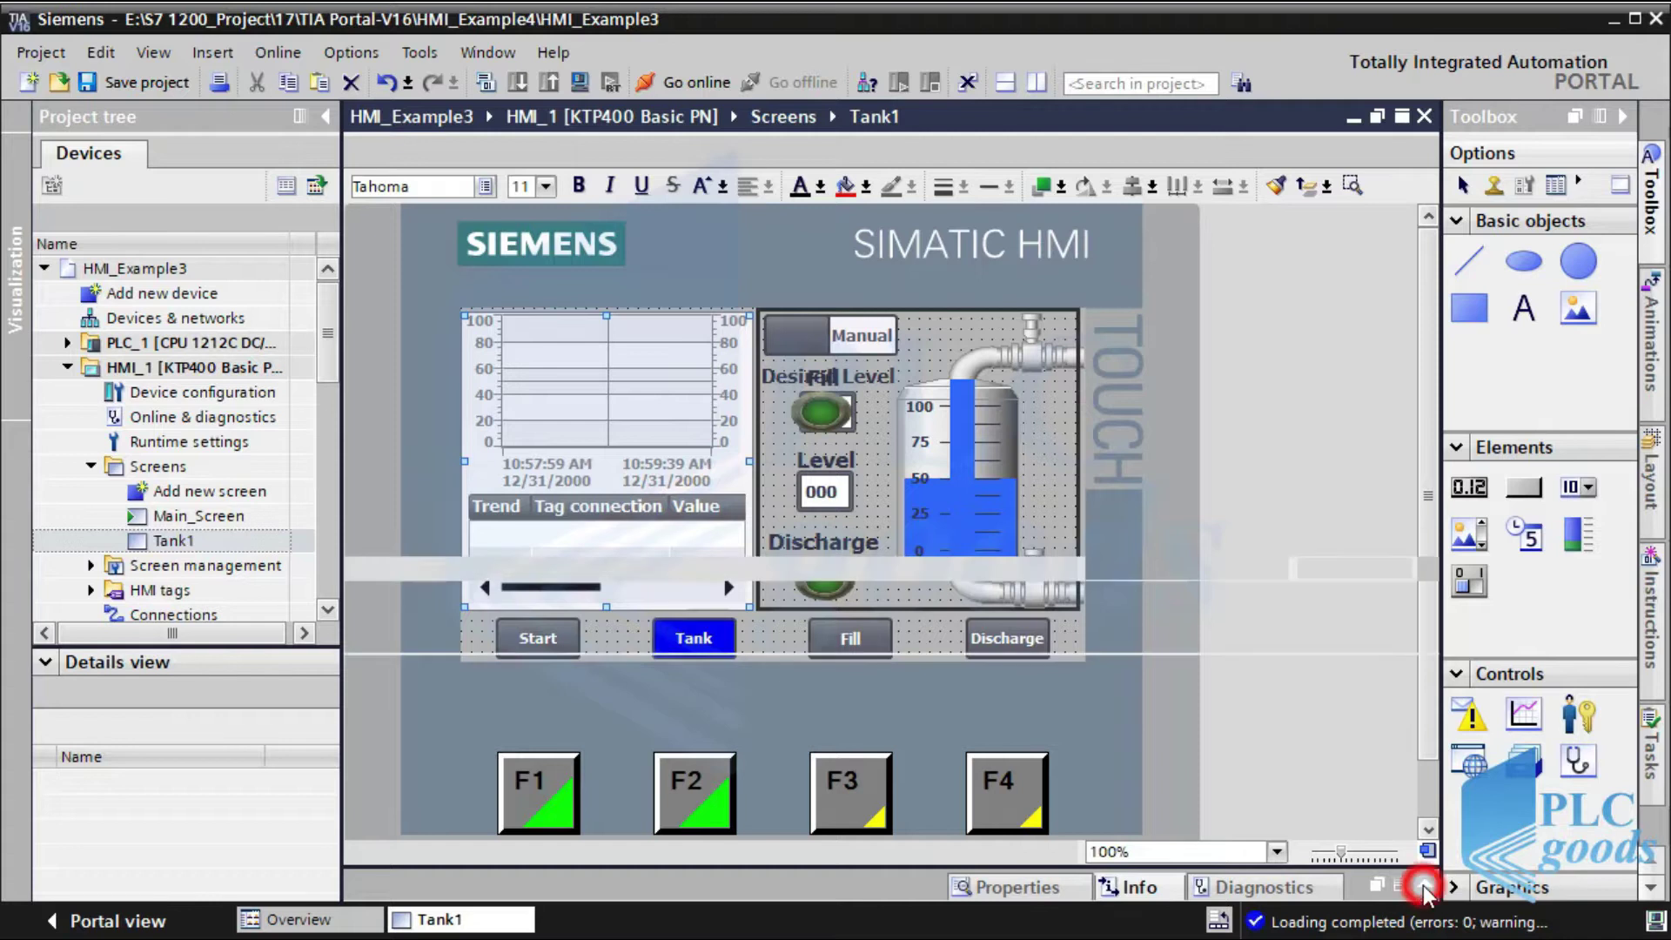
pyautogui.click(1055, 606)
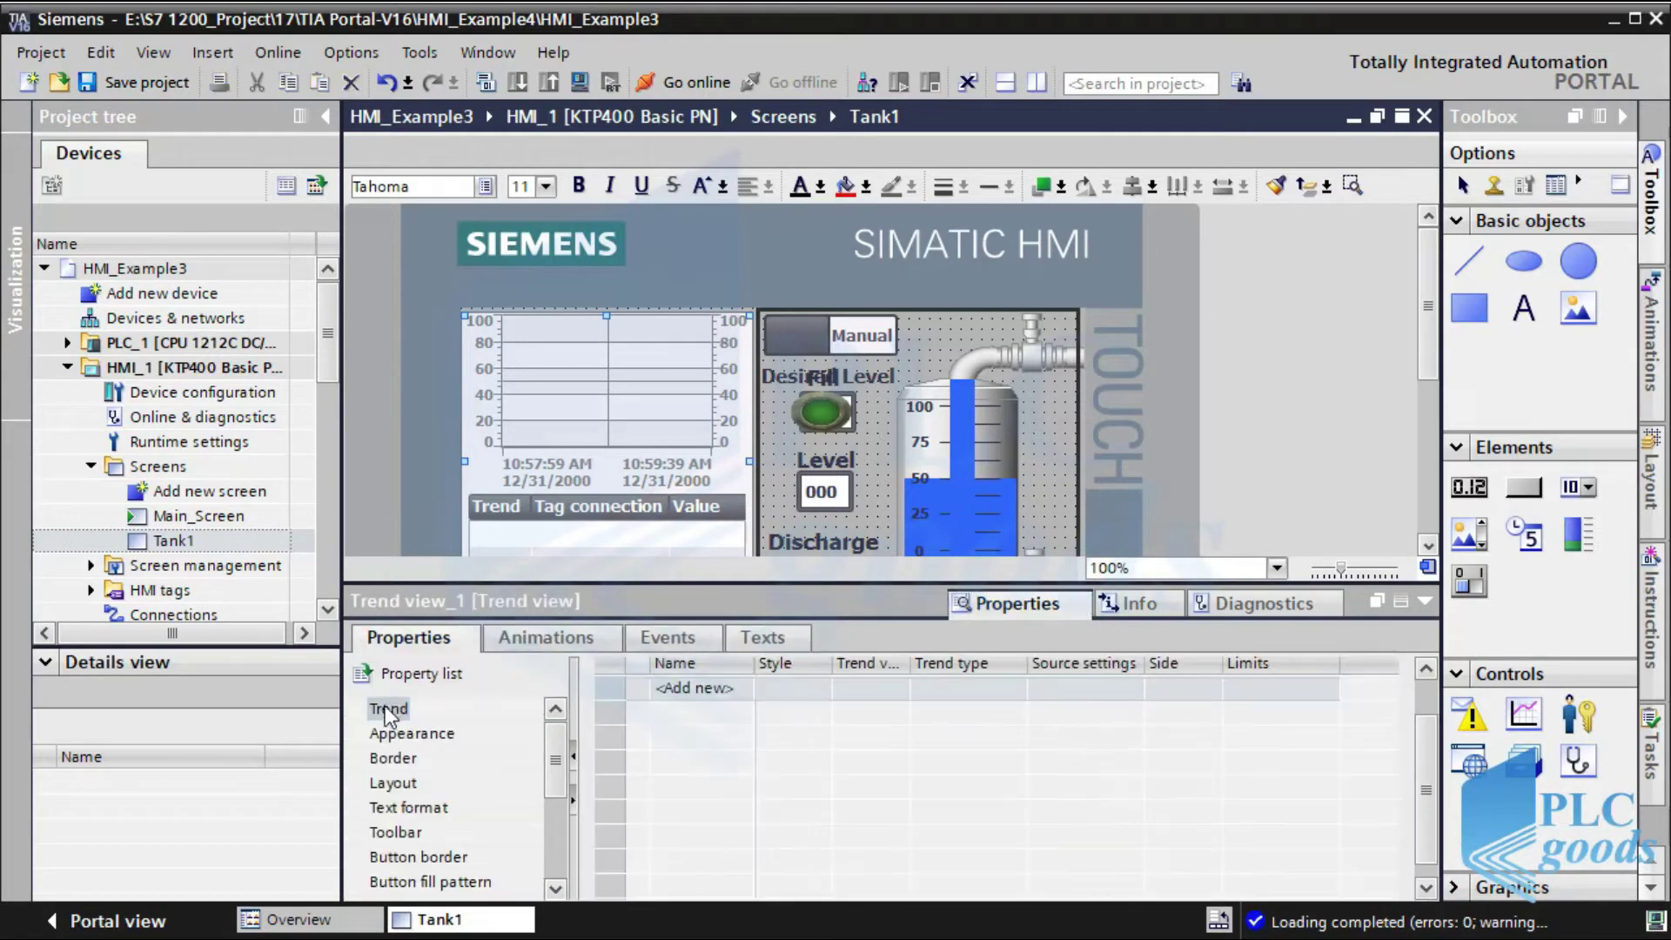
pyautogui.click(383, 708)
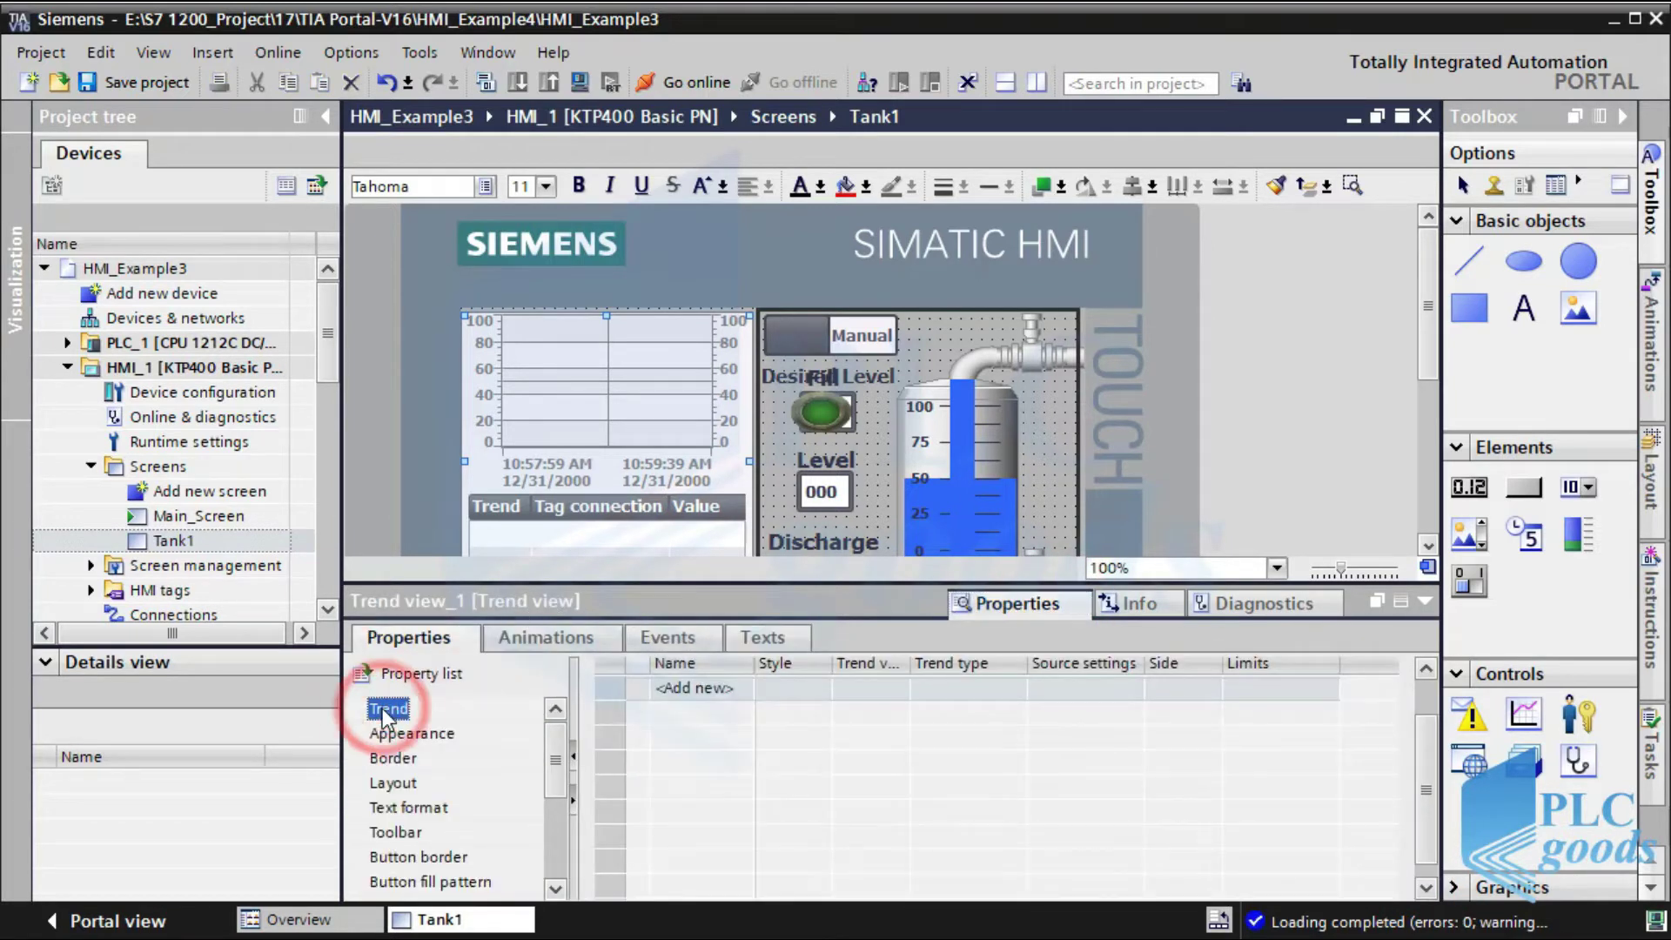
pyautogui.doubleClick(695, 699)
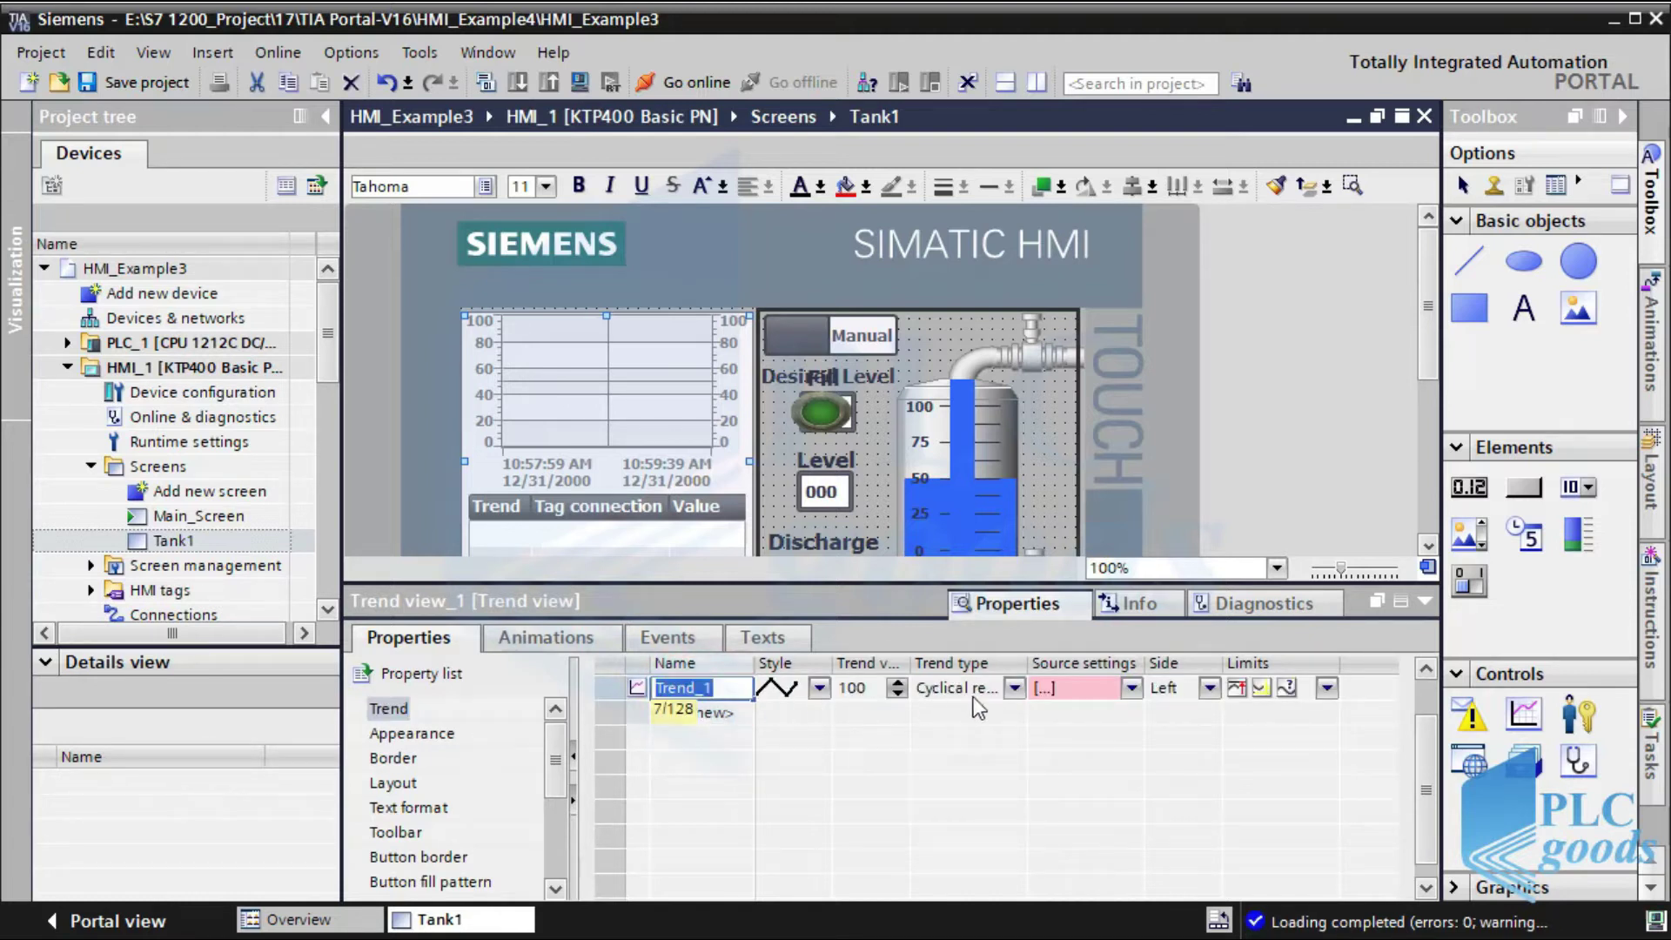
# Set Trend_1's source to the PLC tag Digital_Displayer, adjust the cyclic time, and confirm.
pyautogui.click(1132, 687)
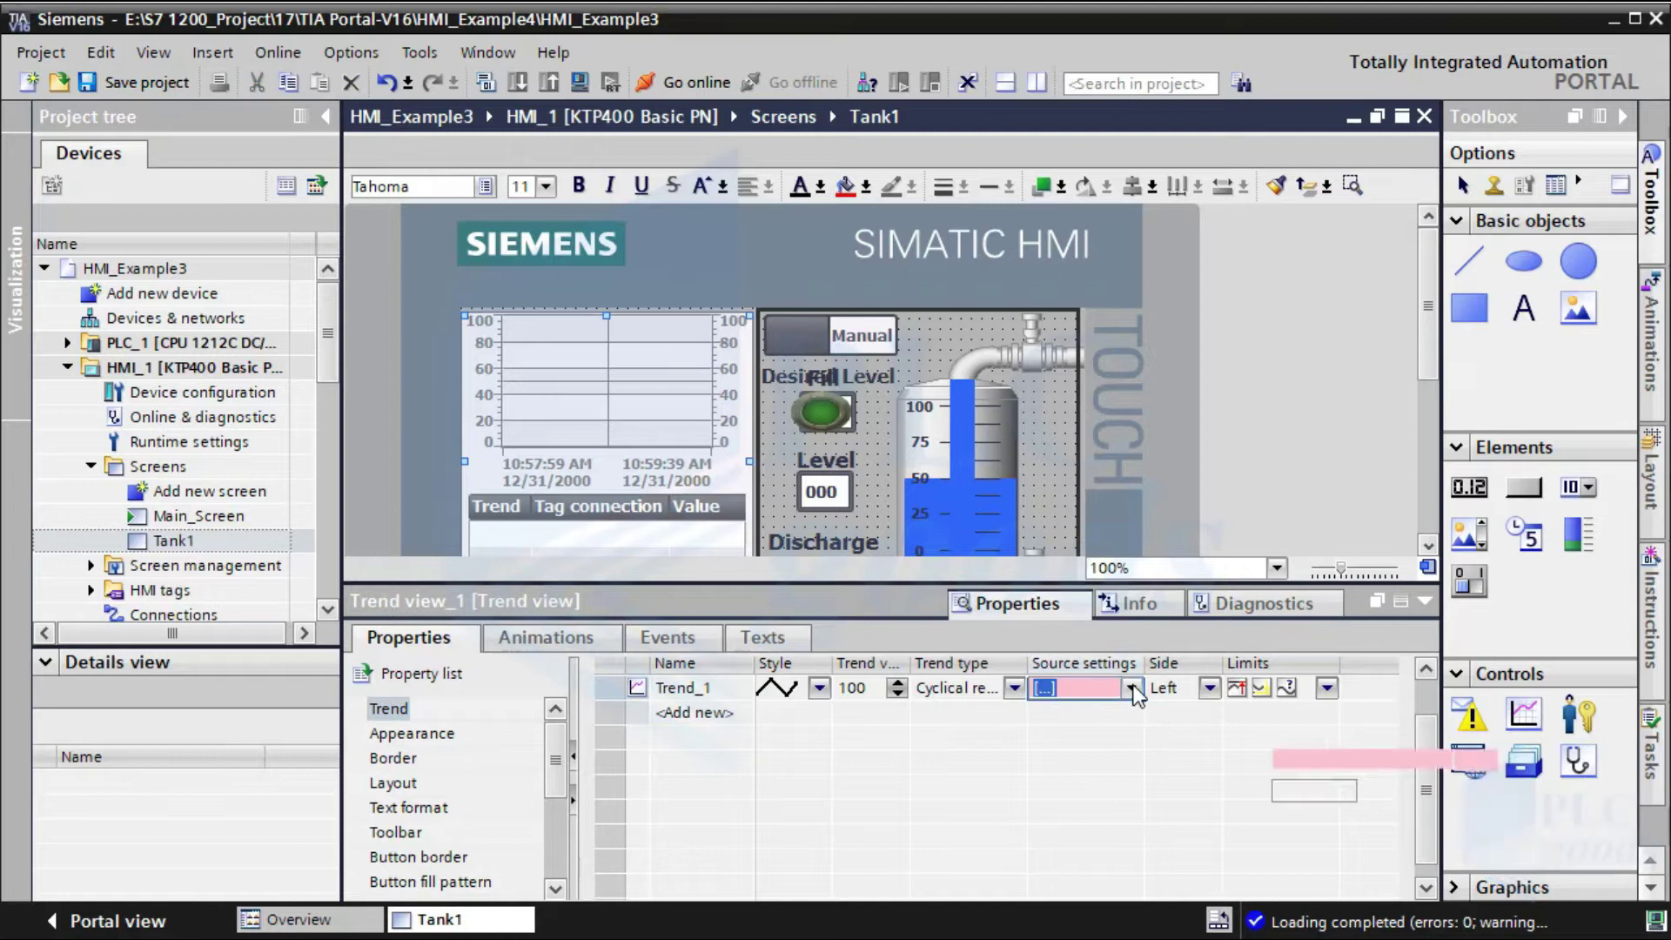
pyautogui.click(1488, 762)
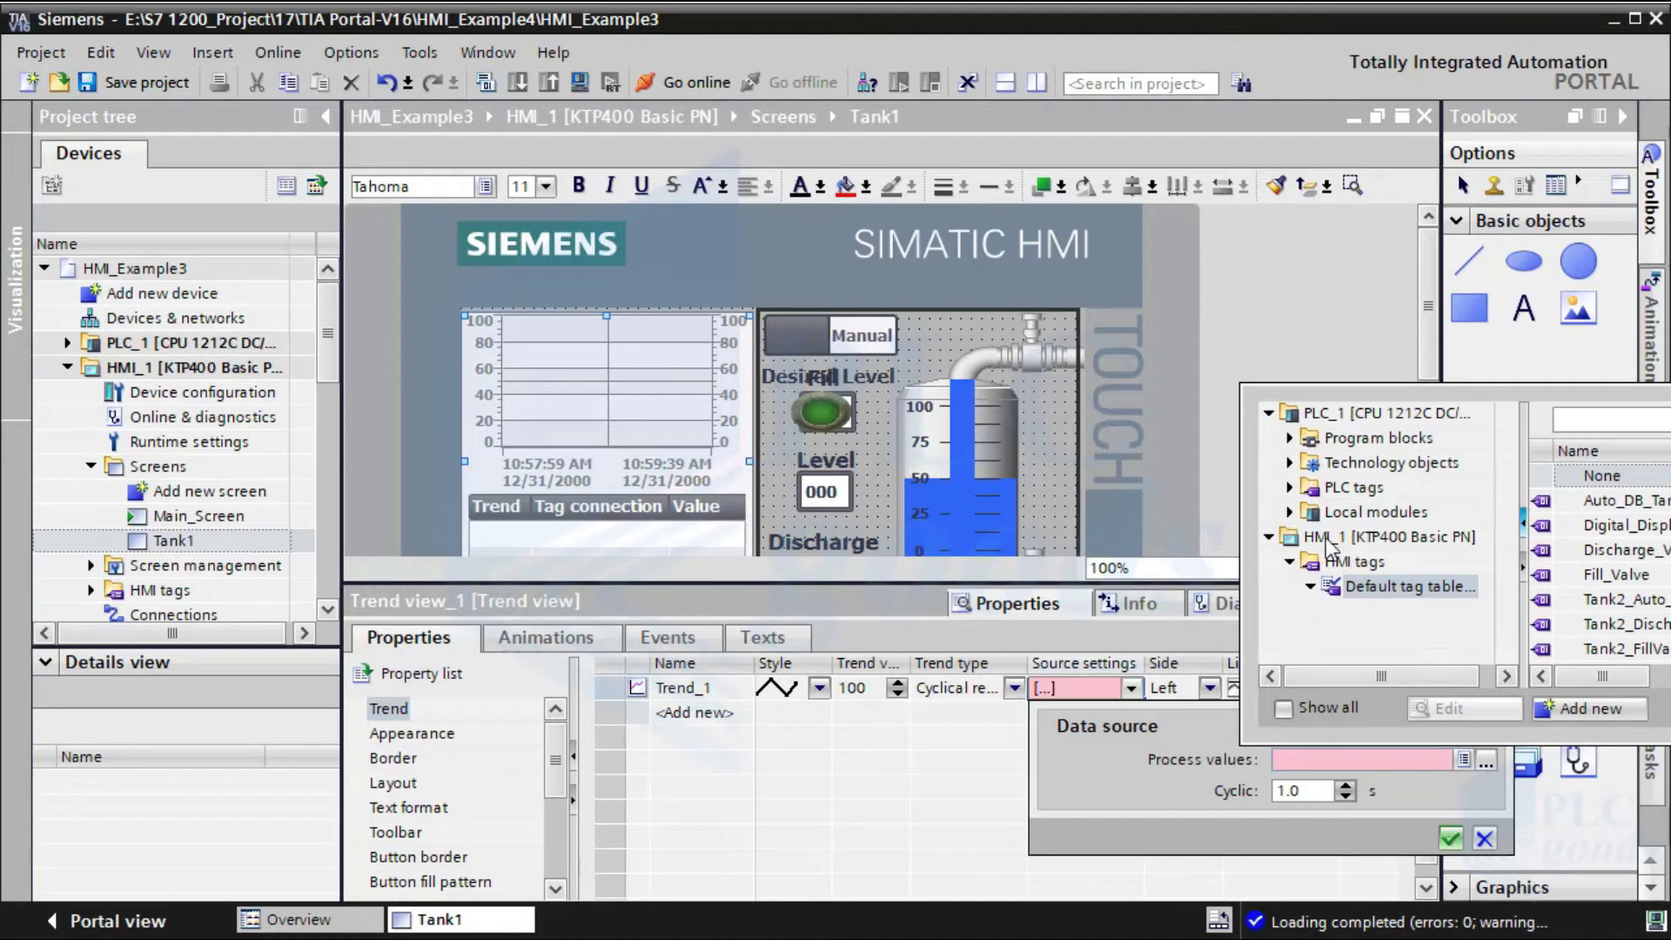
pyautogui.click(1290, 488)
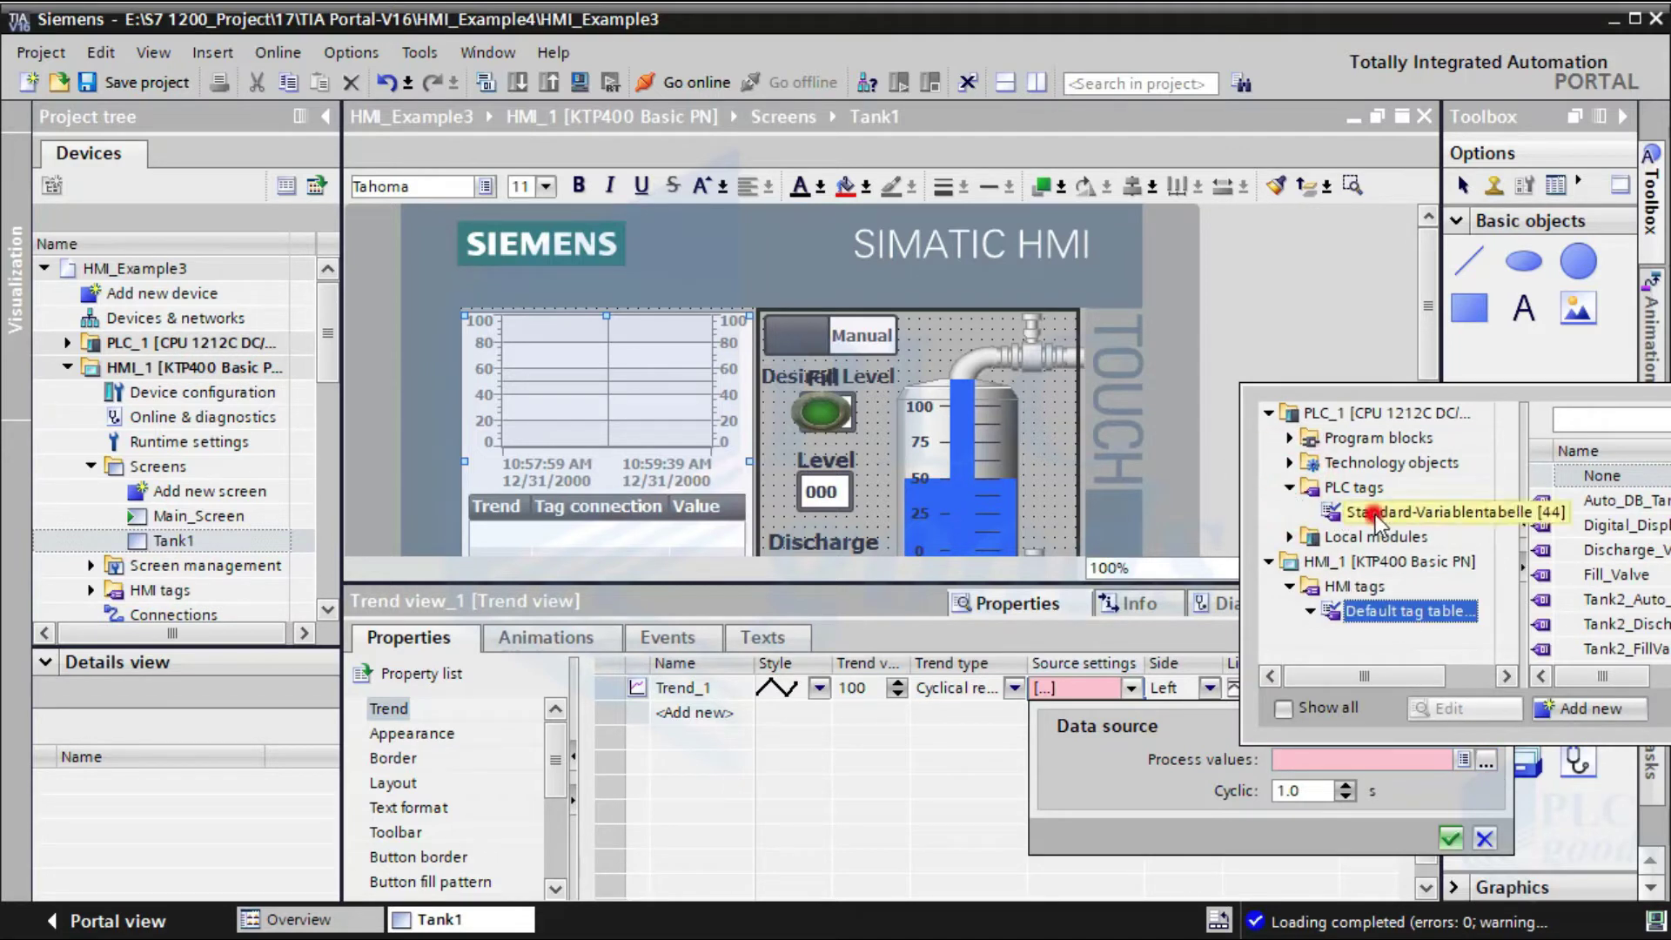
pyautogui.click(1380, 515)
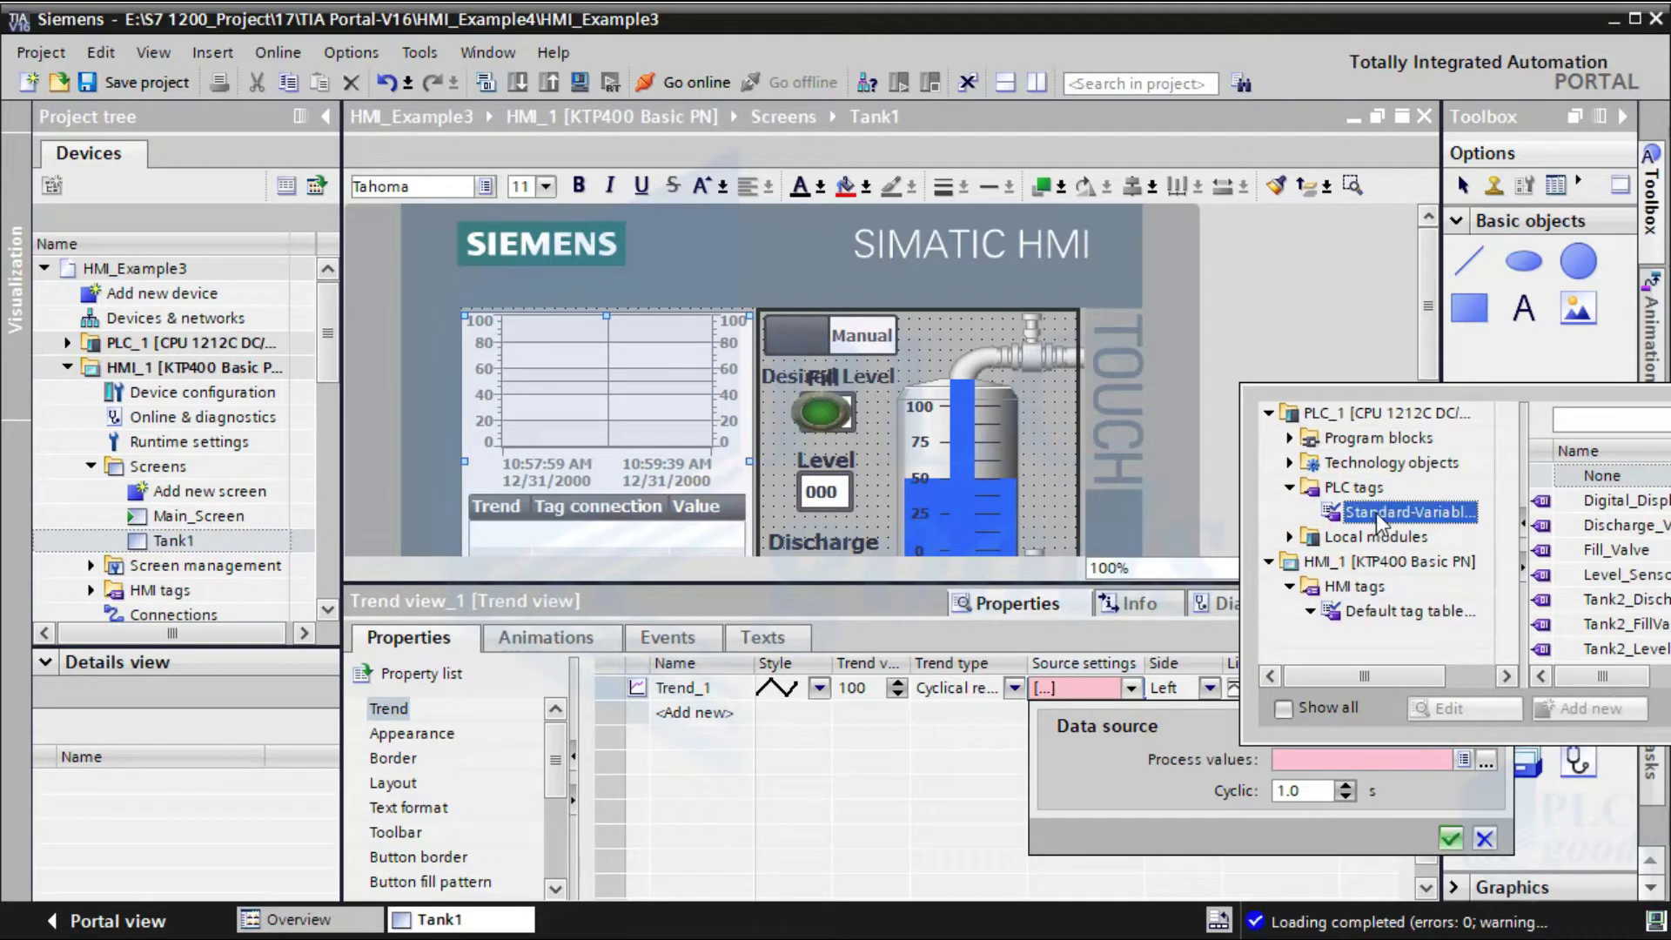
pyautogui.doubleClick(1631, 500)
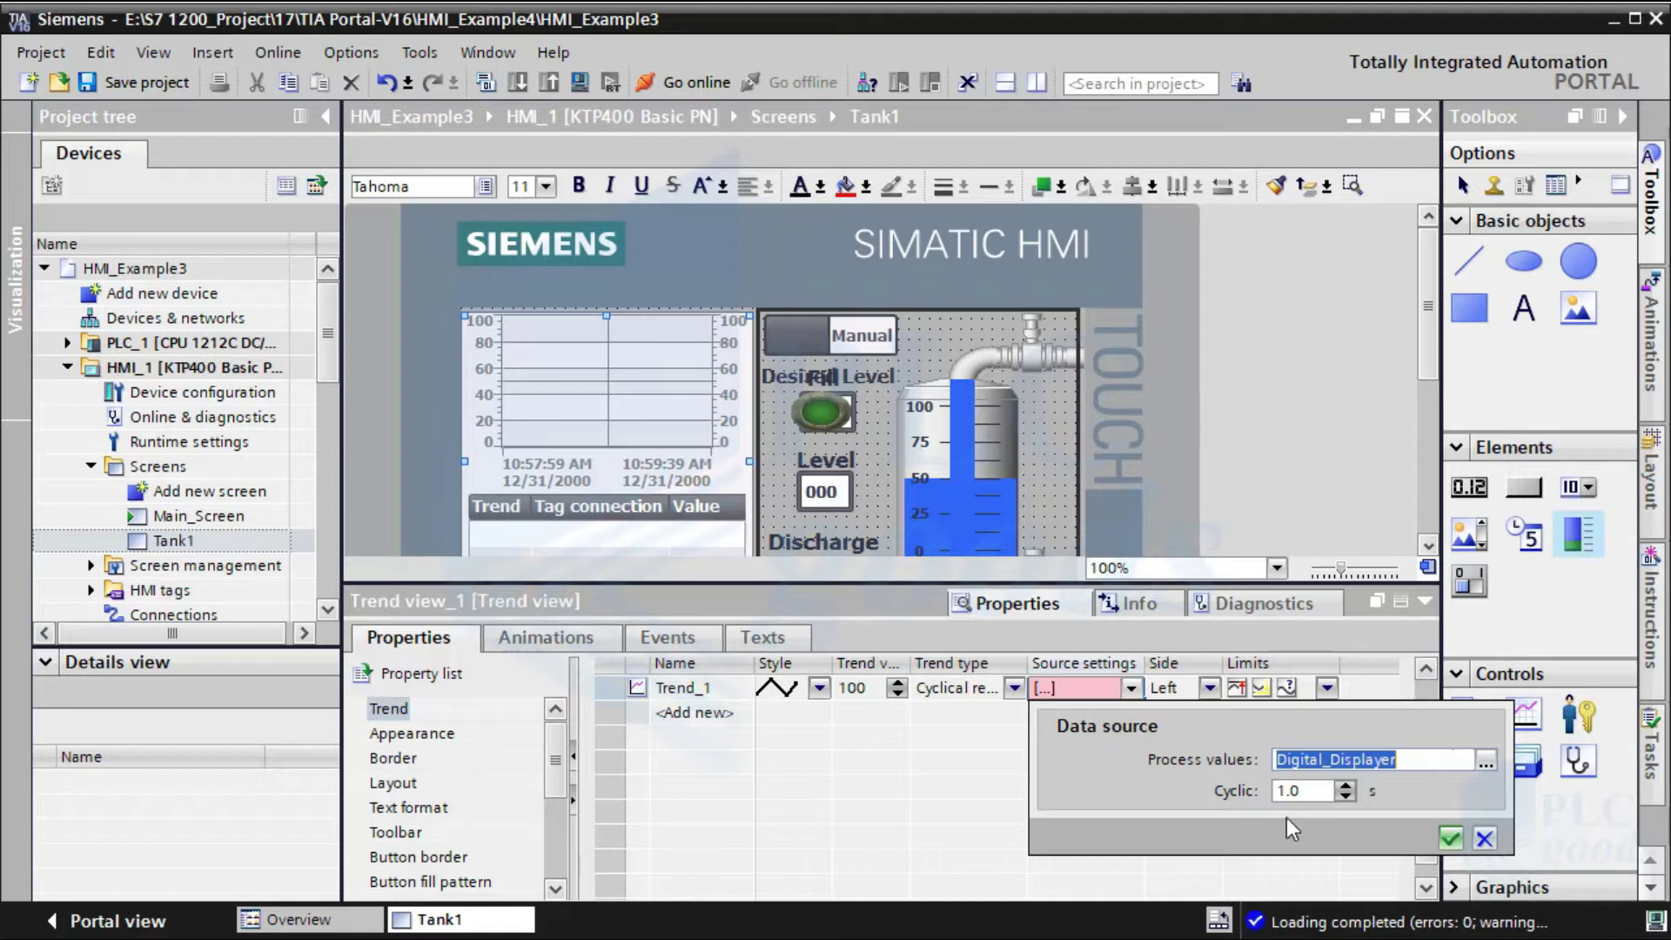
pyautogui.click(1348, 795)
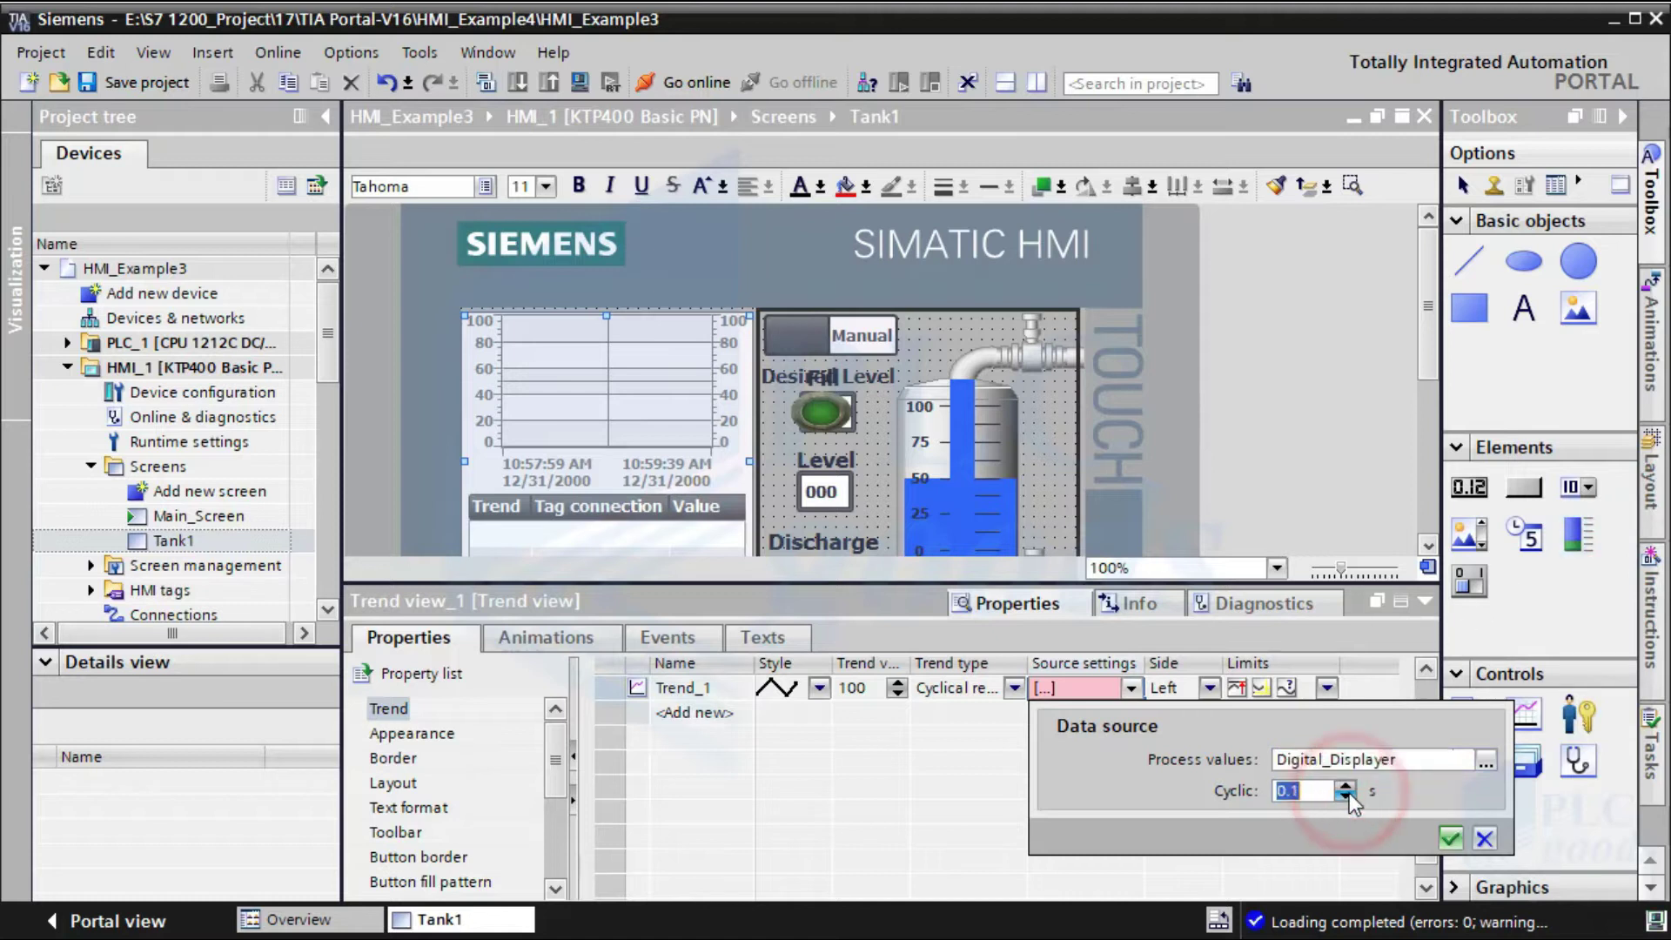
pyautogui.click(1347, 787)
pyautogui.click(1450, 838)
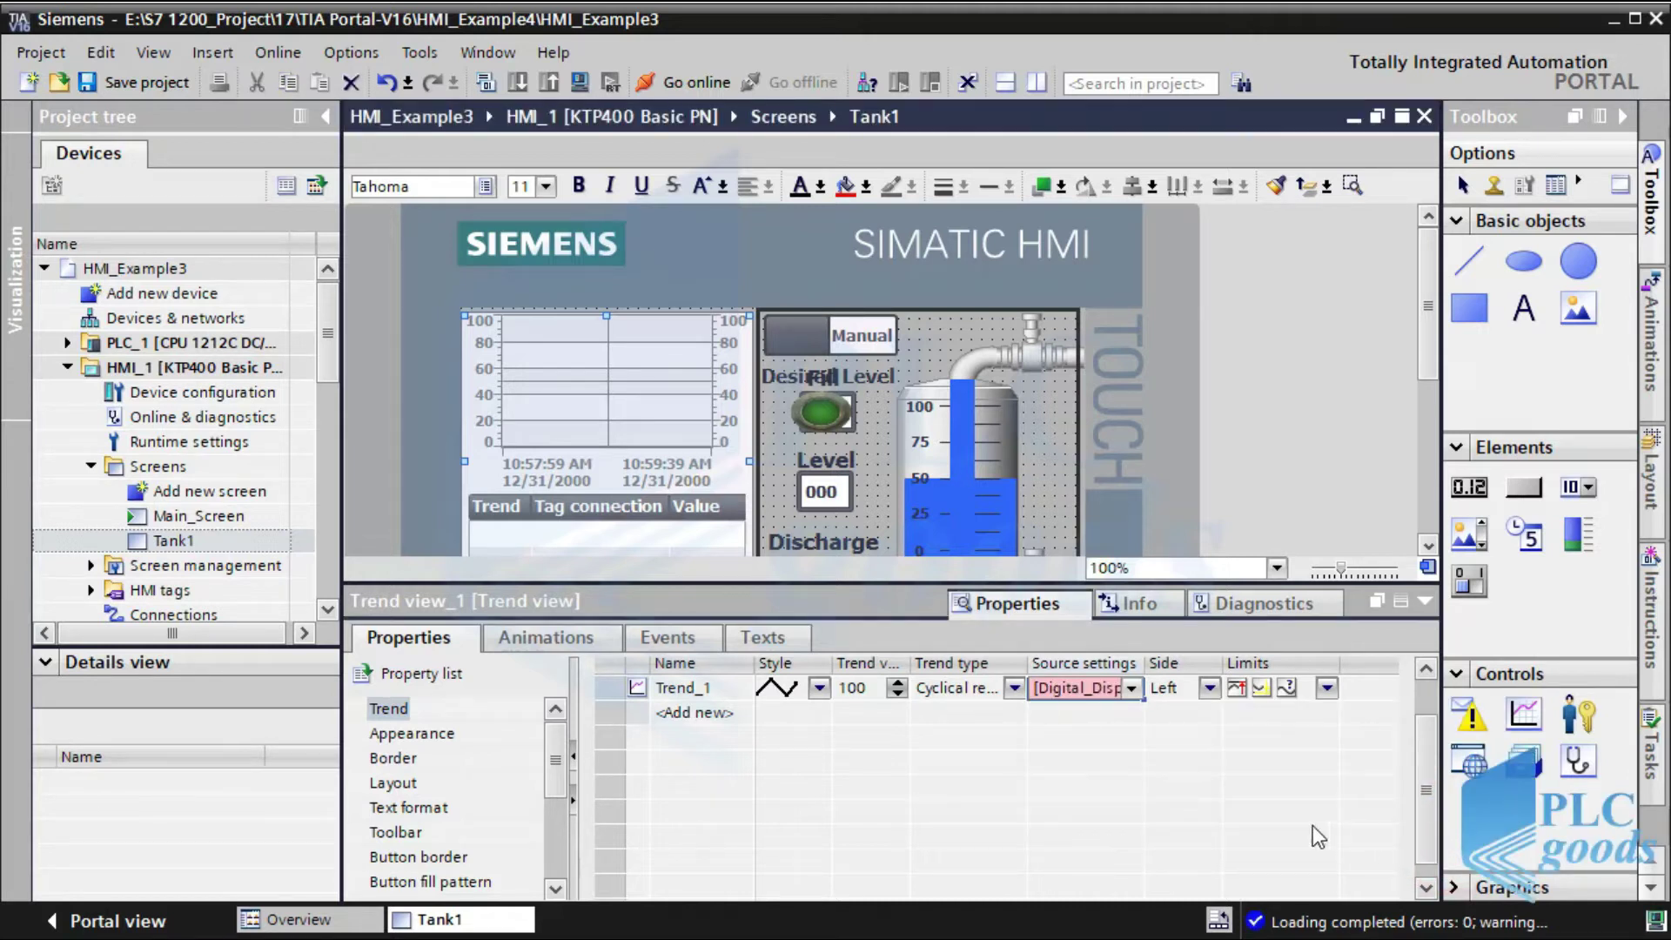
# Keep Trend_1's type as Cyclical real and set its trend values to 100.
pyautogui.click(1013, 687)
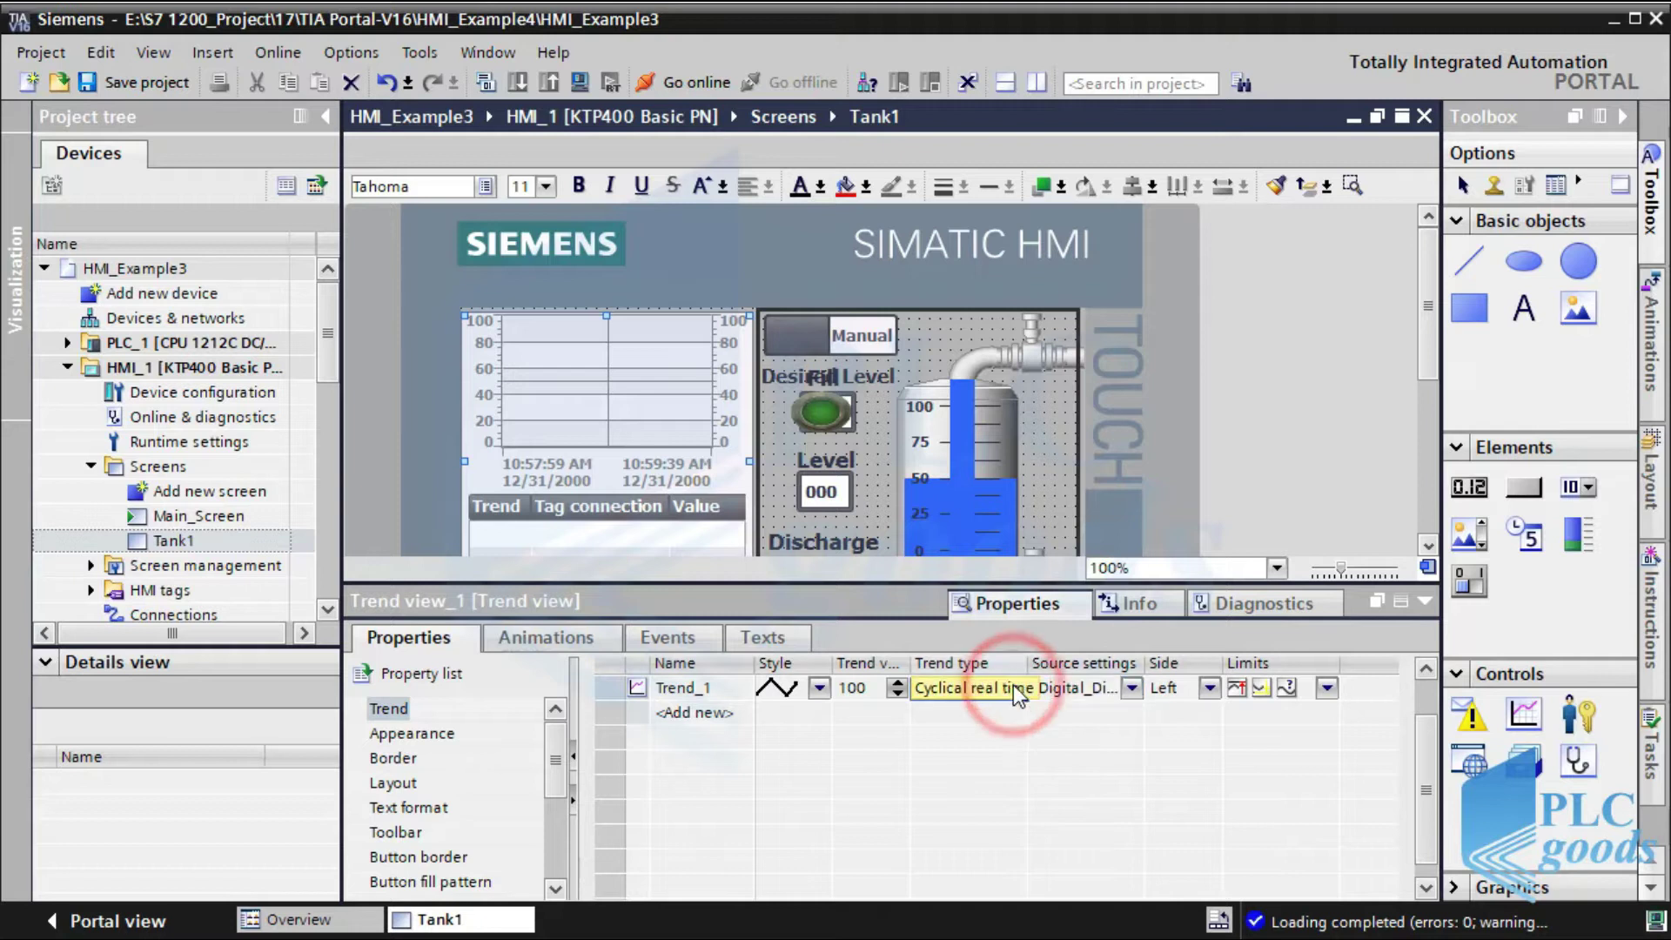
pyautogui.click(1015, 688)
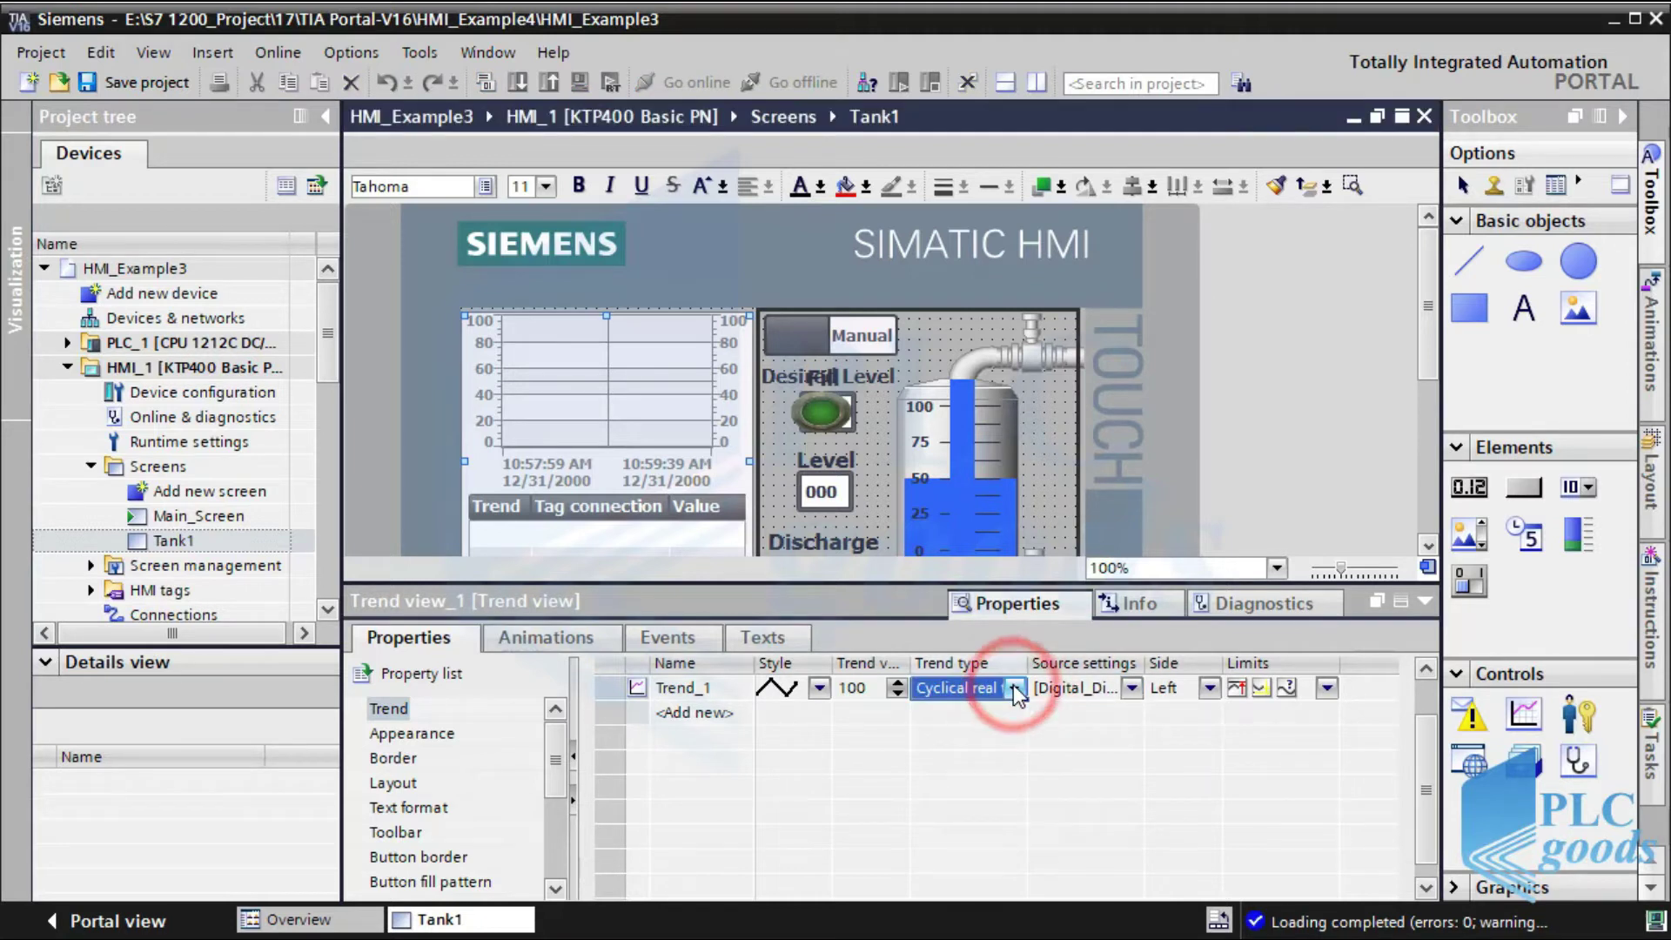
pyautogui.click(855, 690)
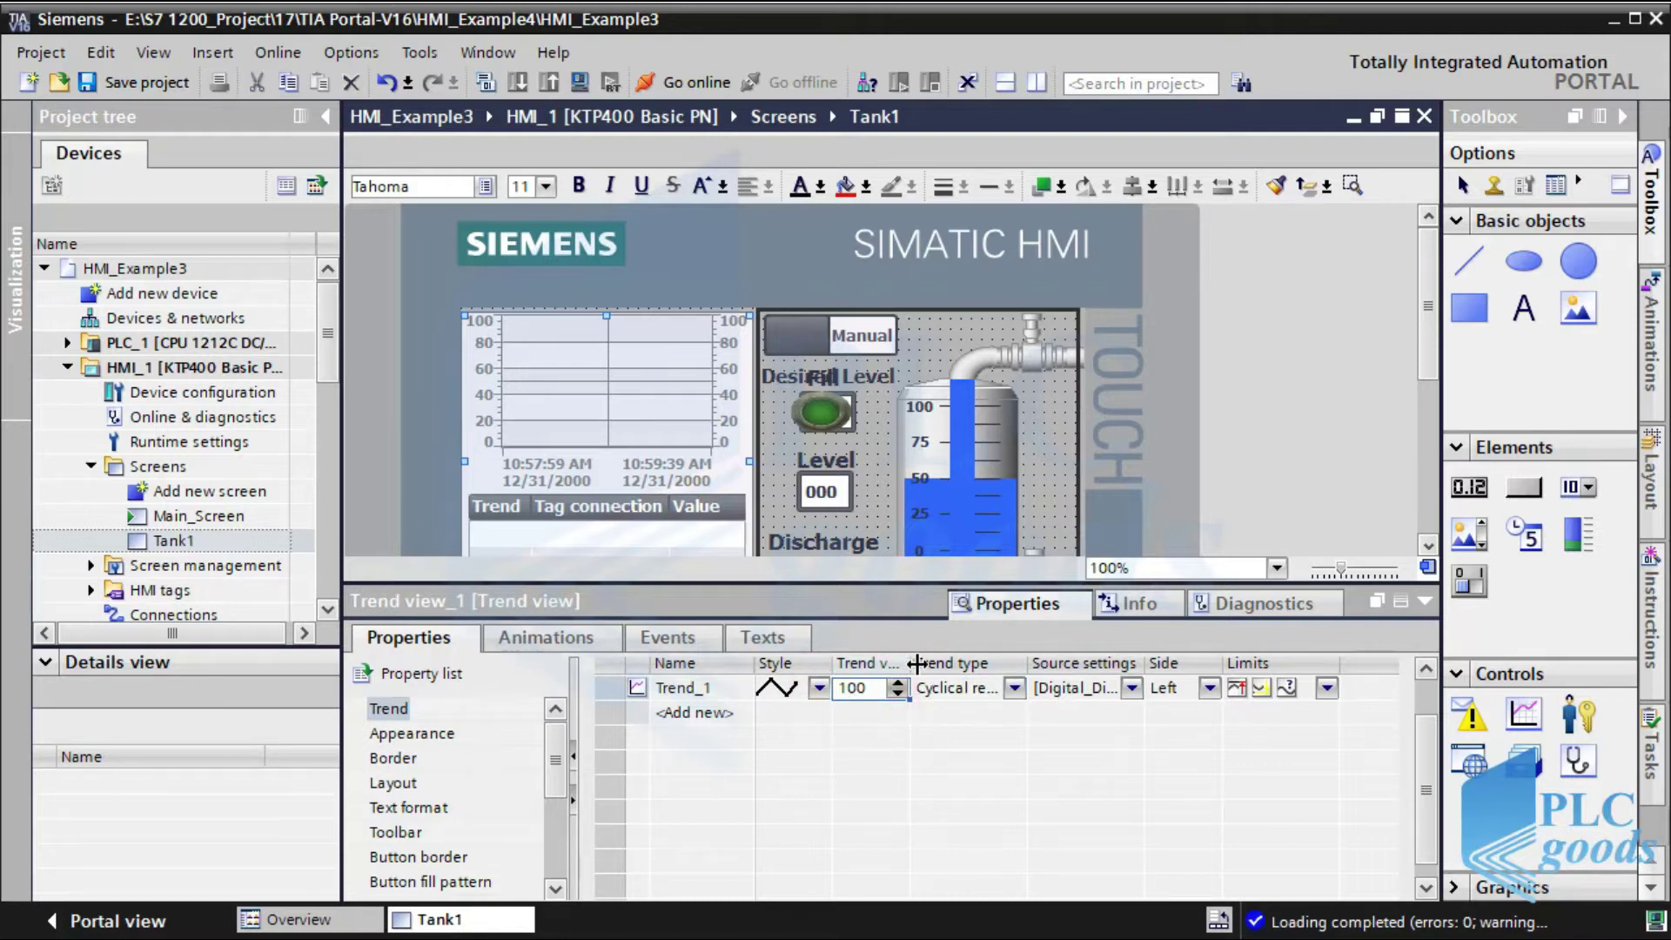
pyautogui.moveTo(917, 665); pyautogui.dragTo(952, 669)
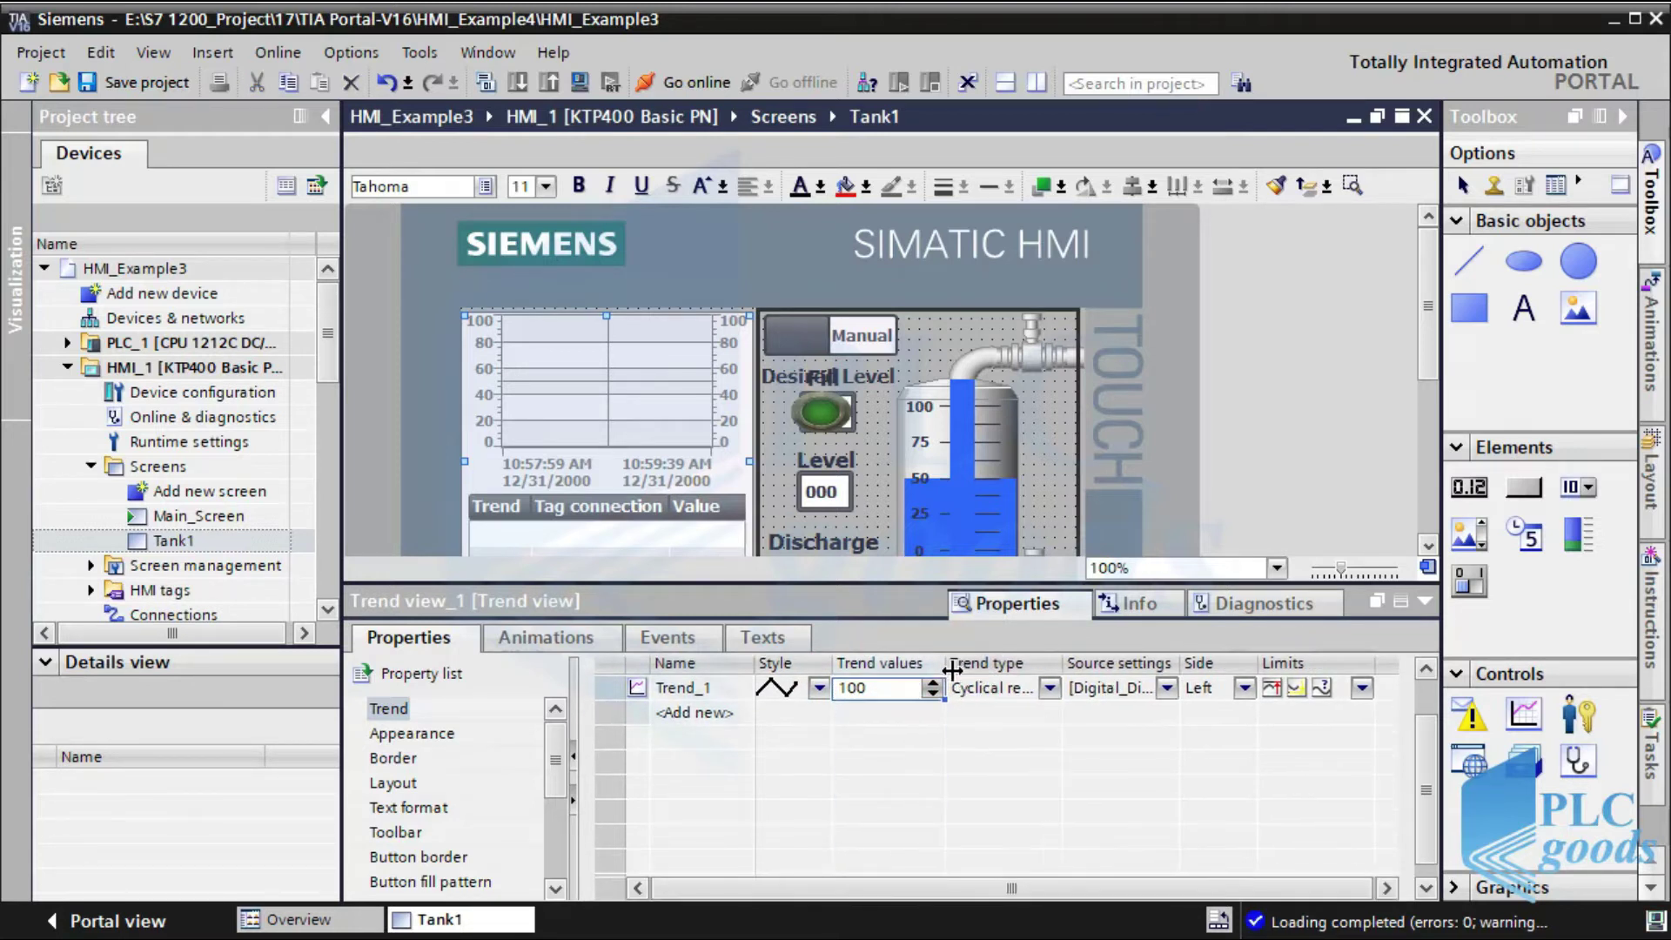
# Give Trend_1 an interpolated, solid black line style and confirm it.
pyautogui.click(818, 689)
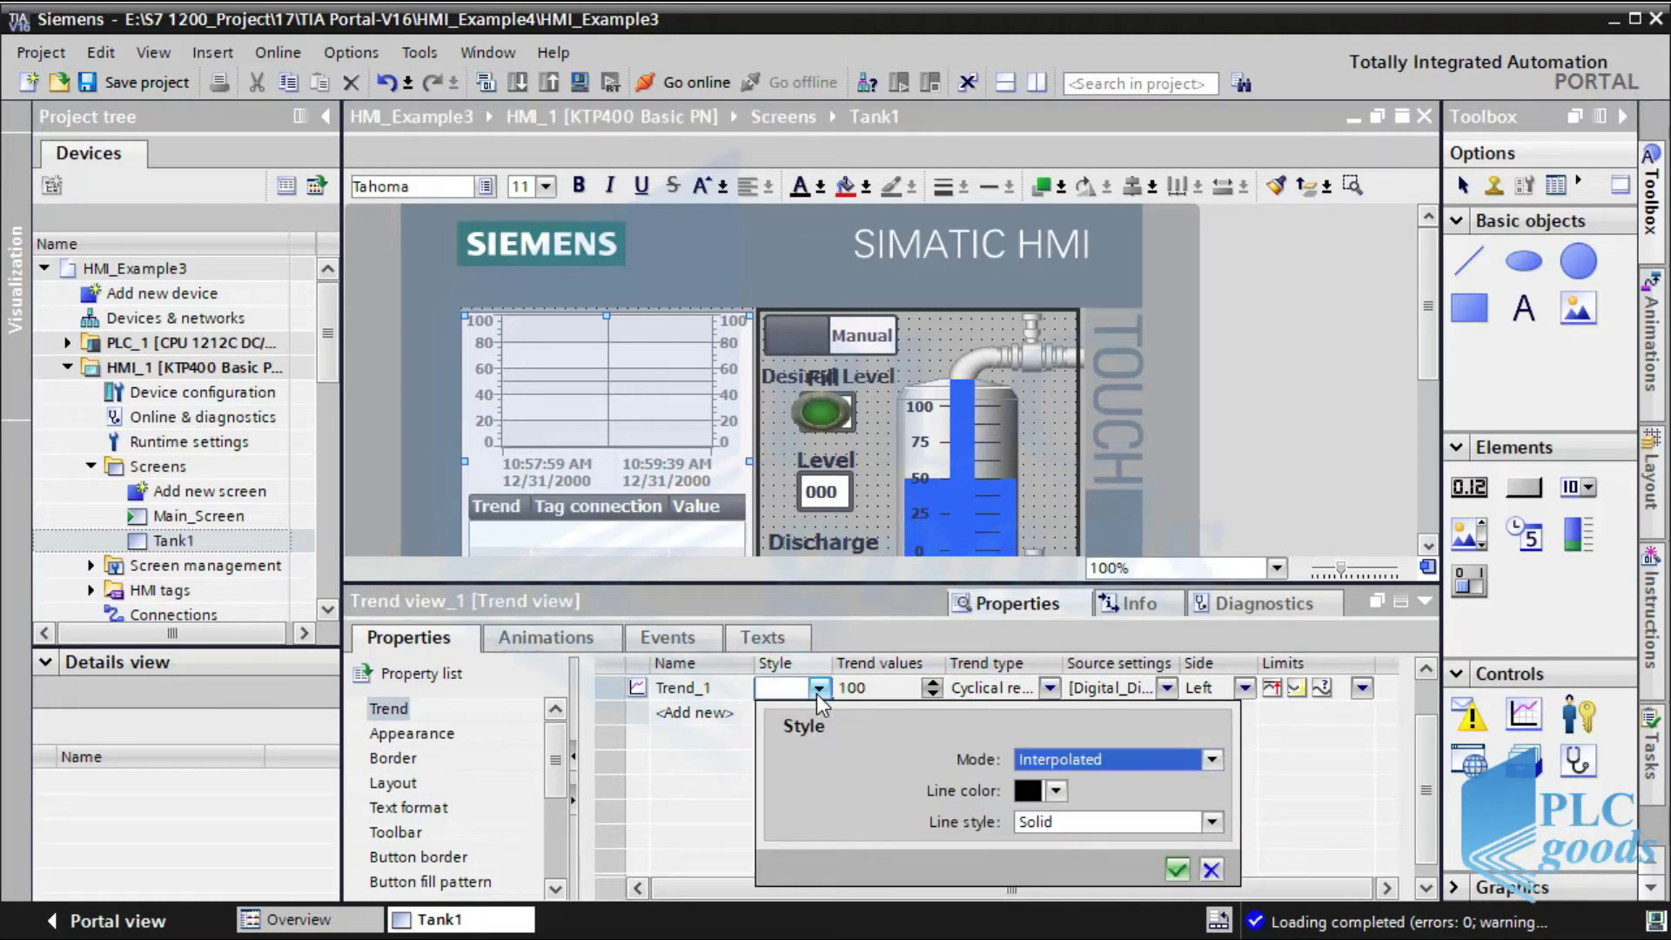
pyautogui.click(1116, 760)
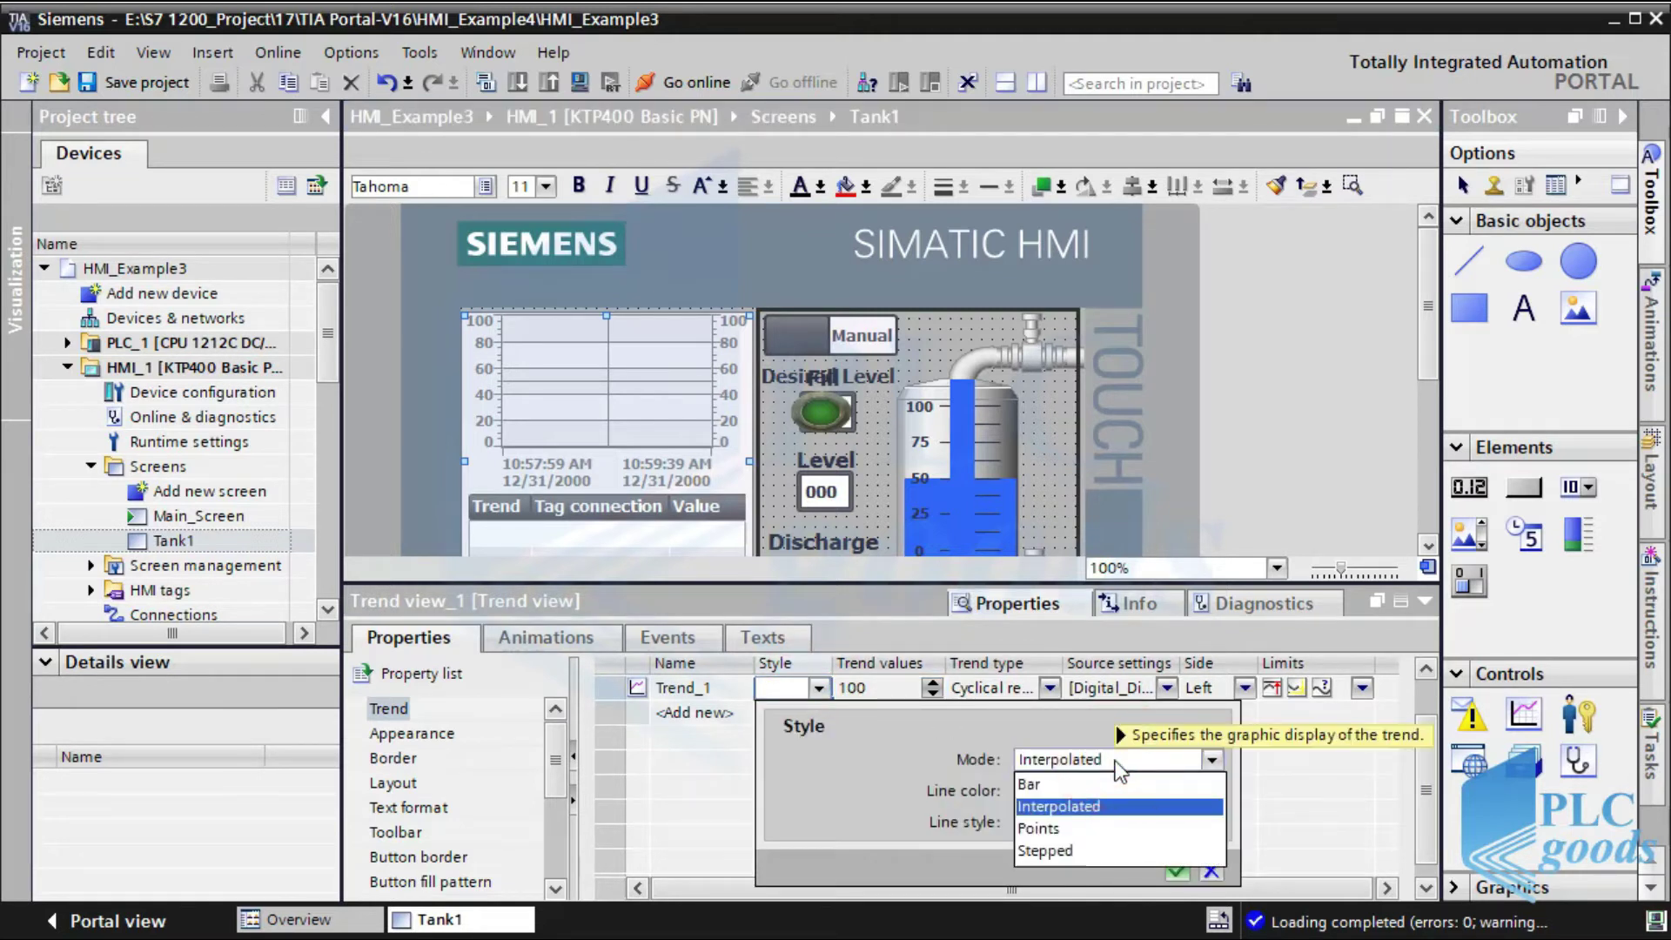
pyautogui.click(1024, 741)
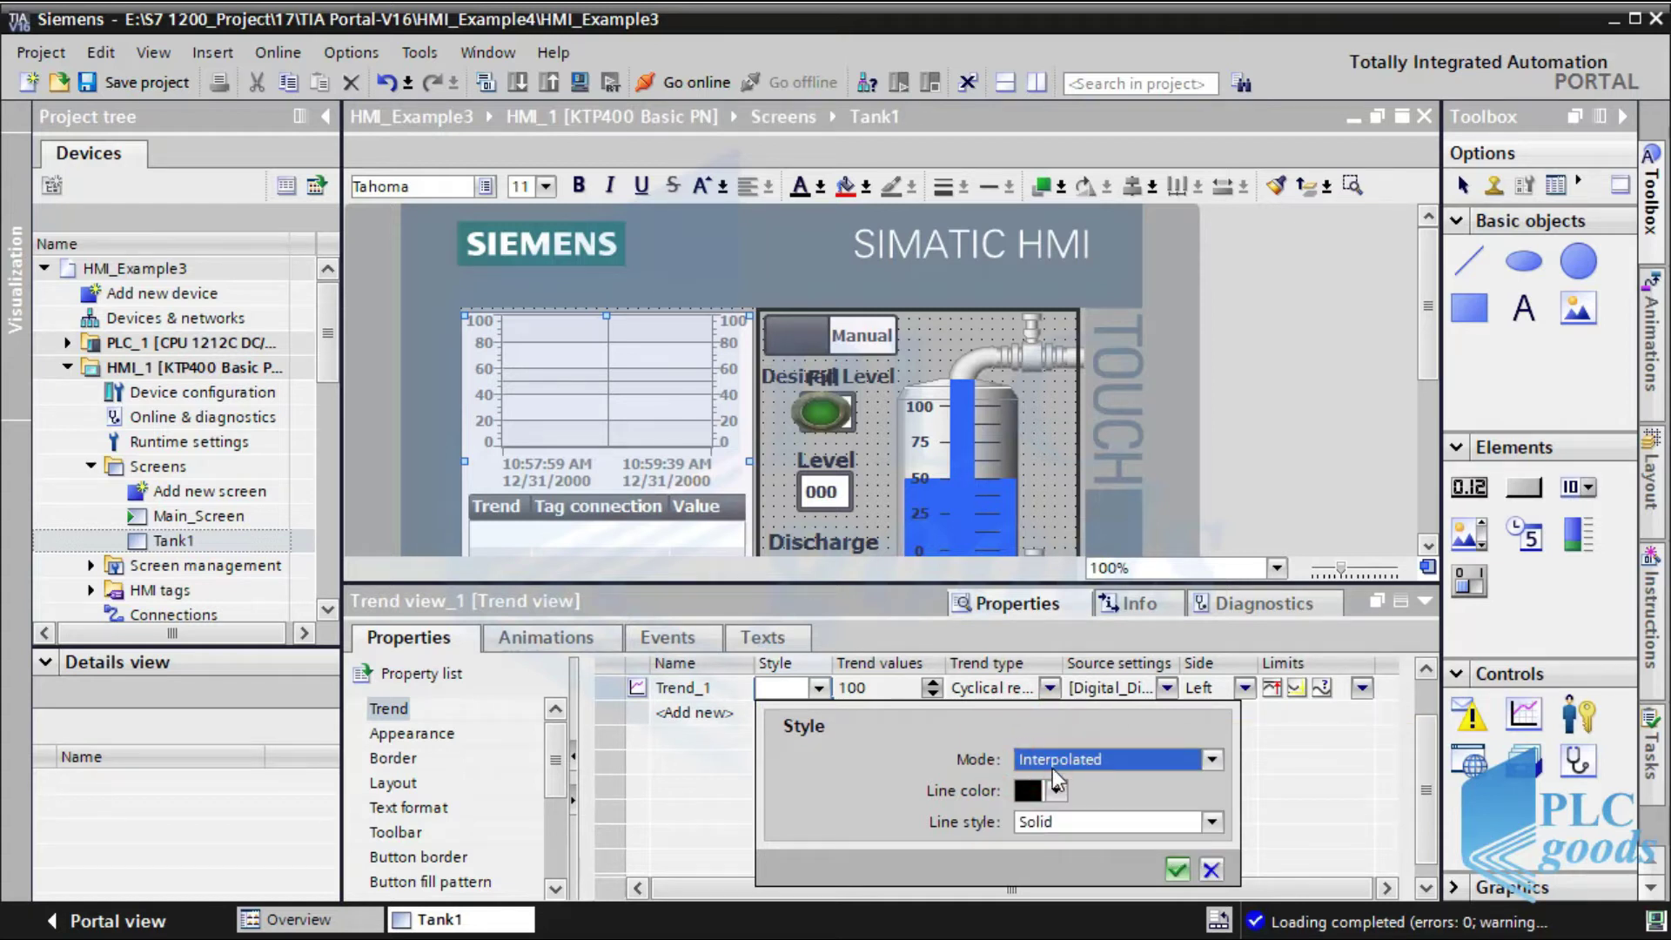
pyautogui.click(1174, 870)
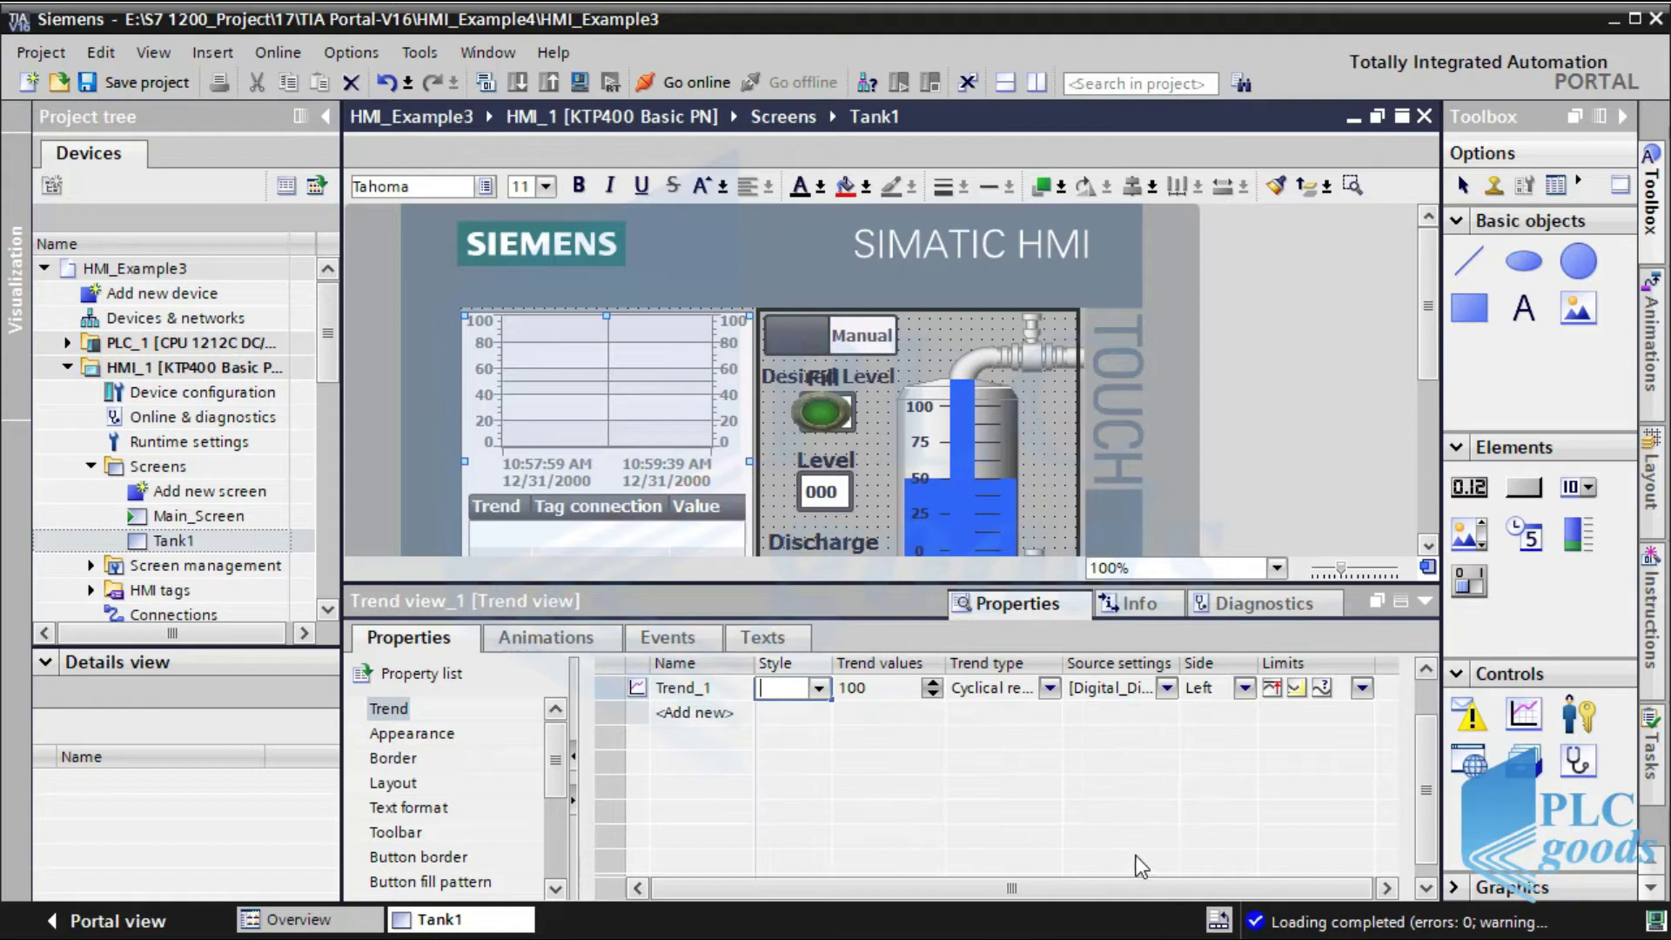
pyautogui.click(775, 729)
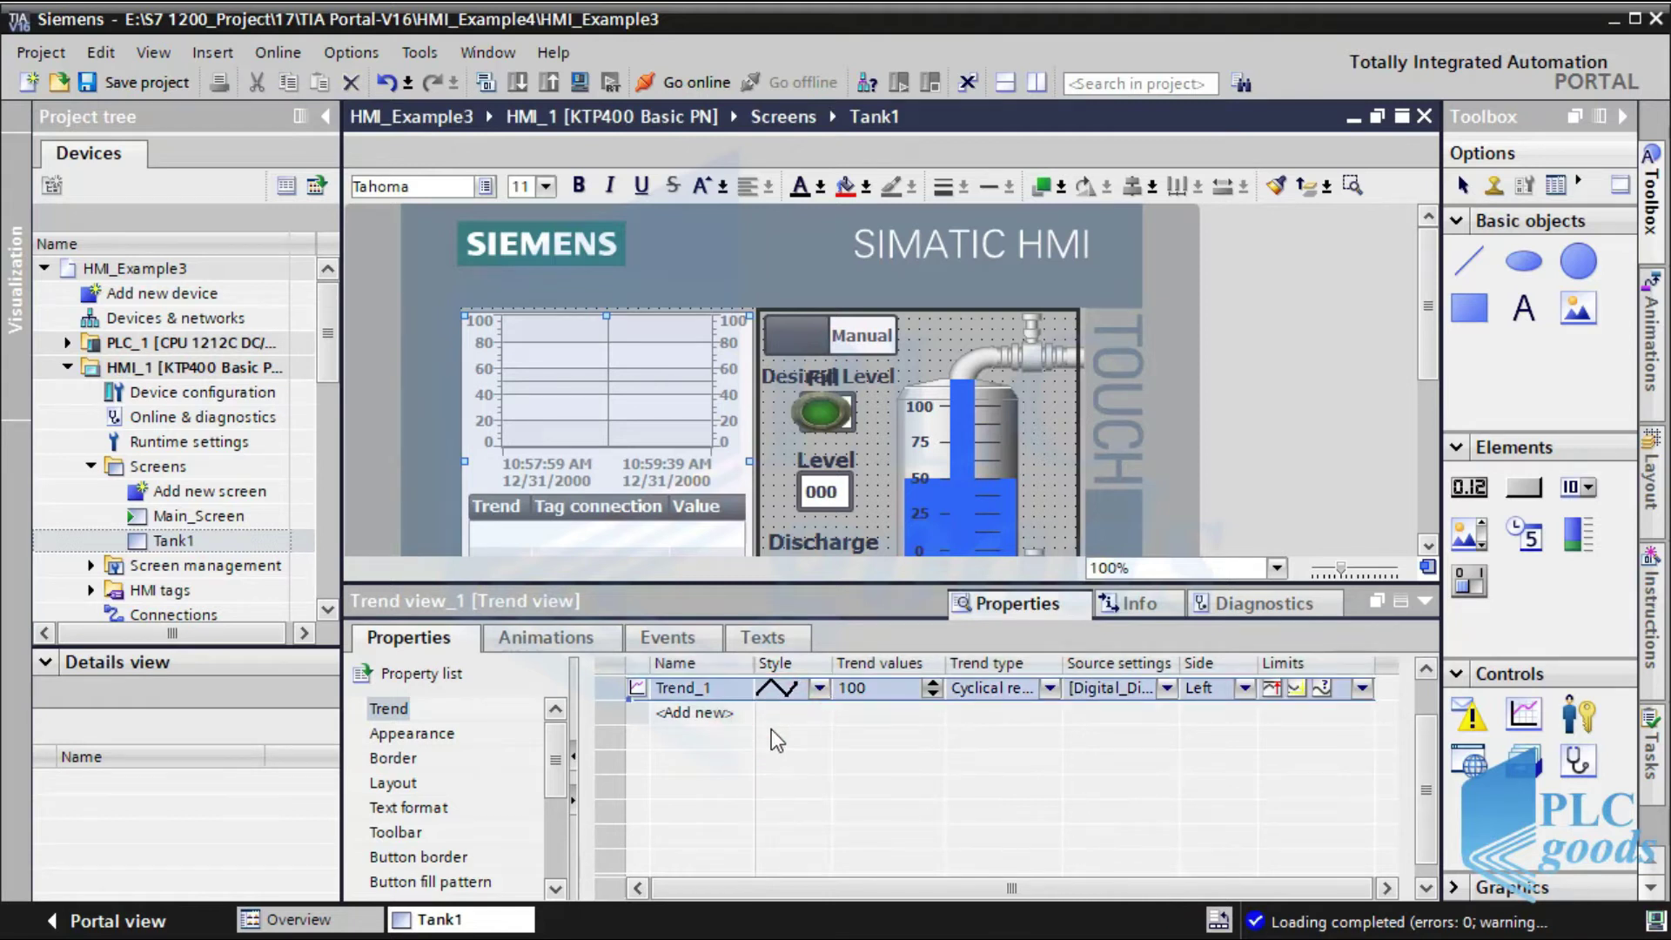
pyautogui.click(555, 753)
# Set the time axis interval to 10 and increment to 1, then save and compile.
pyautogui.moveTo(557, 763); pyautogui.dragTo(571, 818)
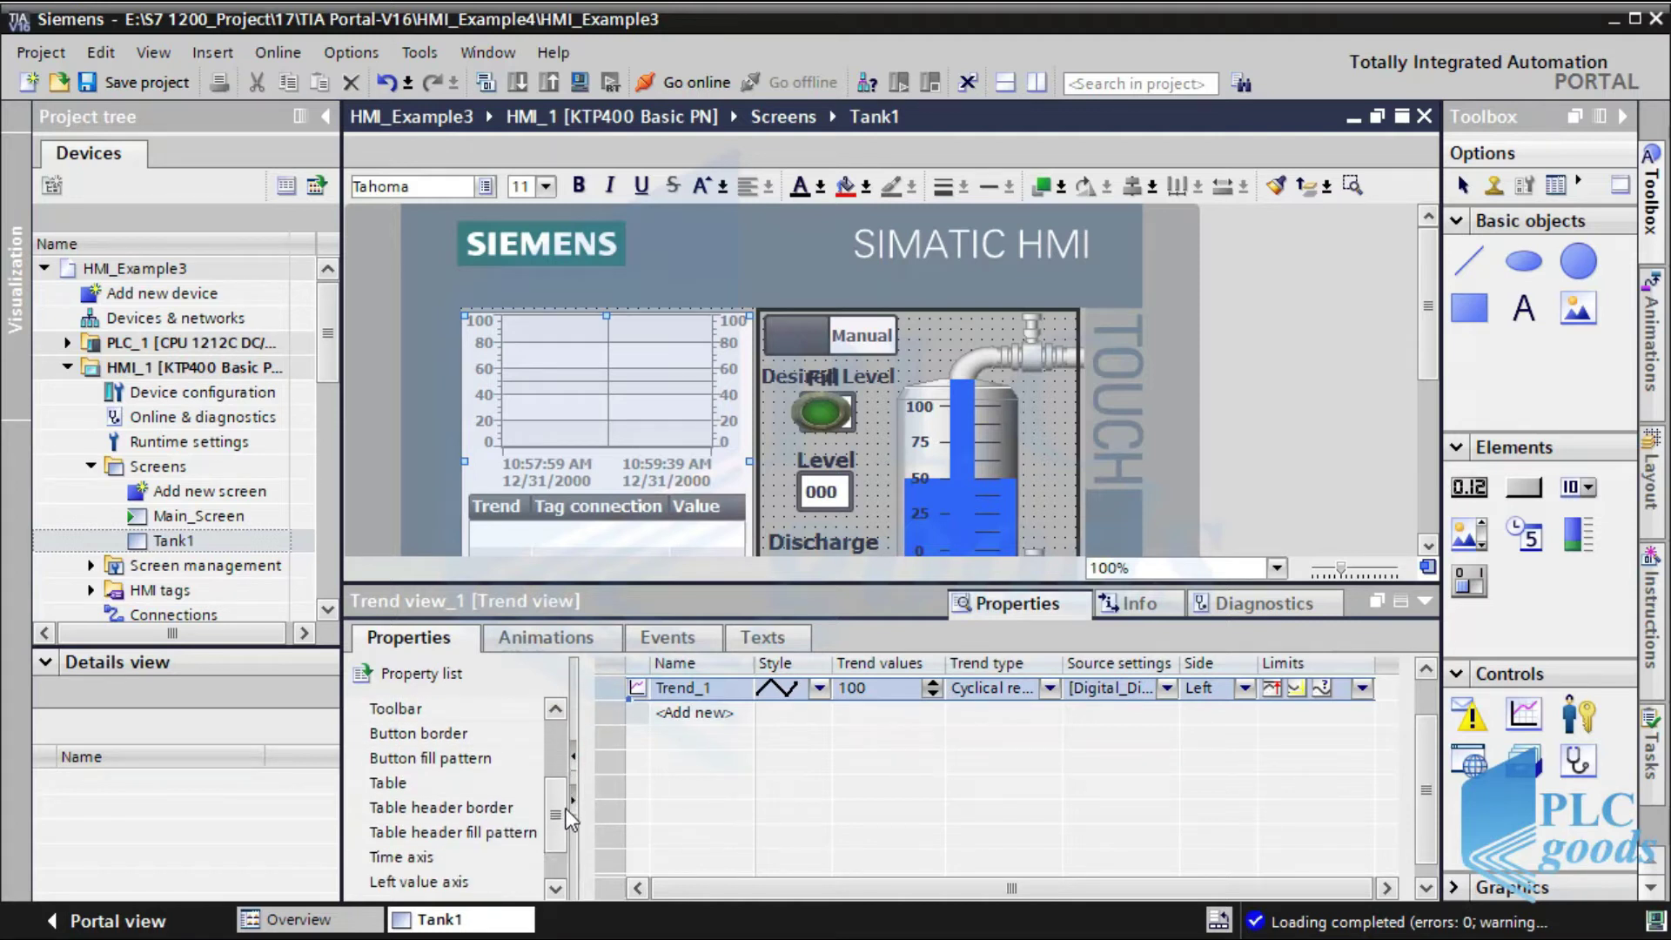
pyautogui.click(395, 858)
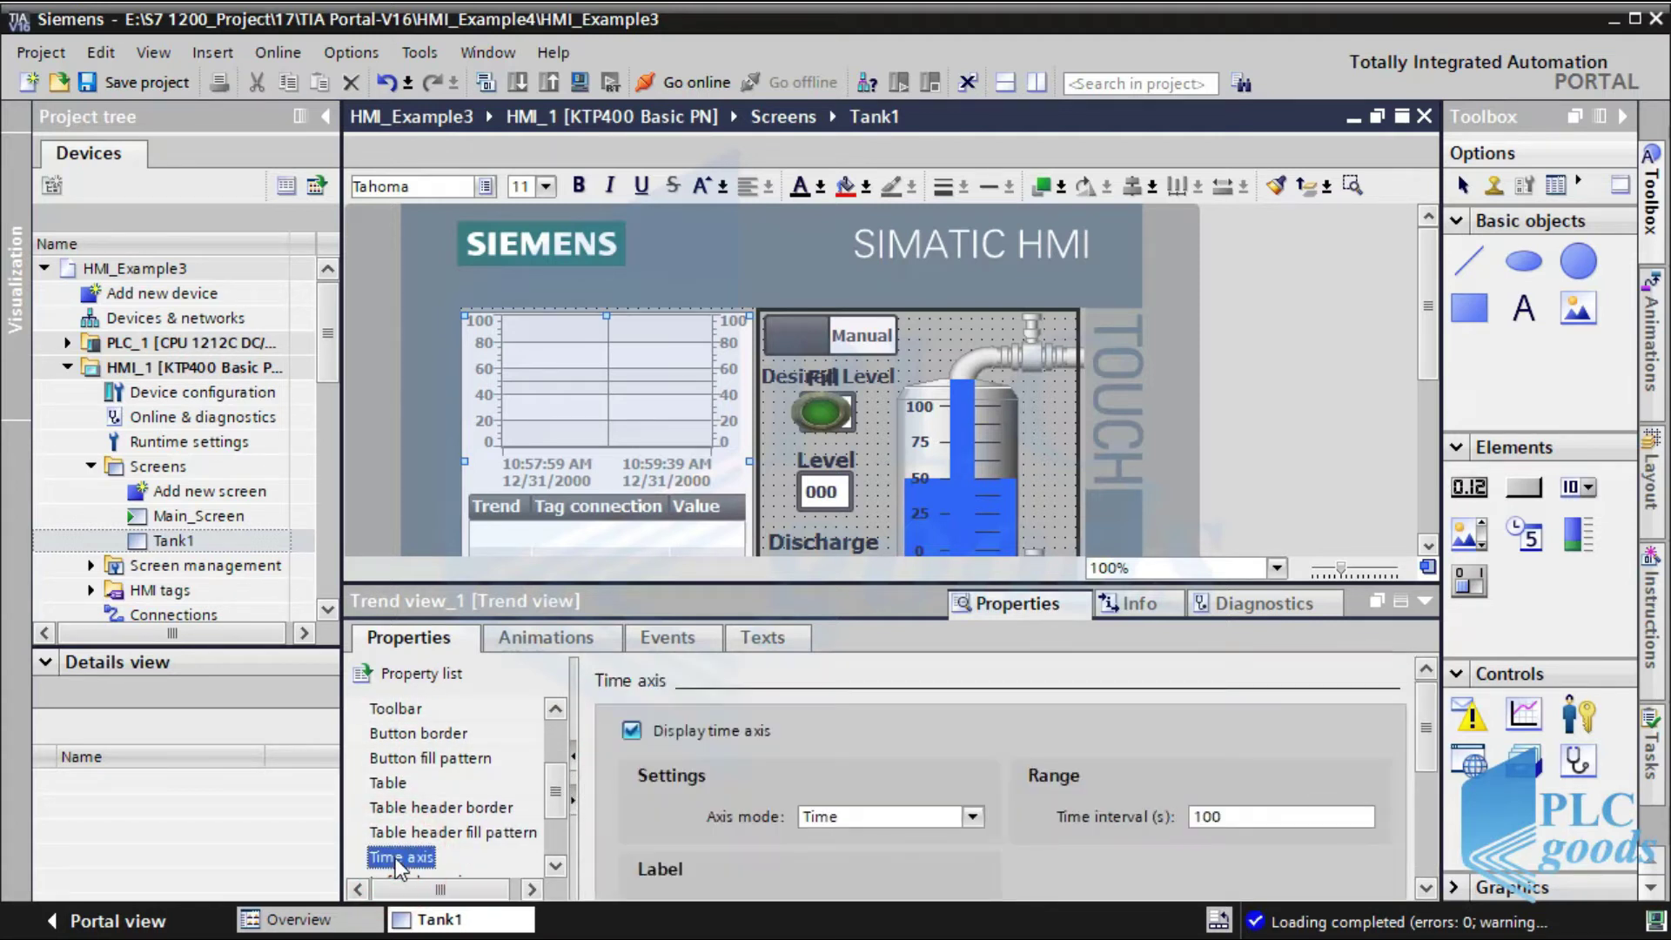
pyautogui.doubleClick(1201, 816)
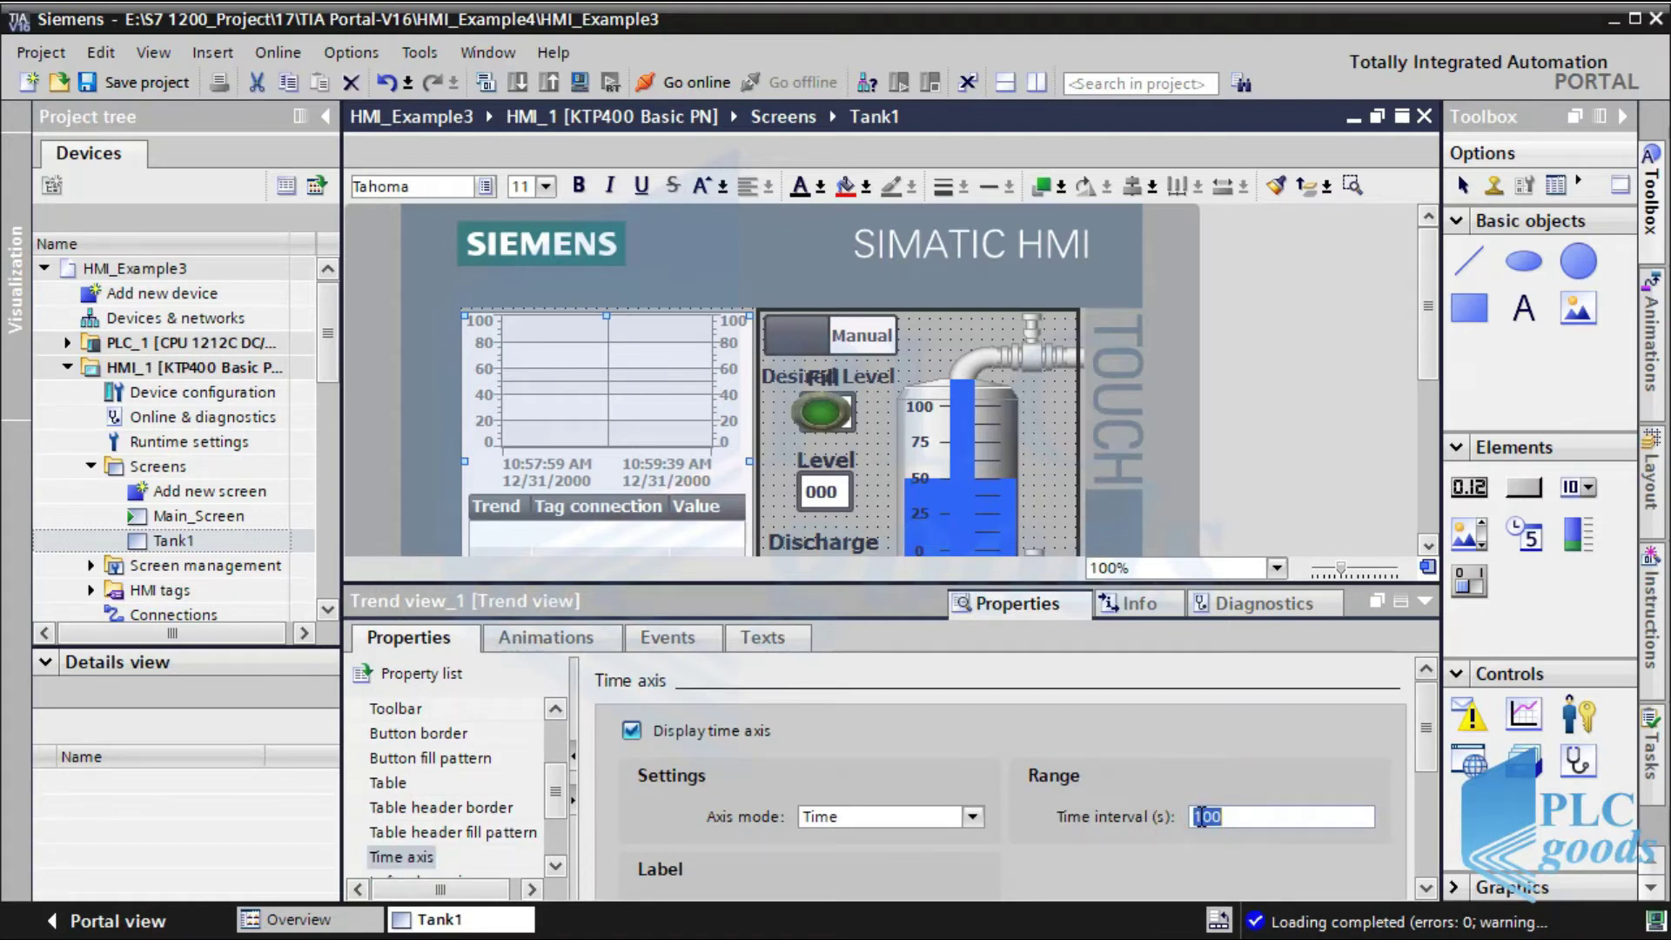
pyautogui.write('10')
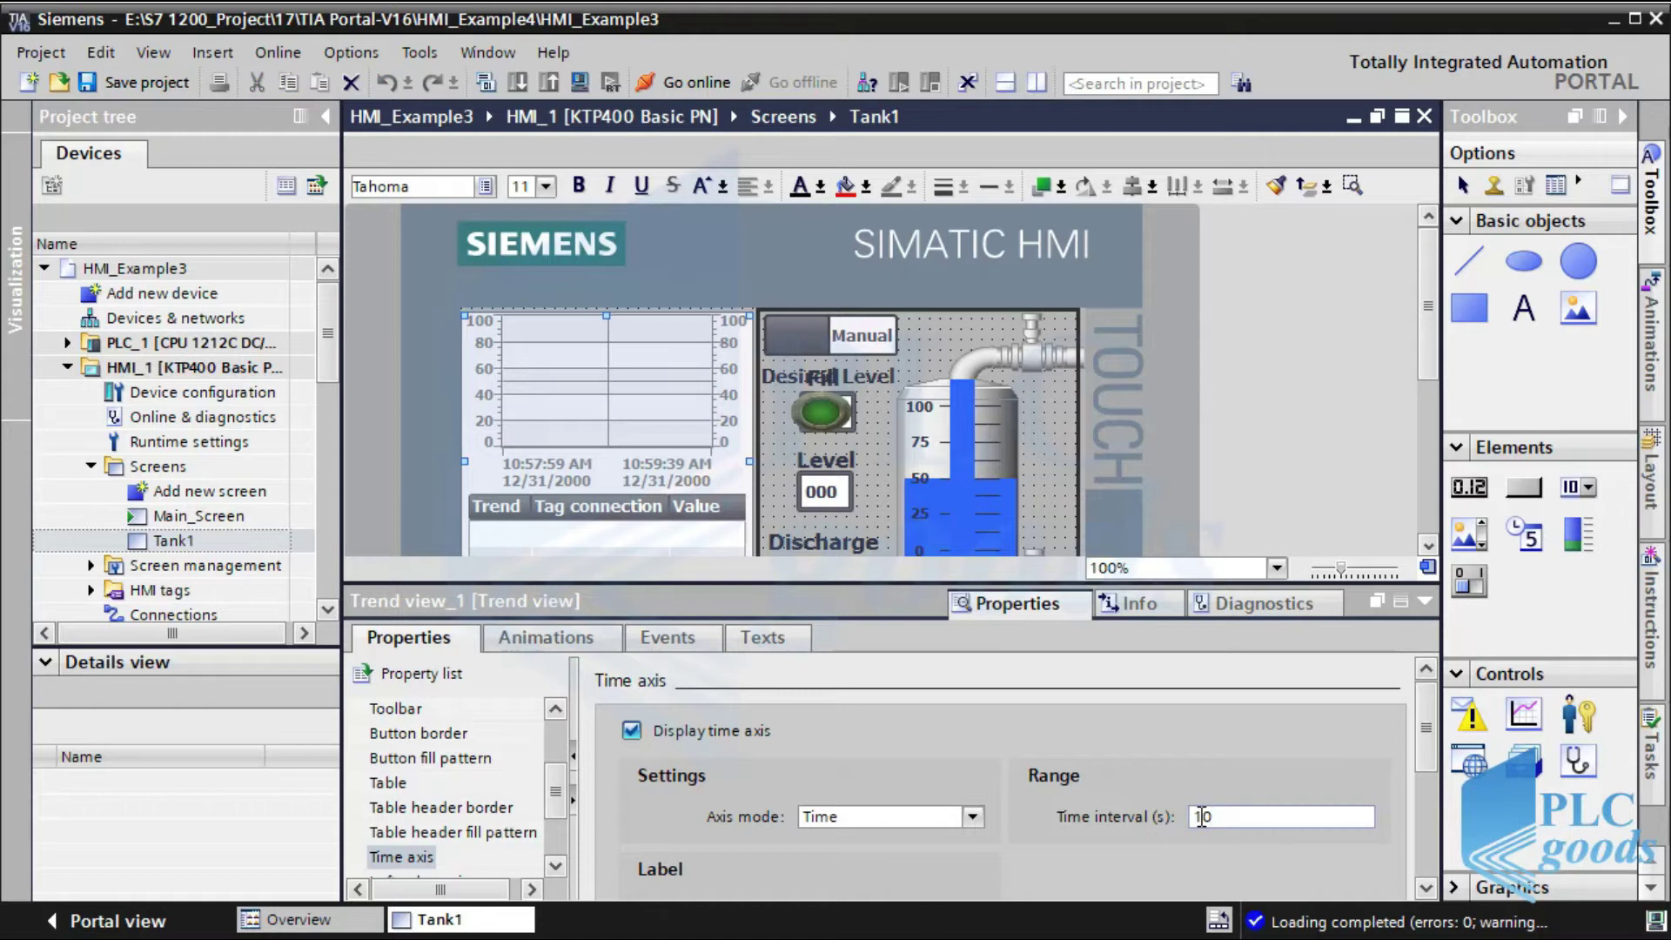
pyautogui.moveTo(1428, 759); pyautogui.dragTo(1429, 805)
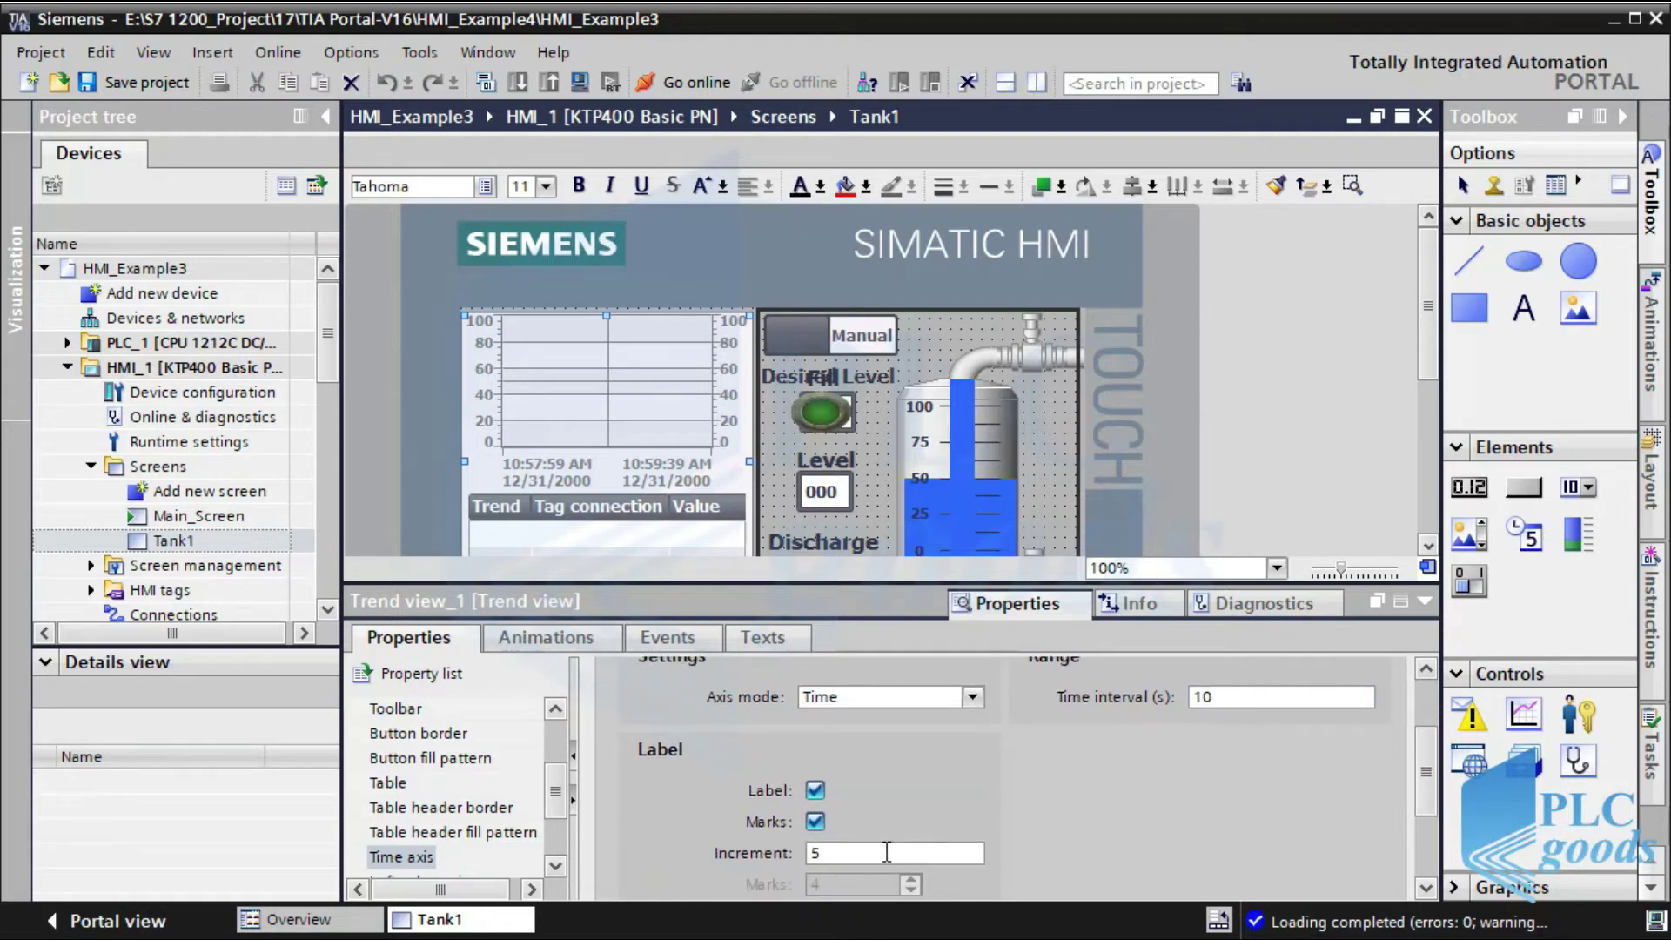
pyautogui.click(831, 850)
pyautogui.write('1')
pyautogui.click(130, 82)
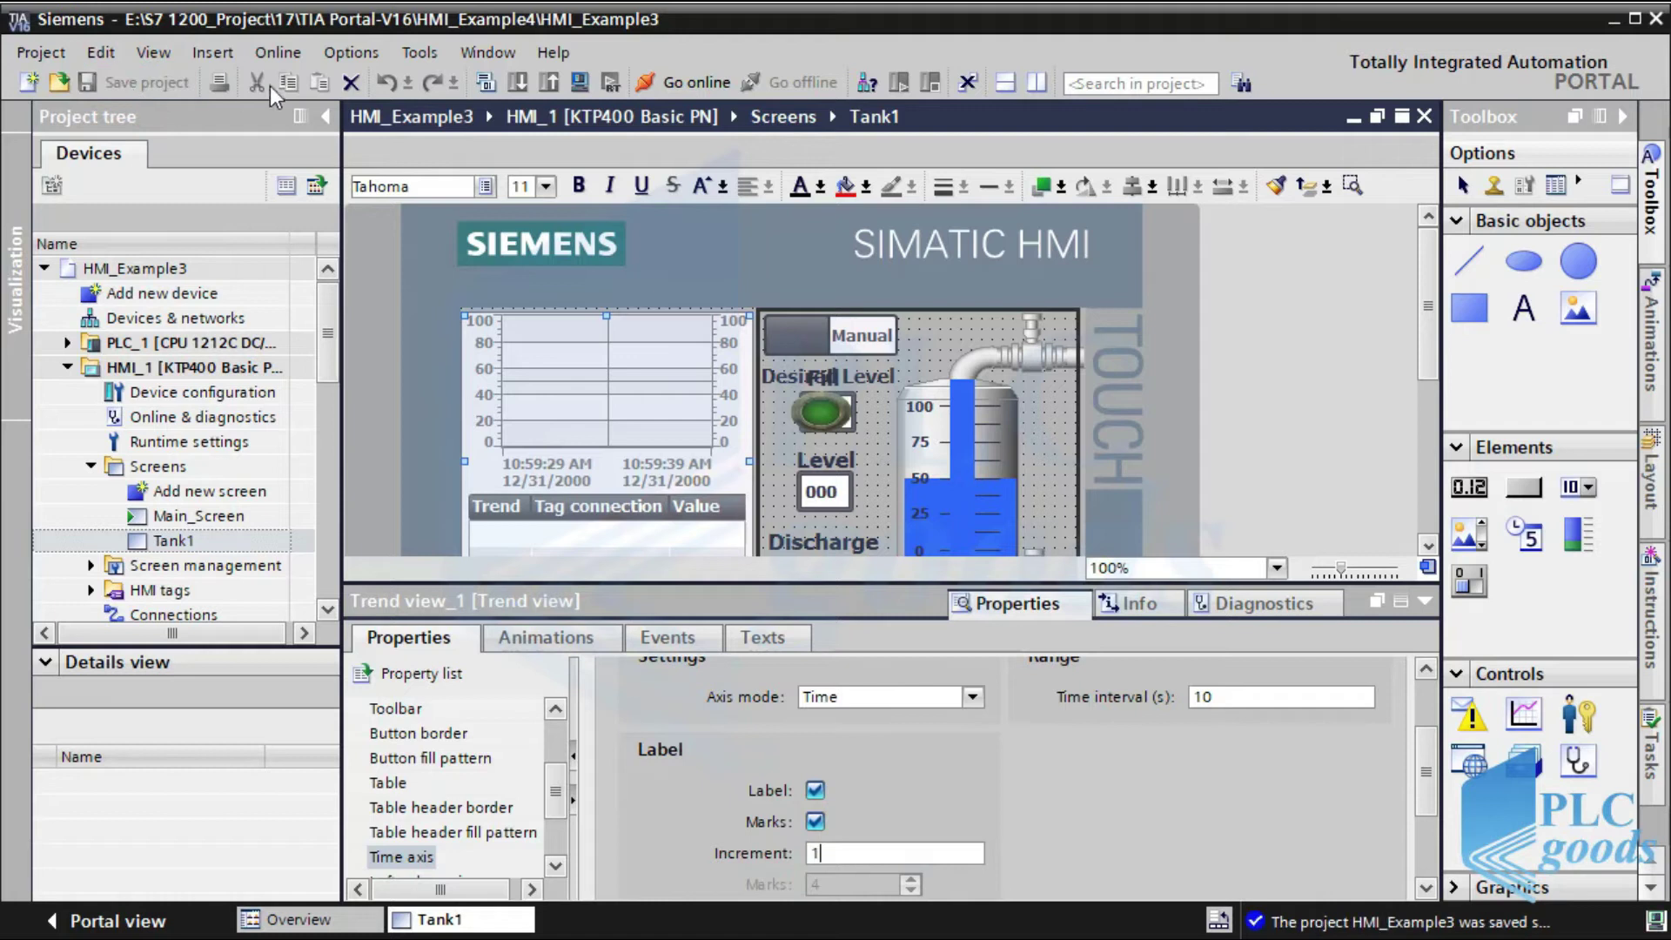
pyautogui.click(582, 83)
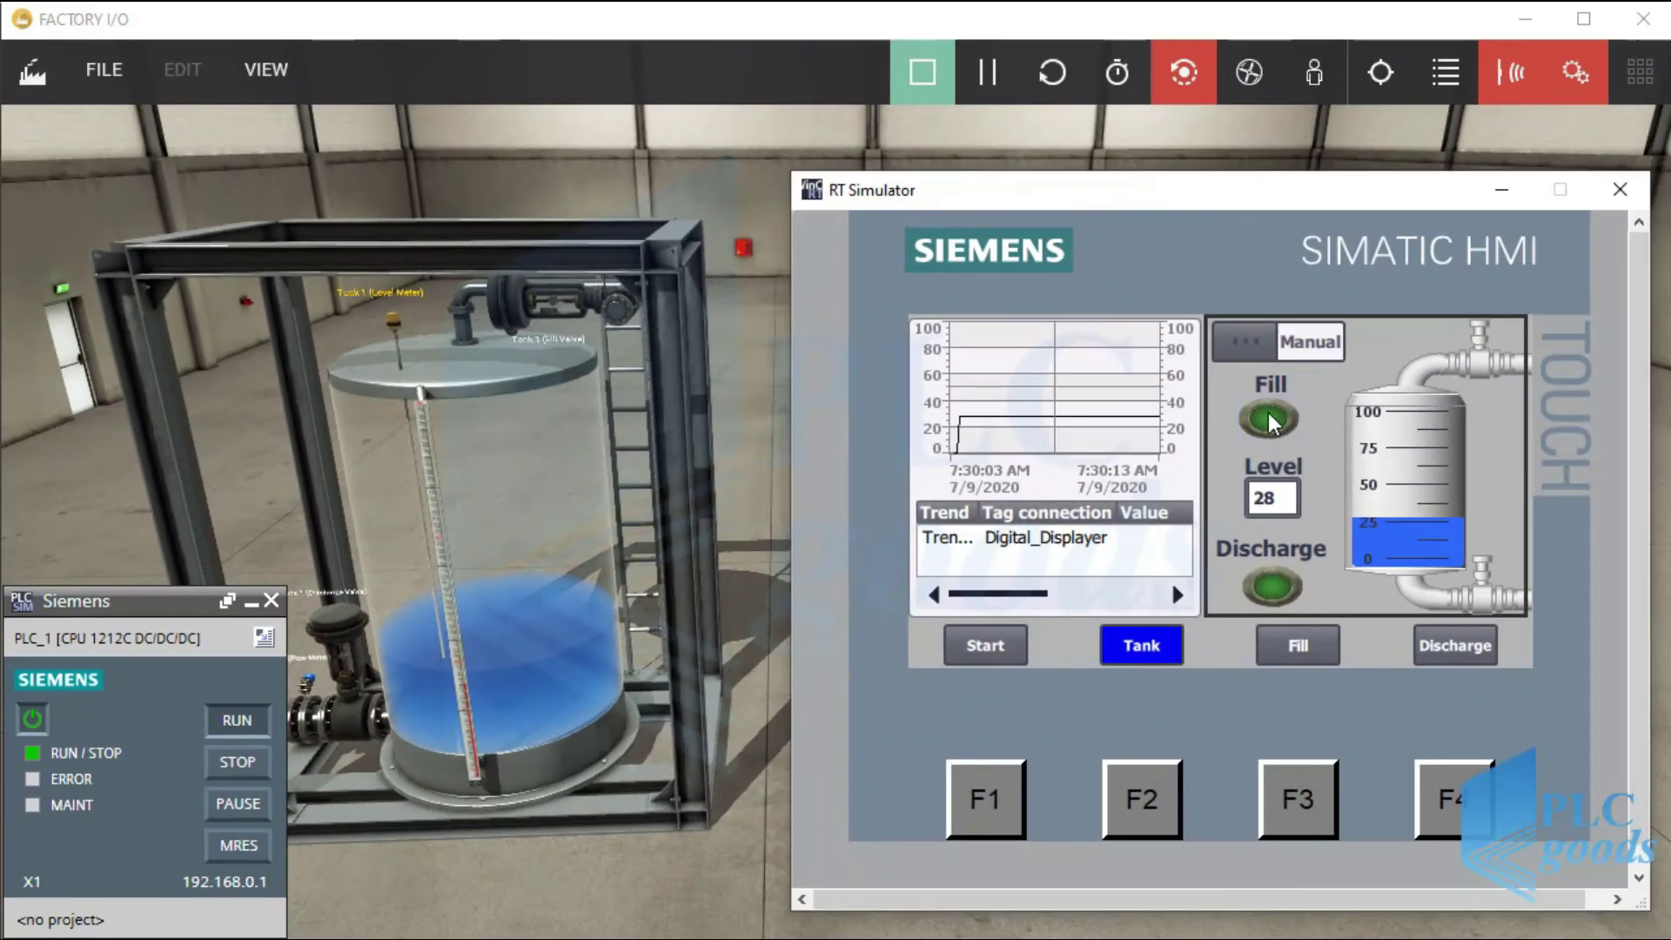
# Log in with the operator's user name and password when Fill prompts for it.
pyautogui.click(1269, 417)
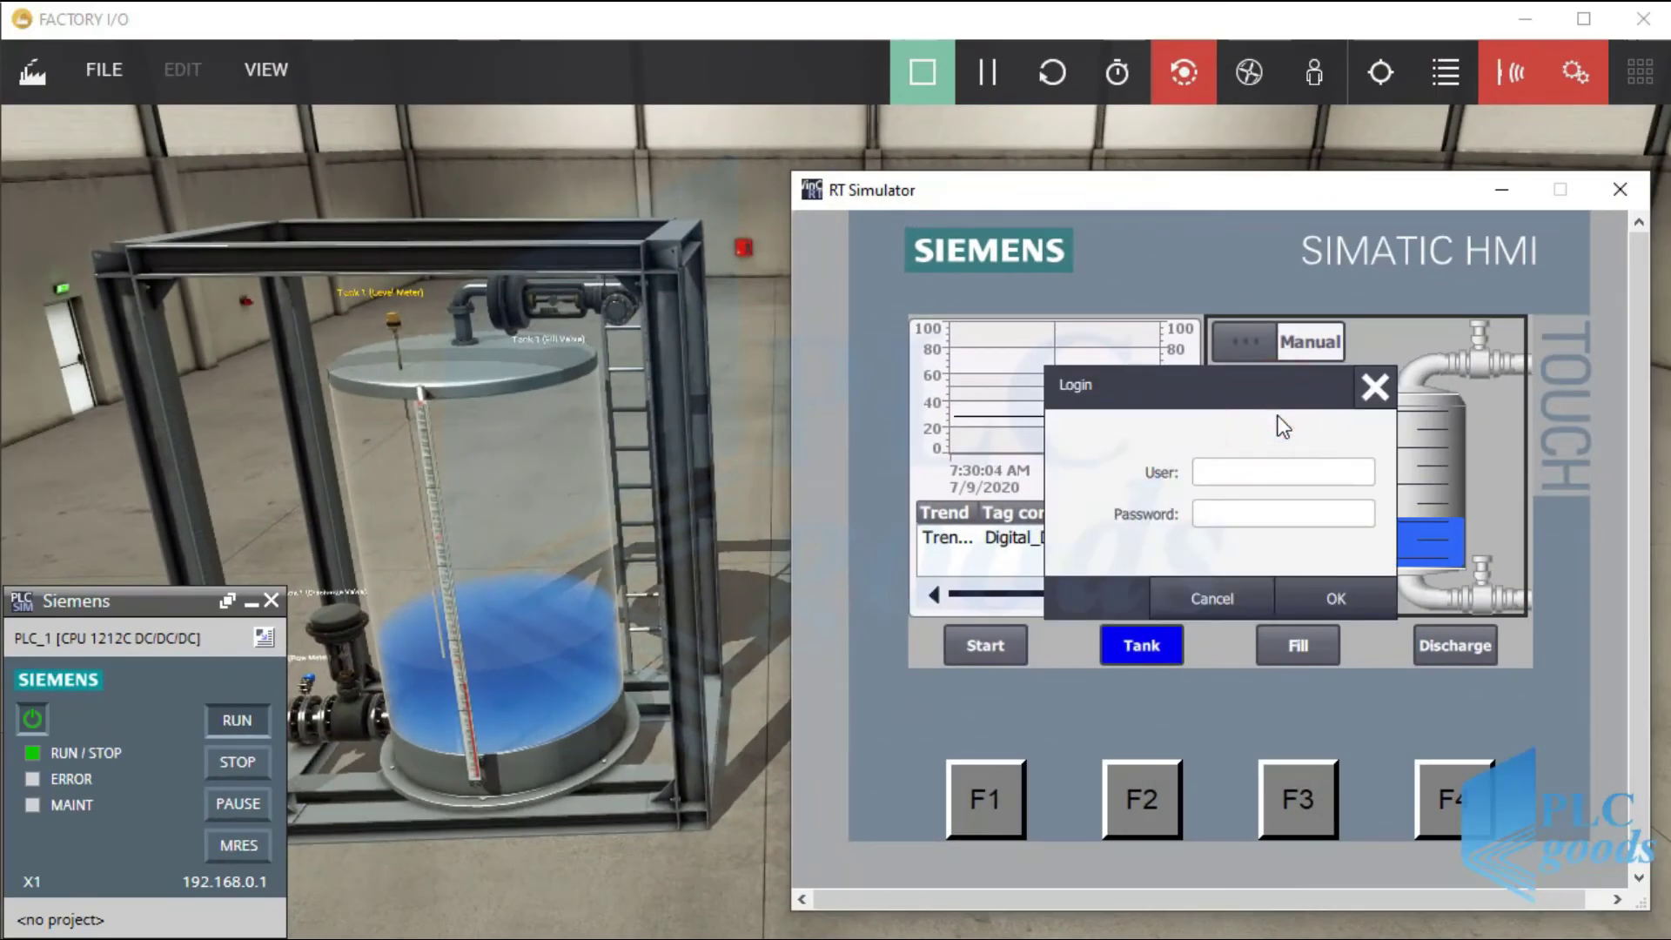
pyautogui.click(1208, 479)
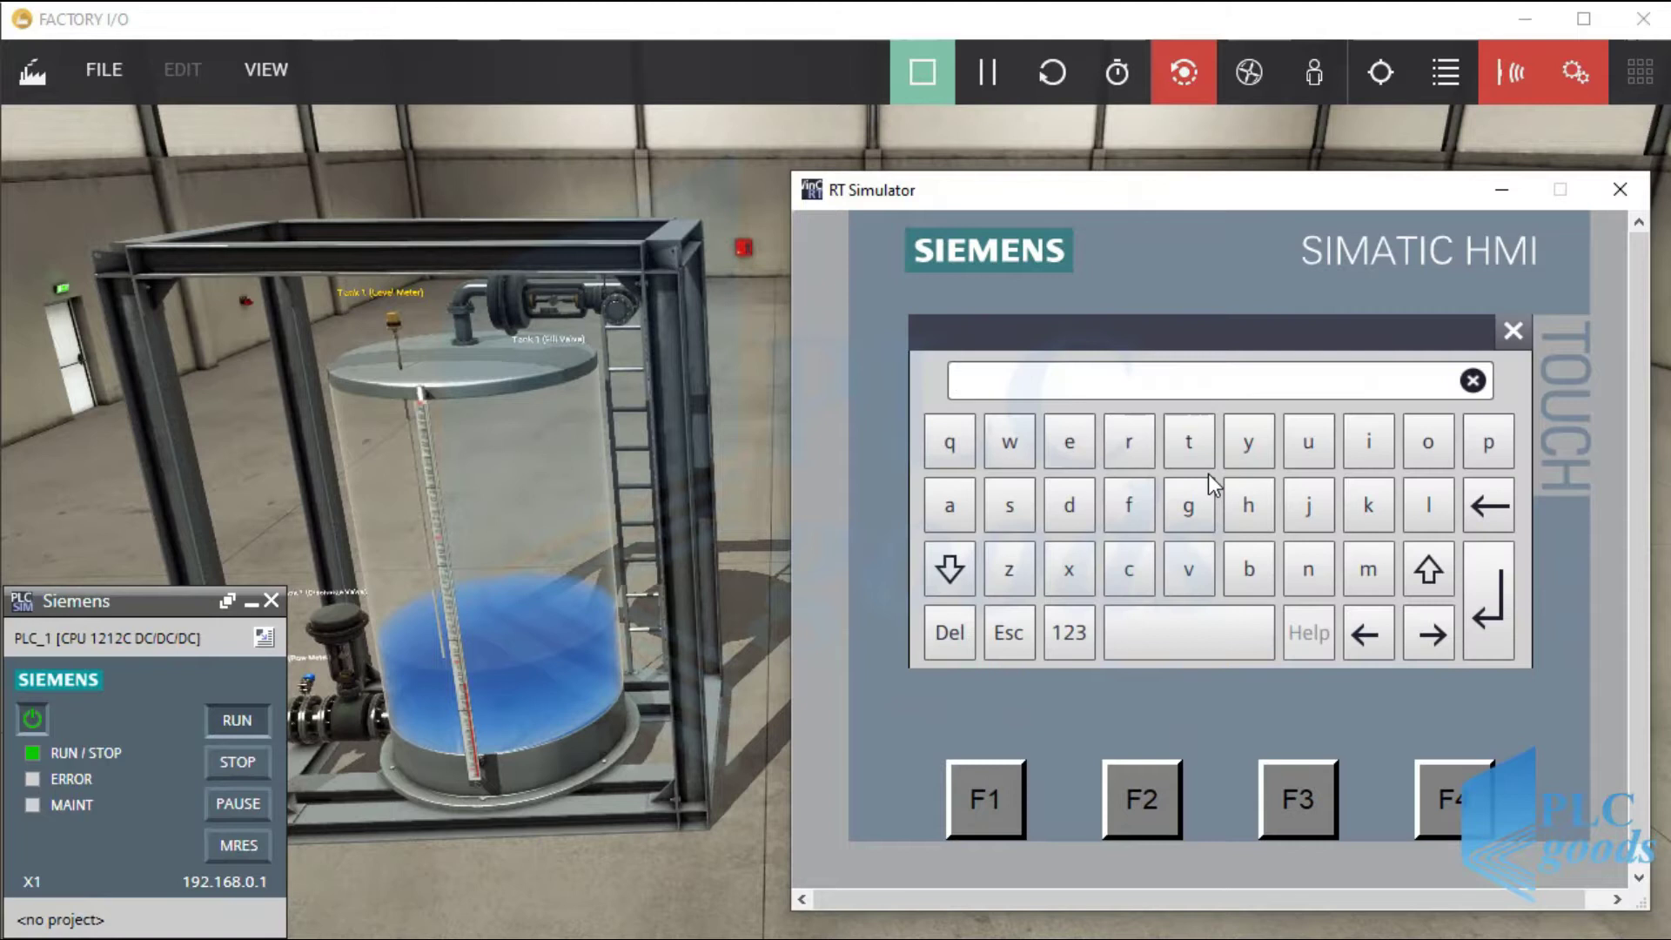
pyautogui.write('reza')
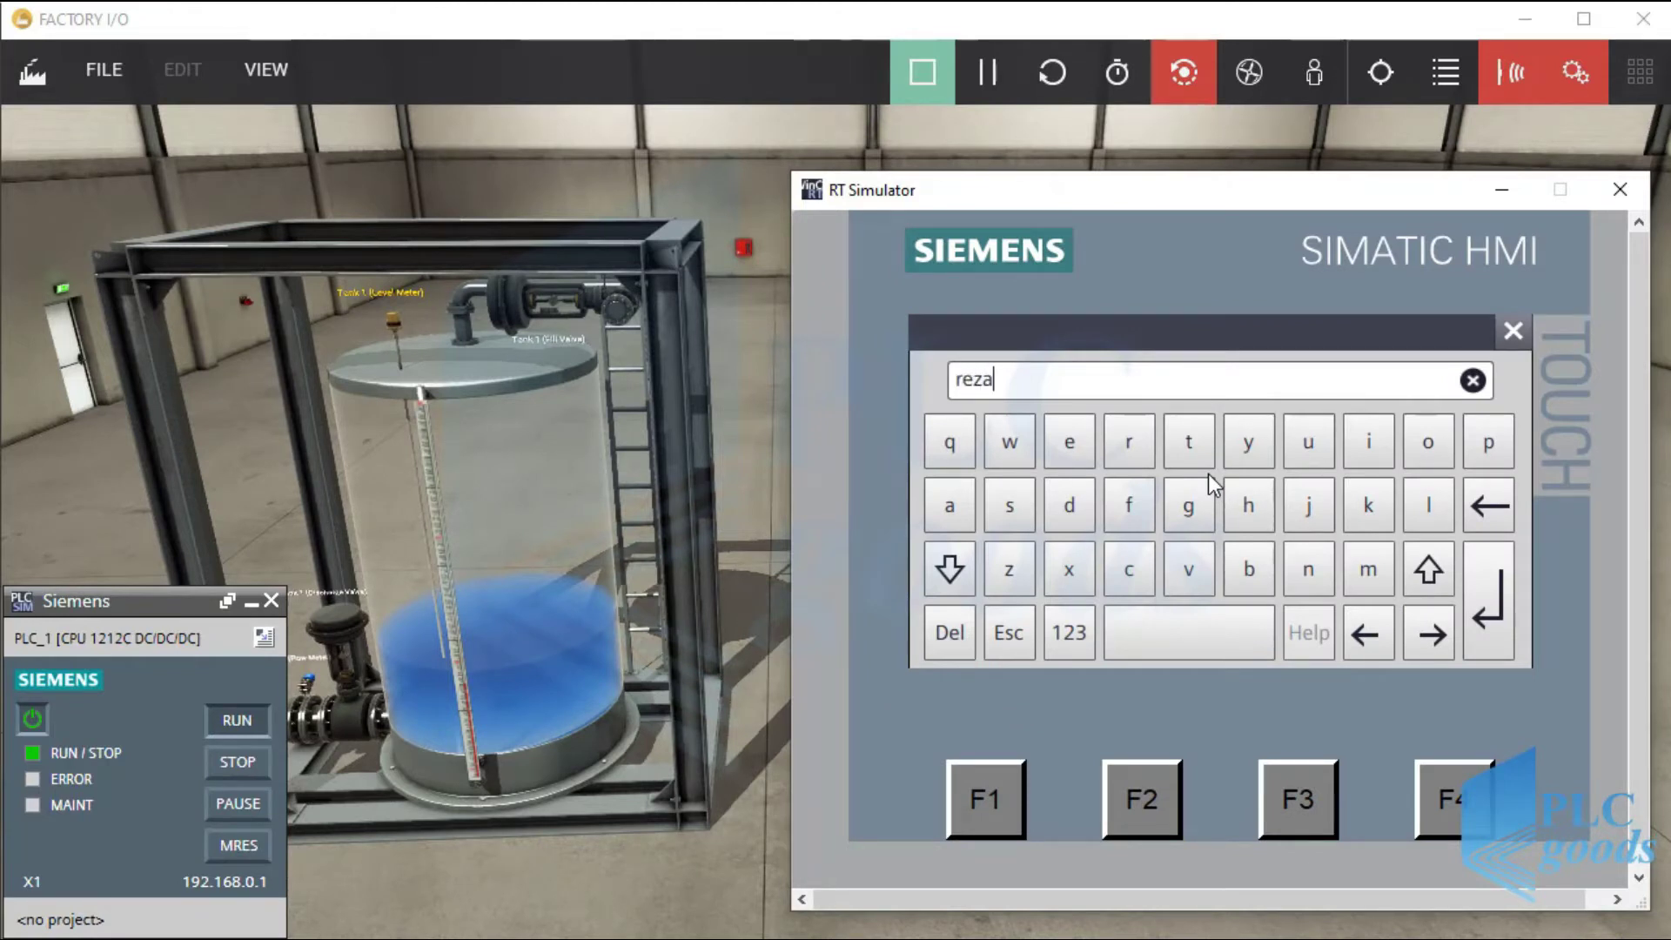
pyautogui.click(1484, 589)
pyautogui.click(1291, 514)
pyautogui.write('****')
pyautogui.click(1478, 621)
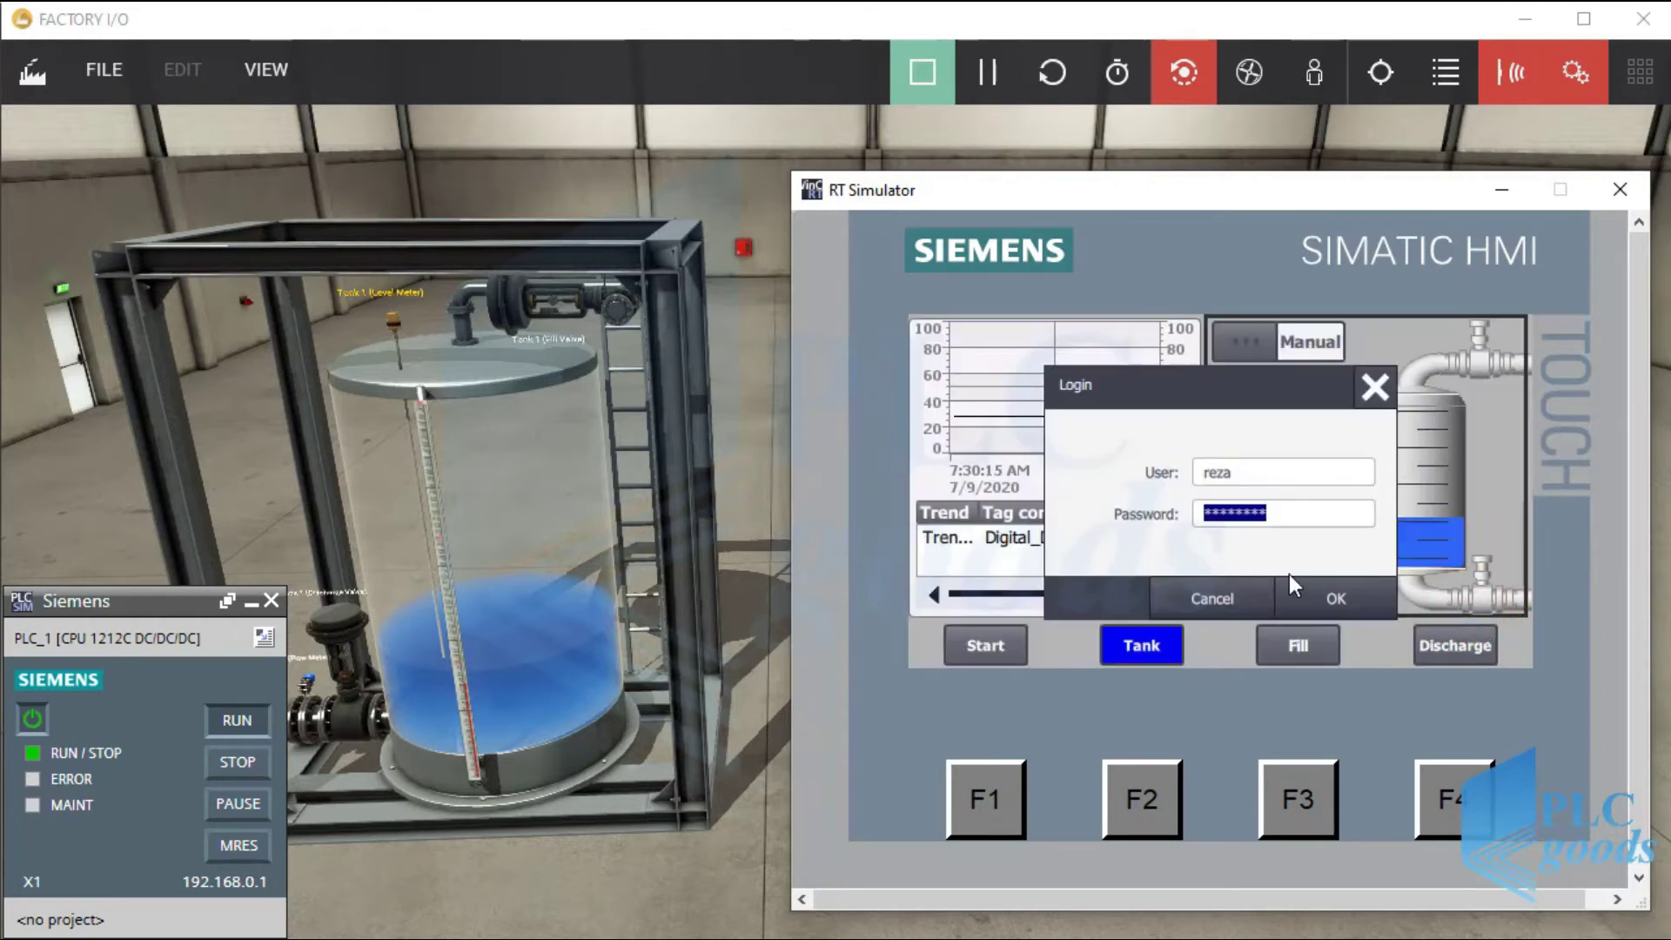
pyautogui.click(1356, 604)
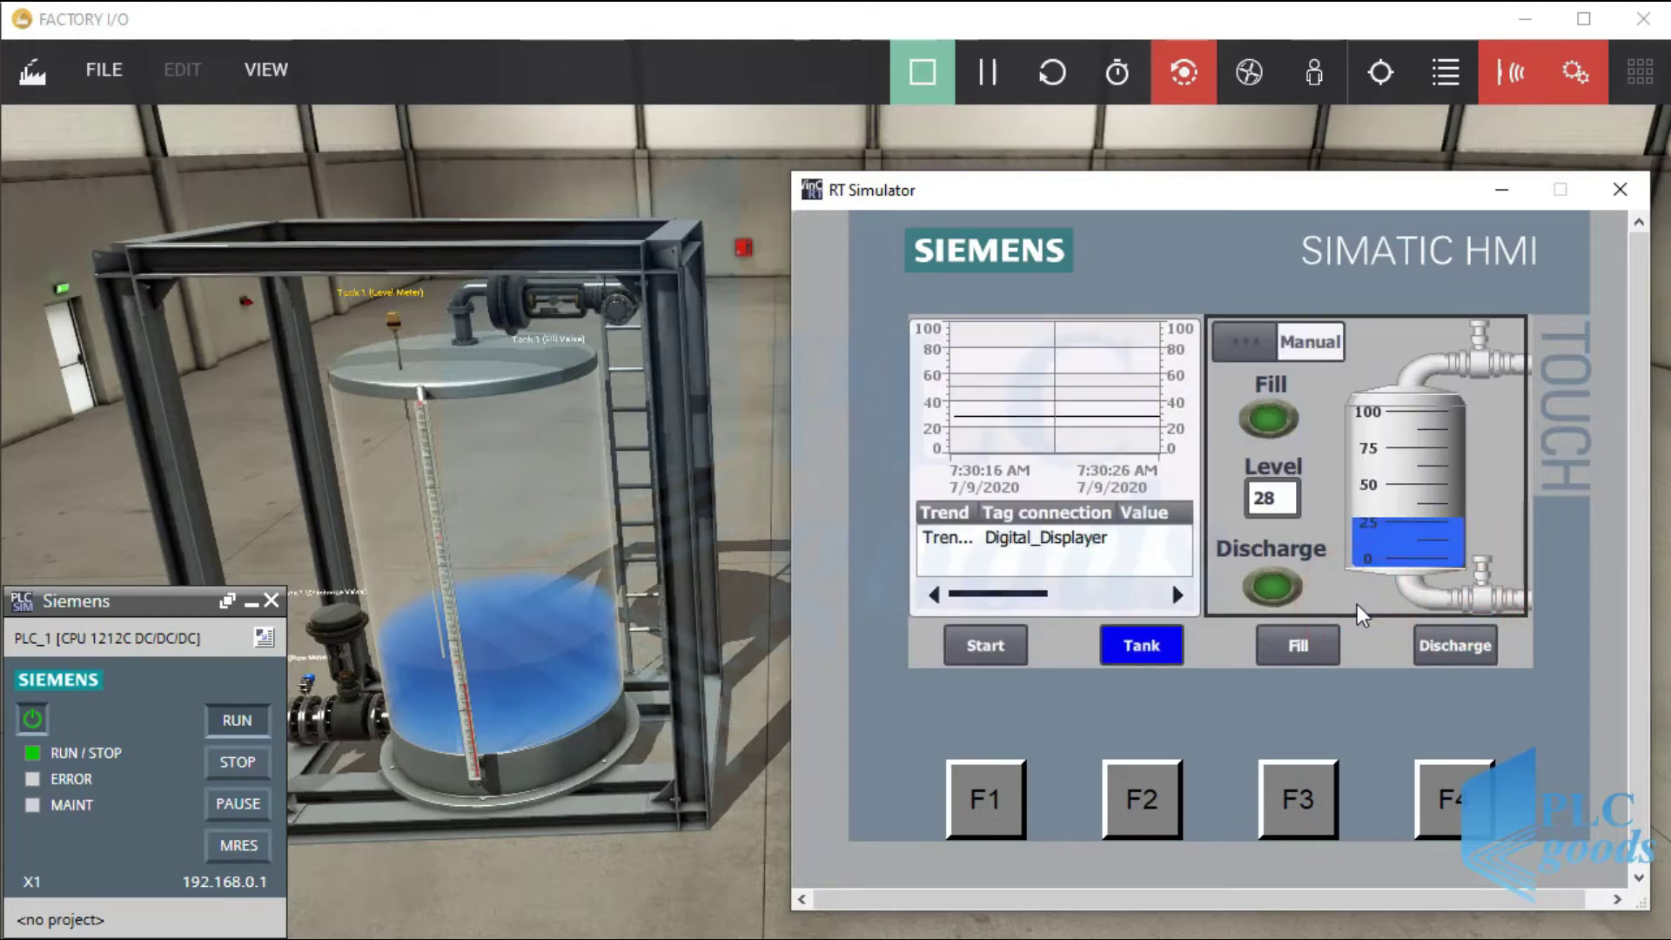
# Fill the tank, stop filling, then discharge it so the level drops from 45 to 32.
pyautogui.click(1276, 420)
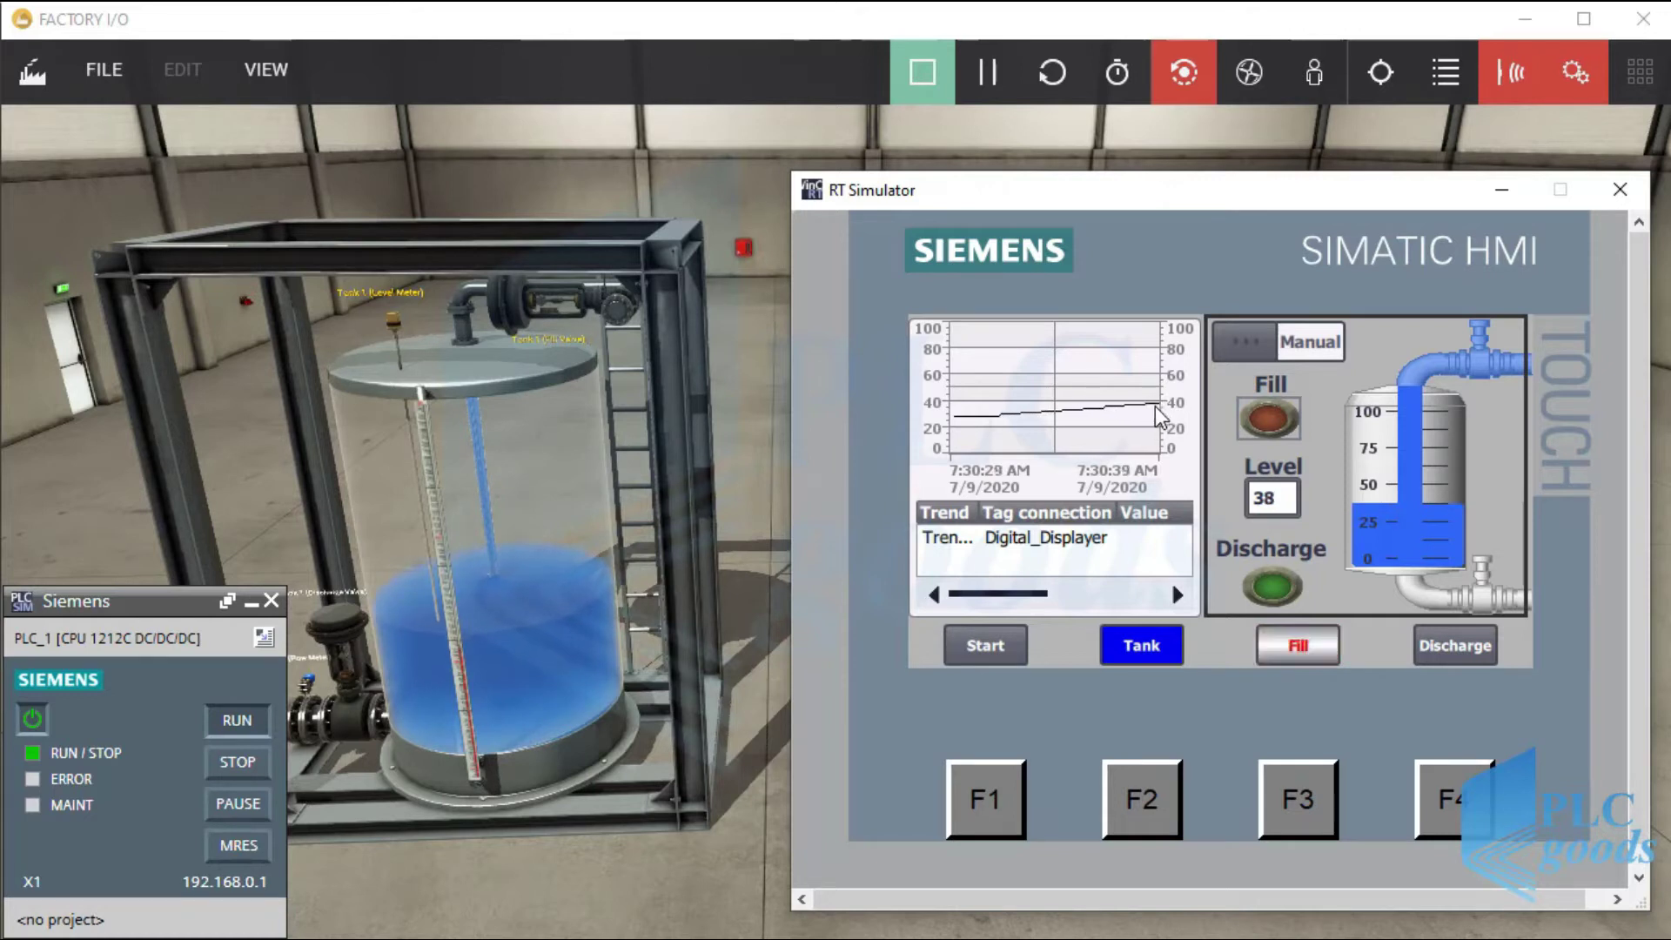
pyautogui.click(1282, 421)
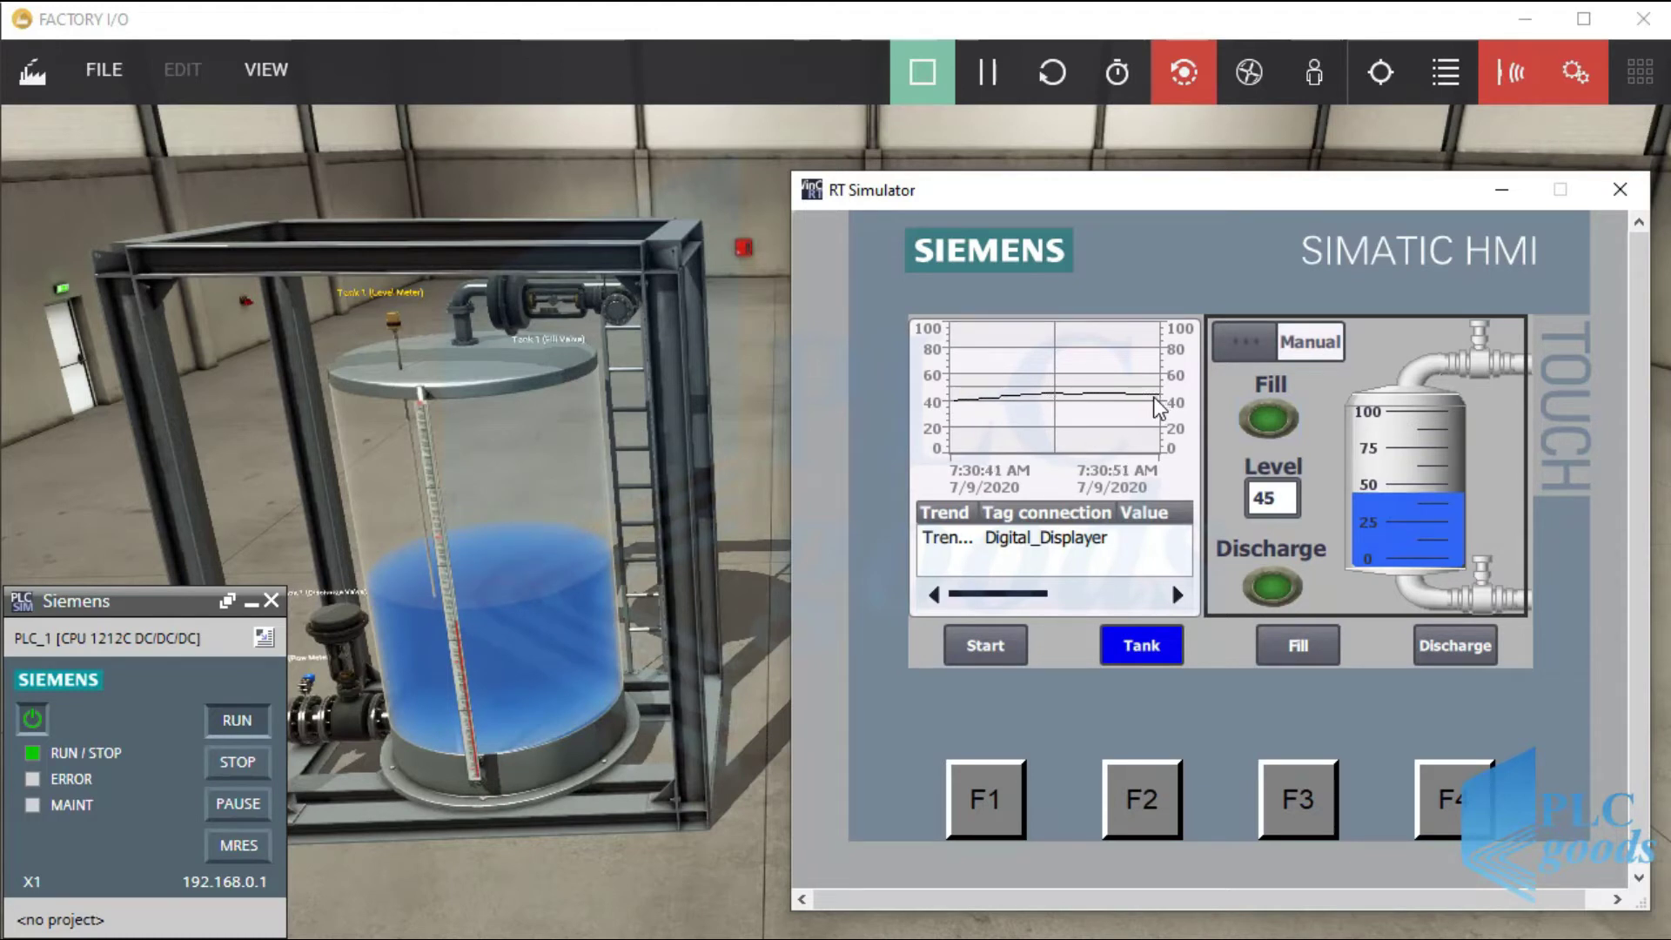
pyautogui.click(1274, 588)
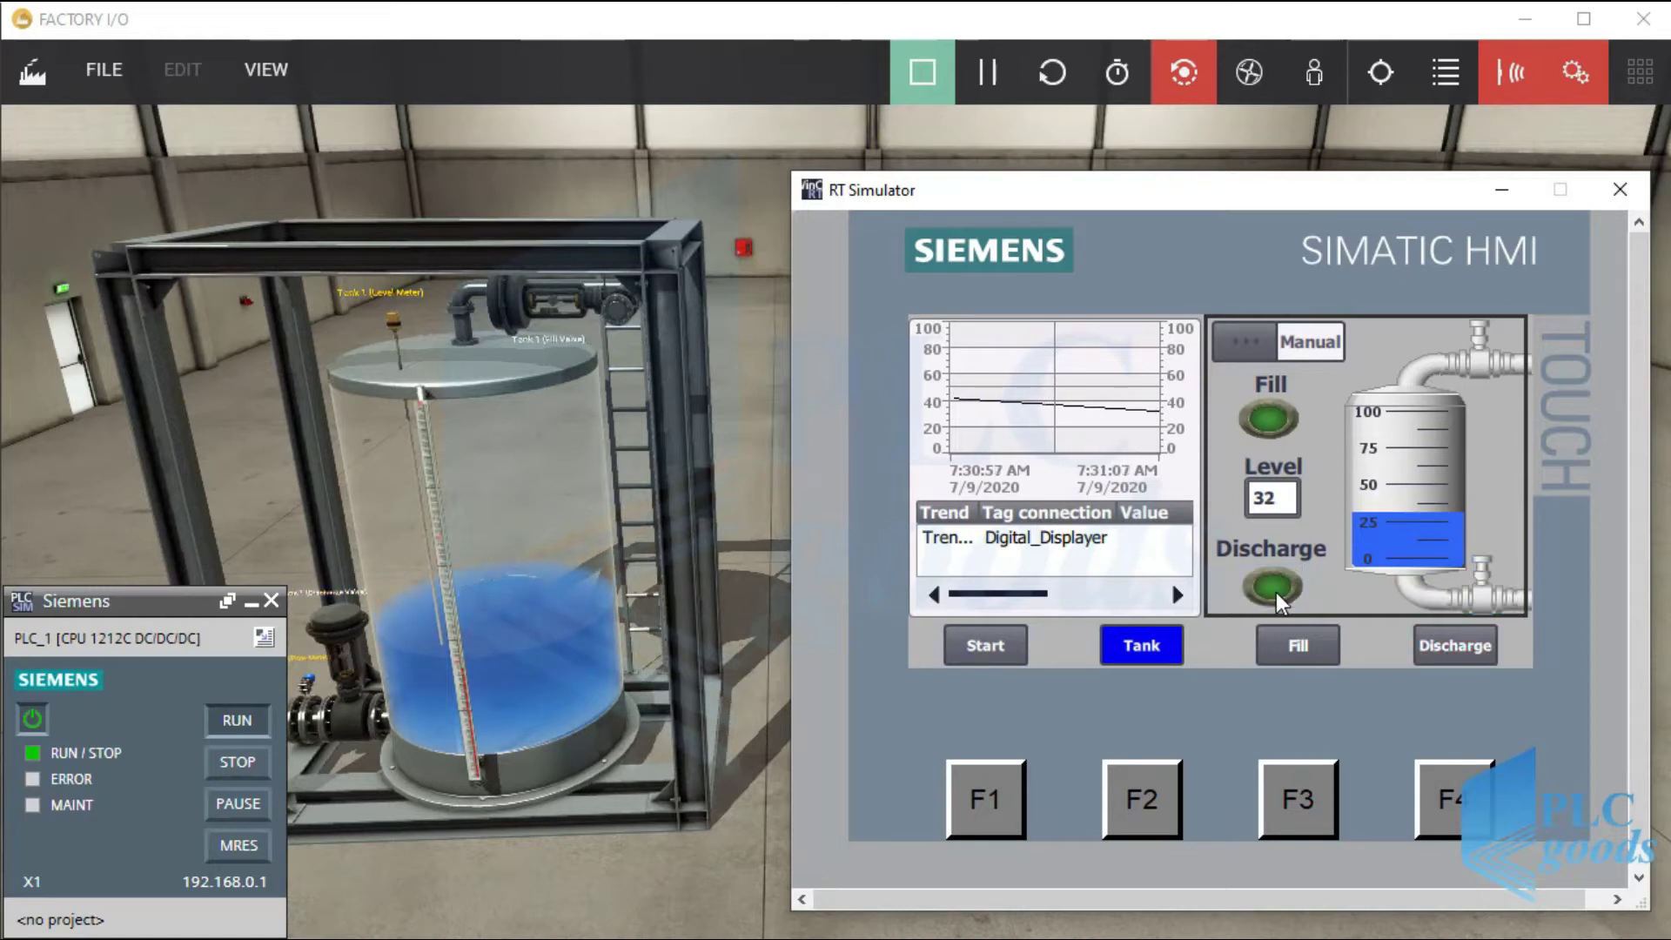
# Turn off the trend view's Display table option and start the runtime simulation.
pyautogui.hotkey('alt', 'Tab')
pyautogui.hotkey('alt', 'Tab')
pyautogui.hotkey('alt', 'Tab')
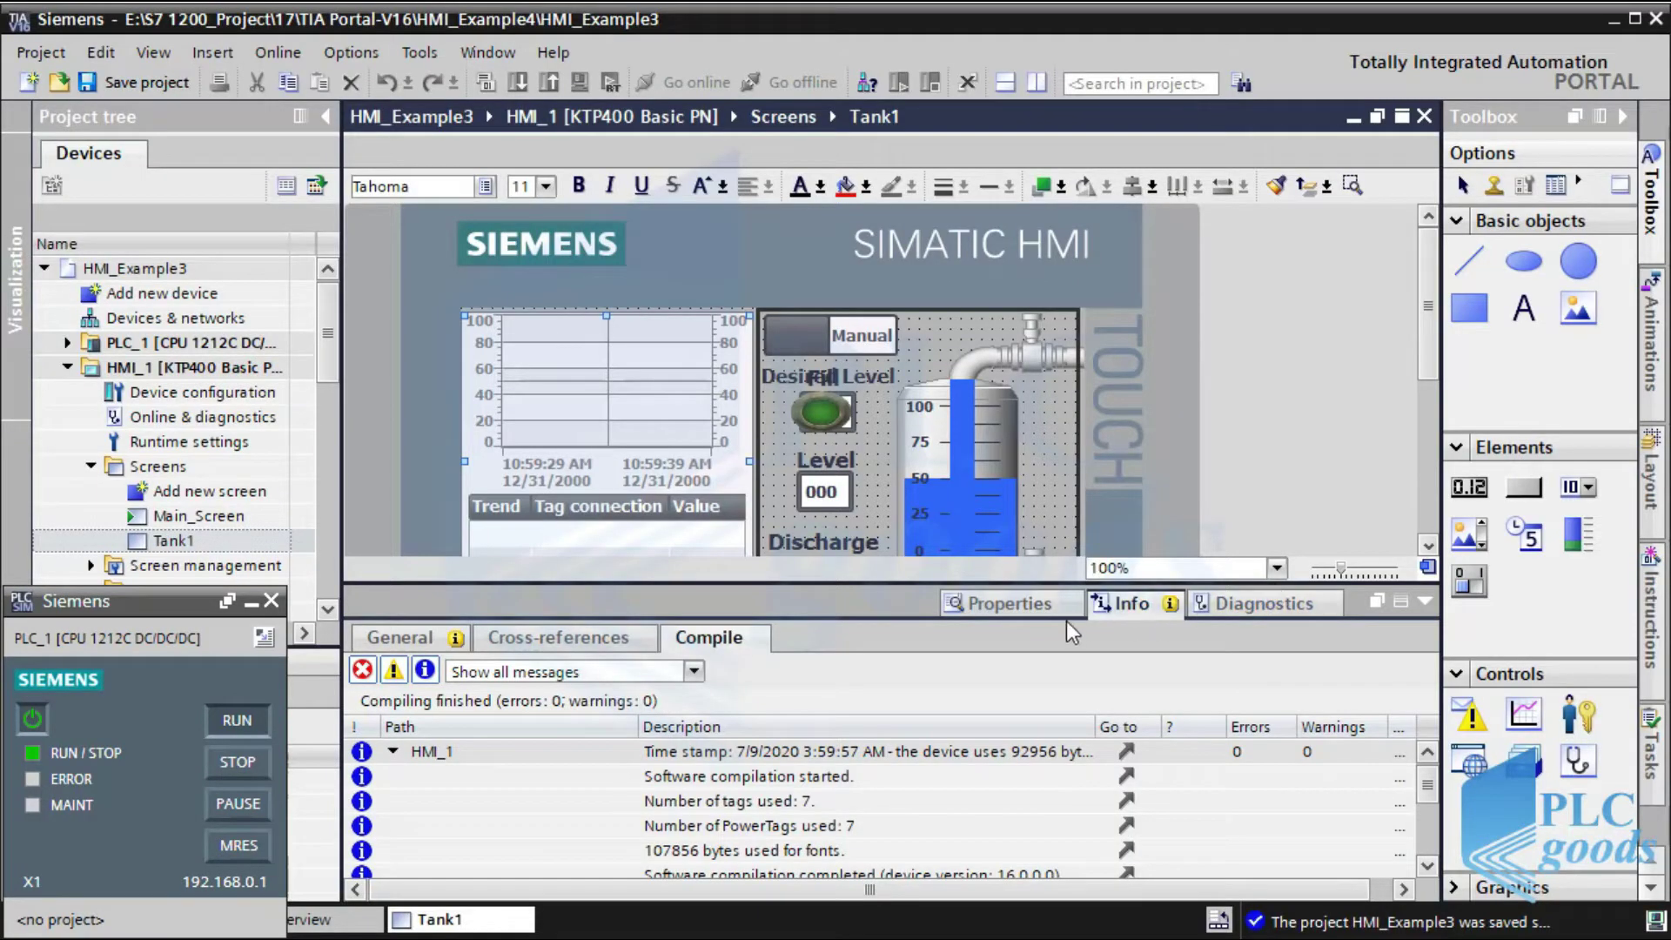
pyautogui.click(1022, 607)
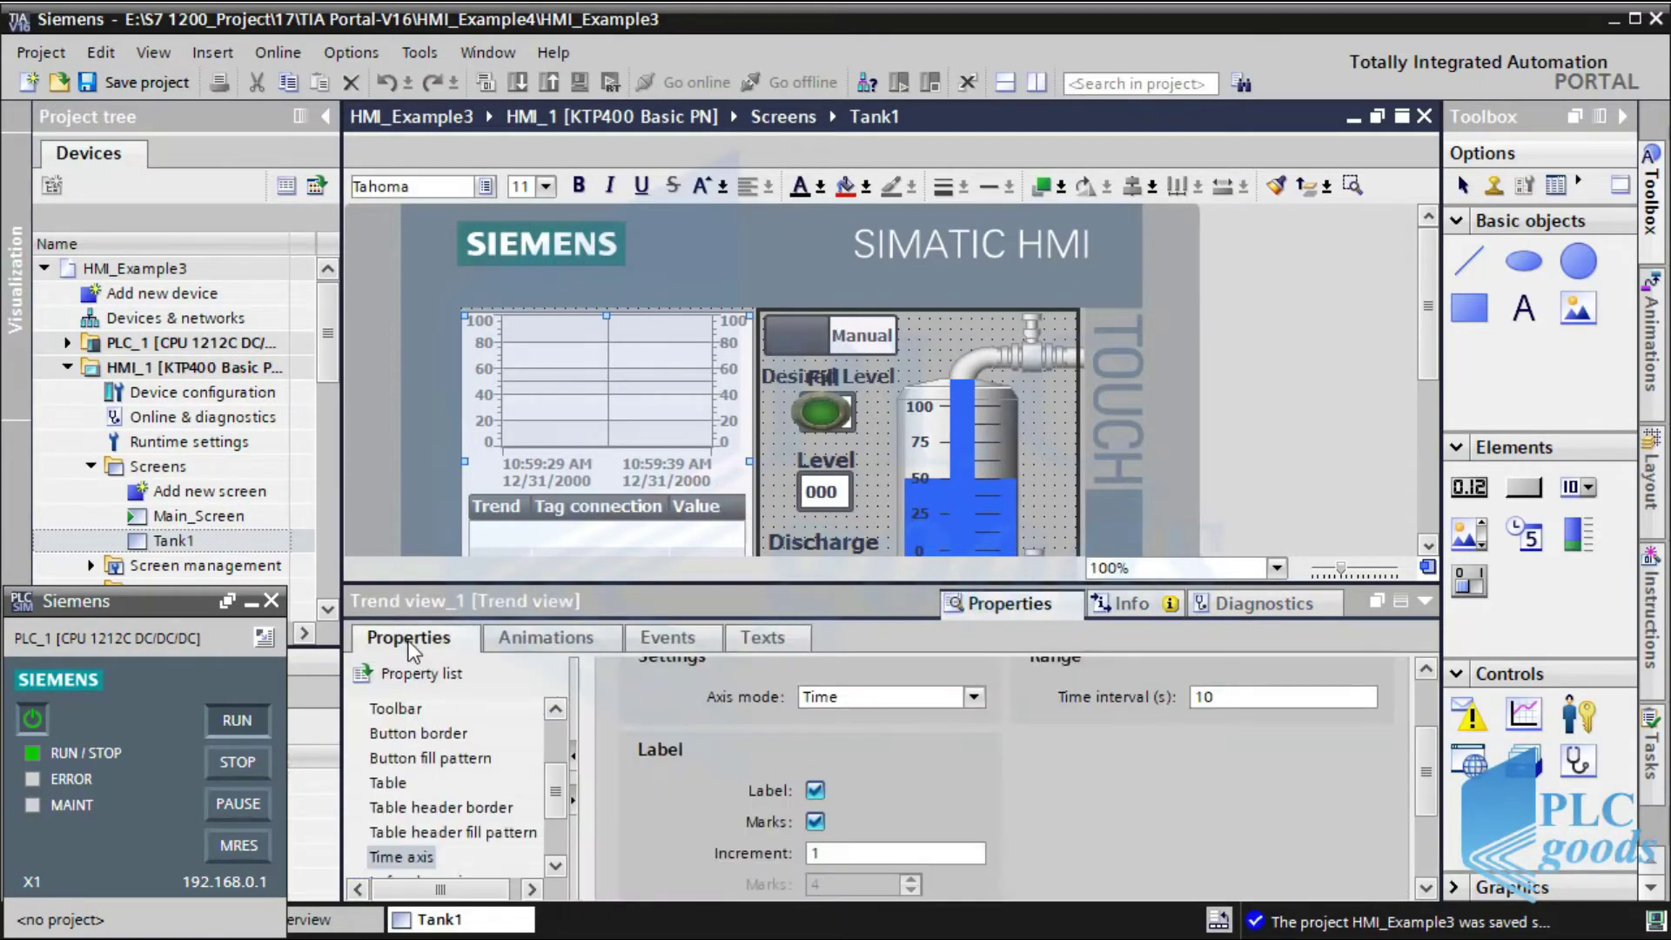
pyautogui.click(389, 783)
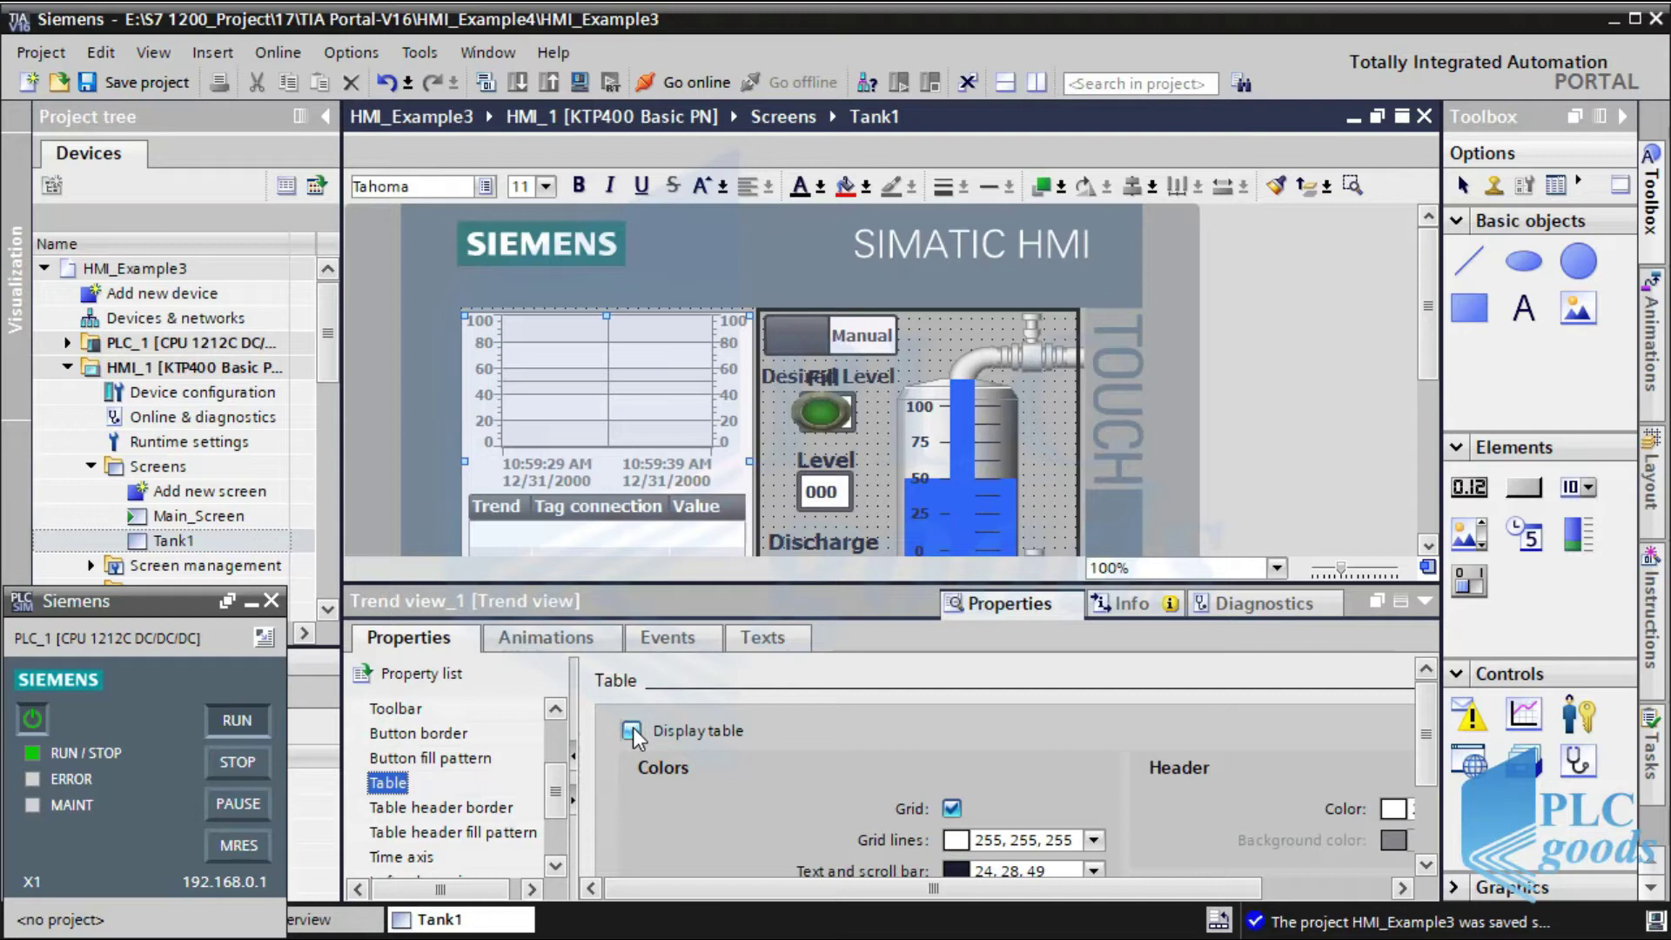
pyautogui.click(632, 731)
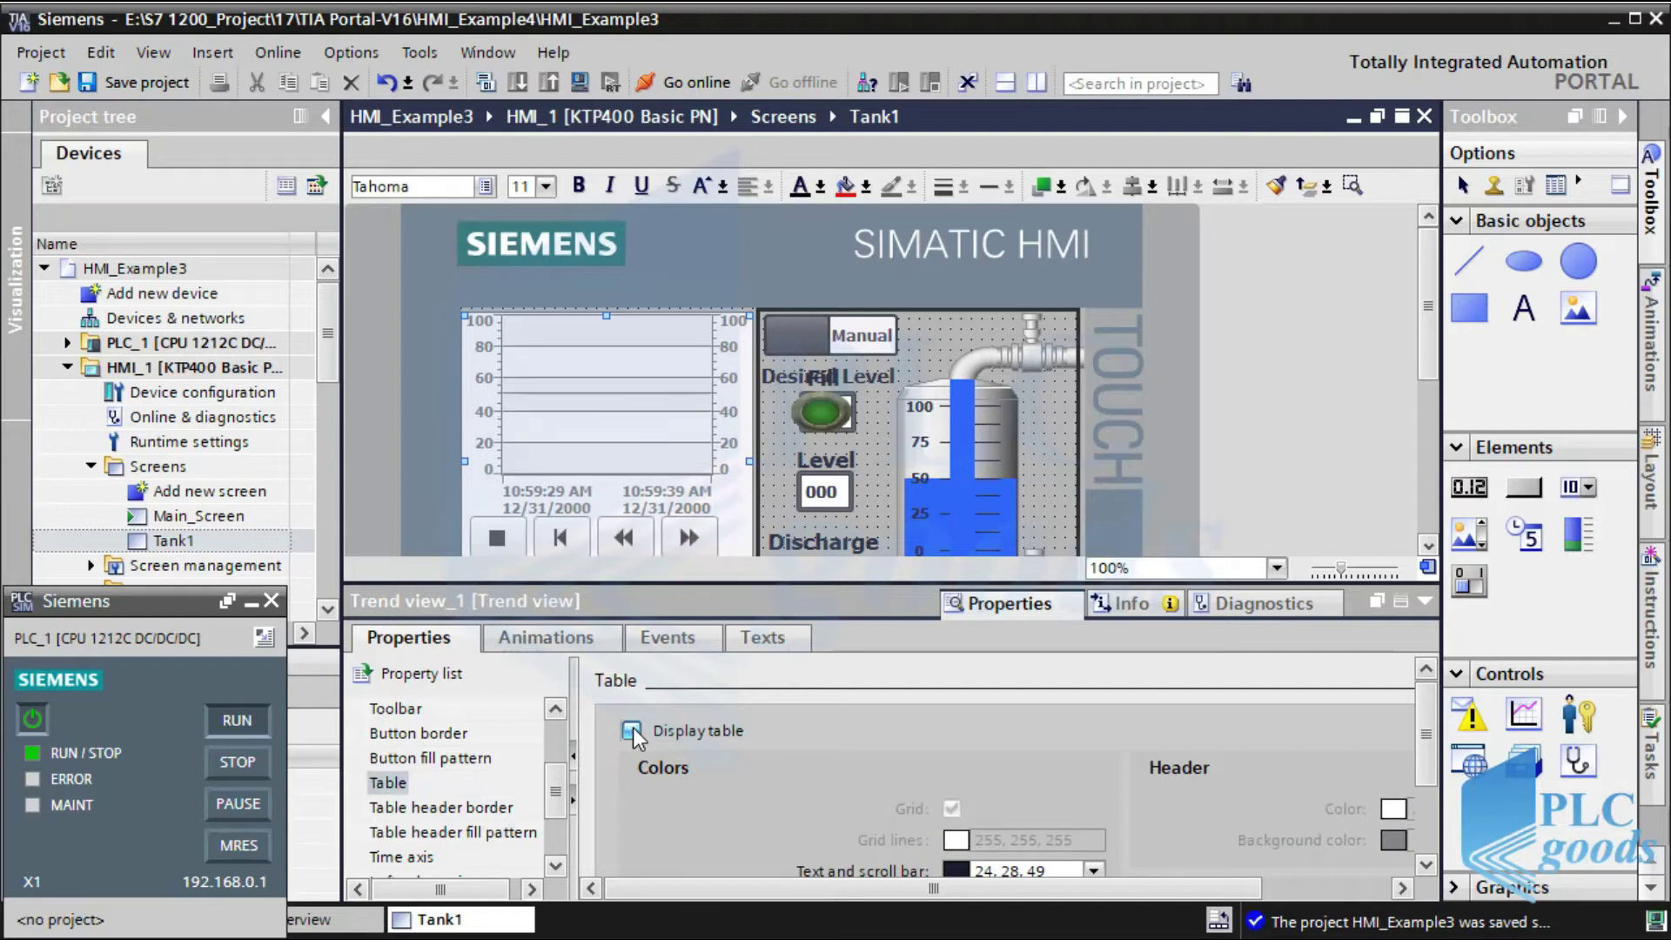
pyautogui.click(592, 80)
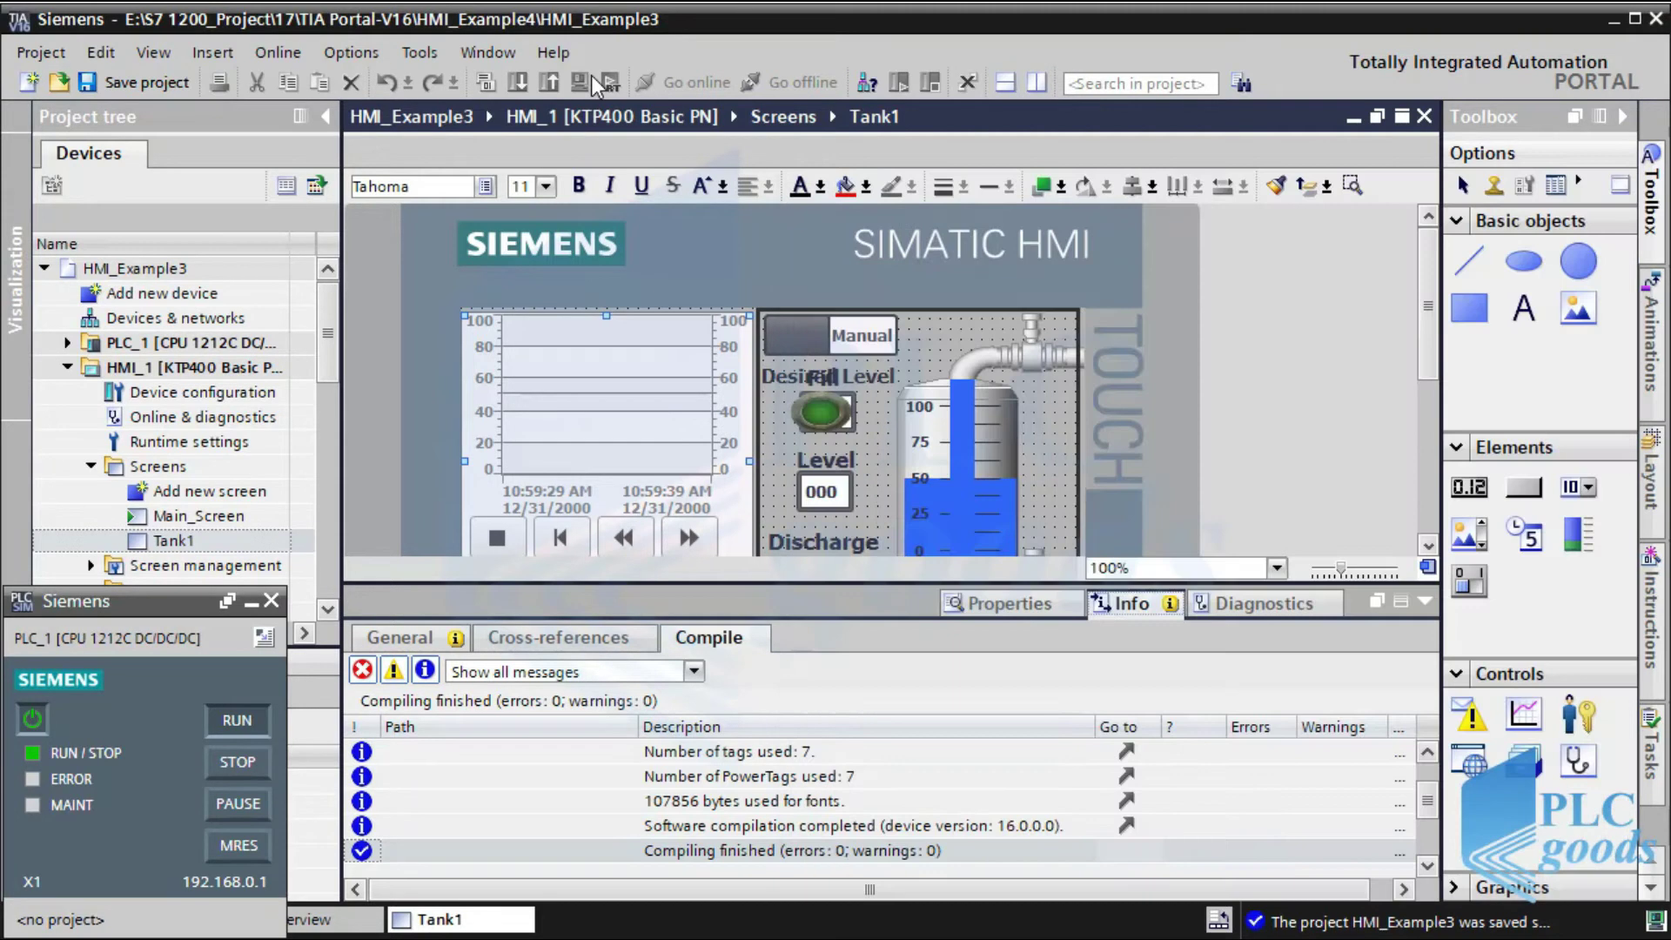
# In the simulator, zoom the trend in once and out twice, then resume live playback.
pyautogui.hotkey('alt', 'Tab')
pyautogui.hotkey('alt', 'Tab')
pyautogui.hotkey('alt', 'Tab')
pyautogui.hotkey('alt', 'Tab')
pyautogui.hotkey('alt', 'Tab')
pyautogui.hotkey('alt', 'Tab')
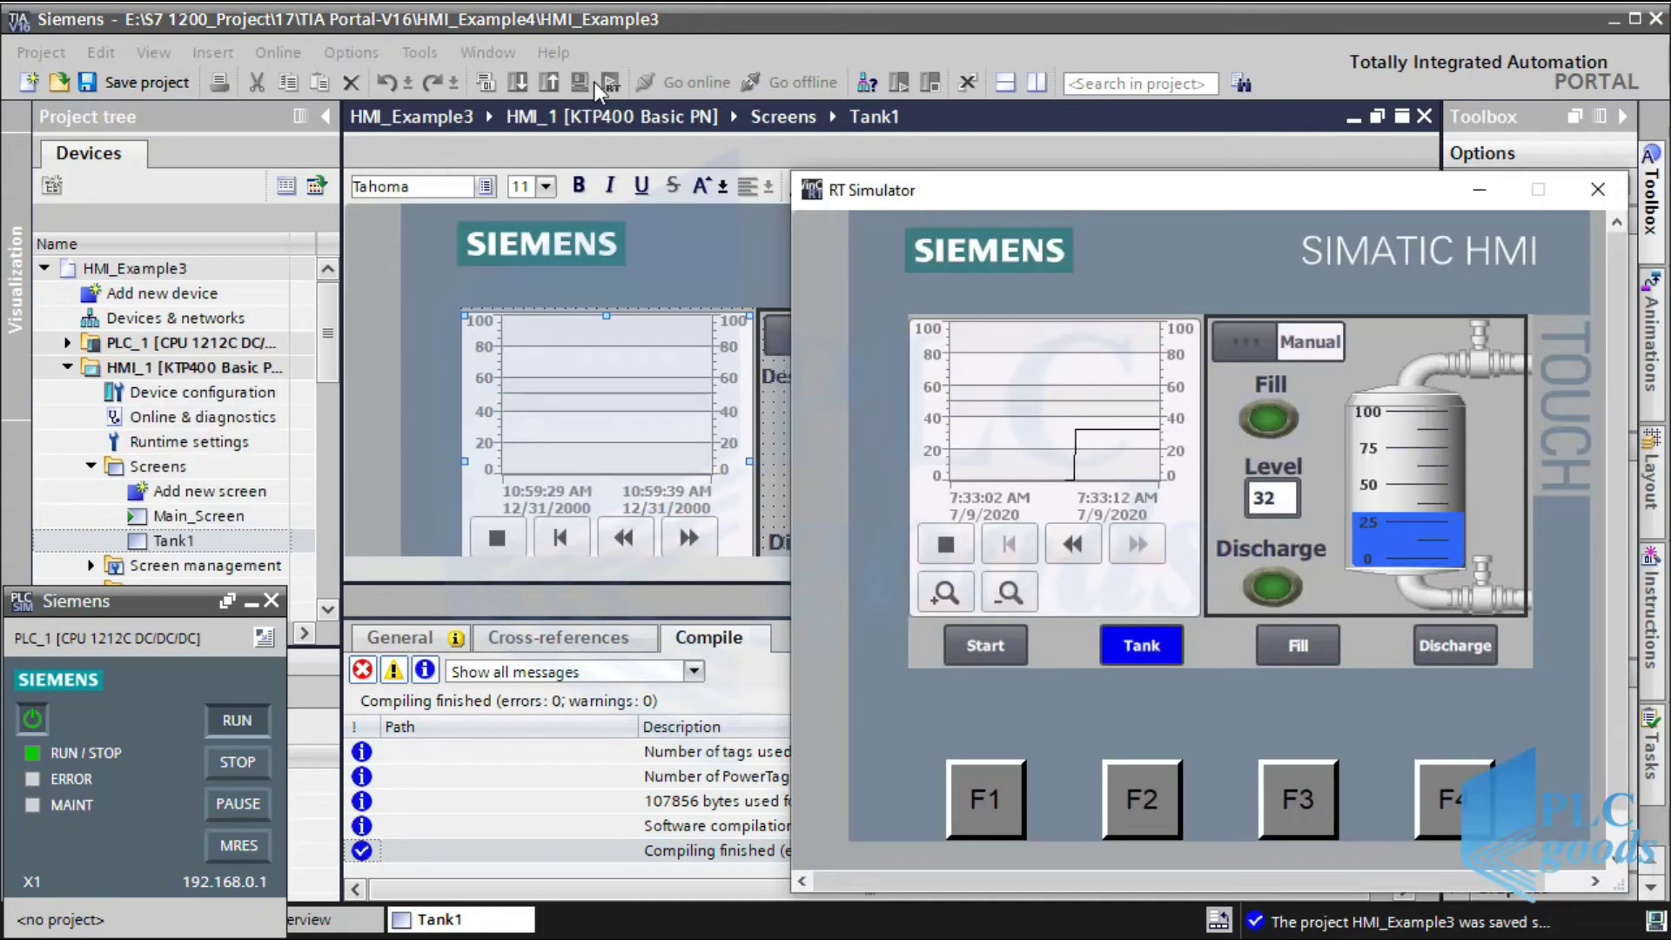
pyautogui.click(947, 596)
pyautogui.click(1019, 592)
pyautogui.click(1020, 593)
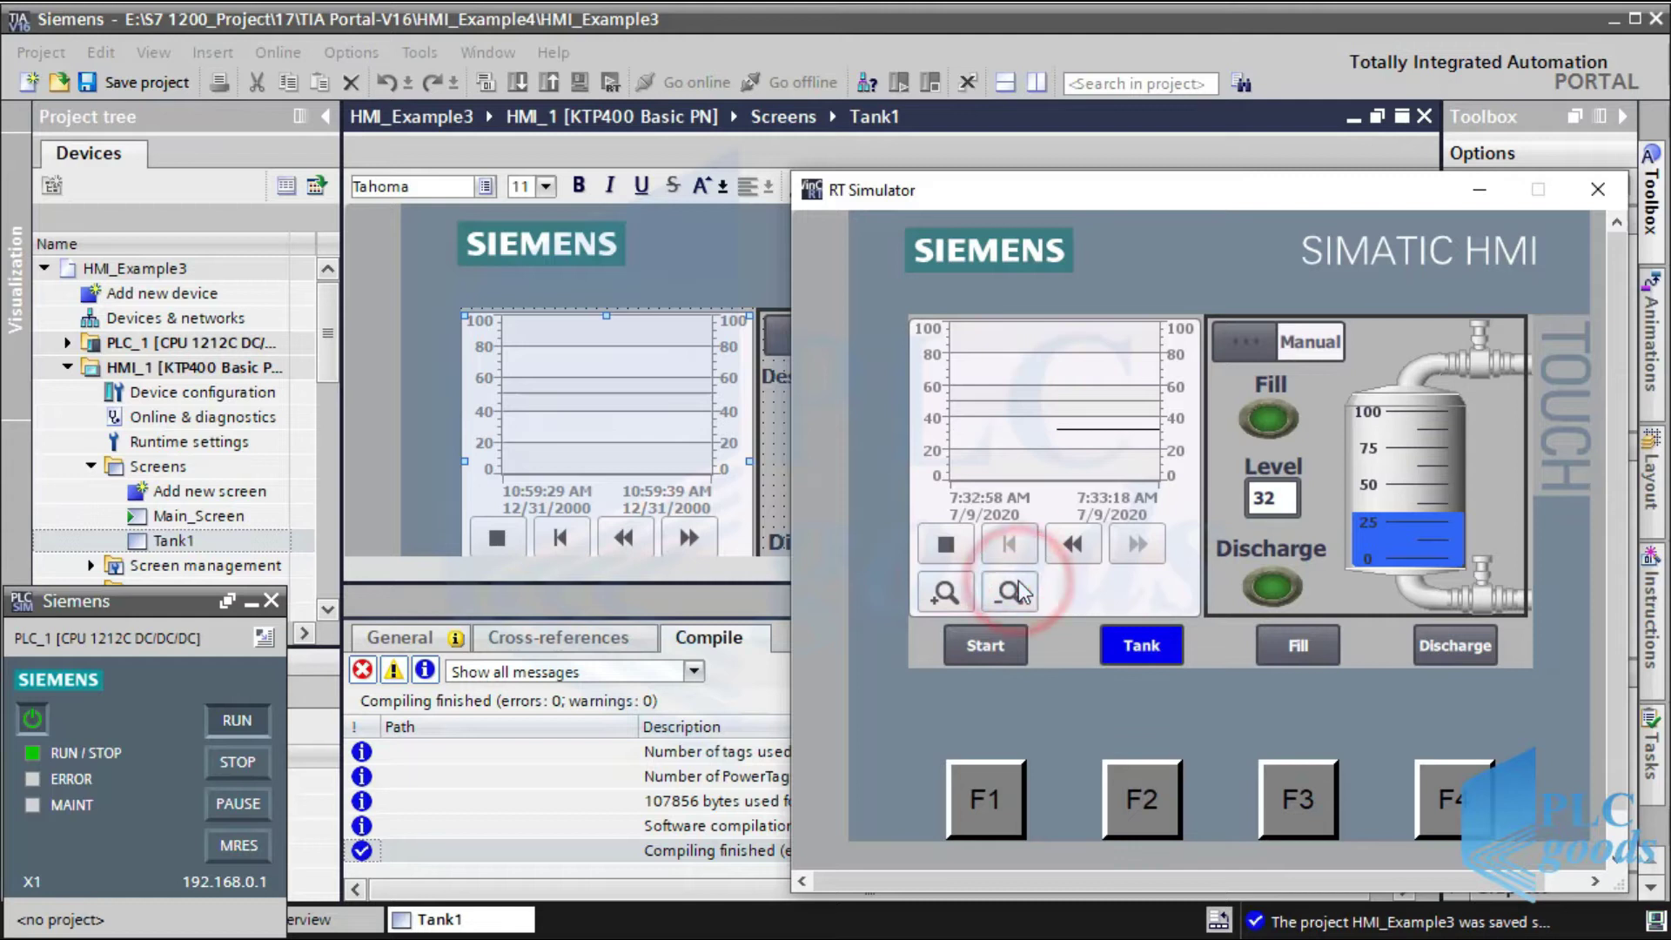
pyautogui.click(946, 546)
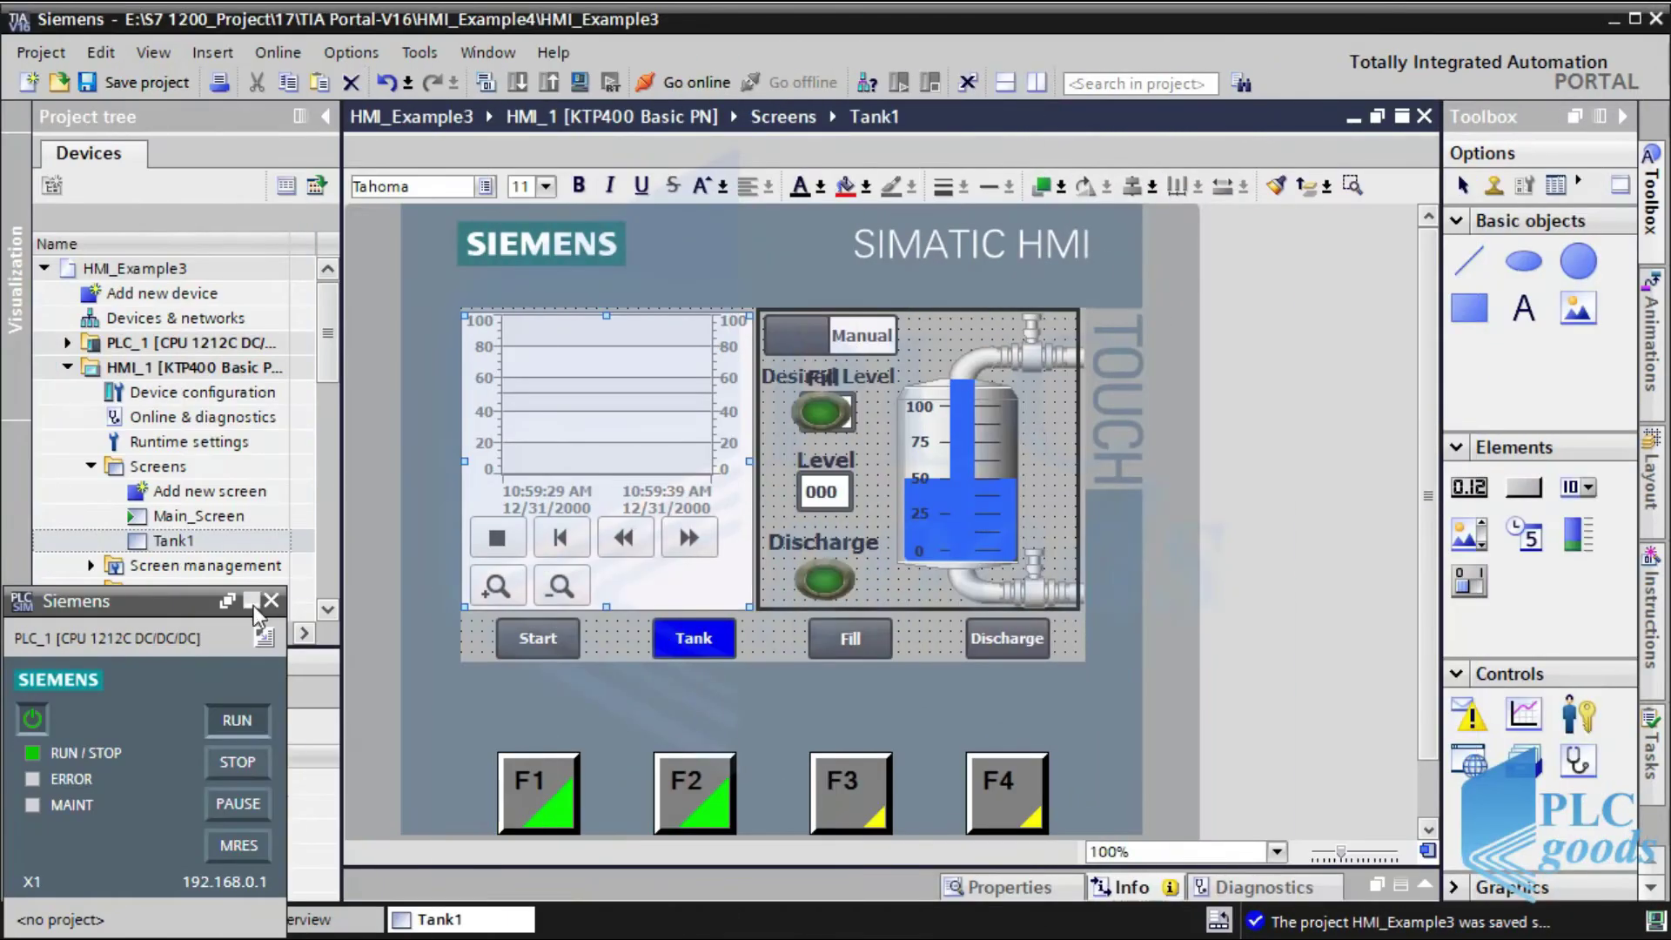
# Open Historical data and add a new data log named Tank-Data-Logs.
pyautogui.click(250, 601)
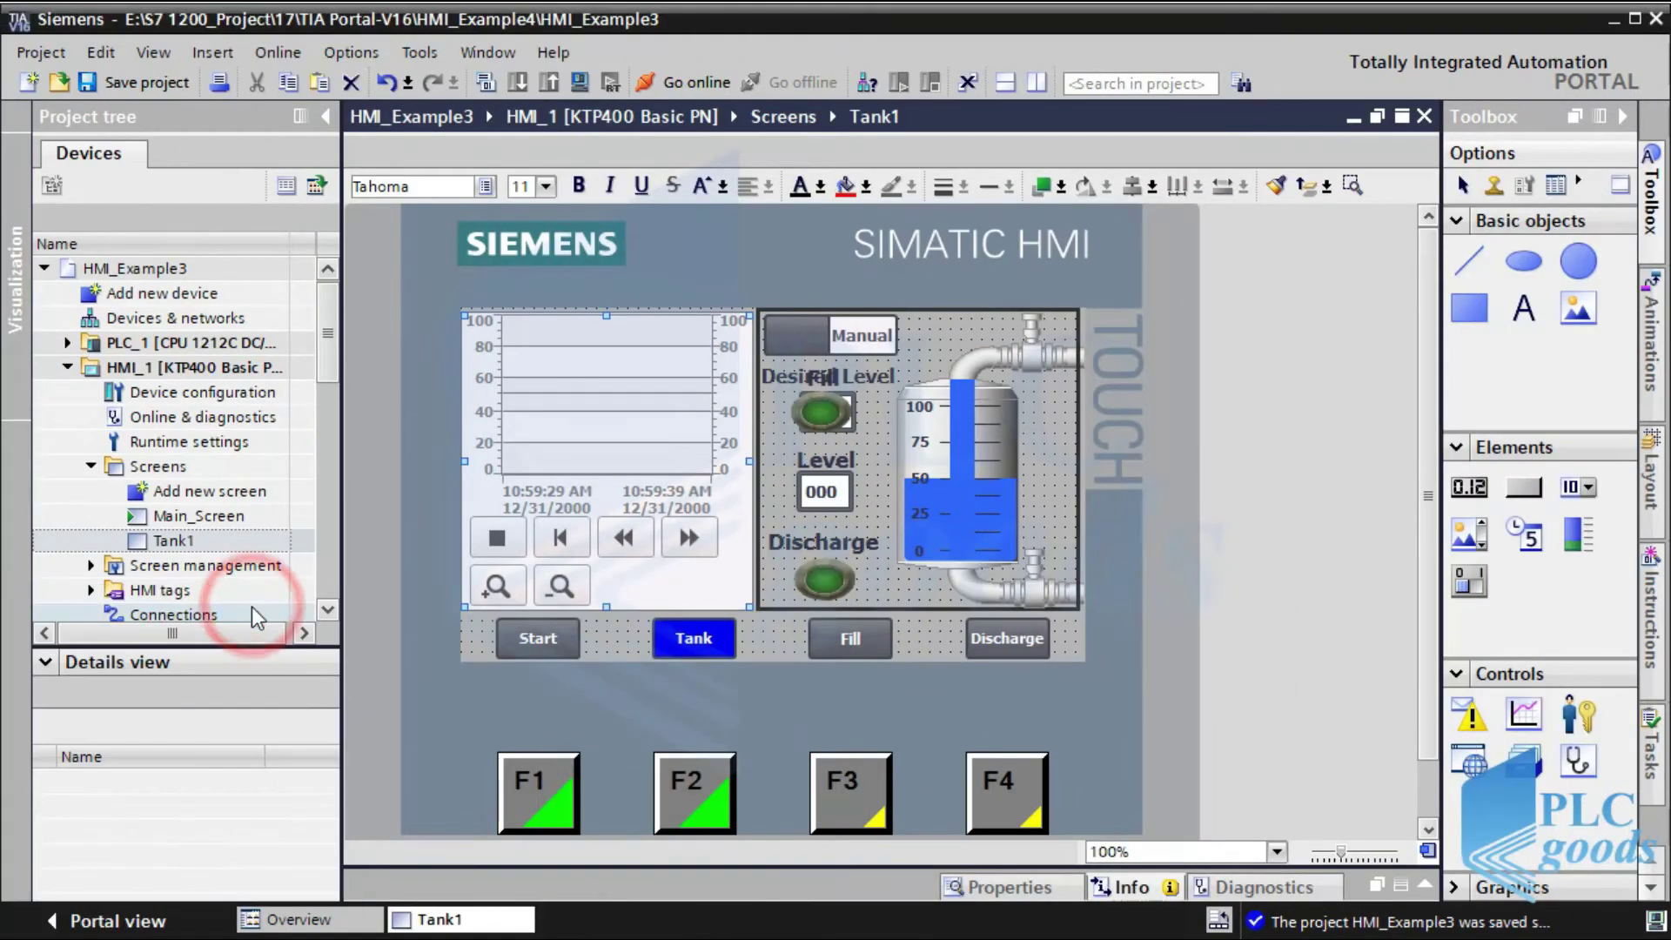
pyautogui.click(329, 609)
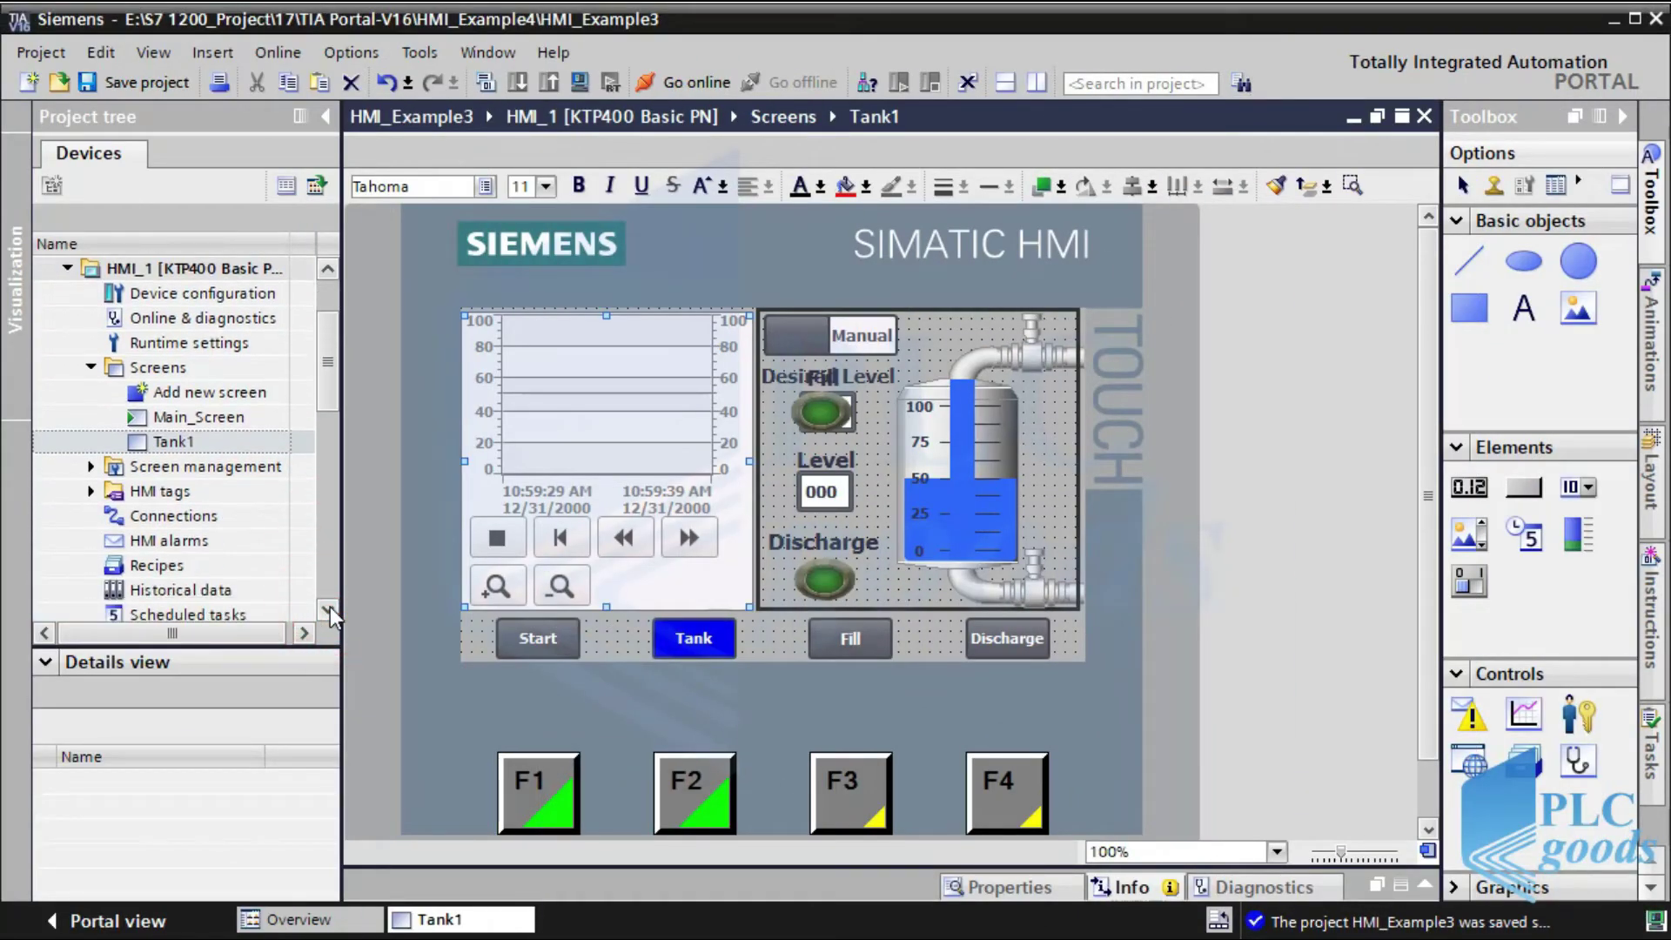
pyautogui.click(211, 601)
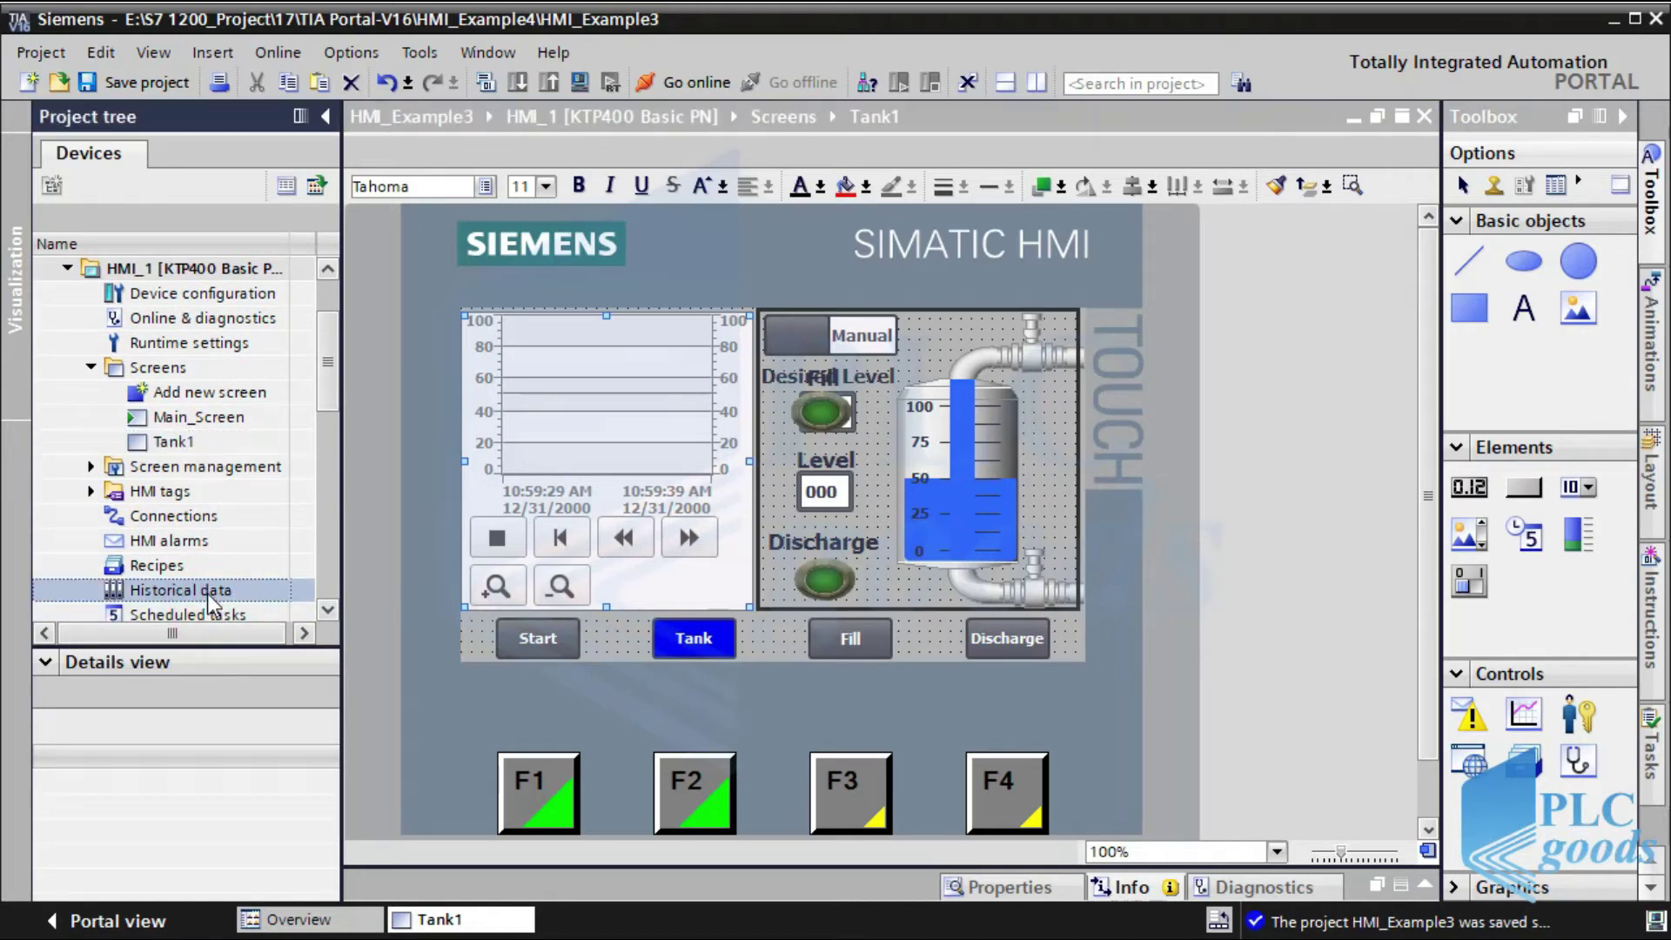
pyautogui.doubleClick(208, 592)
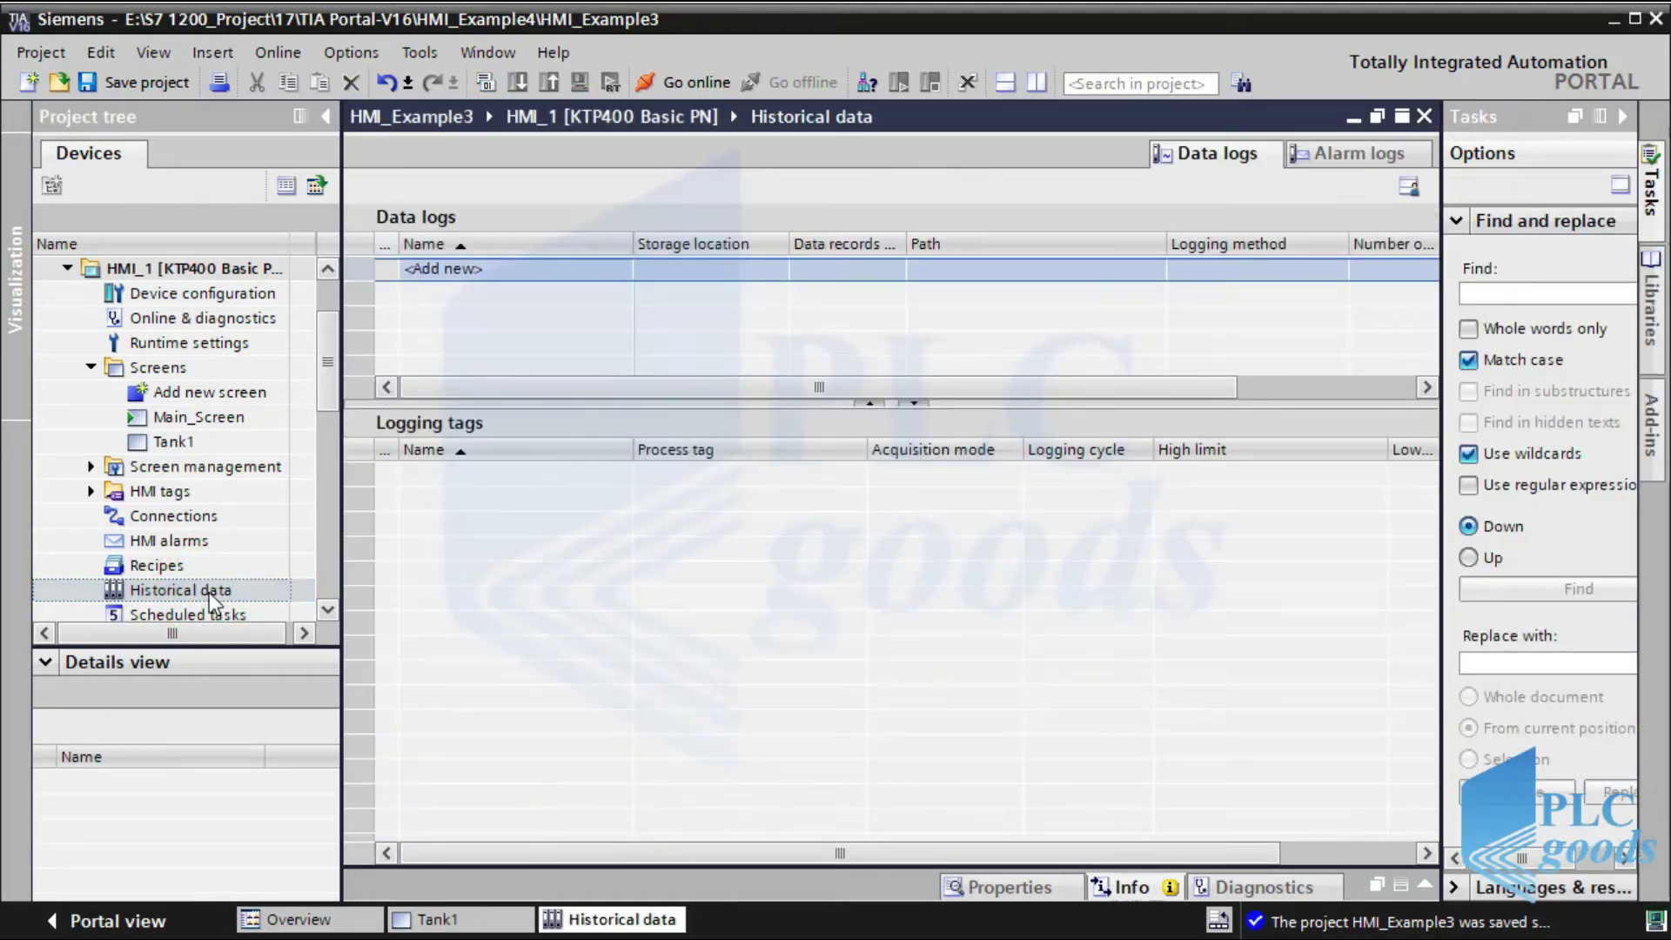
pyautogui.doubleClick(538, 264)
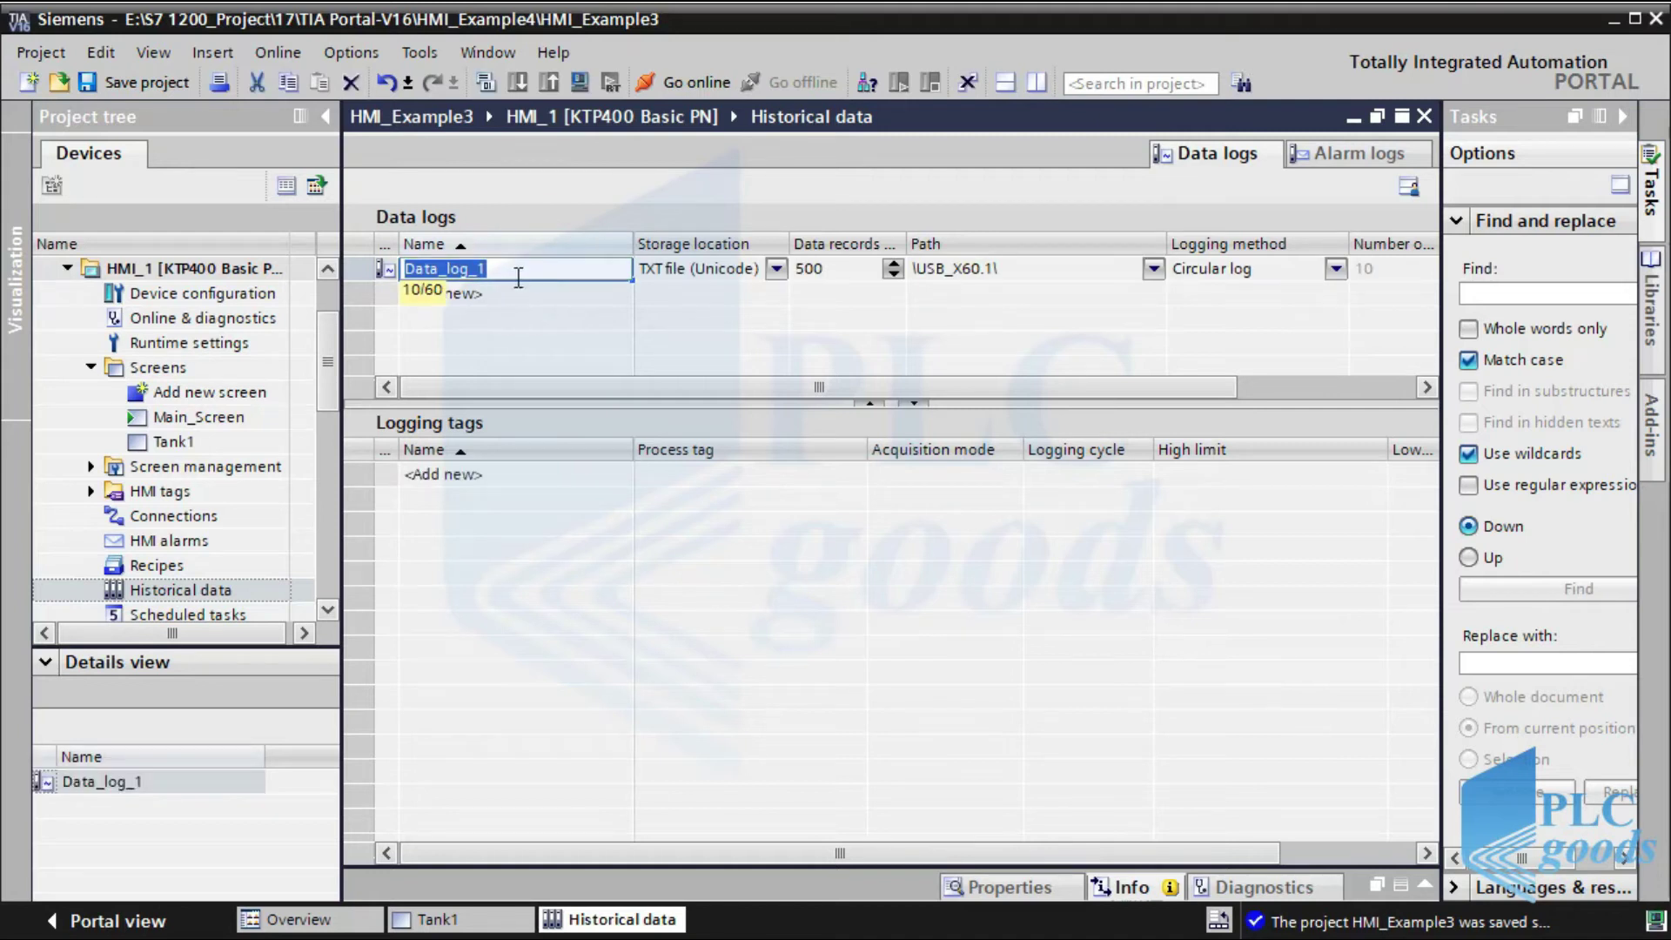
pyautogui.write('Tank-Data')
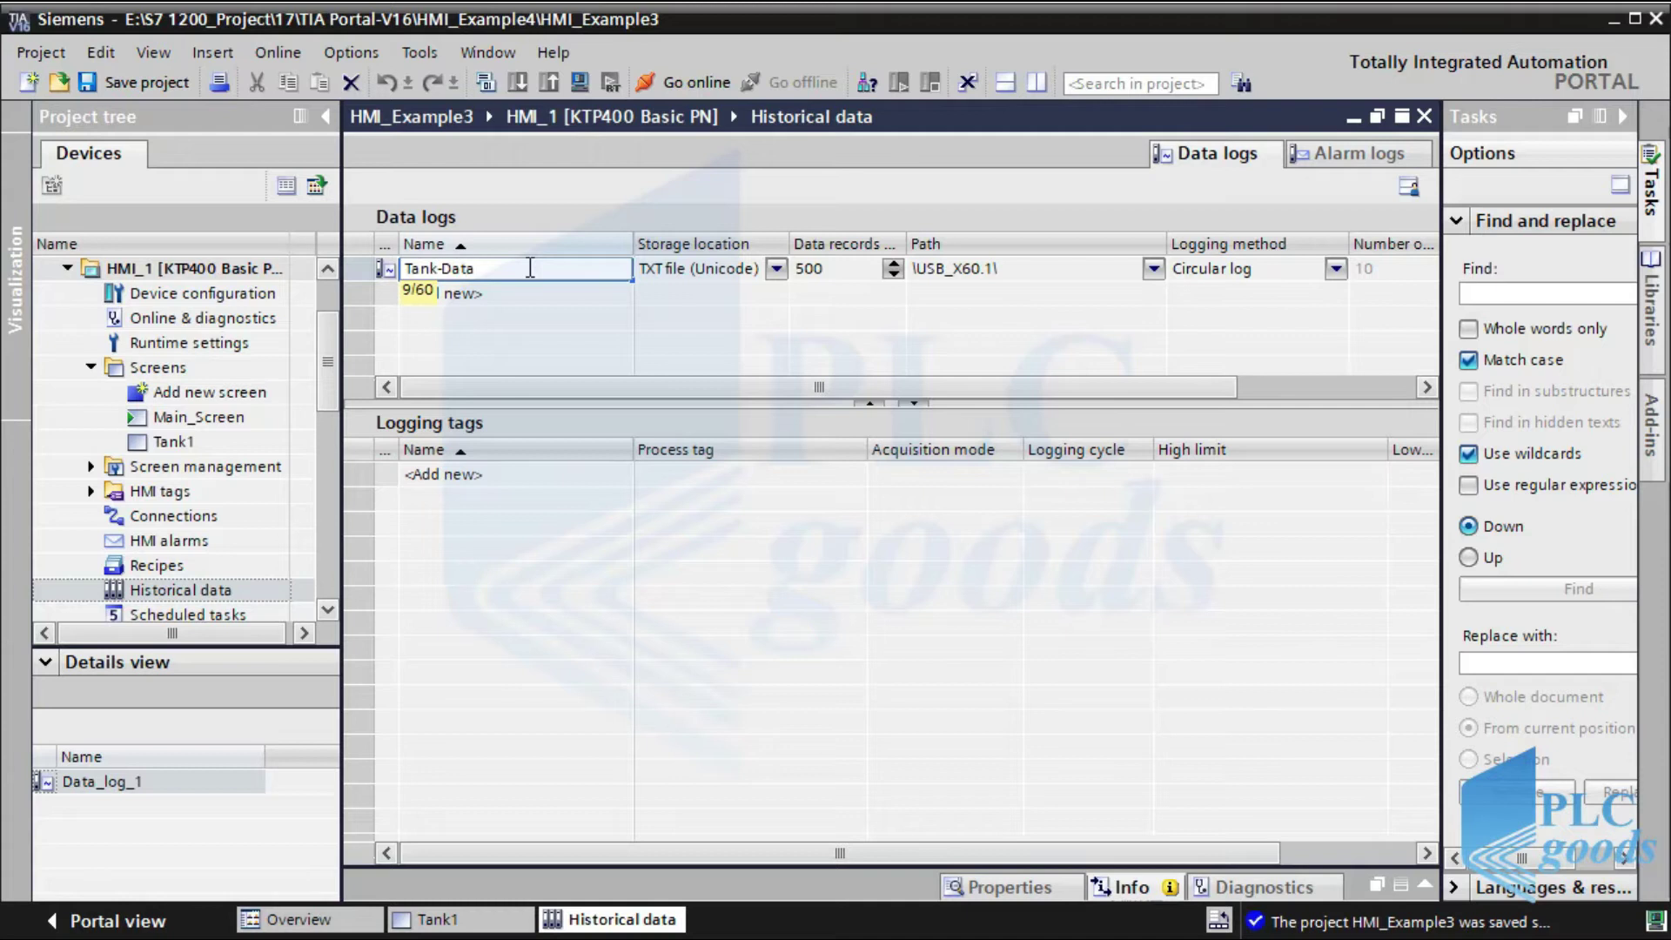
pyautogui.write('-Logs')
pyautogui.click(714, 269)
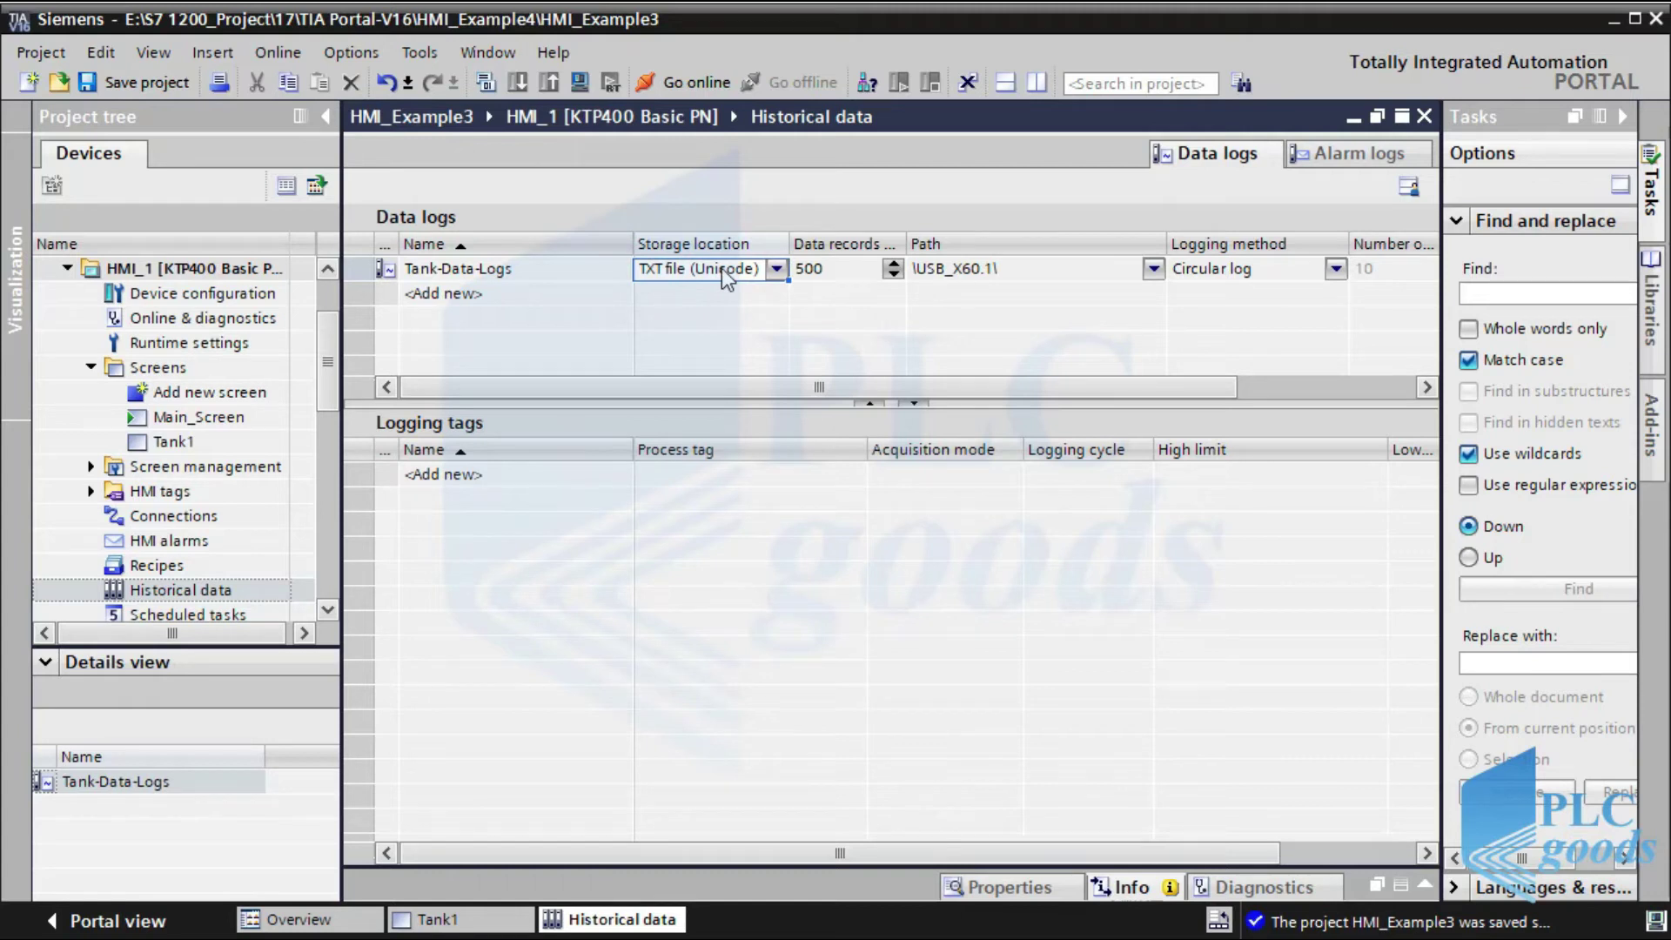
# Keep the default 500 records and storage path, and set log handling at restart to Append data.
pyautogui.click(847, 273)
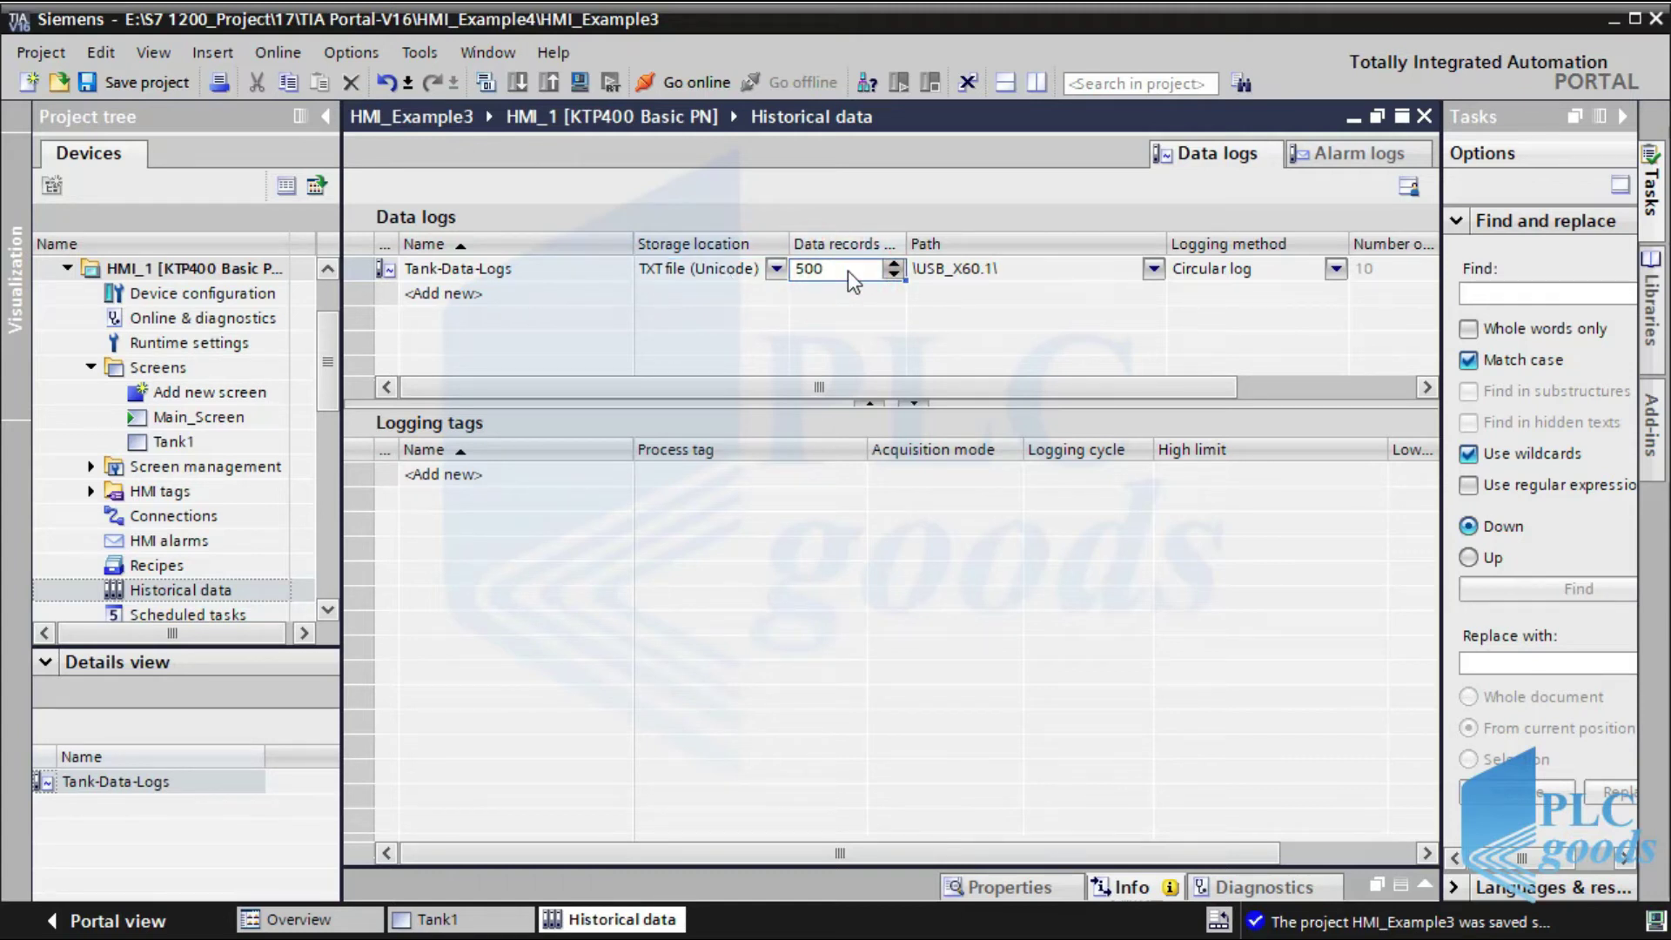
pyautogui.click(972, 269)
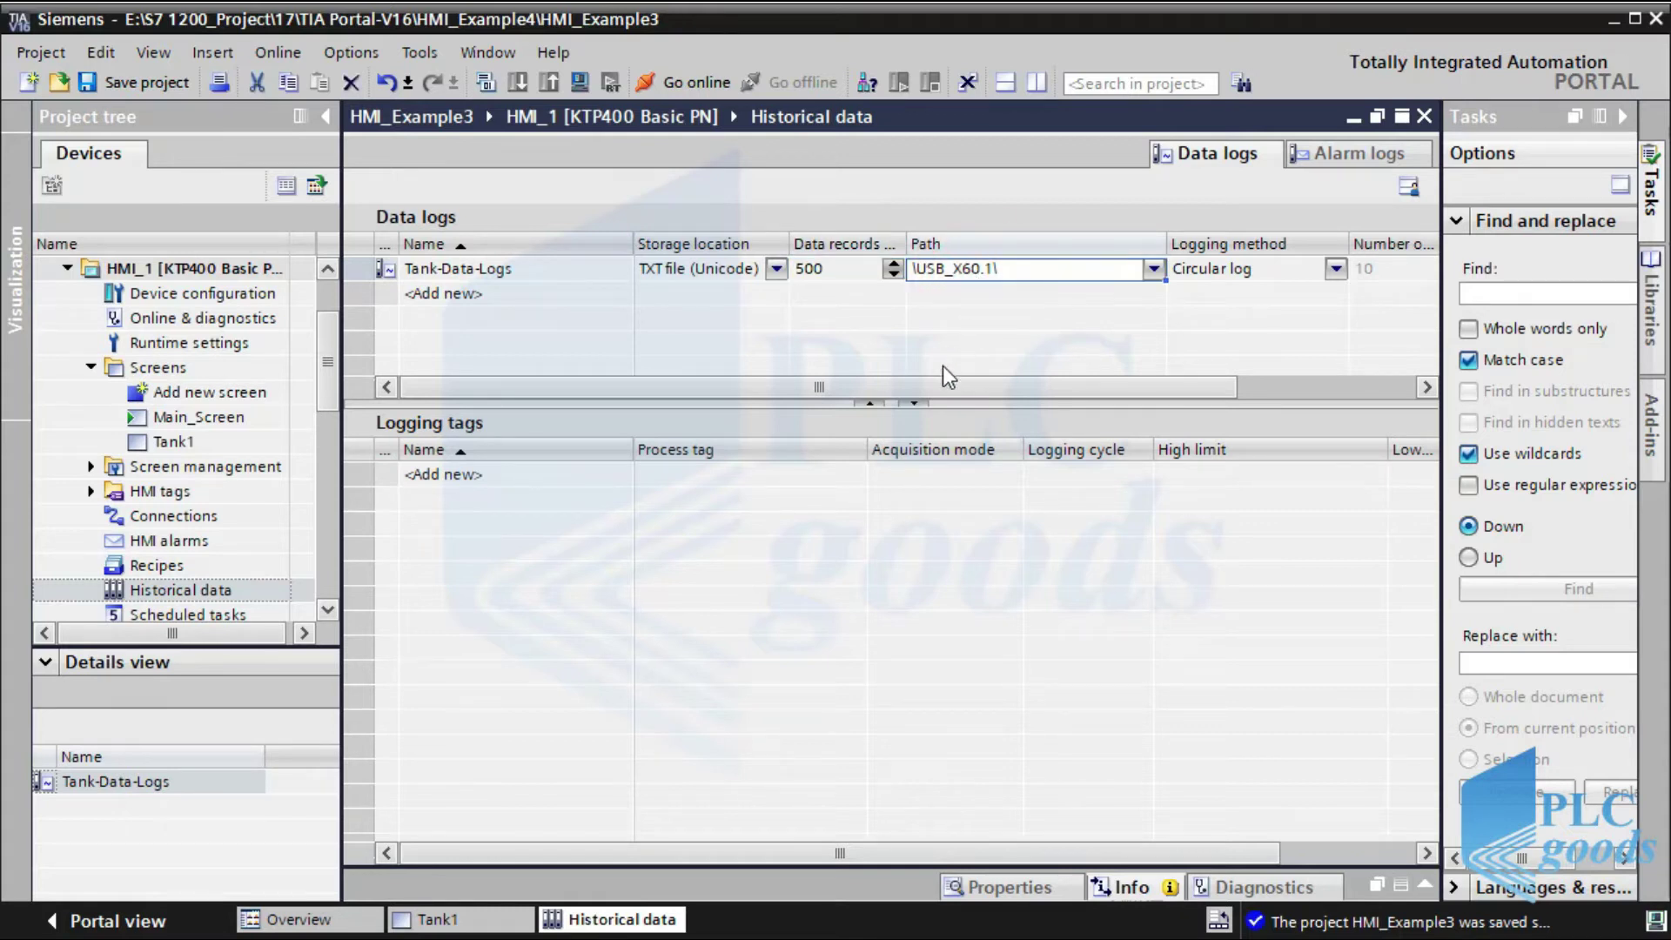
pyautogui.moveTo(942, 388); pyautogui.dragTo(1099, 394)
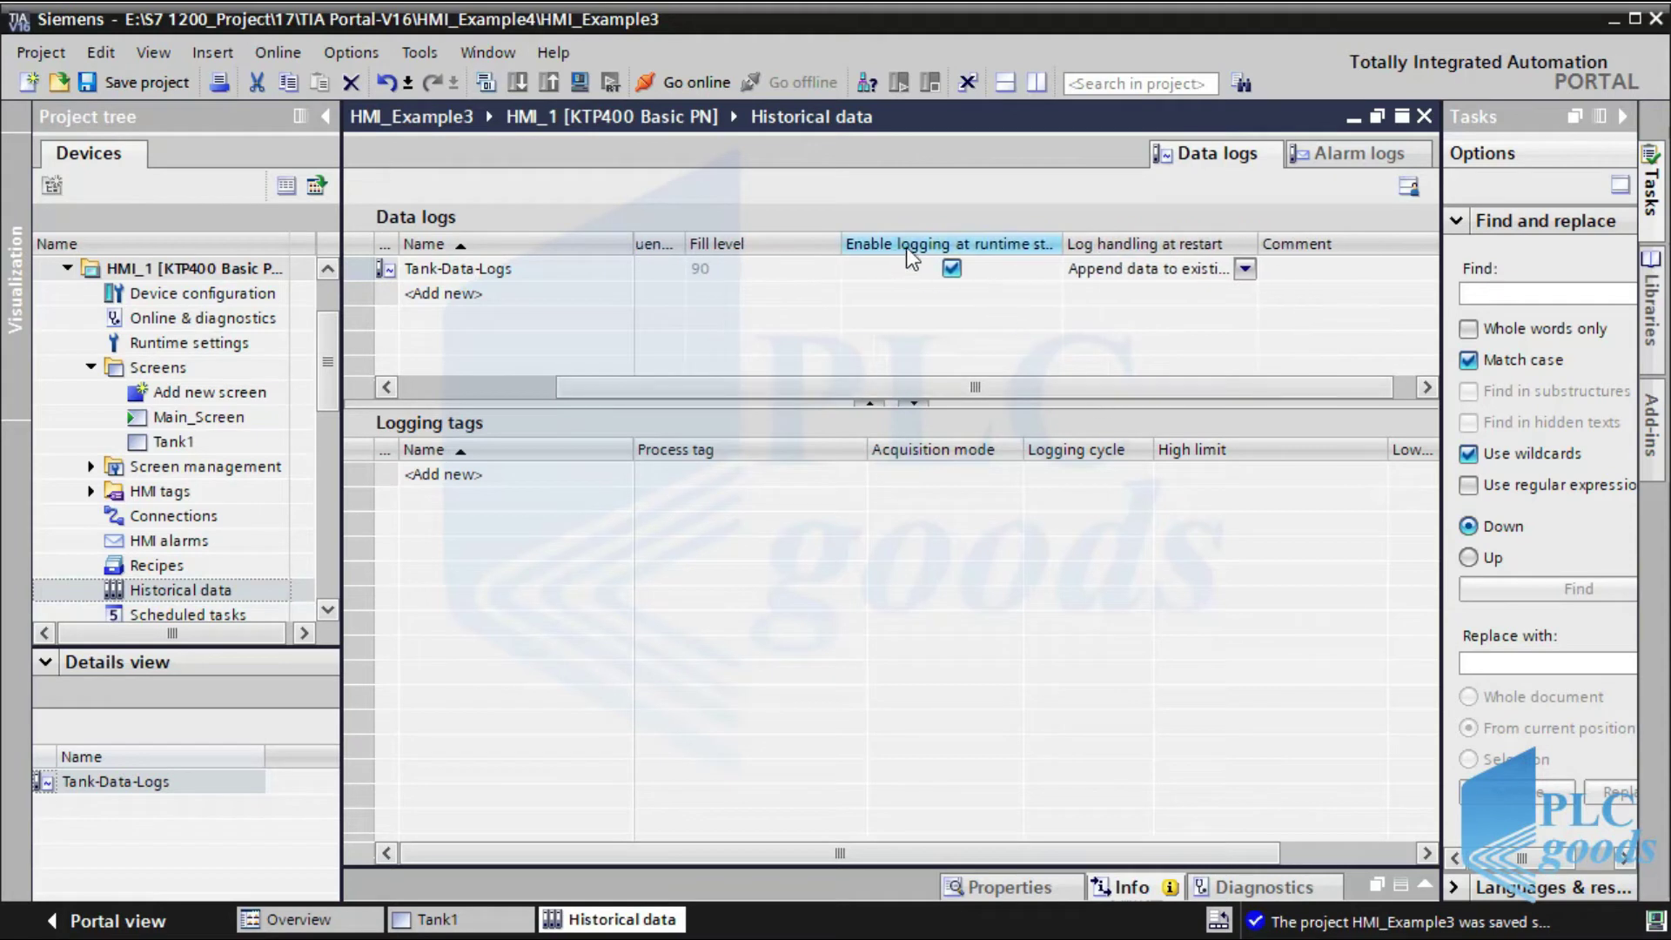
pyautogui.doubleClick(1103, 243)
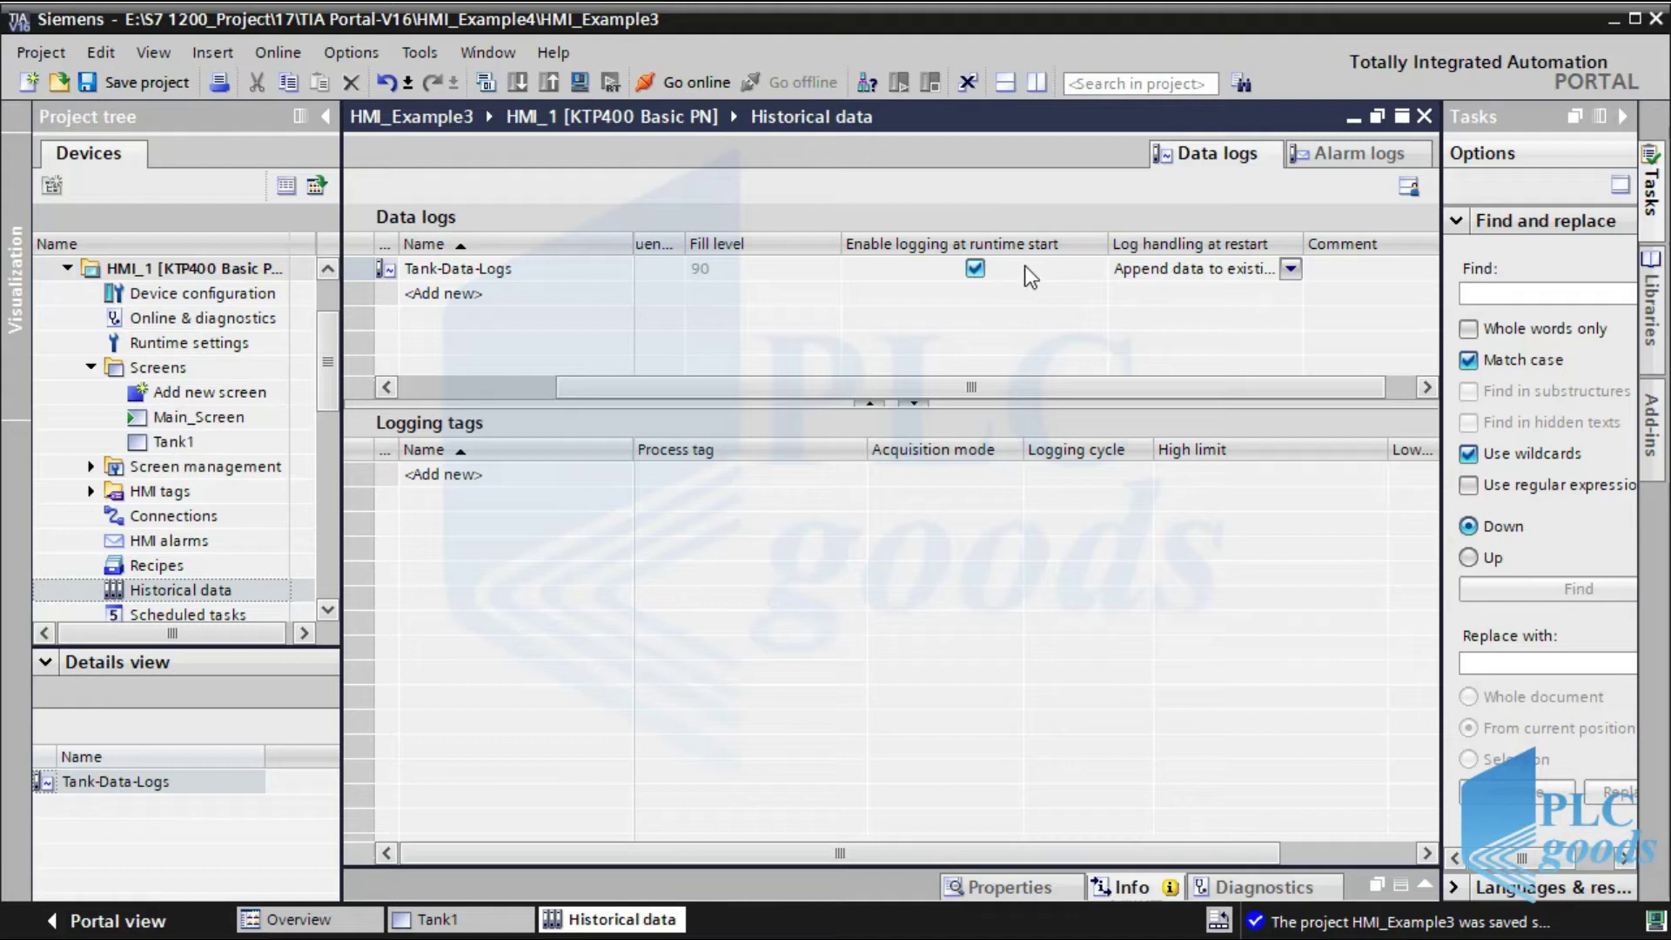
pyautogui.click(1298, 266)
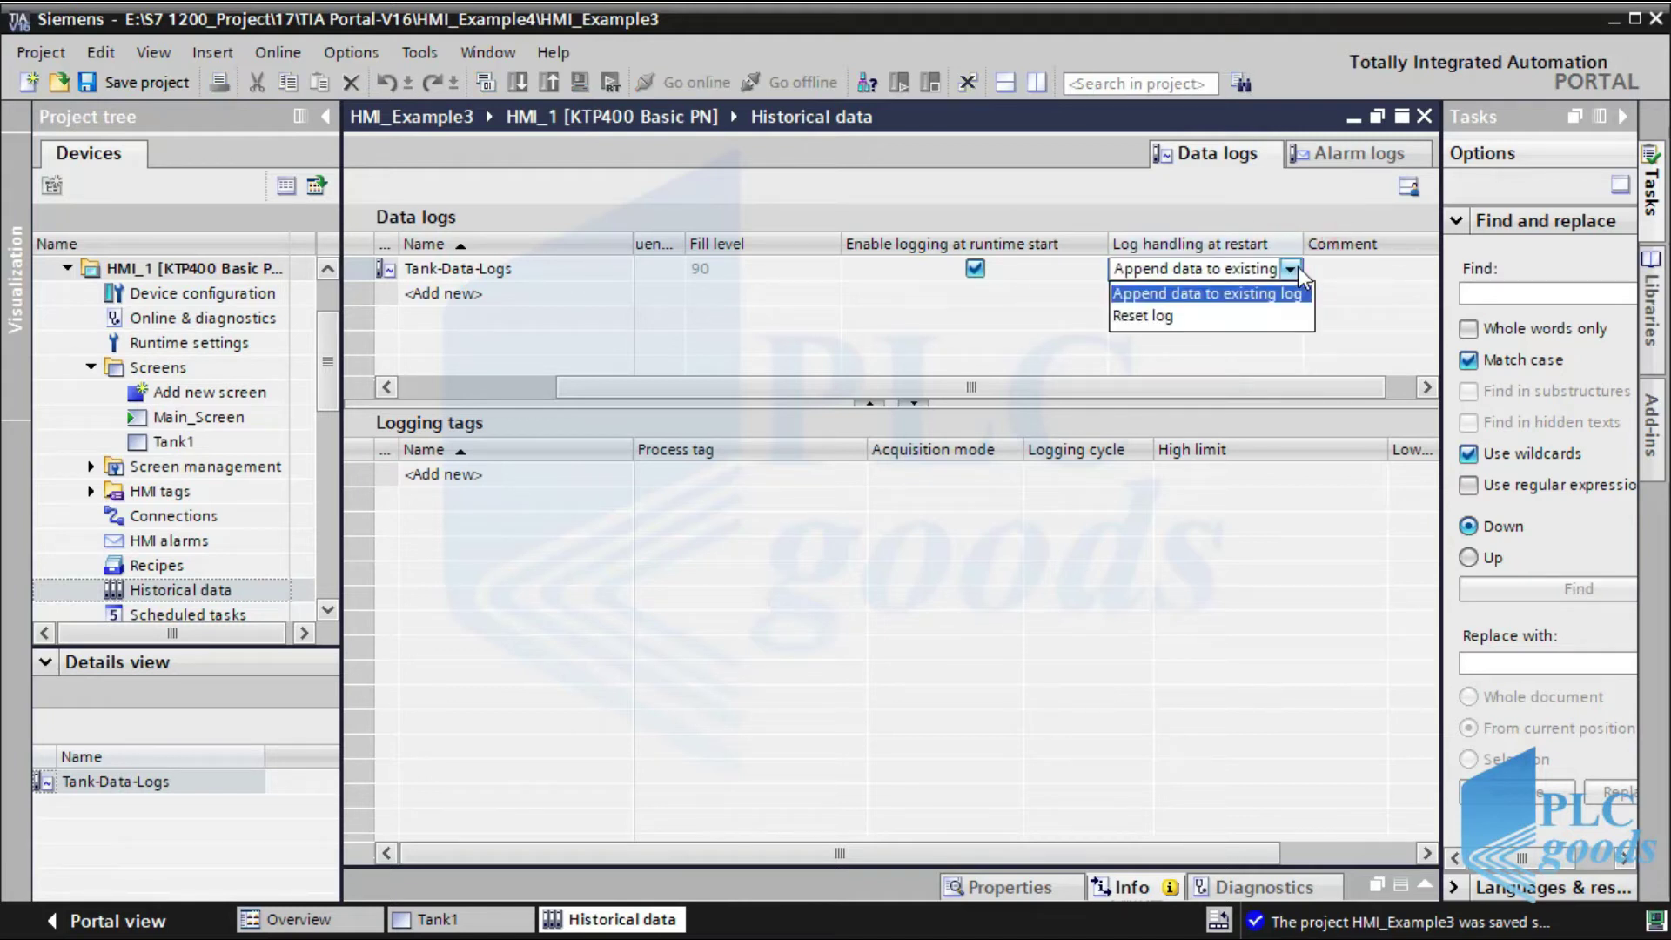
pyautogui.click(1298, 268)
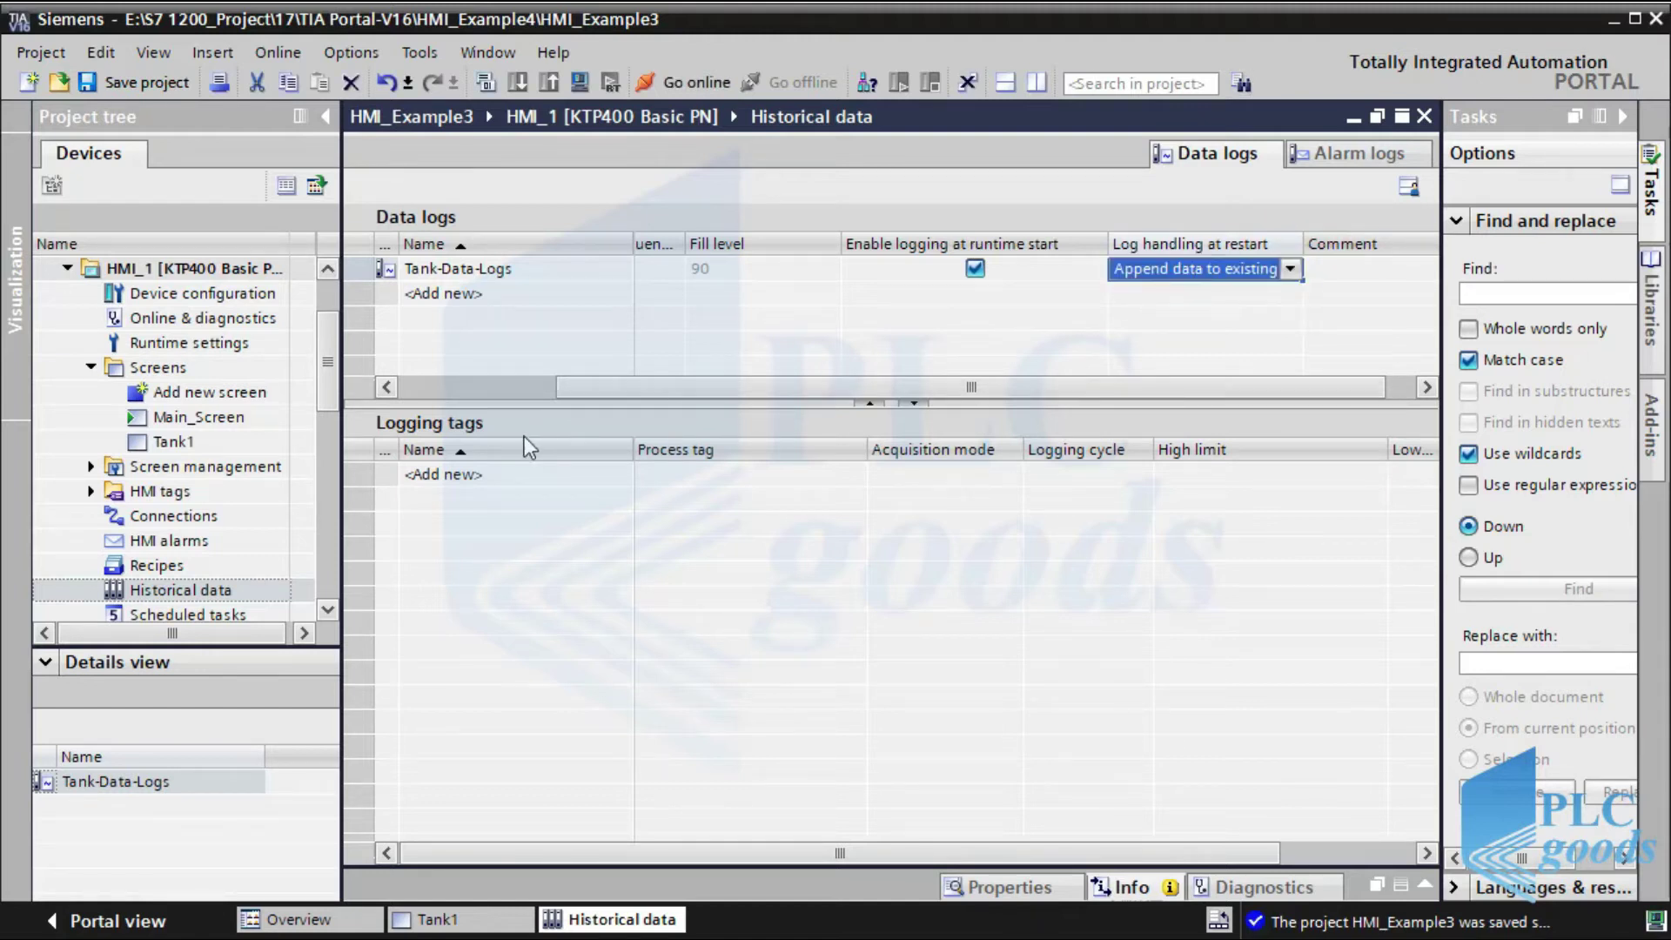
# Add logging tag Tank_Level recording Digital_Displayer with a 5 s logging cycle.
pyautogui.click(449, 483)
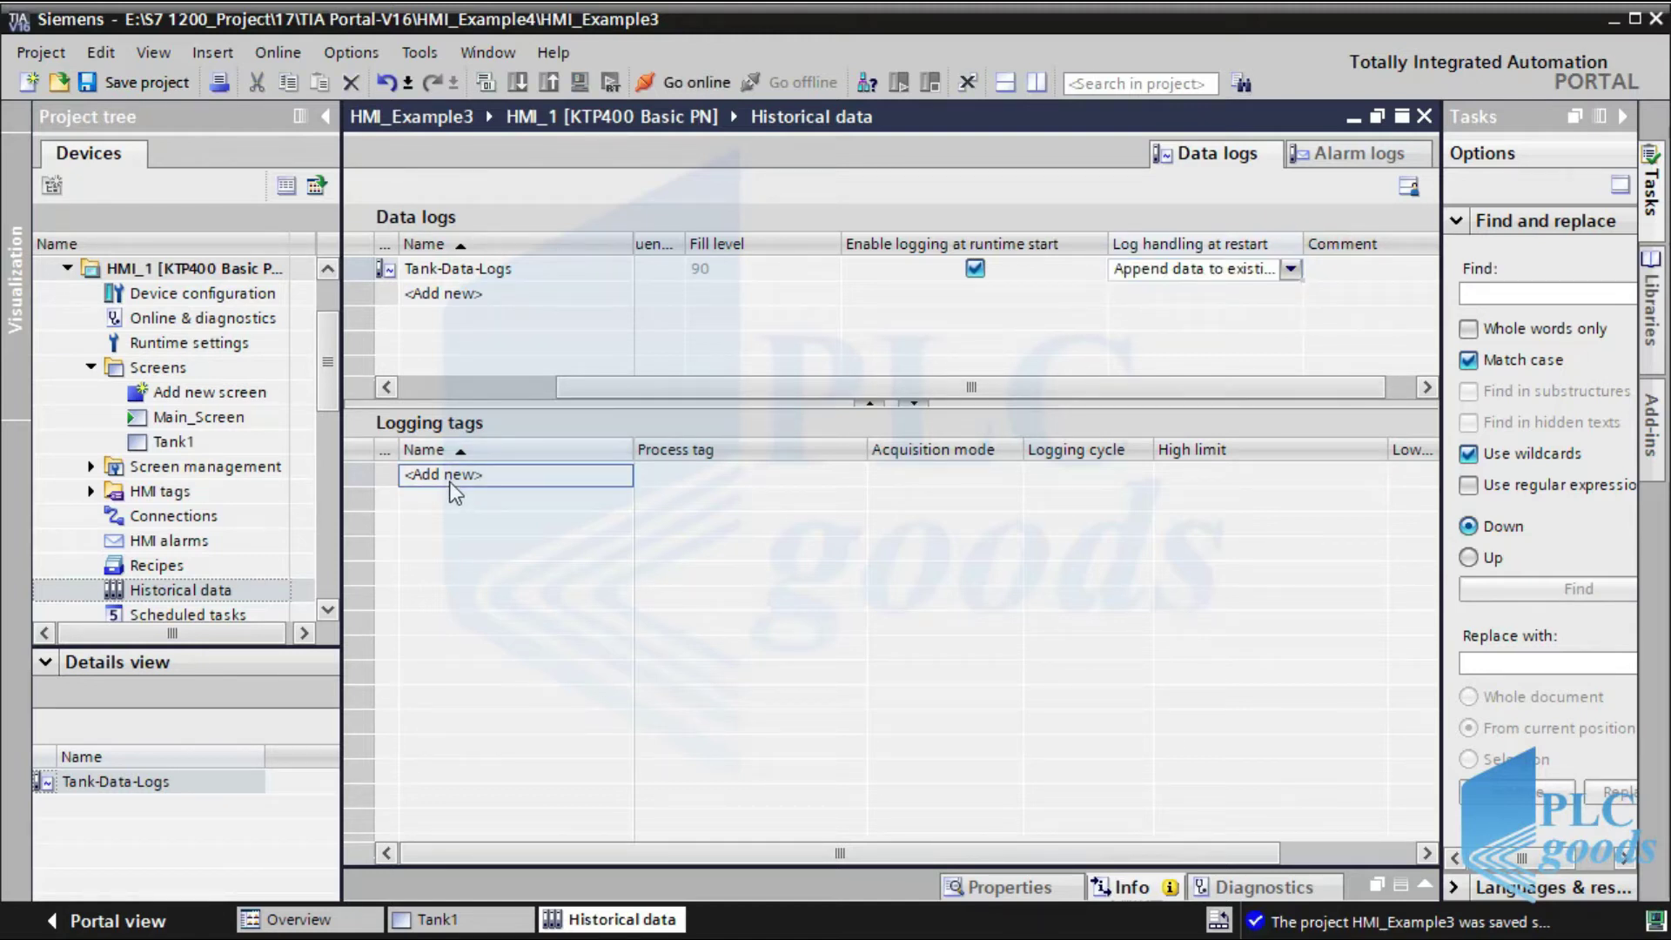
pyautogui.click(449, 482)
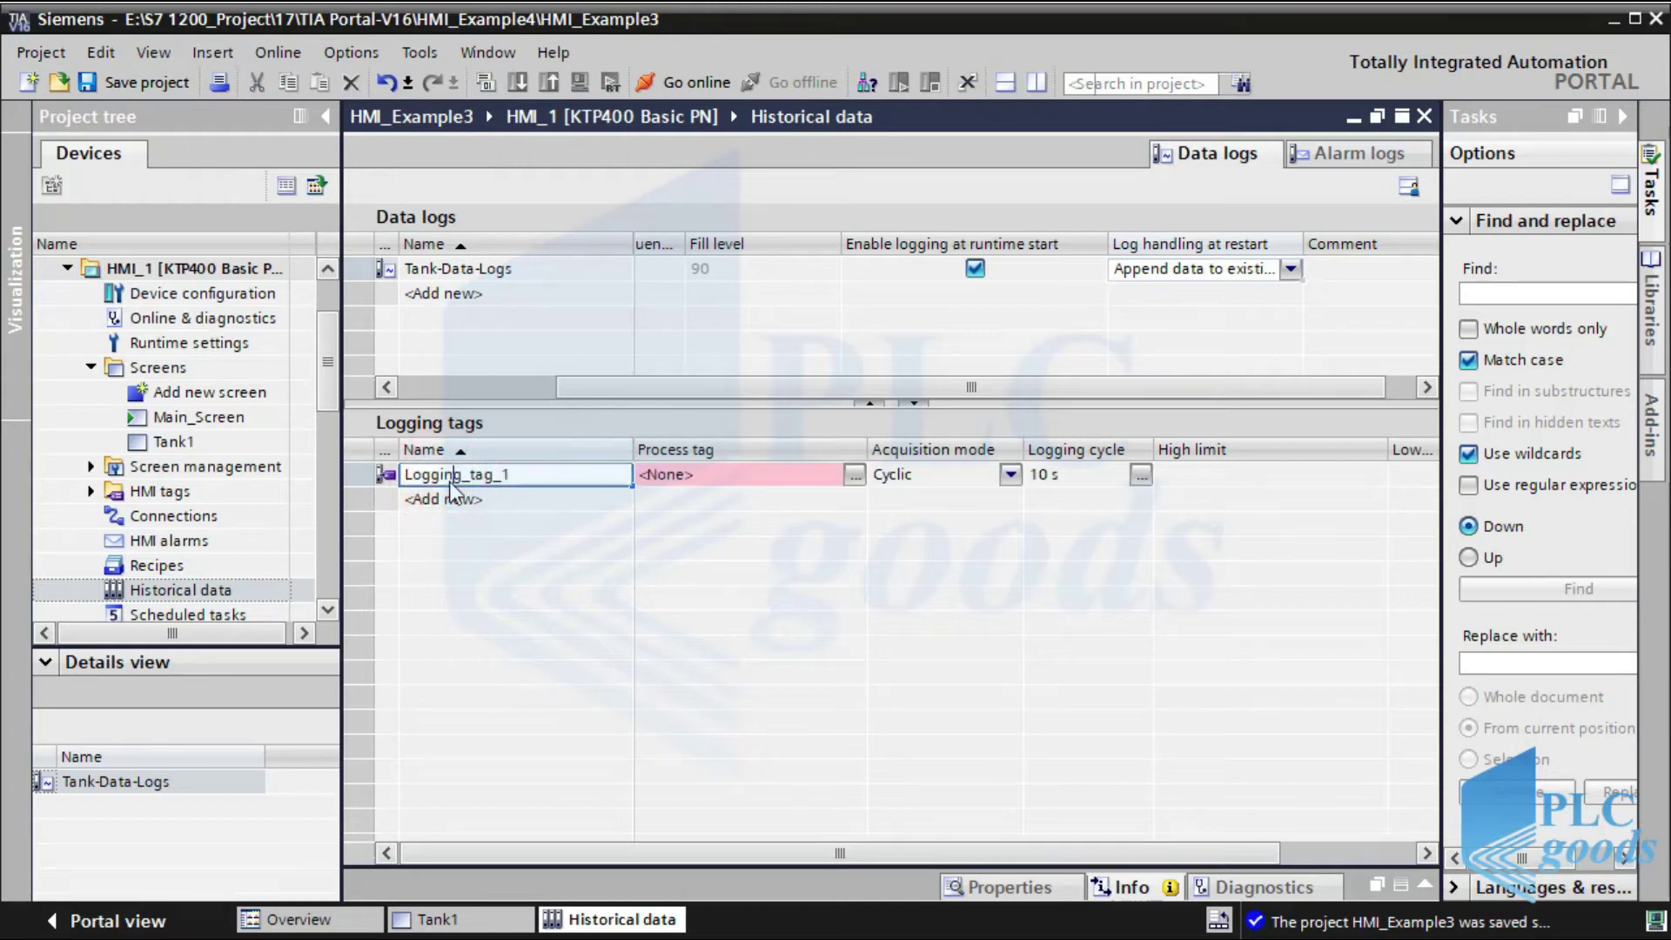
pyautogui.click(452, 481)
pyautogui.write('Tank_')
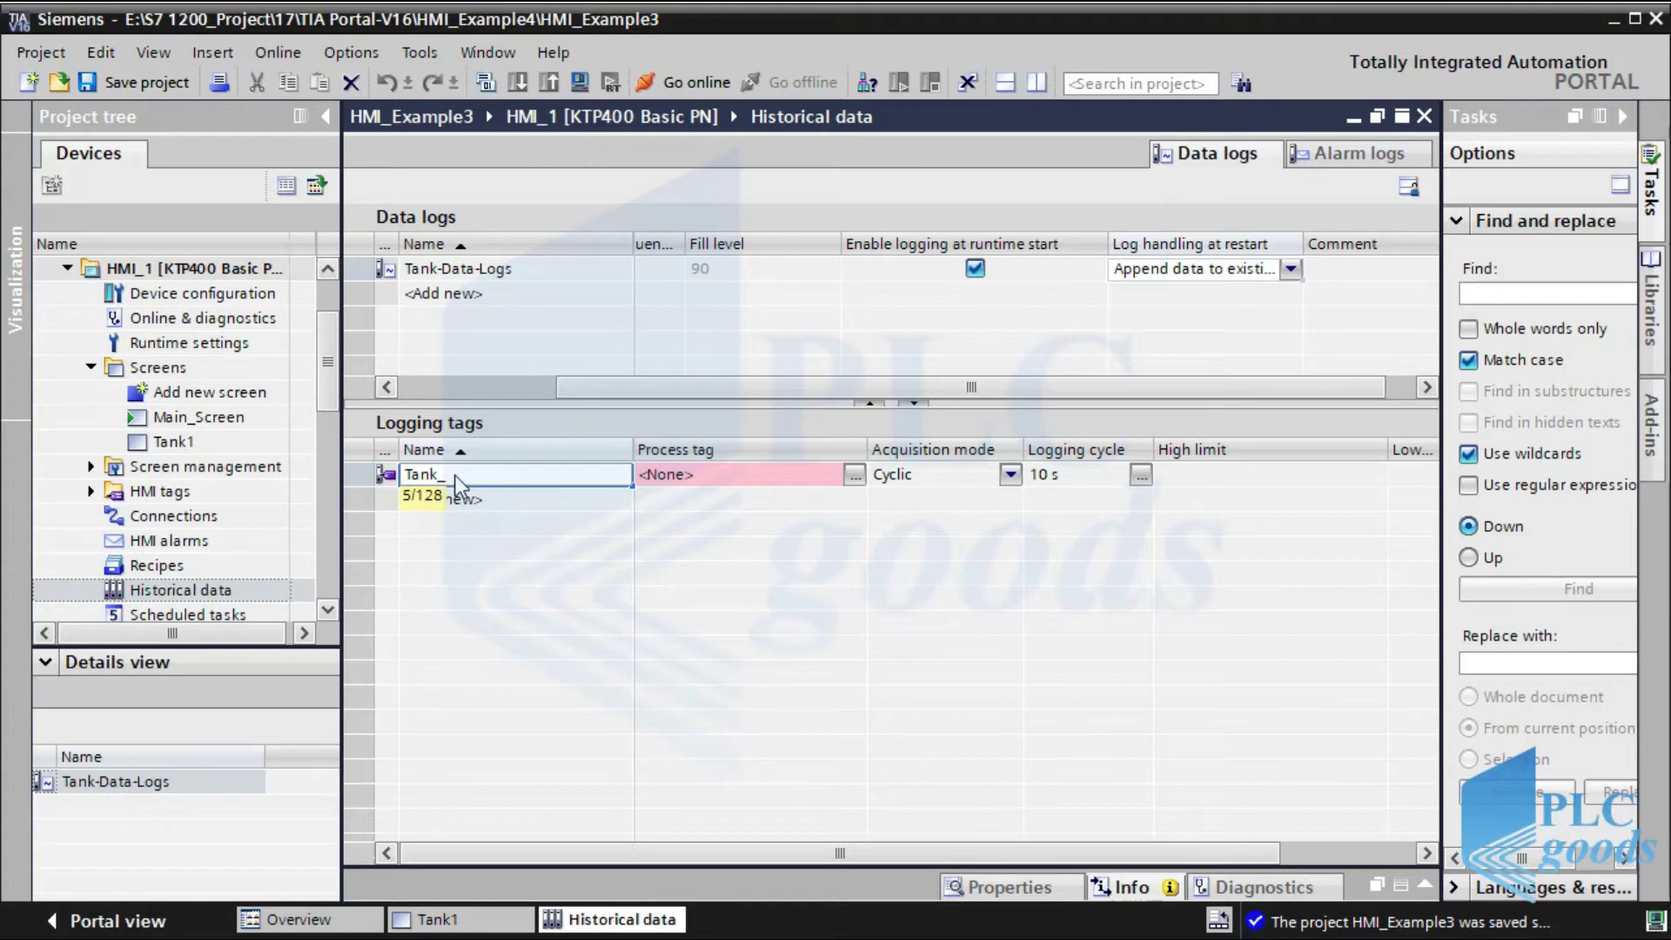
pyautogui.write('Level')
pyautogui.click(675, 476)
pyautogui.click(858, 476)
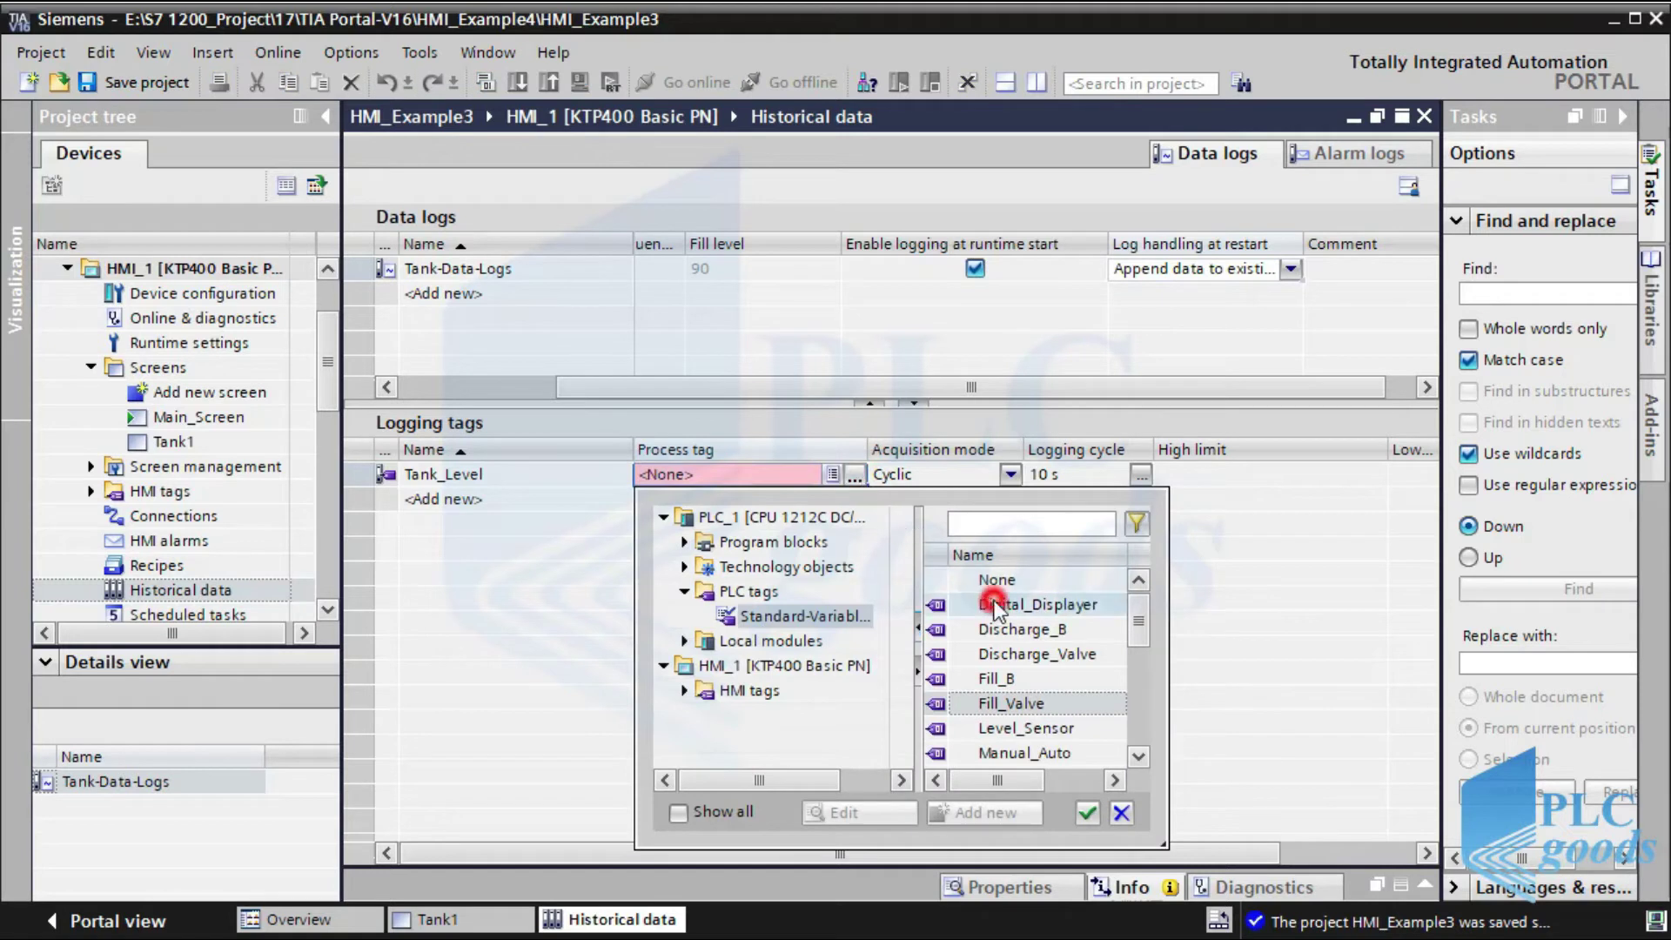
pyautogui.doubleClick(993, 604)
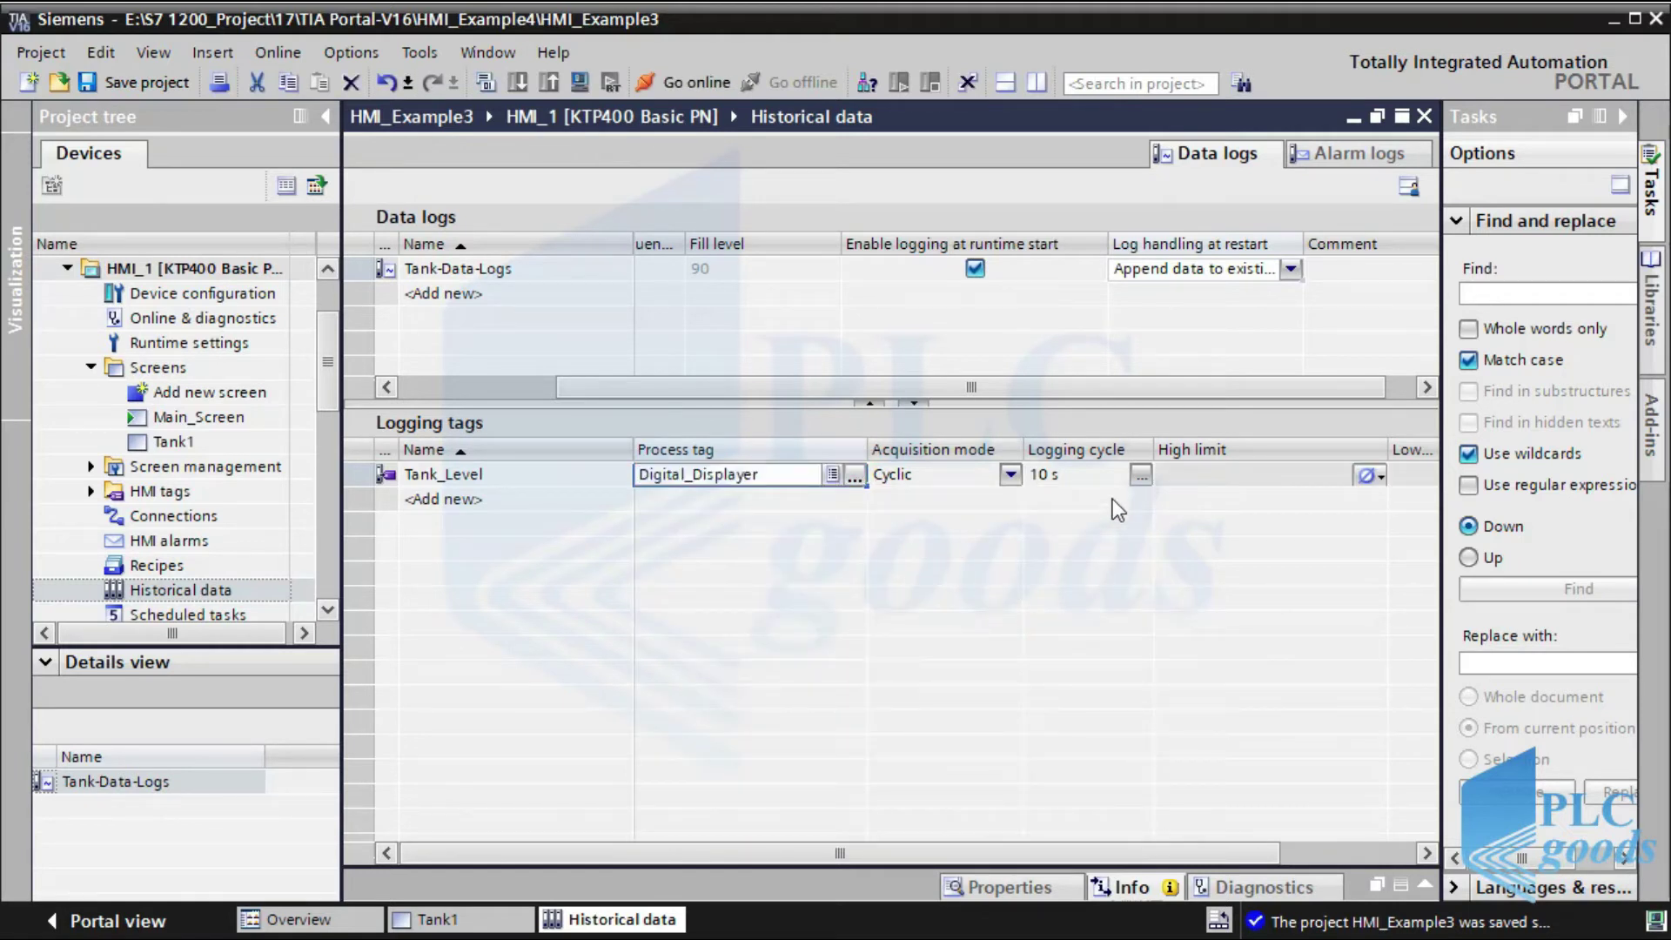
pyautogui.click(1139, 476)
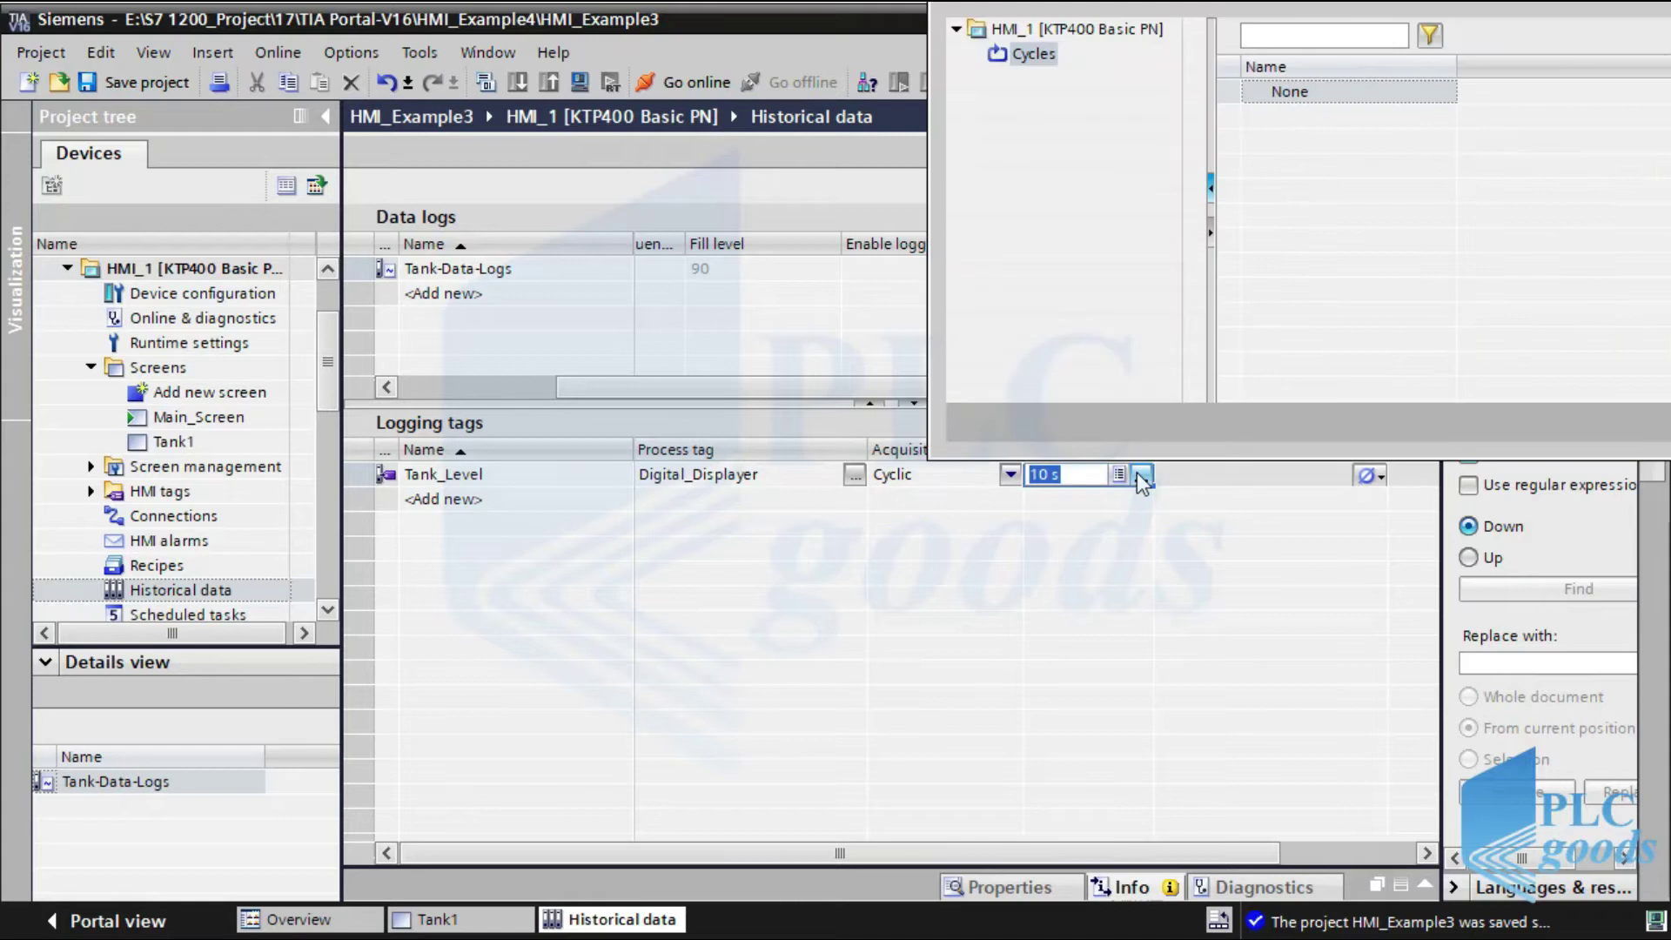
pyautogui.doubleClick(1280, 165)
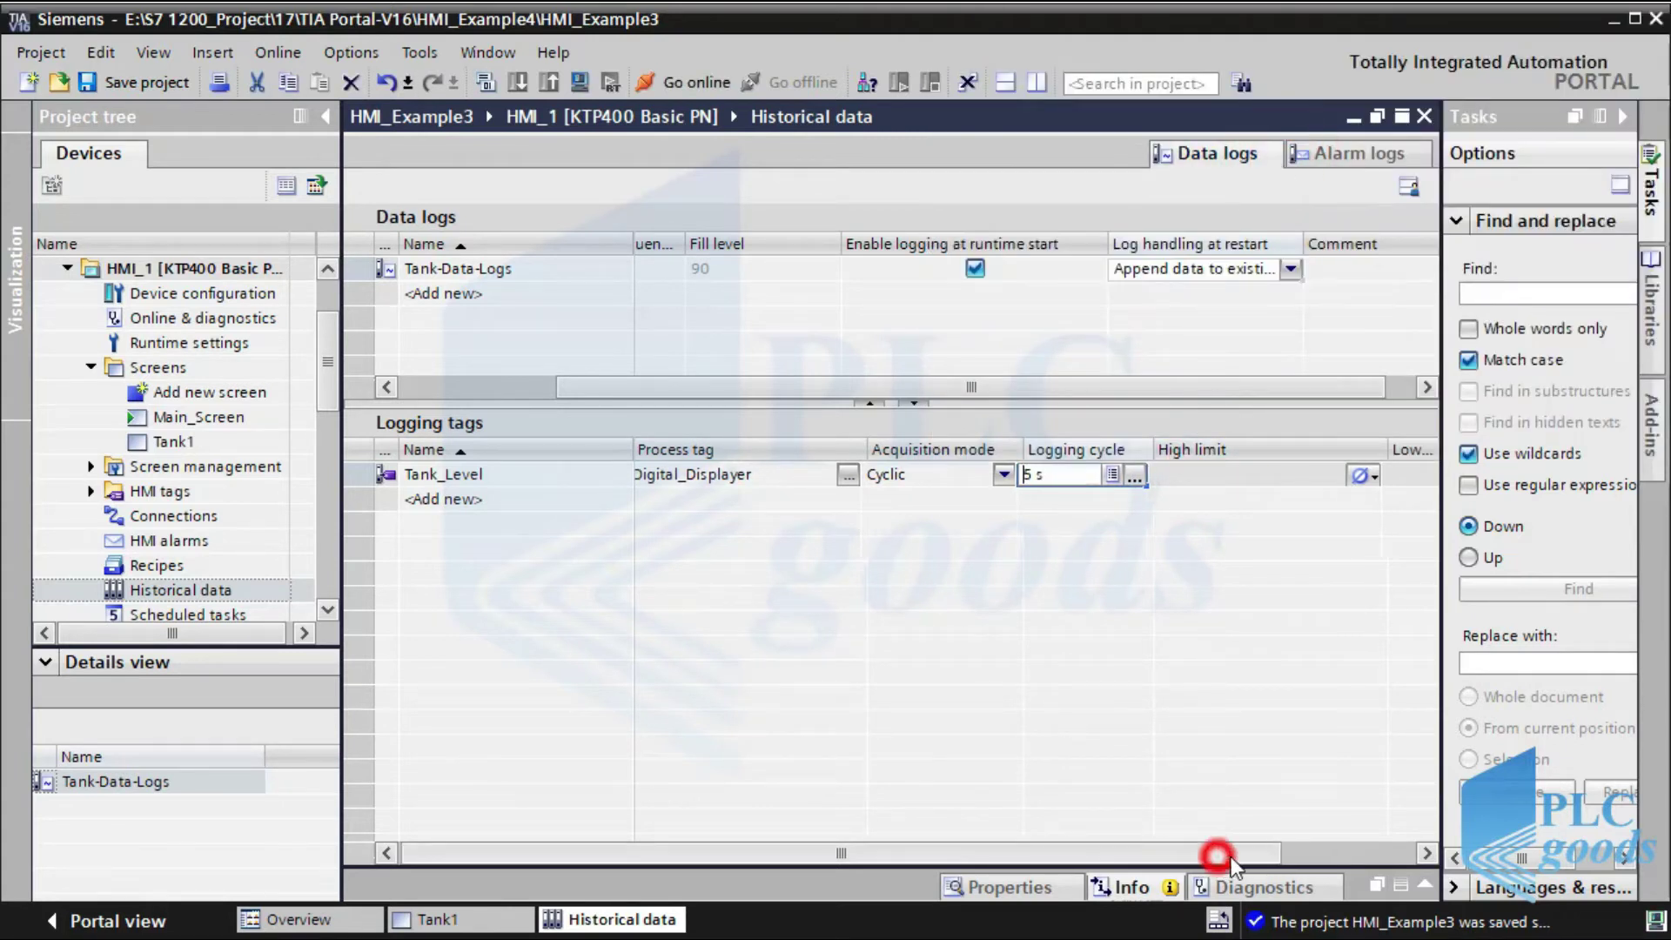
pyautogui.moveTo(1245, 856); pyautogui.dragTo(1336, 855)
# Give Tank_Level a constant high limit of 100 and low limit of 0.
pyautogui.click(831, 474)
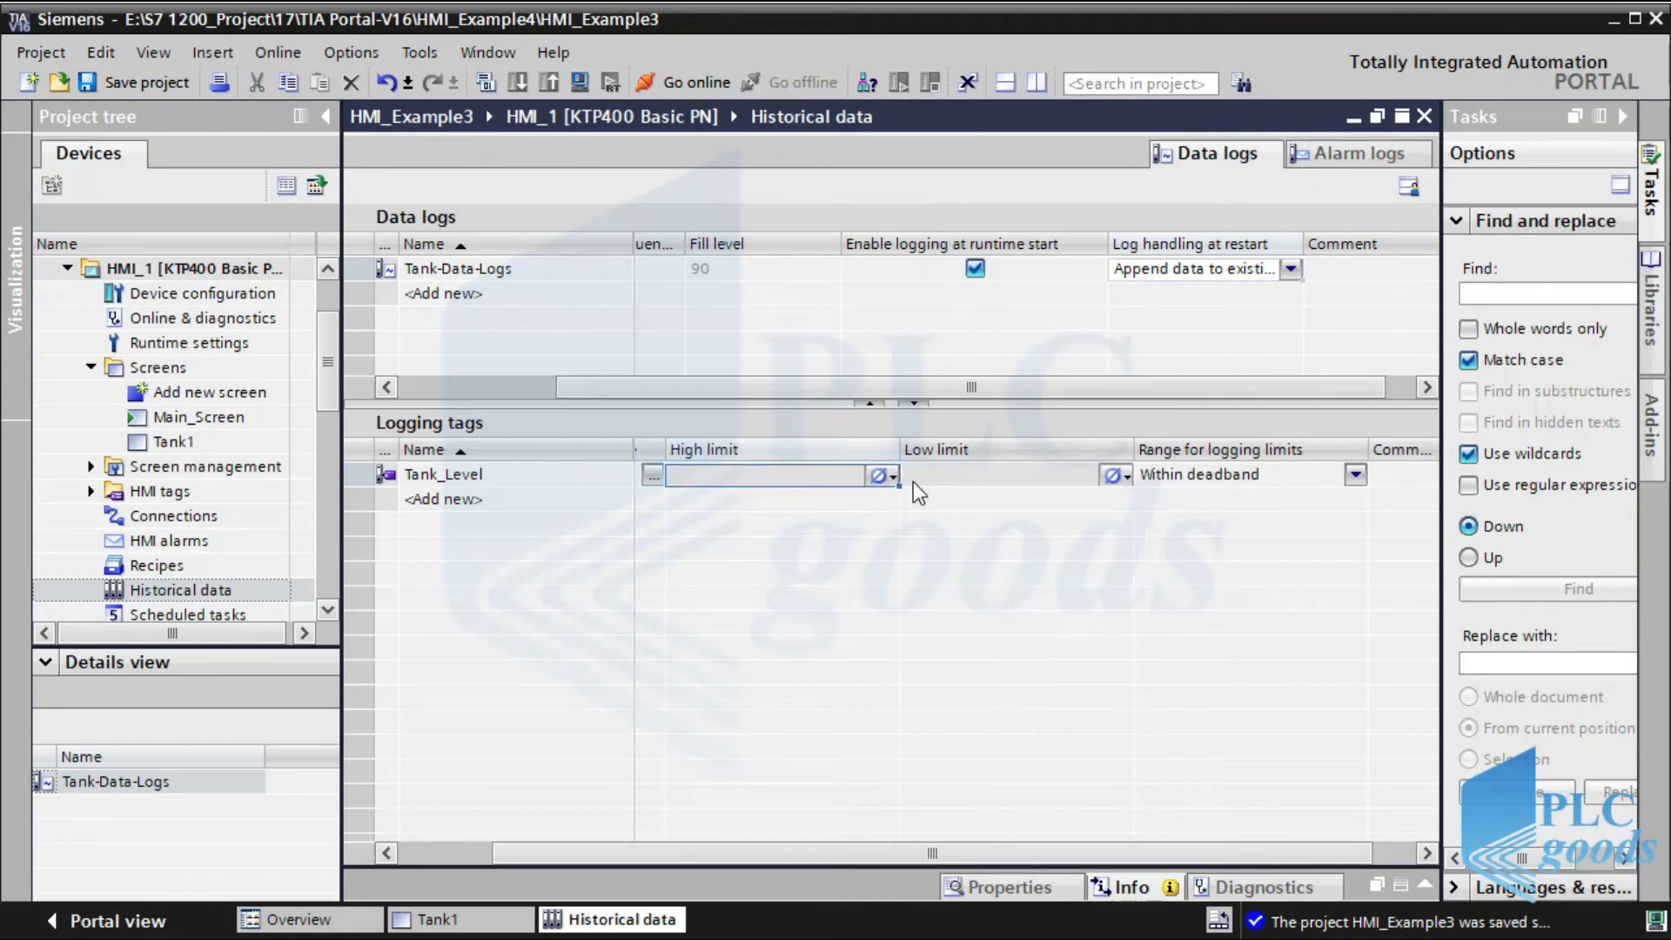
pyautogui.click(886, 476)
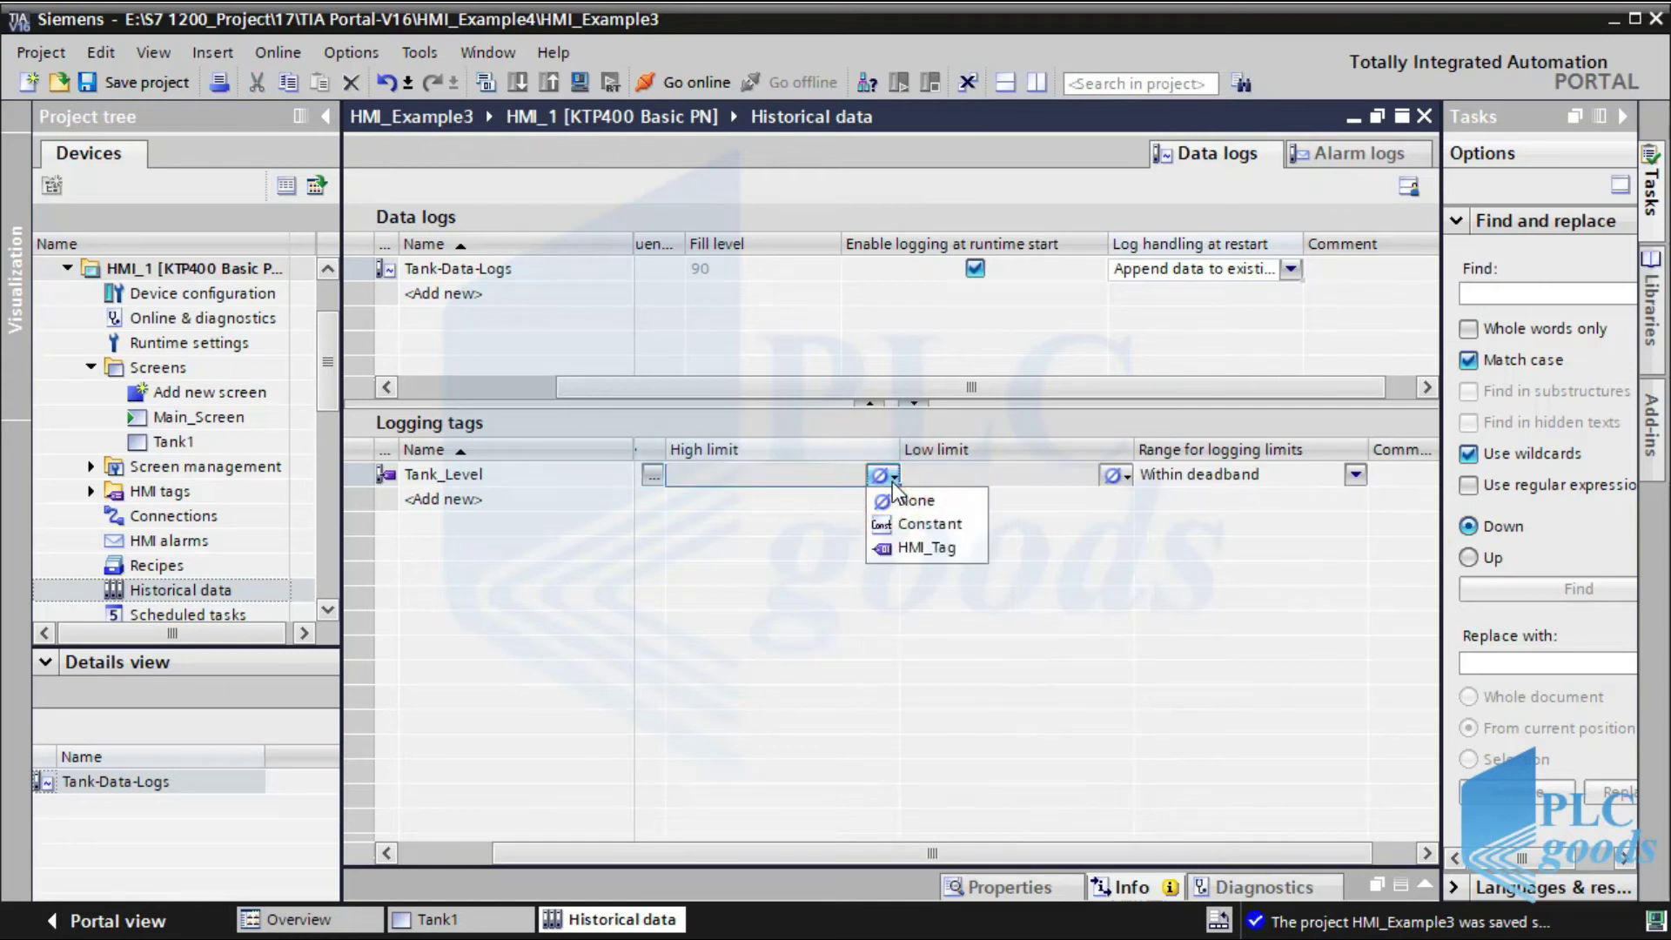
pyautogui.click(912, 527)
pyautogui.write('100')
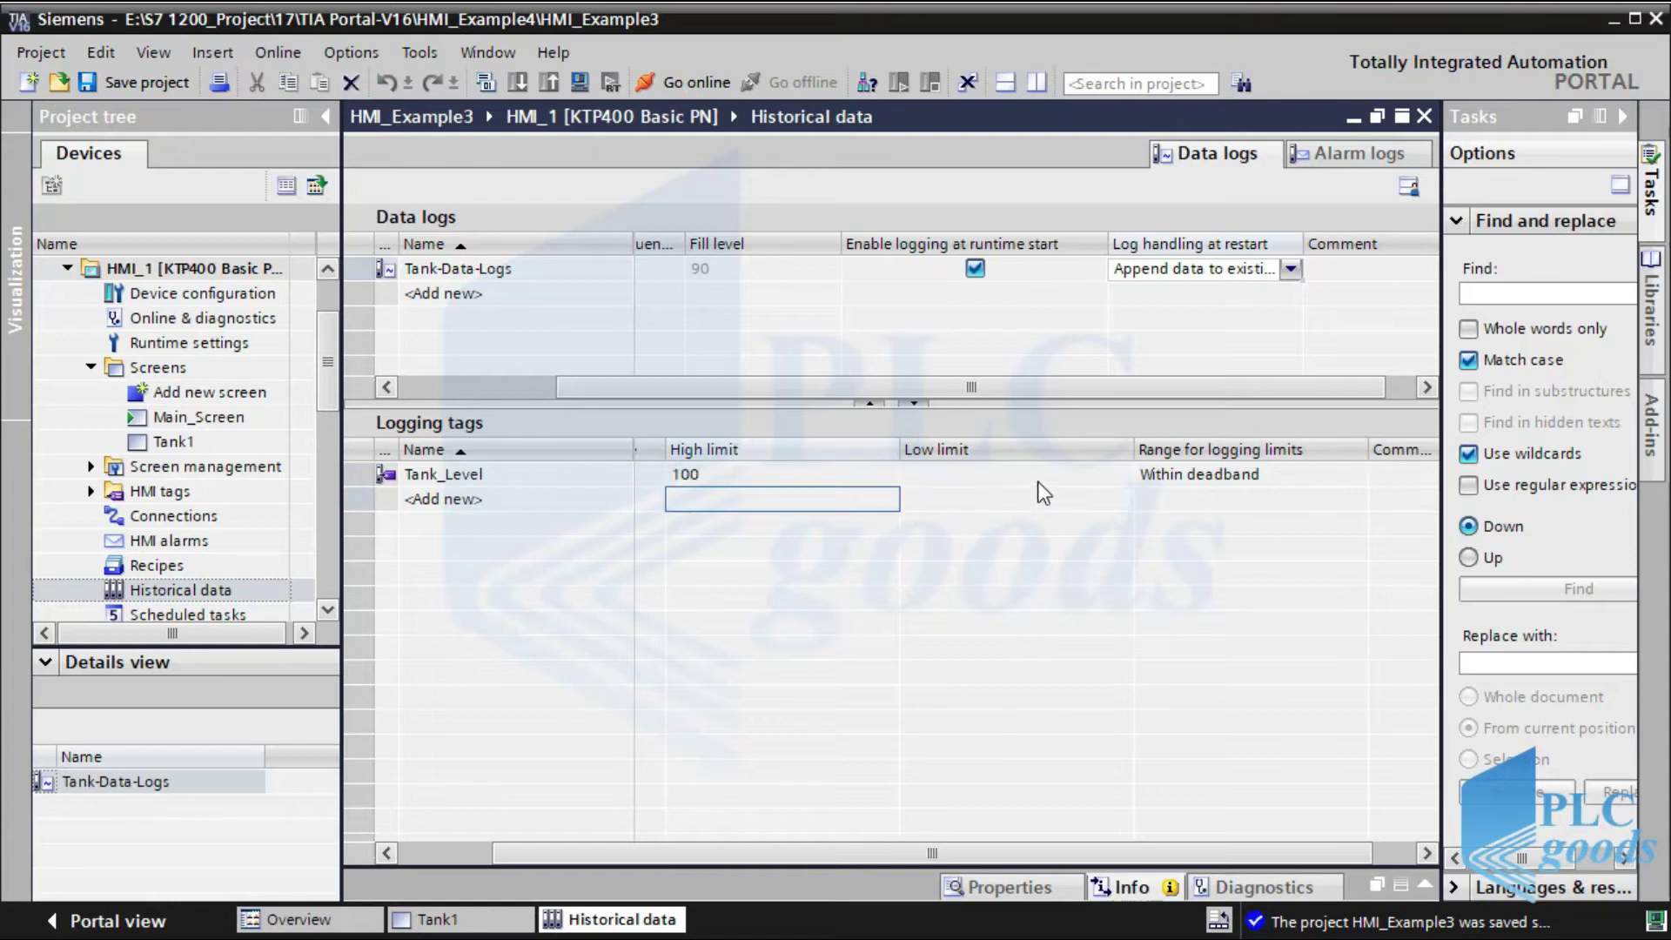
pyautogui.click(1066, 473)
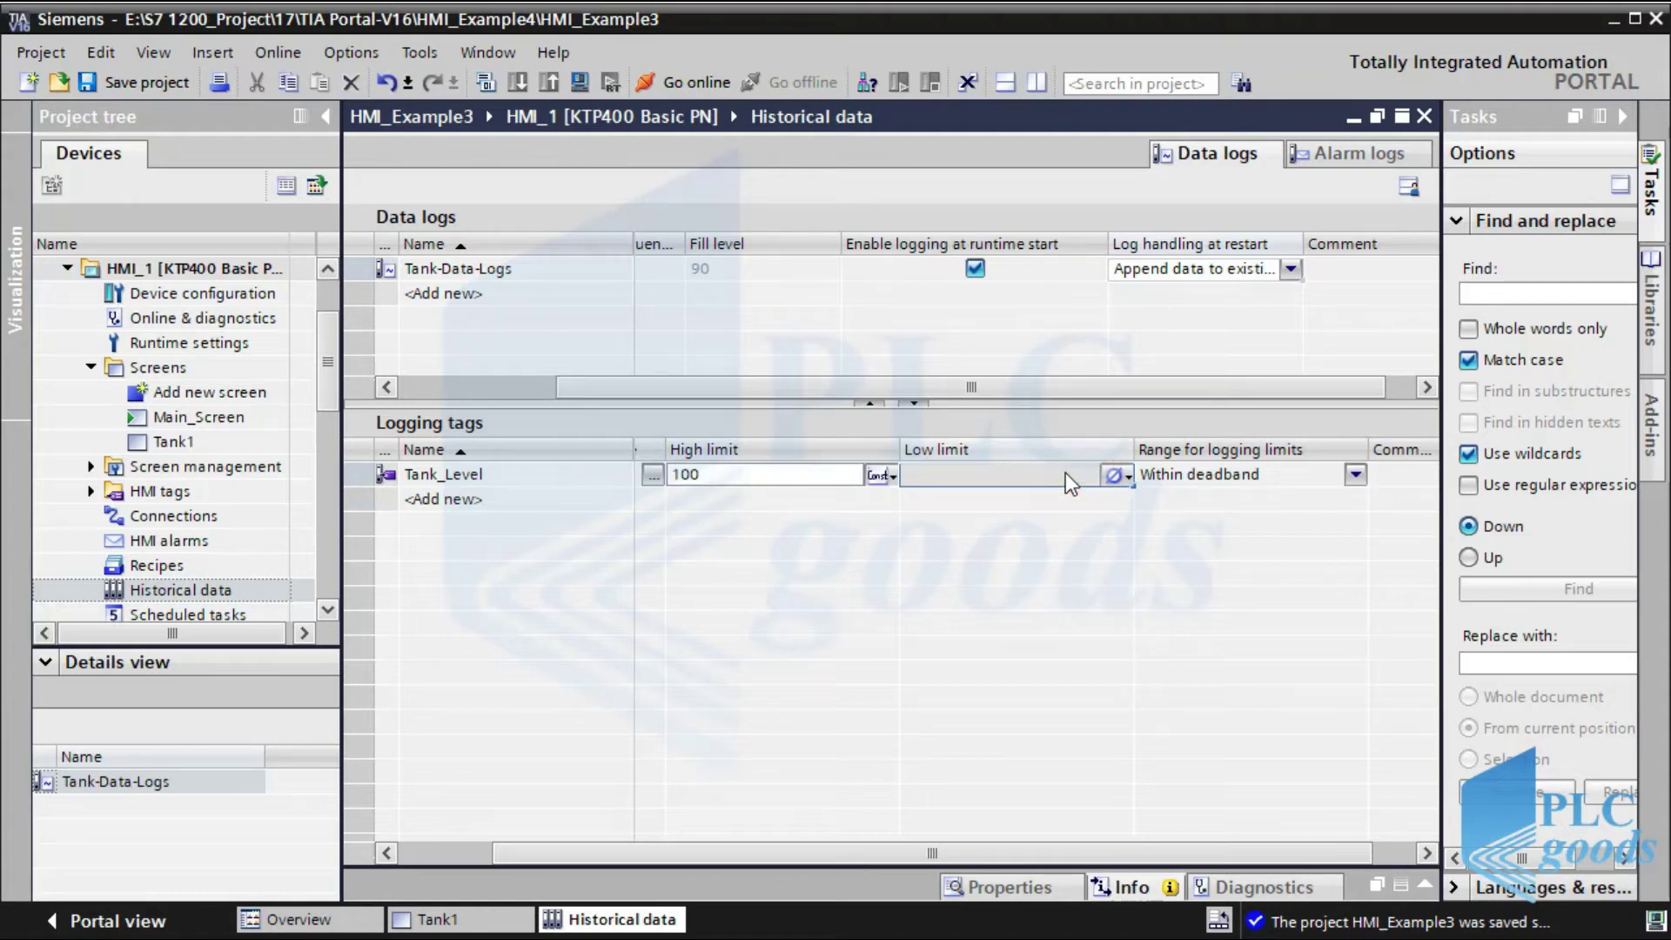
pyautogui.click(1117, 474)
pyautogui.click(1141, 525)
pyautogui.write('0')
pyautogui.click(1203, 482)
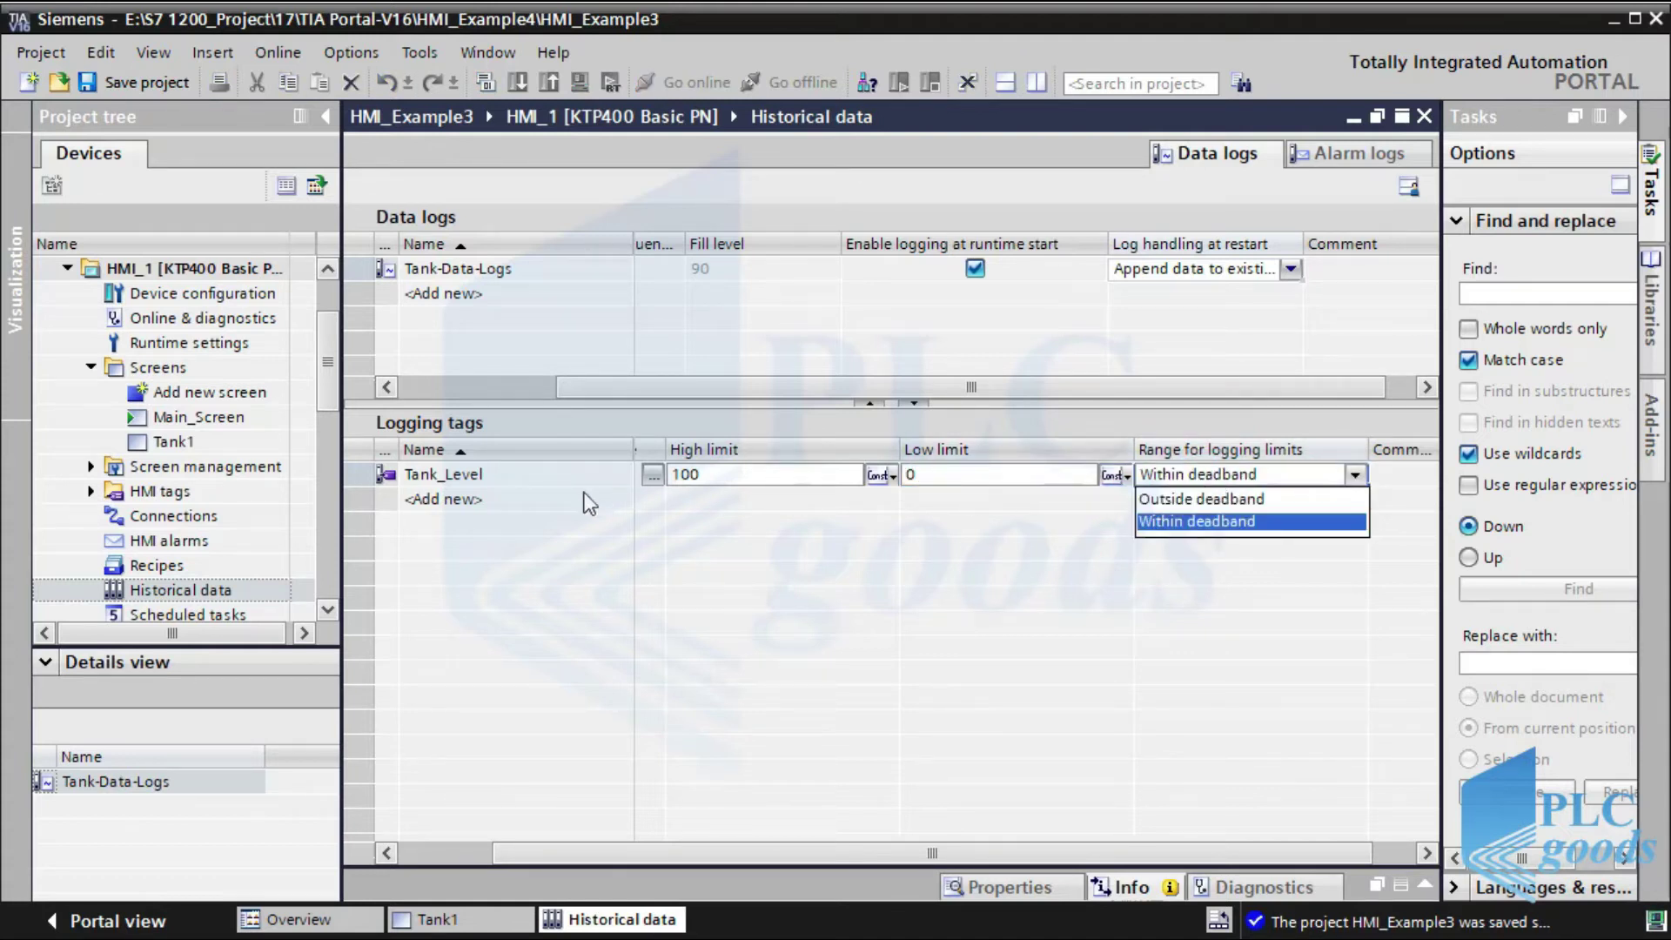
# Add logging tag Fill_valve with a 5 s cycle, logging process tag Fill_Valve.
pyautogui.click(551, 501)
pyautogui.write('Fill')
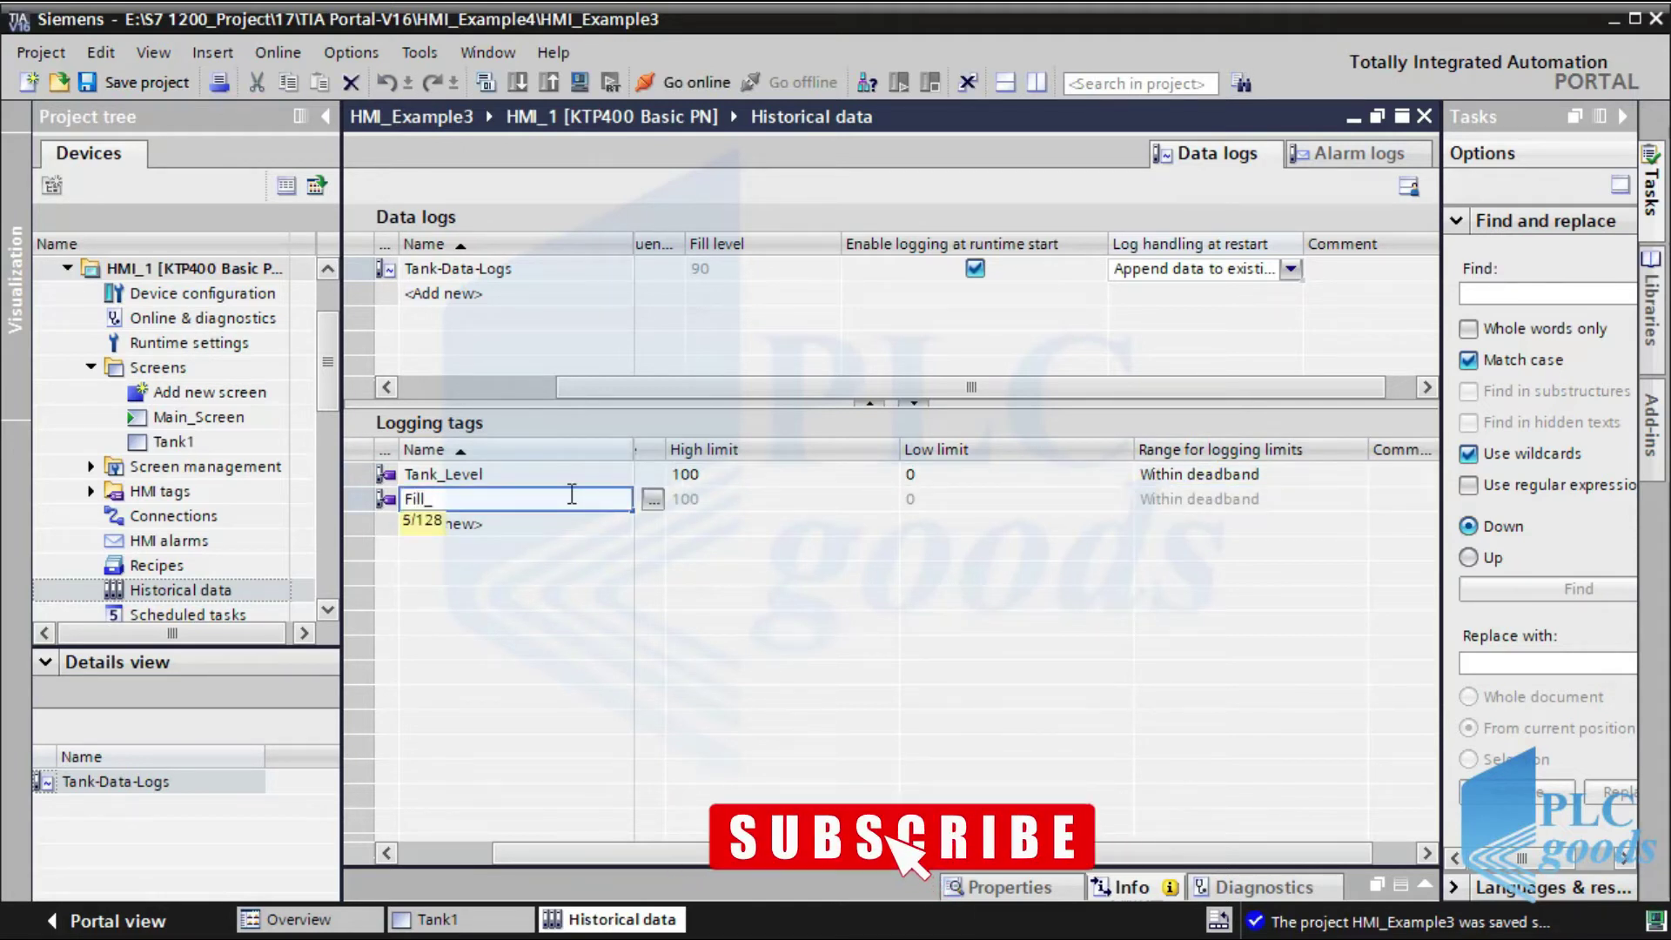
pyautogui.write('_valve')
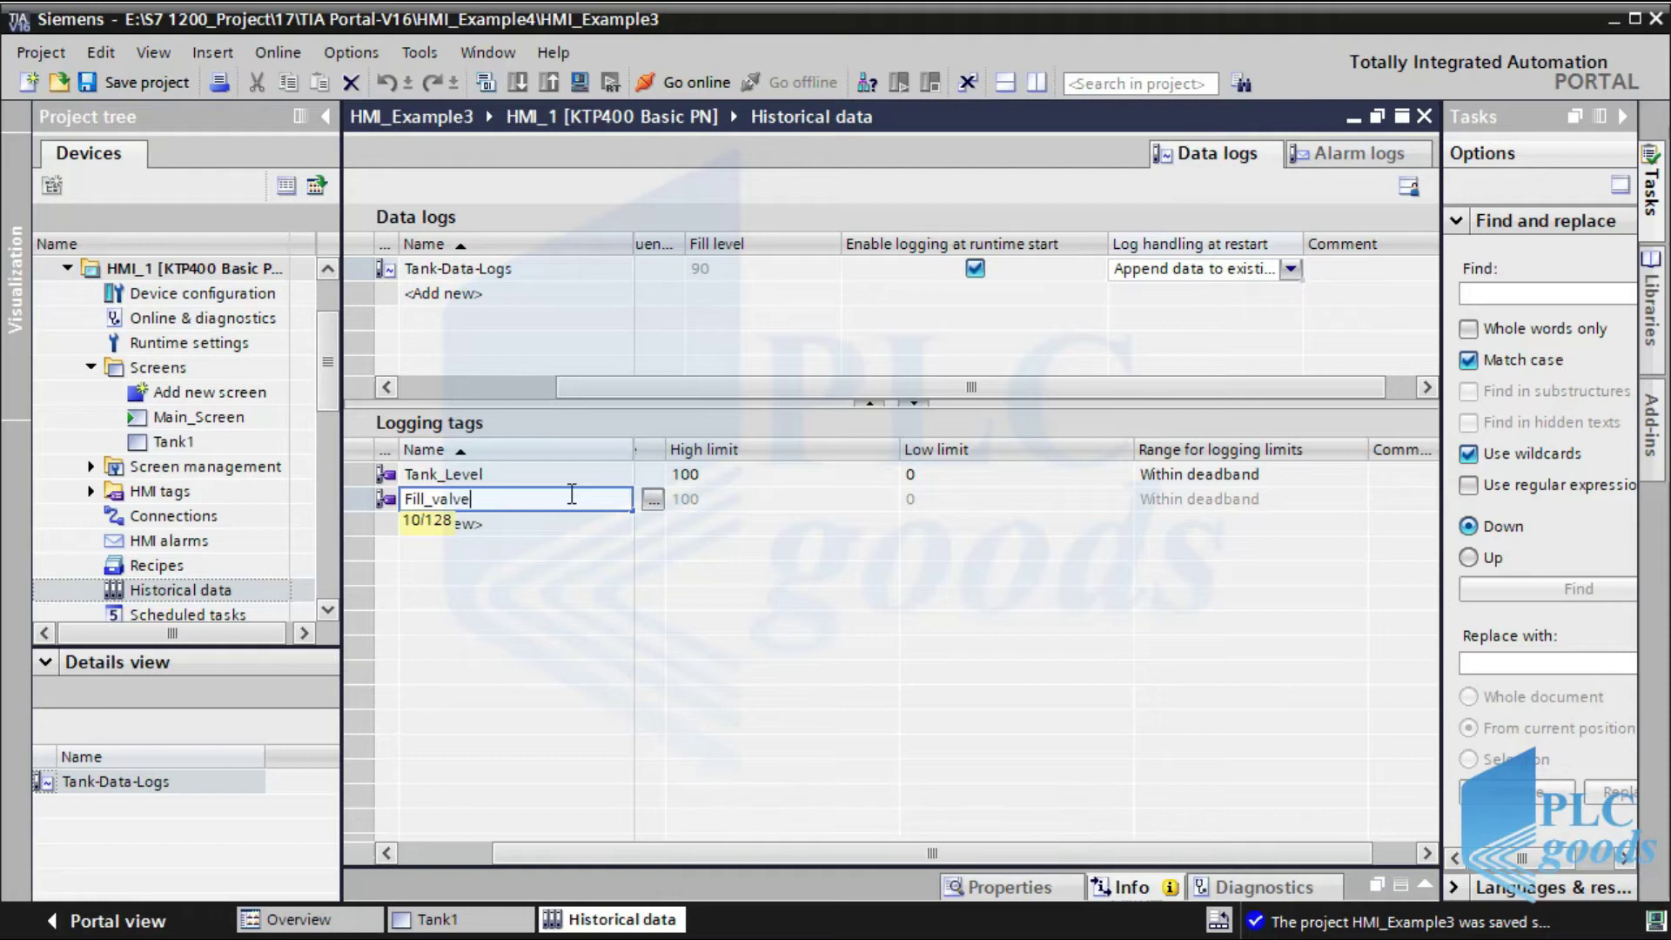
pyautogui.click(655, 505)
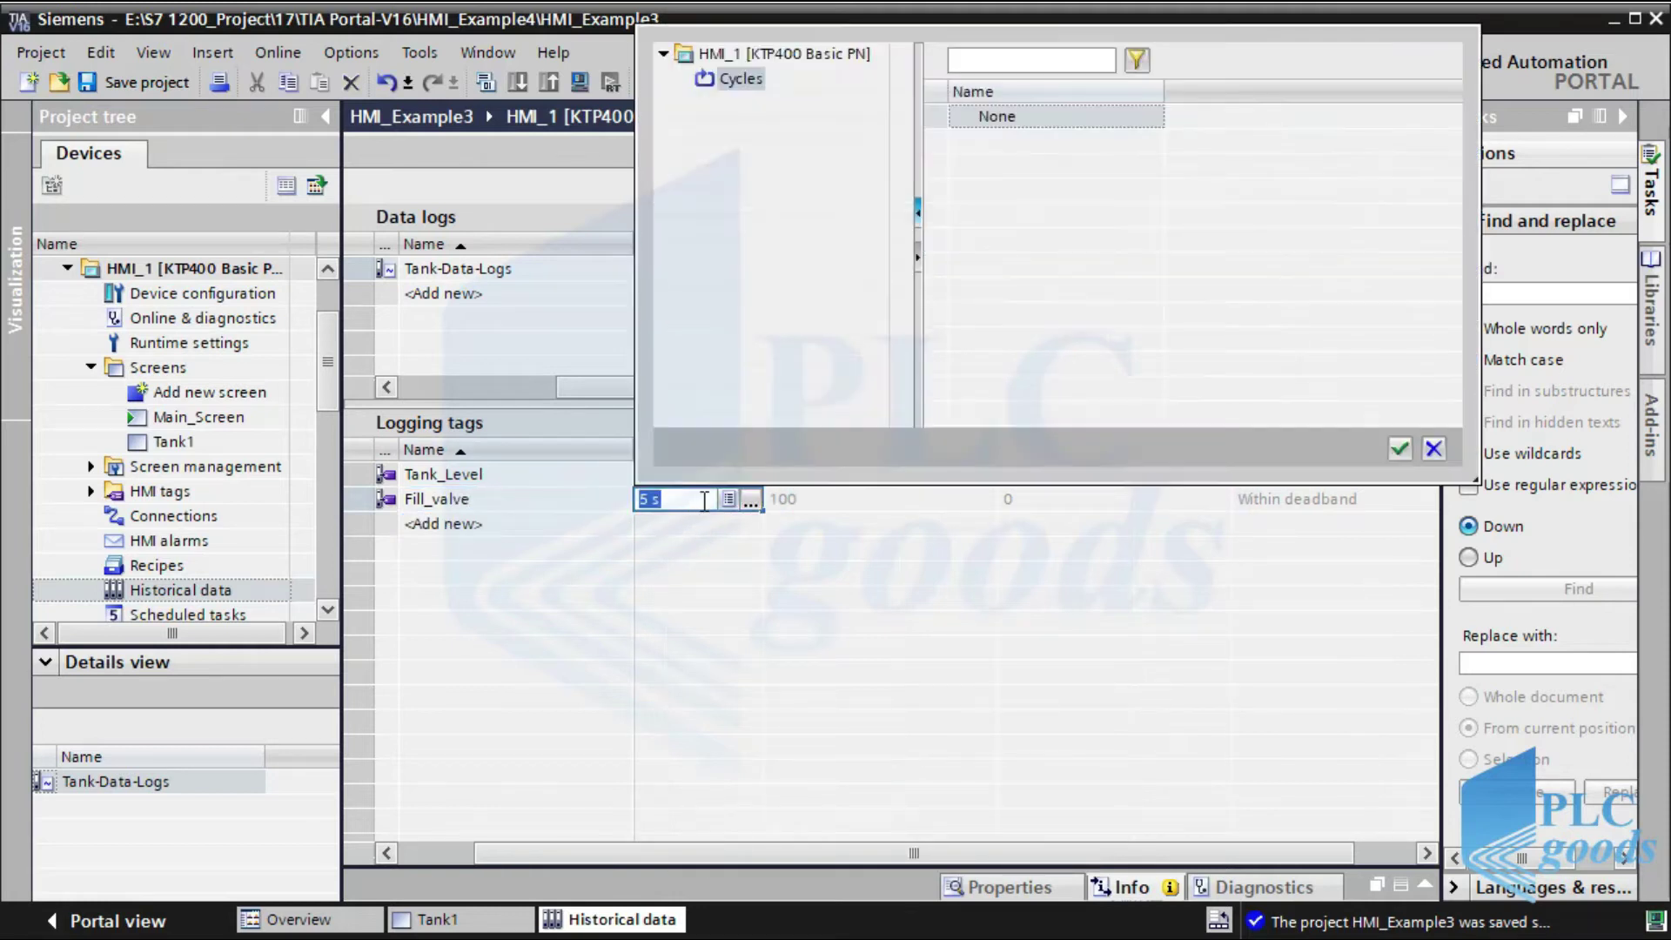
pyautogui.click(692, 517)
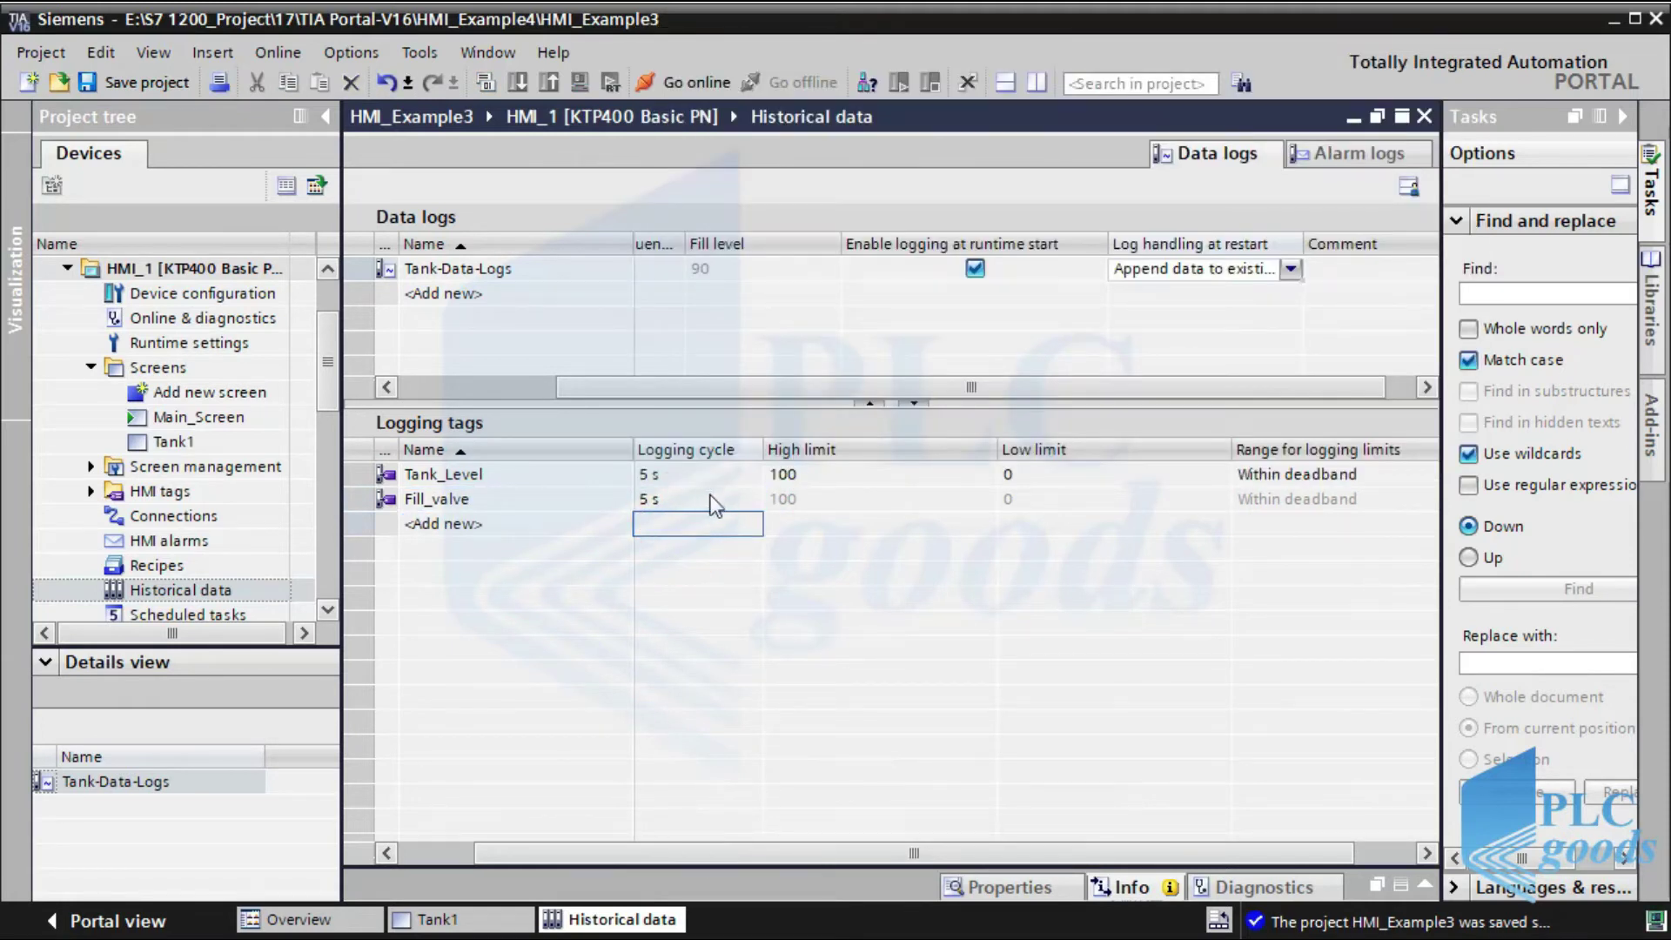
pyautogui.click(881, 503)
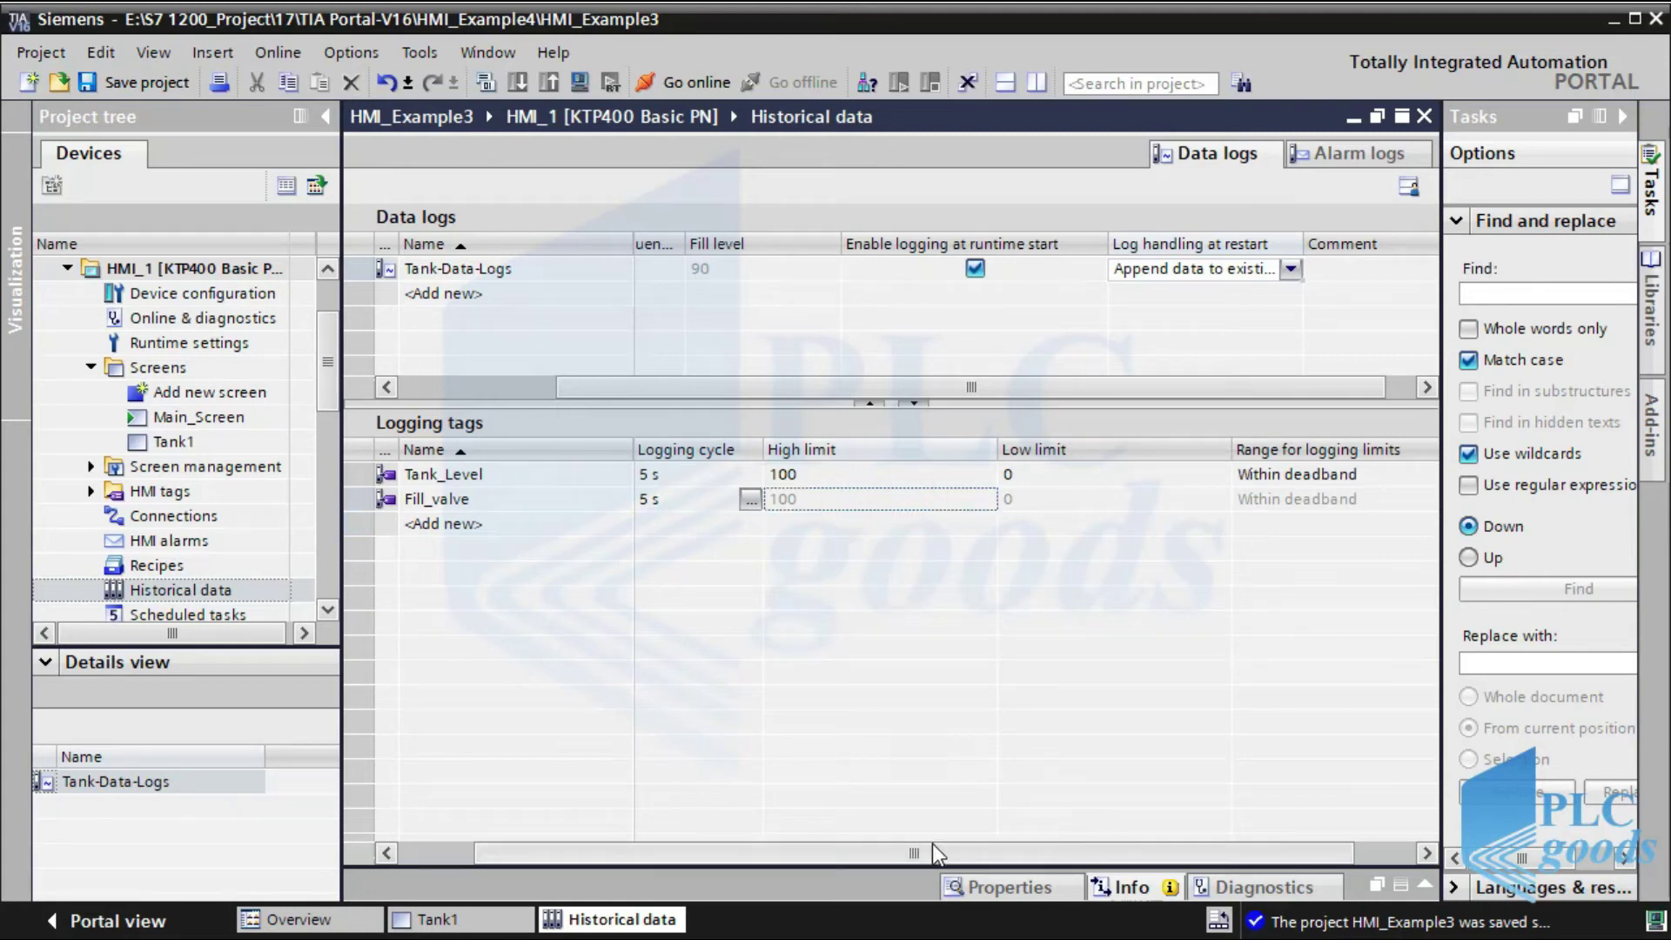
pyautogui.moveTo(933, 850); pyautogui.dragTo(802, 865)
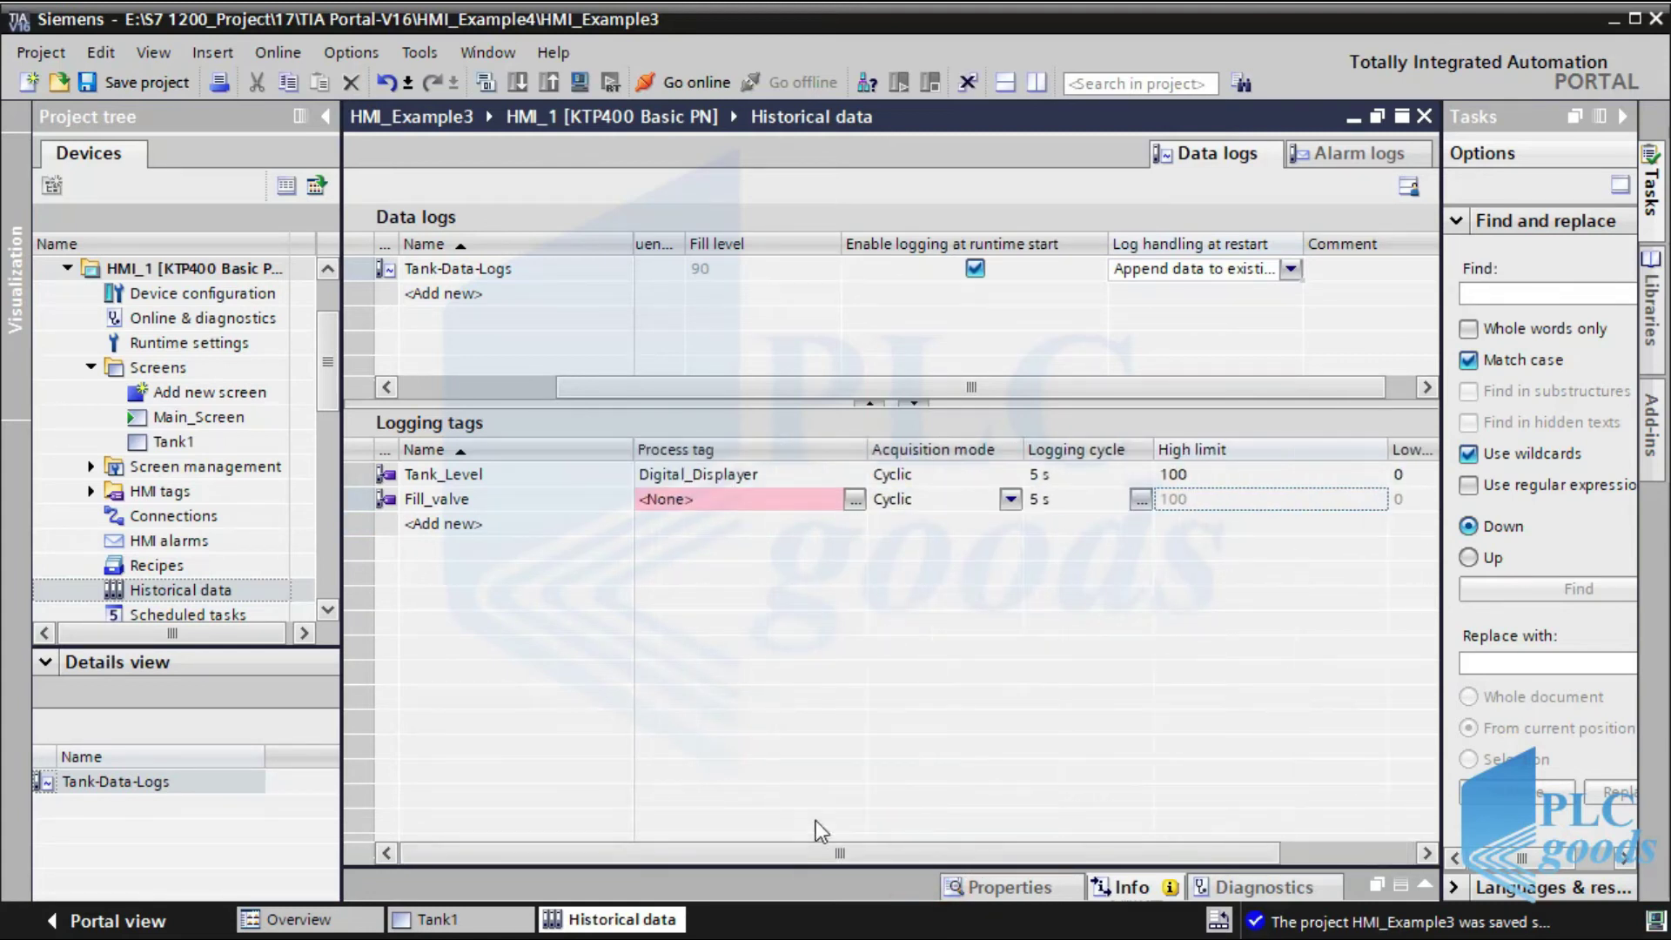
pyautogui.click(857, 499)
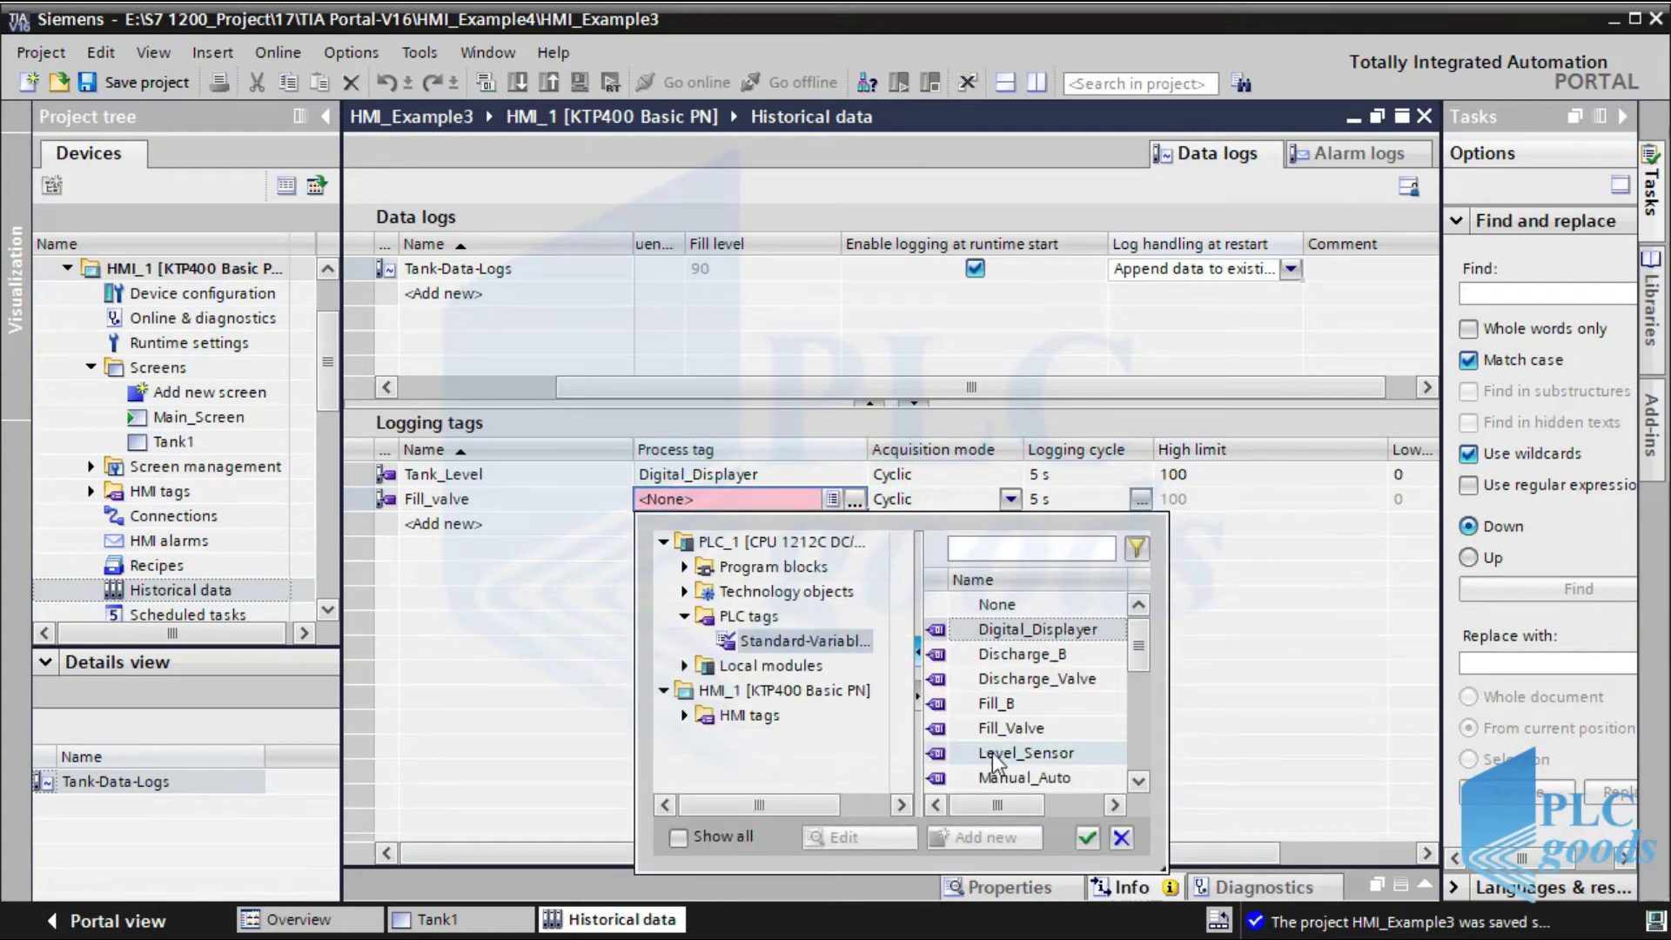
pyautogui.doubleClick(1006, 729)
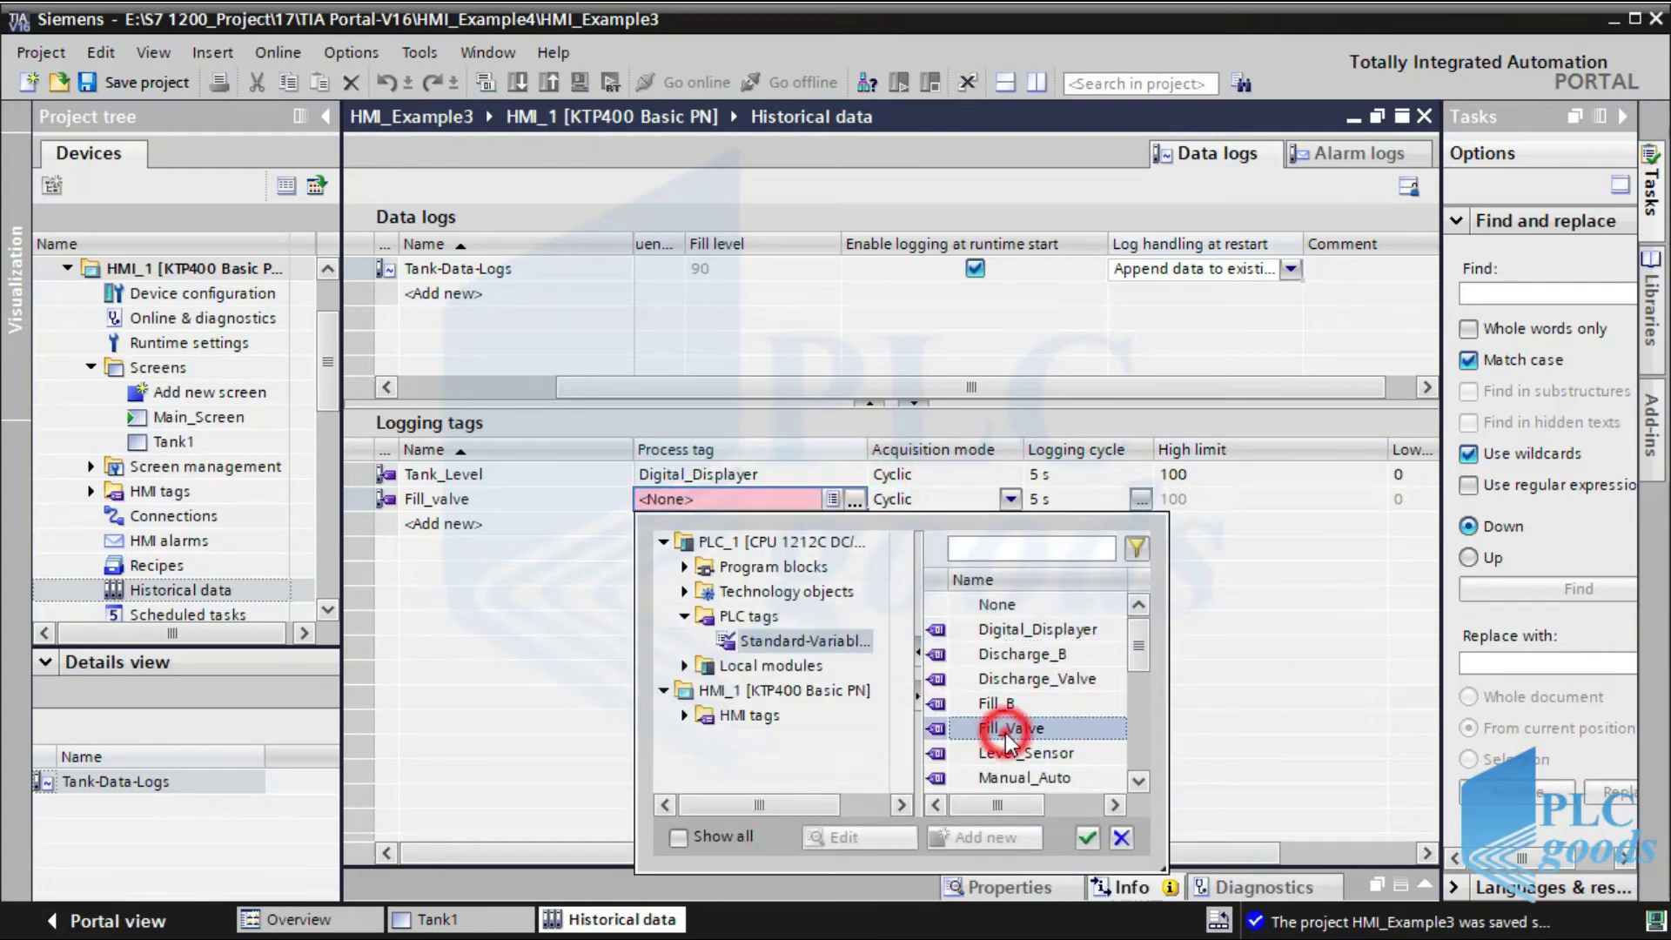
# Set Fill_valve's high and low limits to None and save the project.
pyautogui.click(1203, 499)
pyautogui.click(1373, 499)
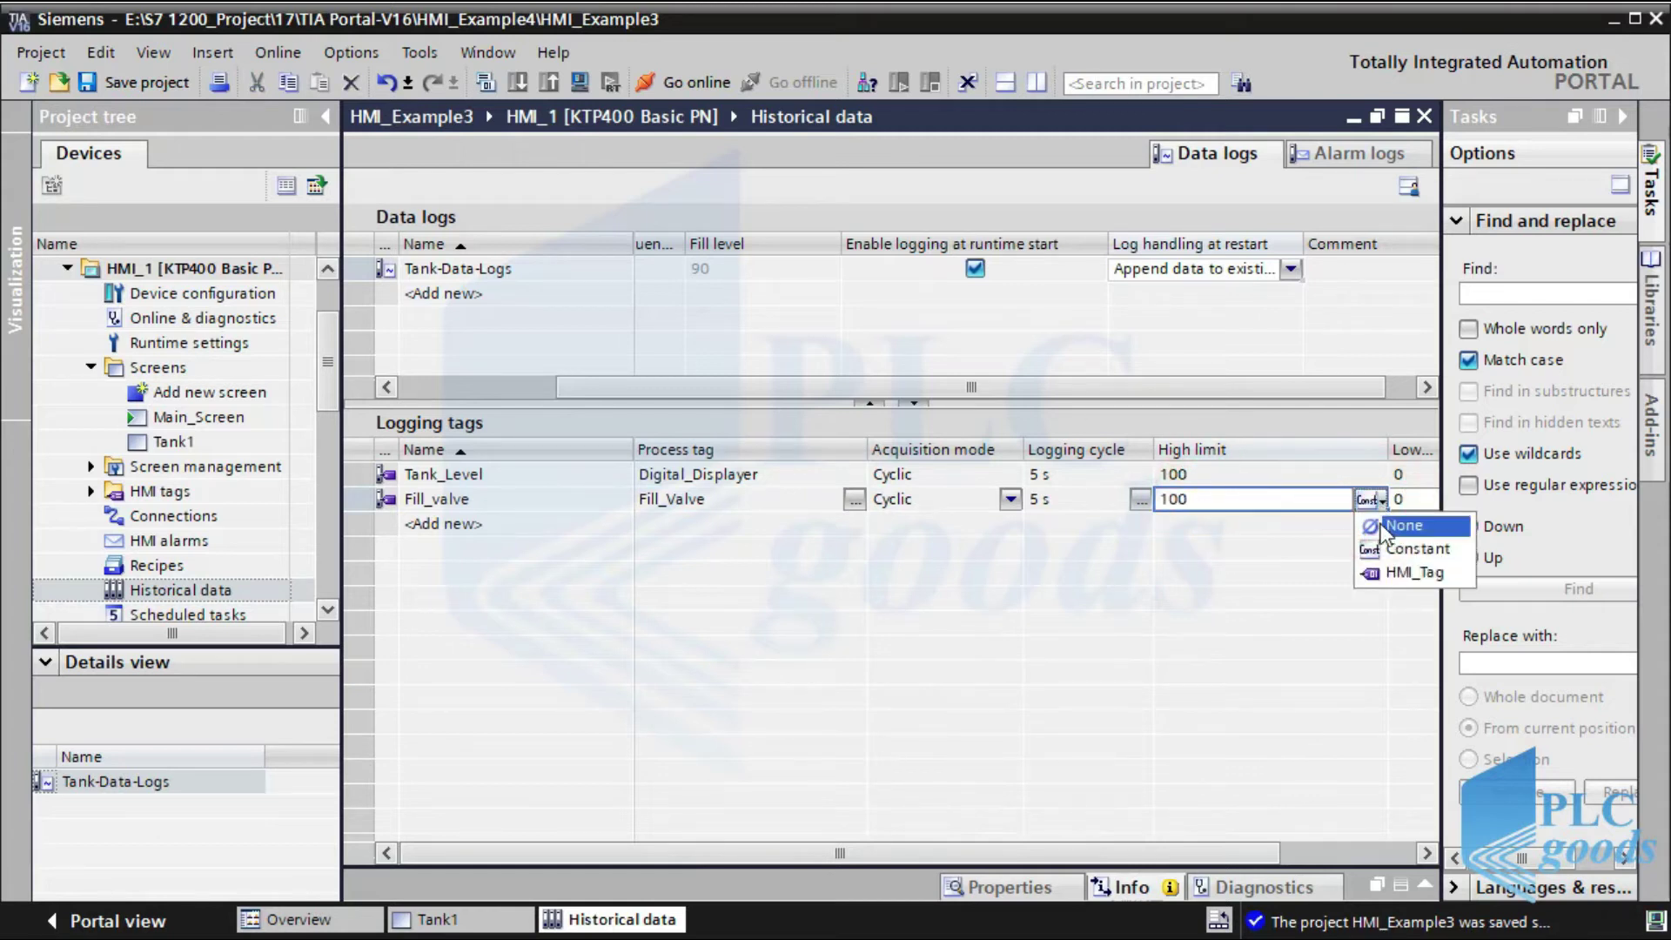
pyautogui.click(1403, 526)
pyautogui.moveTo(1208, 853); pyautogui.dragTo(1251, 857)
pyautogui.click(1225, 498)
pyautogui.click(1226, 499)
pyautogui.click(1236, 524)
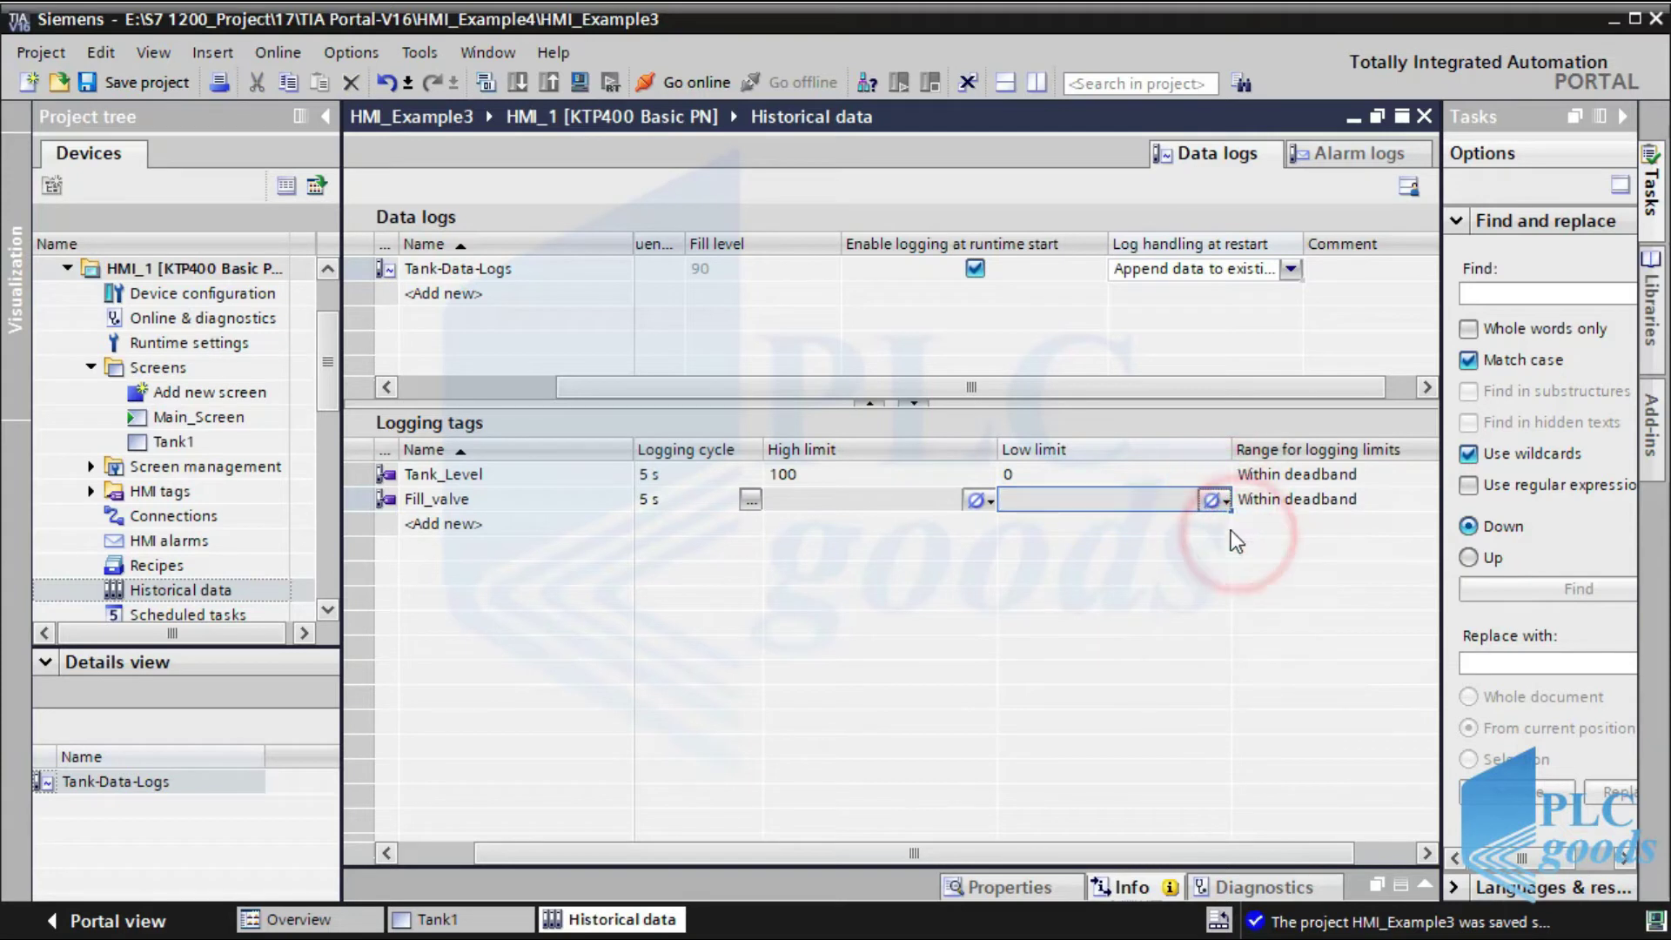
pyautogui.click(124, 93)
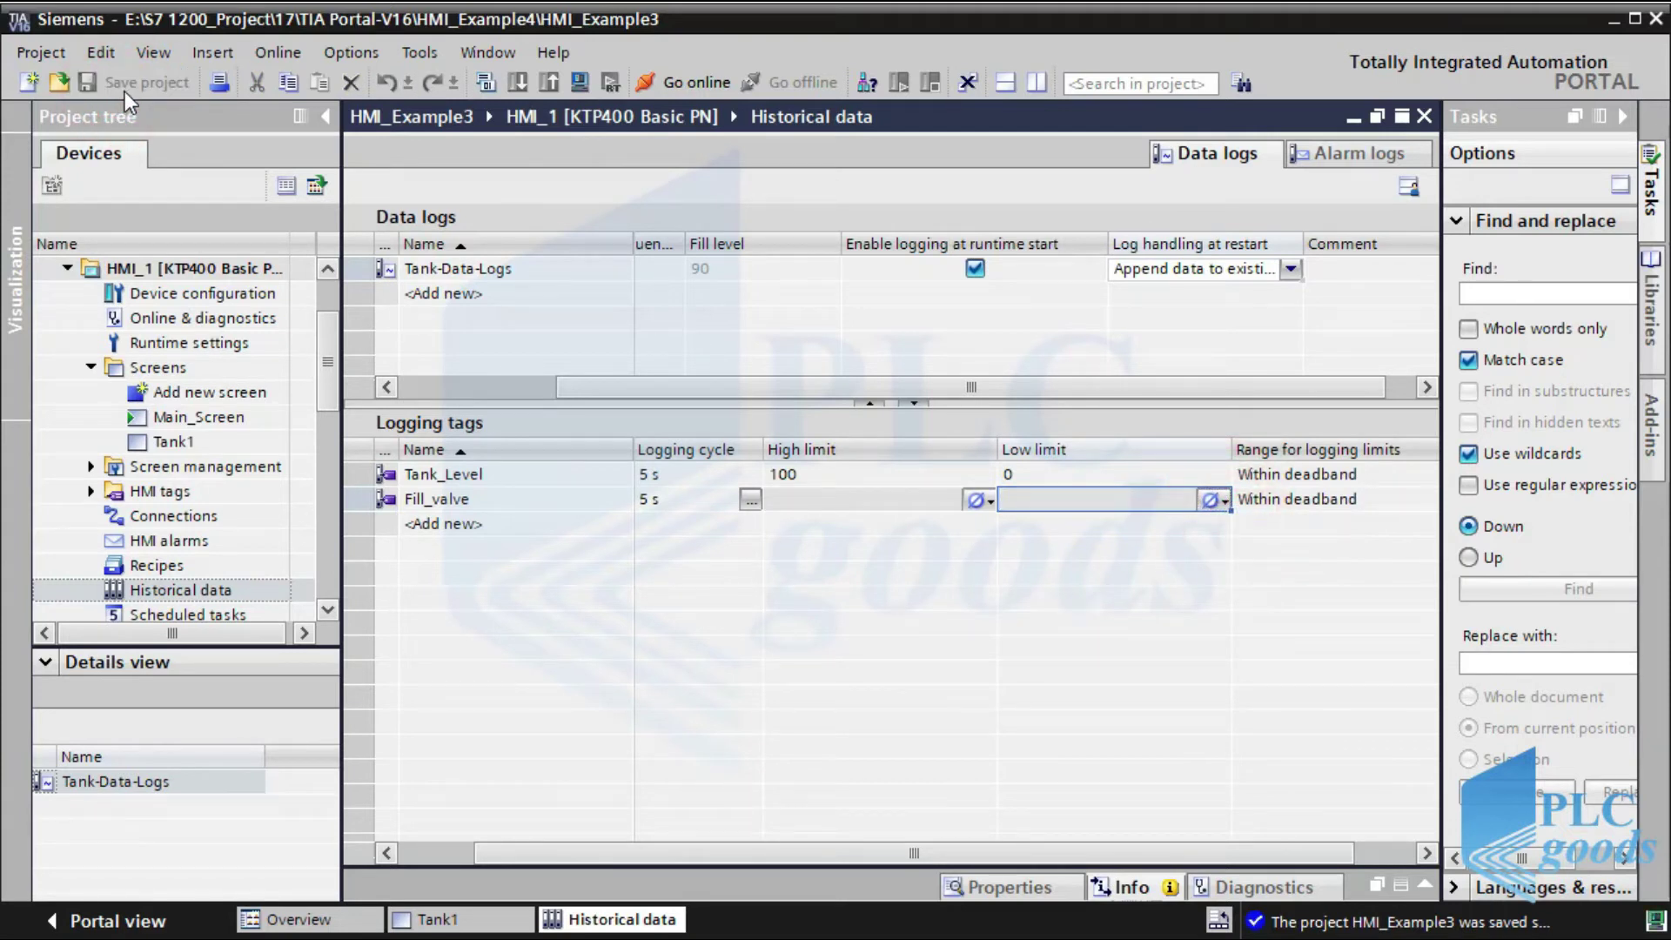
# Compile and run the HMI, then enter 90 as the Desired Level.
pyautogui.click(581, 83)
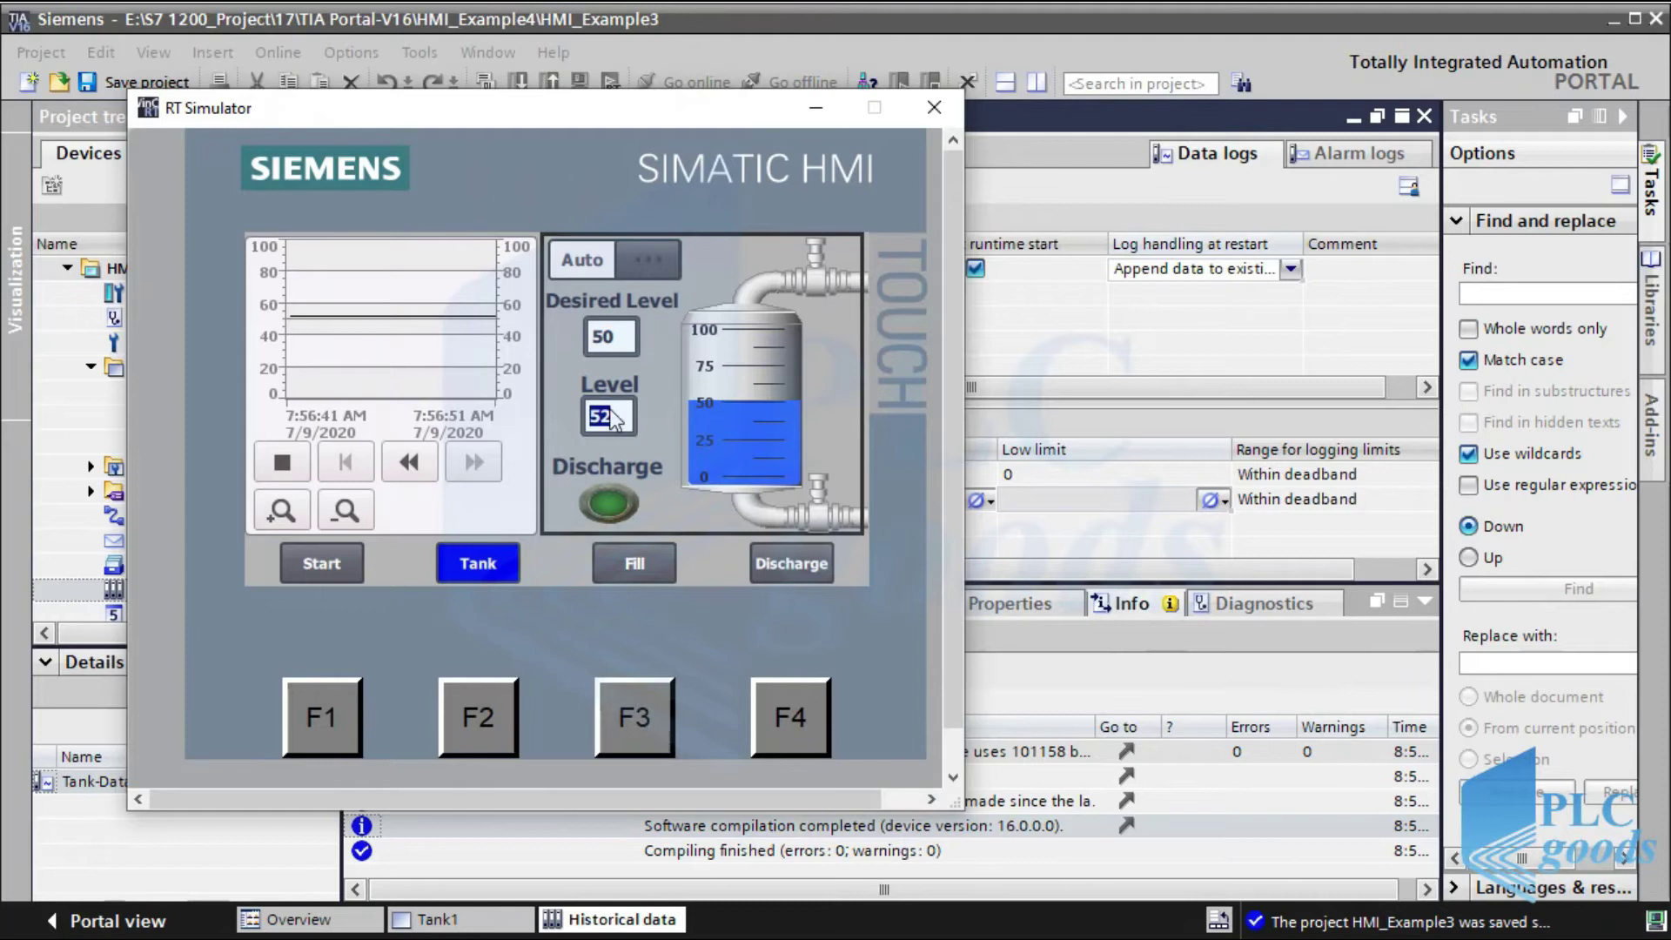
pyautogui.click(598, 343)
pyautogui.write('90')
pyautogui.press('Return')
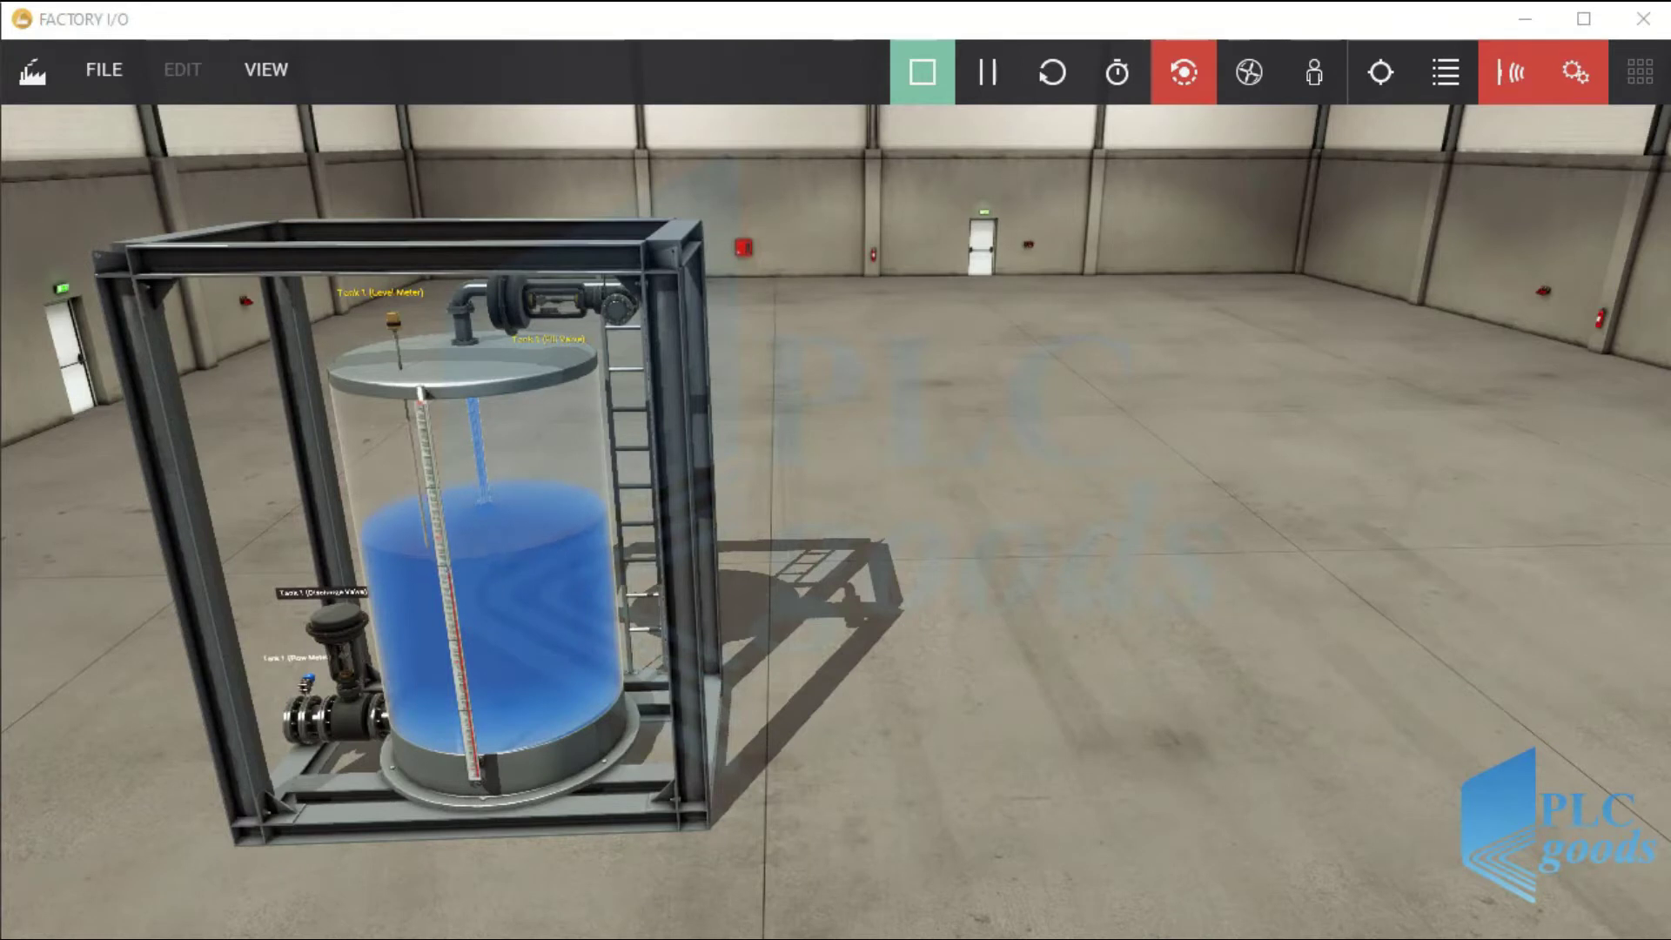
# Browse to C:\USB_X60.1\Tank-Data-Logs and open Tank-Data-Logs0.txt.
pyautogui.hotkey('alt', 'Tab')
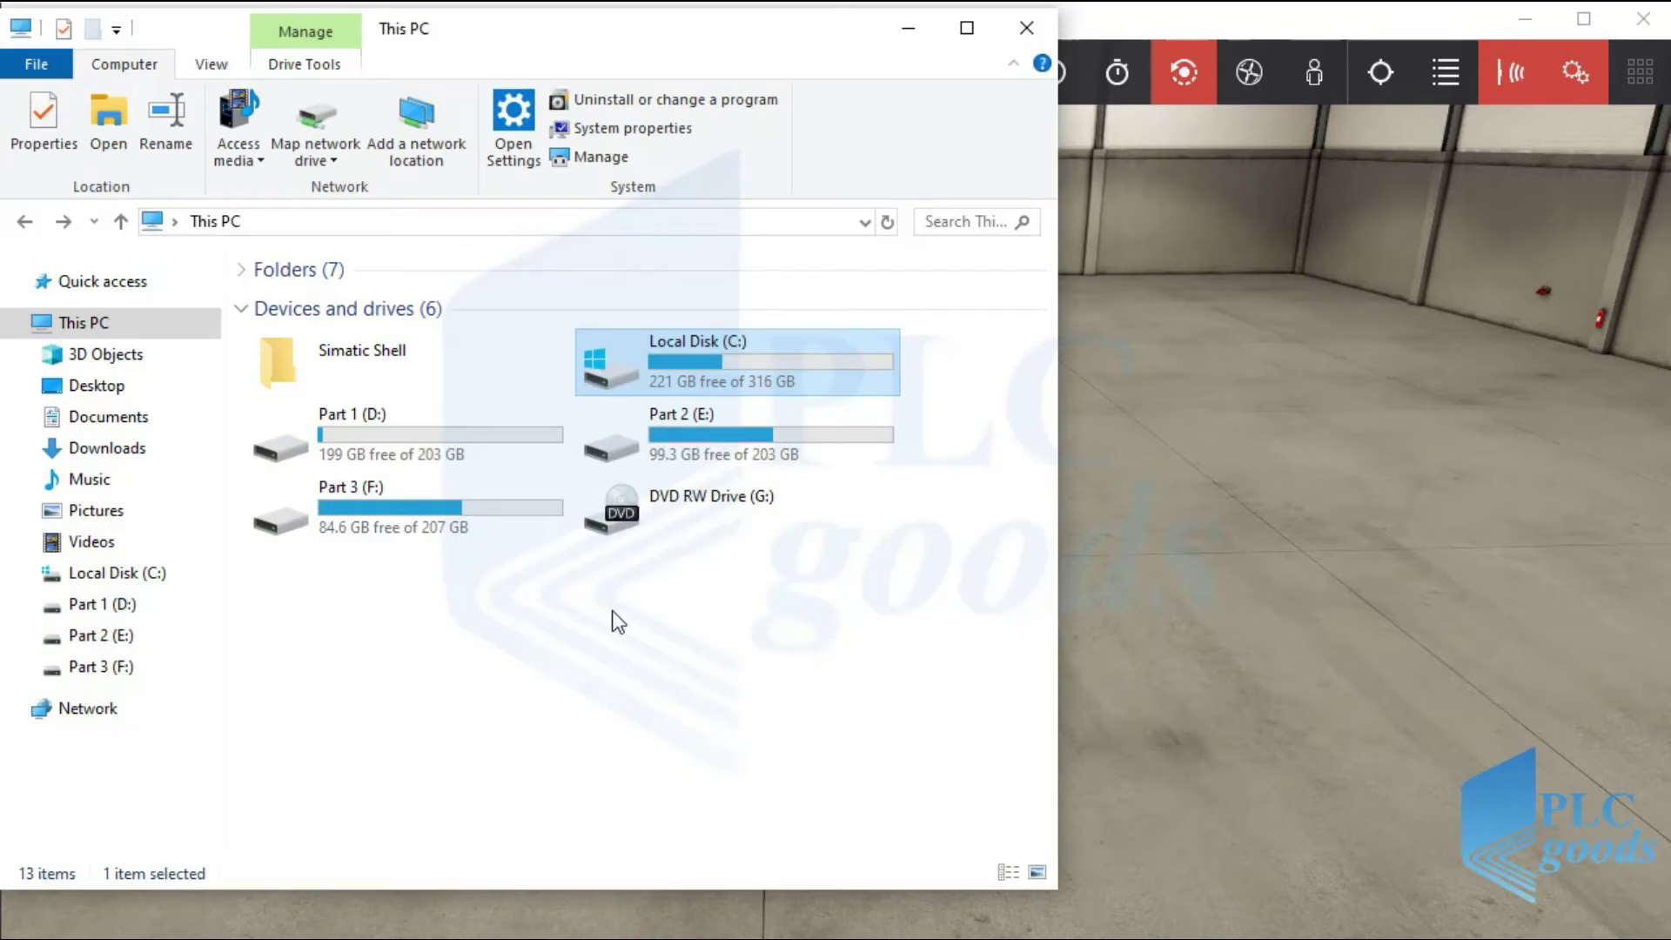
pyautogui.doubleClick(682, 357)
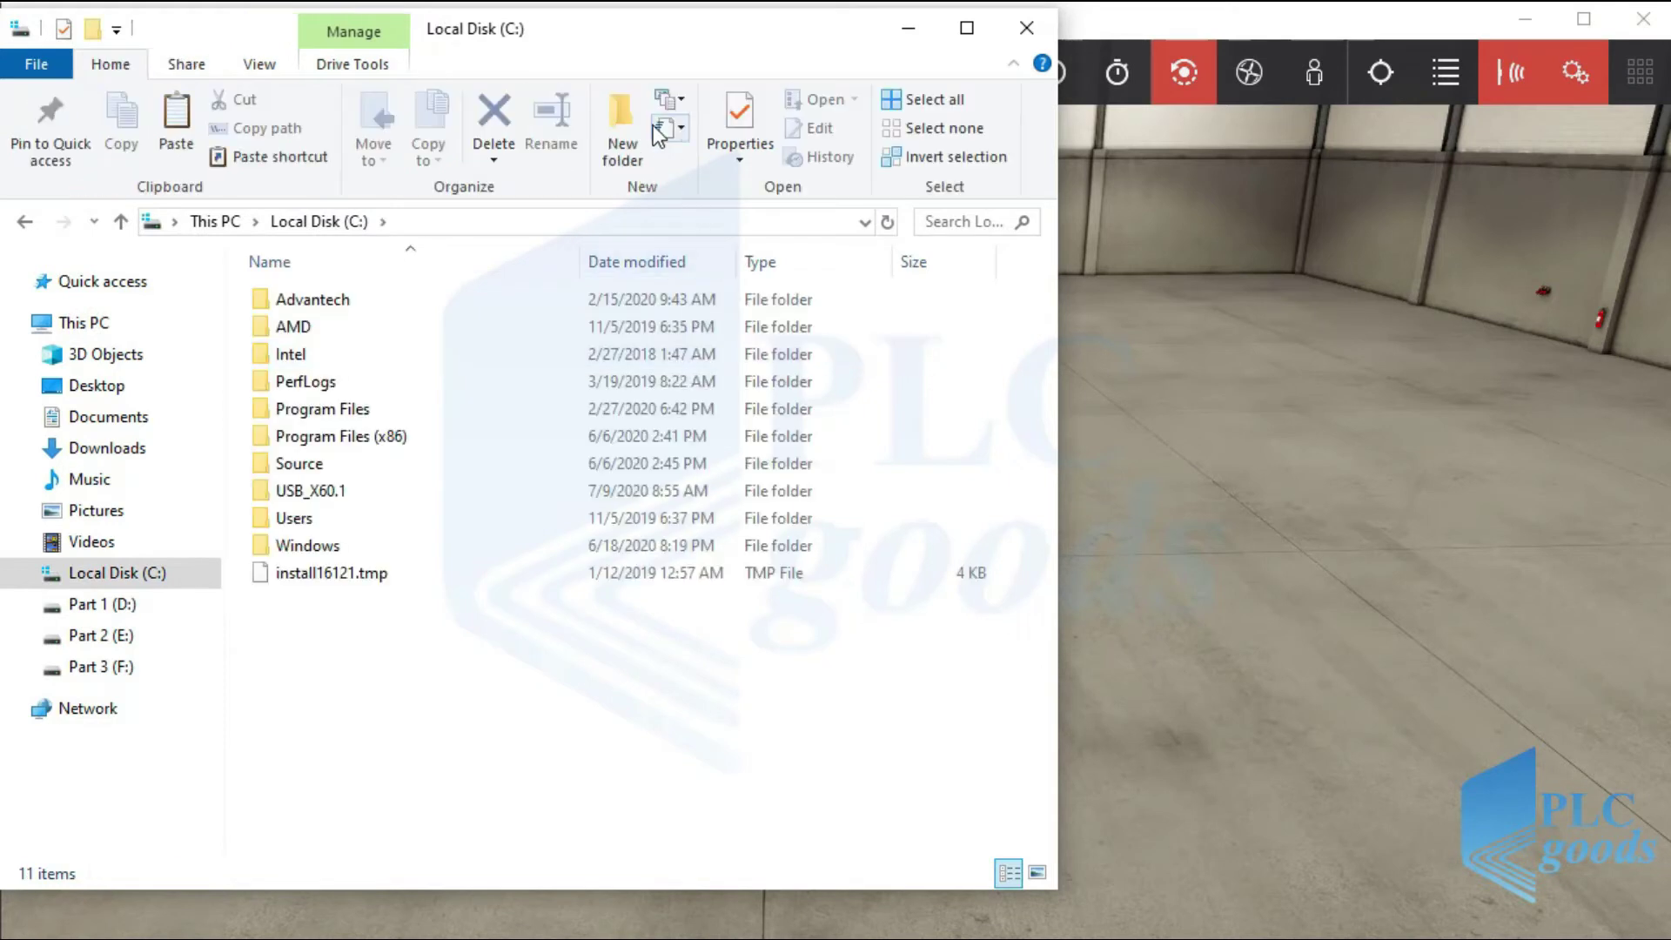
pyautogui.moveTo(644, 40); pyautogui.dragTo(1312, 31)
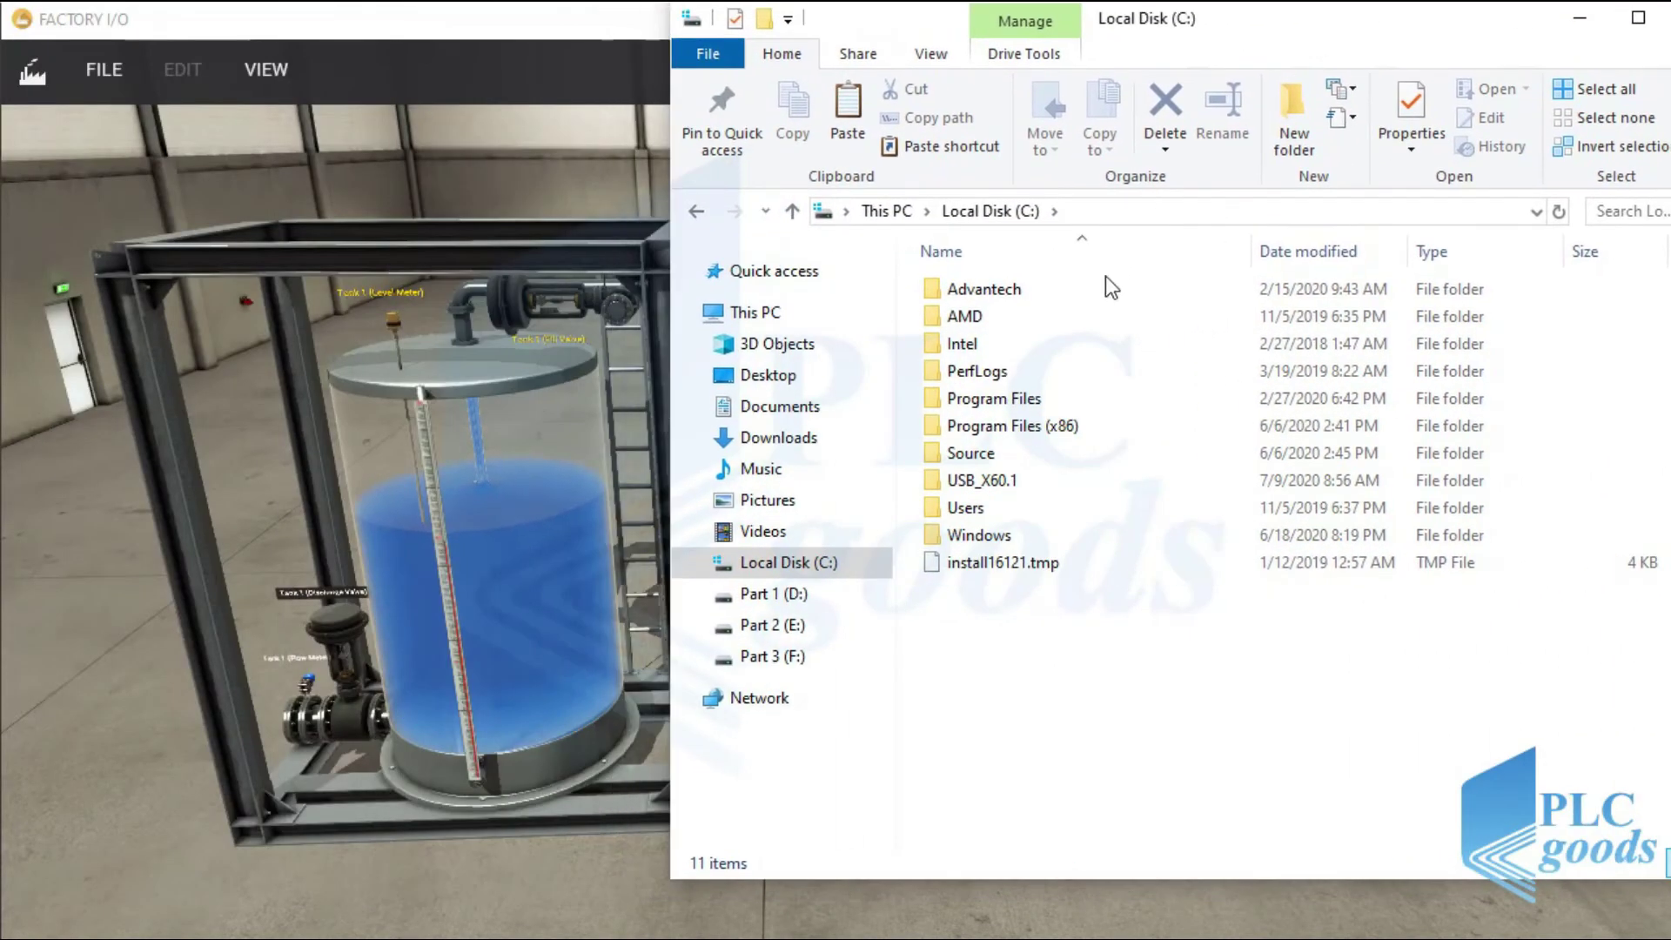
pyautogui.doubleClick(982, 482)
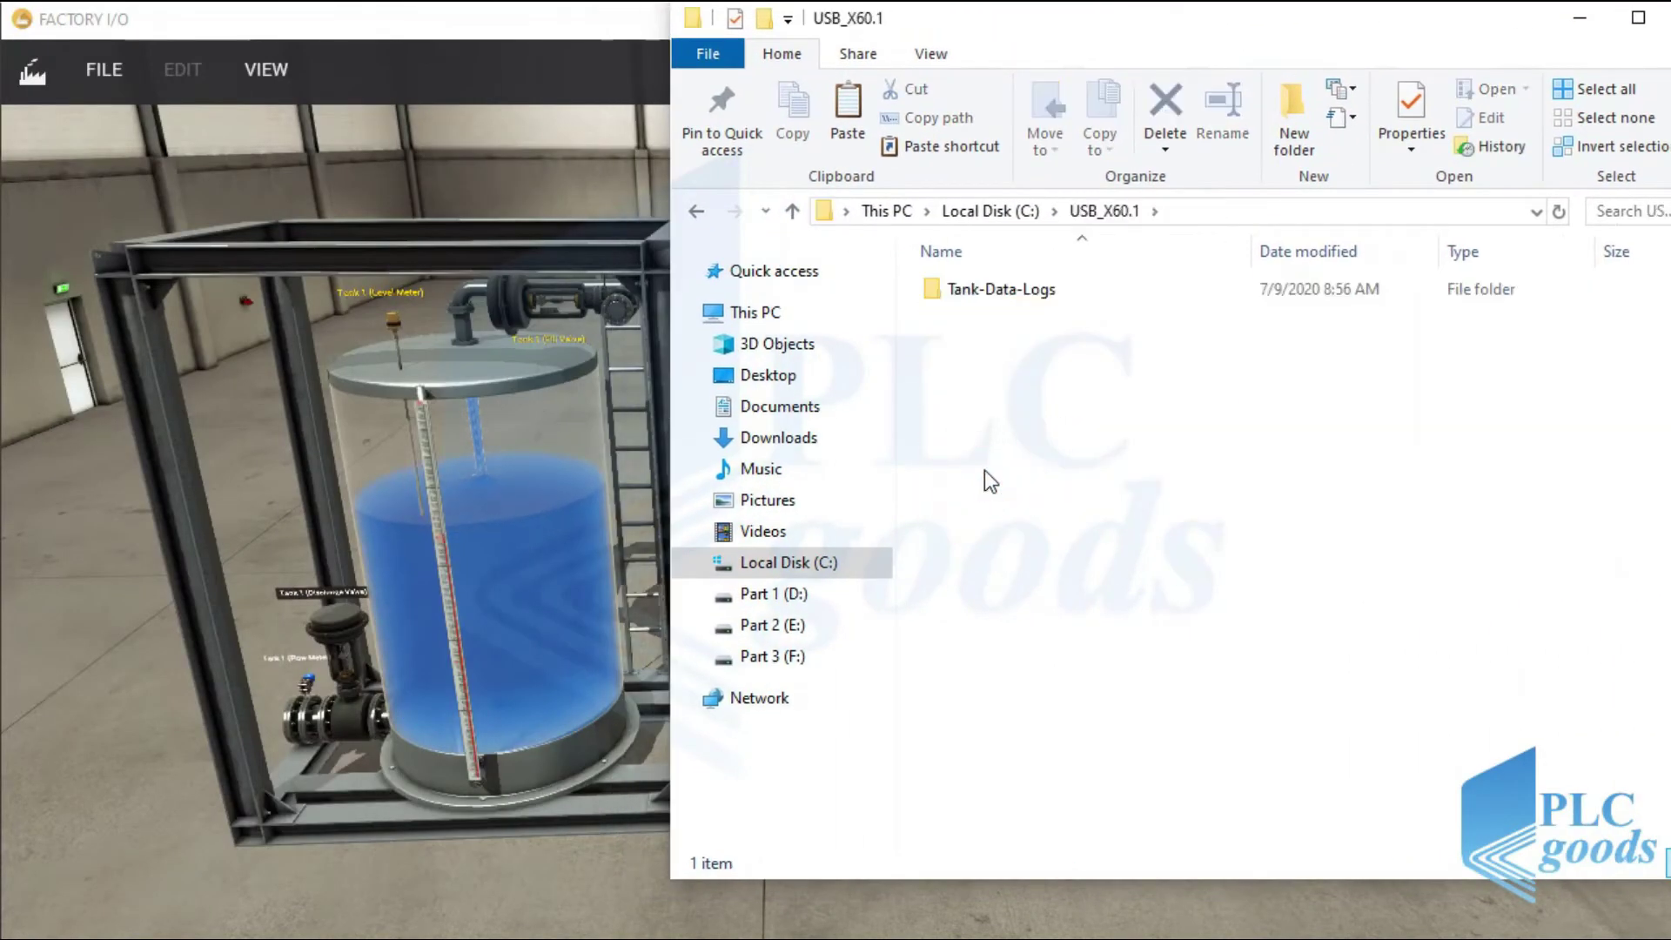
pyautogui.doubleClick(987, 286)
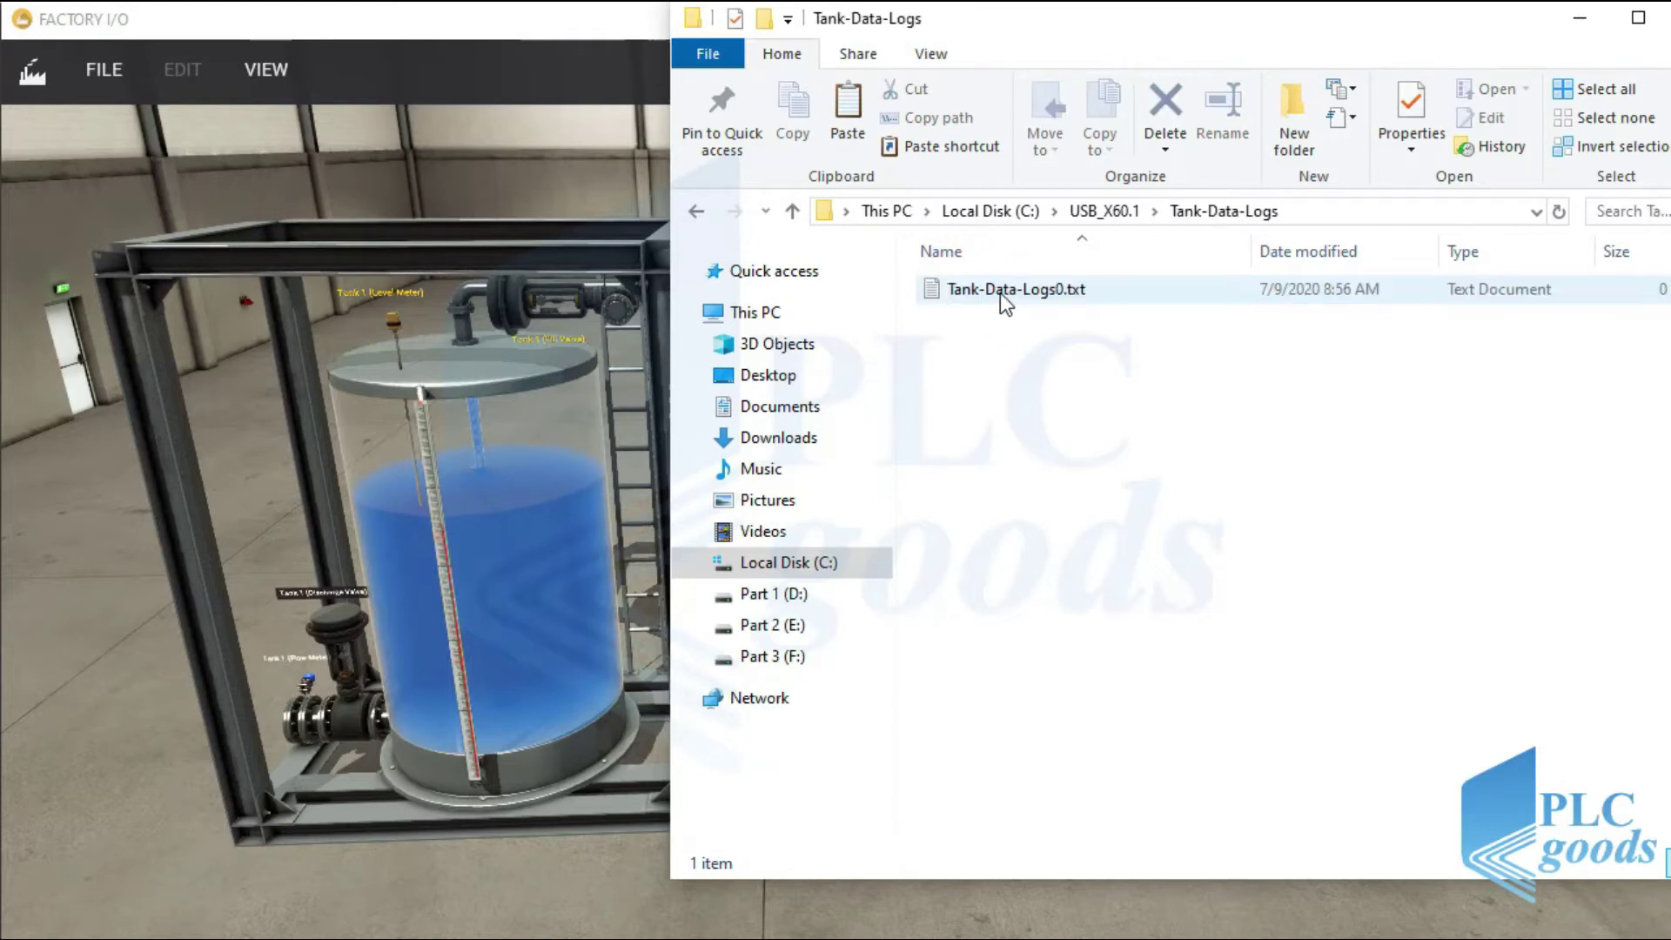
pyautogui.doubleClick(1000, 293)
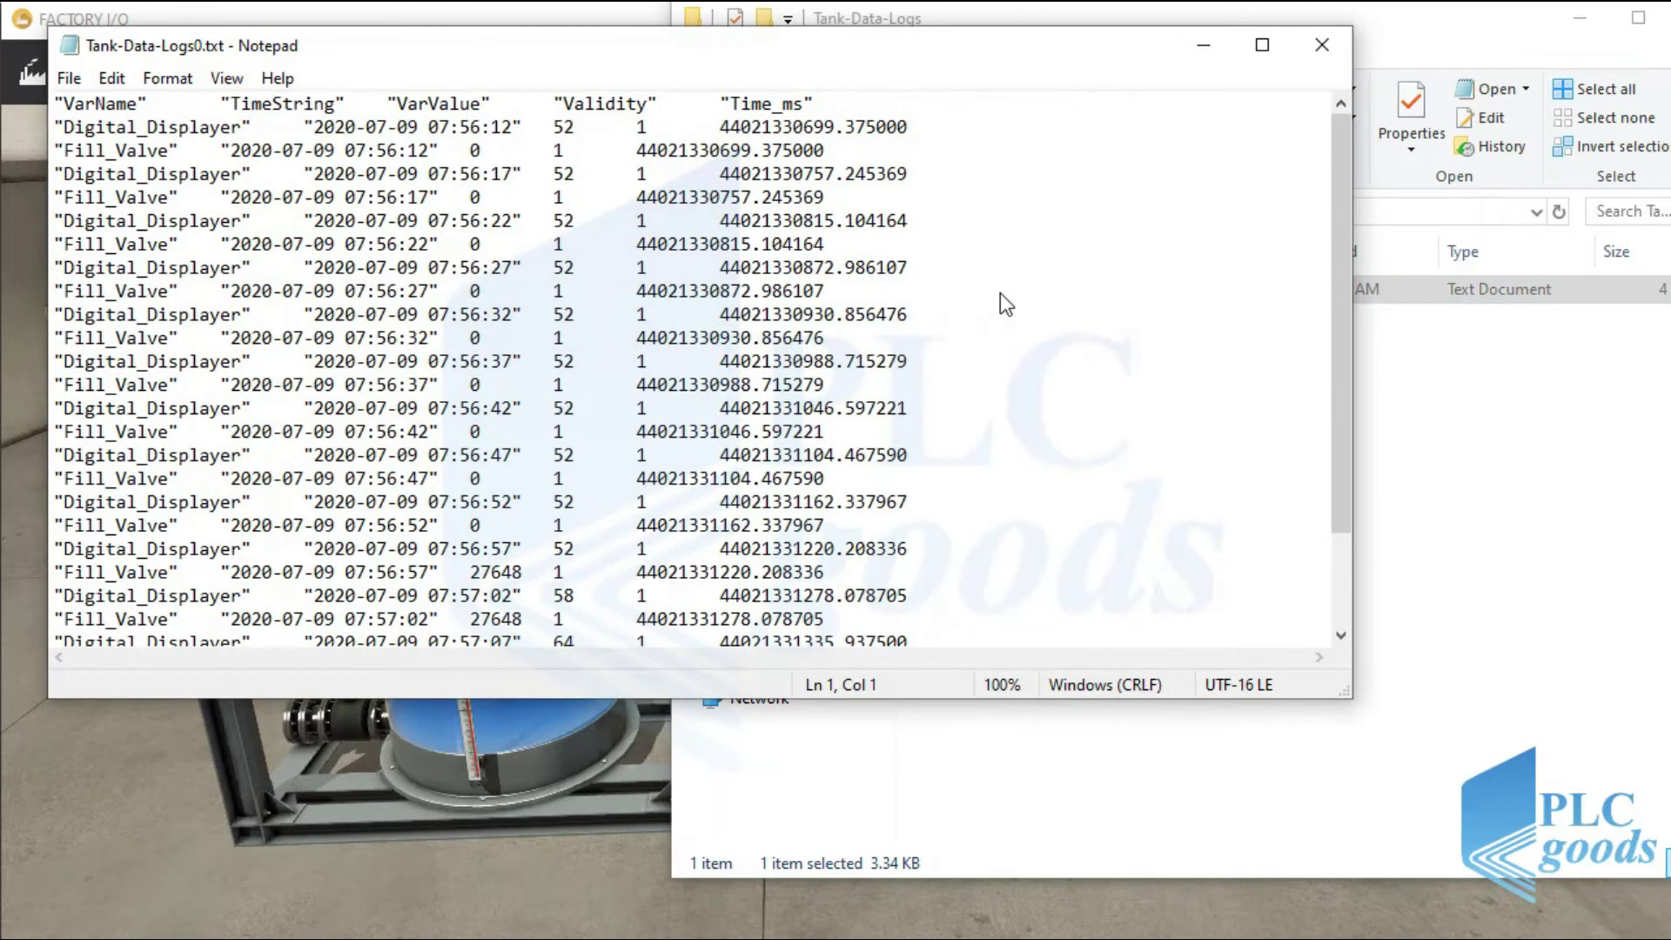
# Read through the logged Digital_Displayer entries, noting the level reaching 69.
pyautogui.moveTo(585, 45); pyautogui.dragTo(1219, 117)
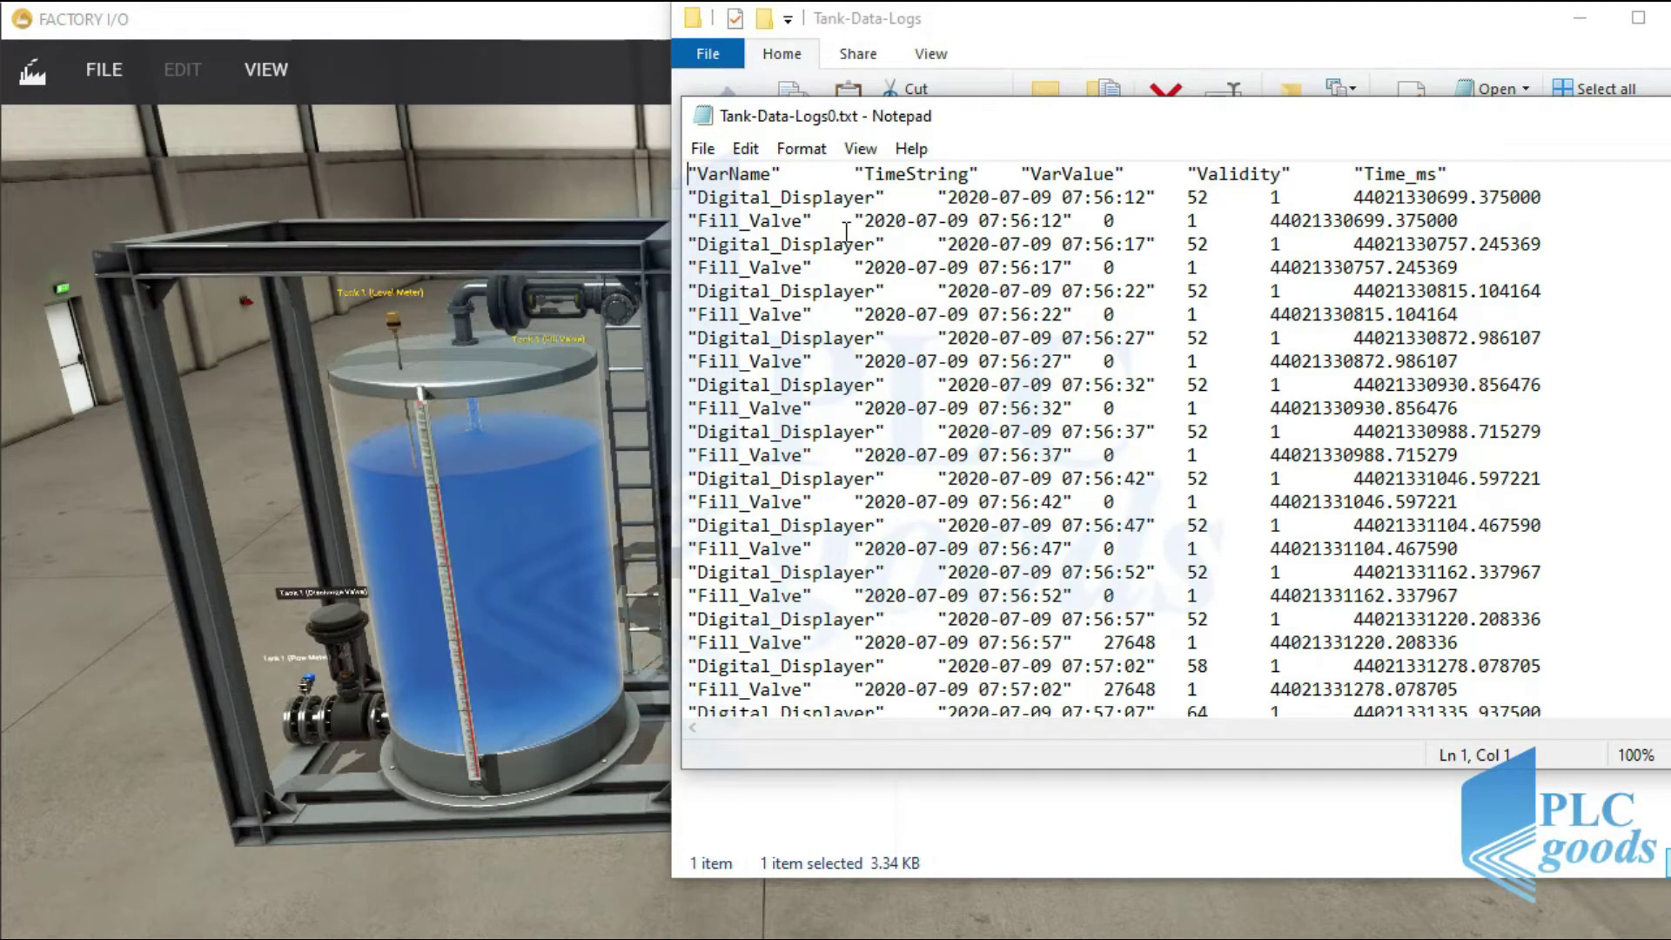
pyautogui.moveTo(699, 197); pyautogui.dragTo(1207, 195)
pyautogui.click(1203, 195)
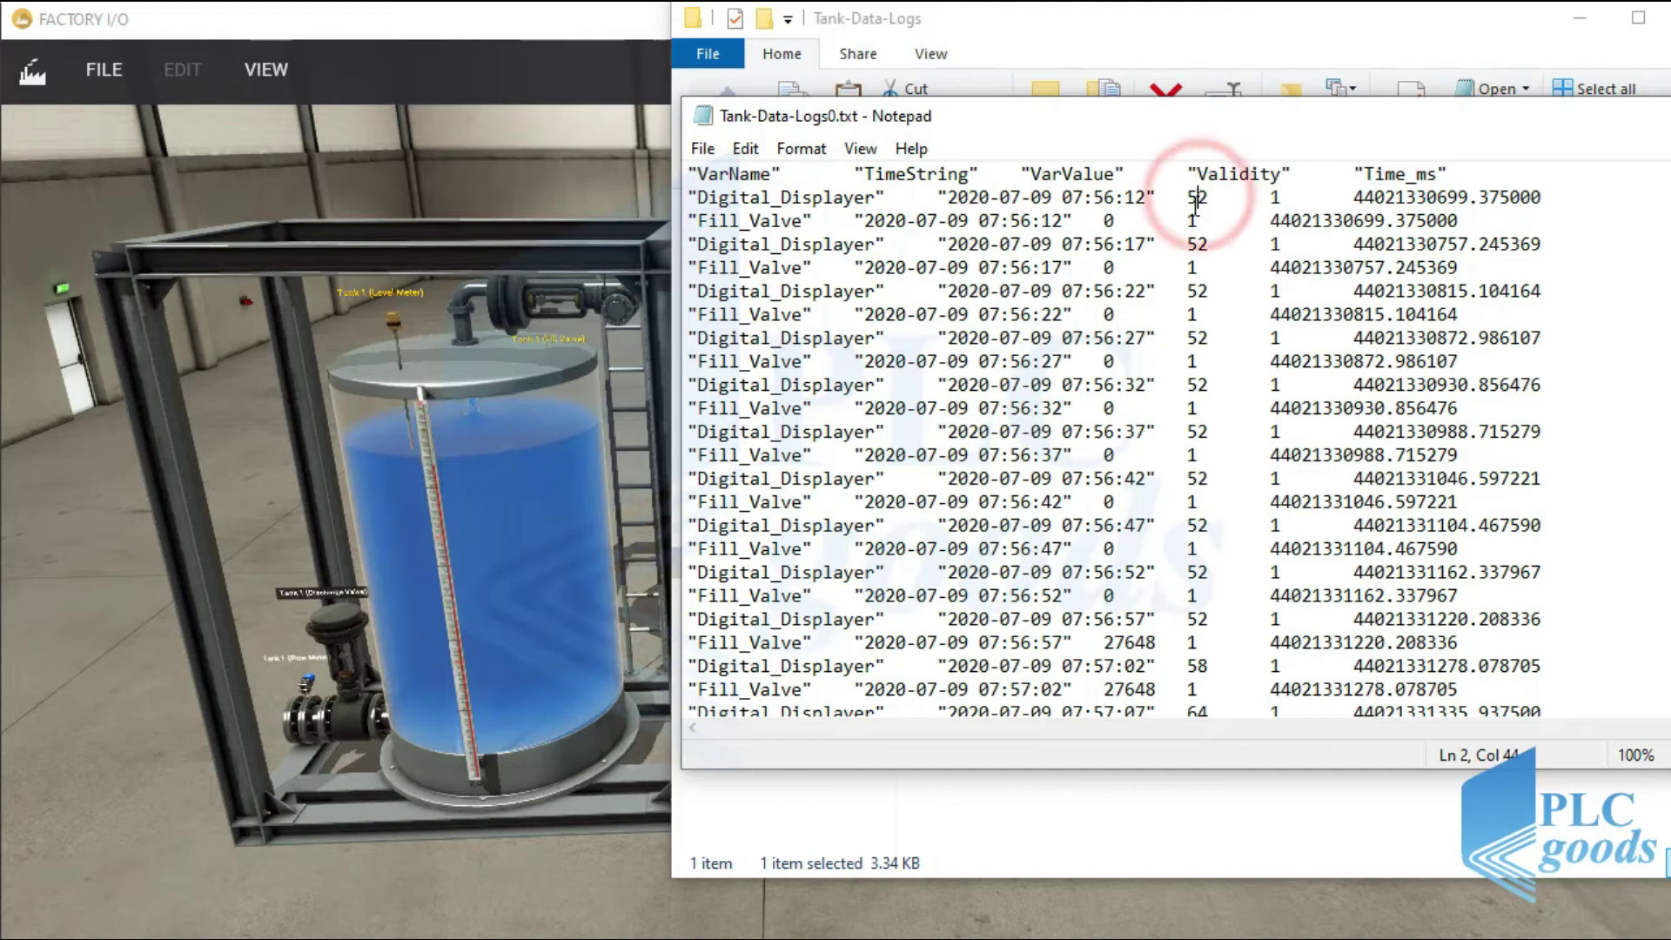
pyautogui.click(1199, 408)
pyautogui.scroll(-2, 1175, 523)
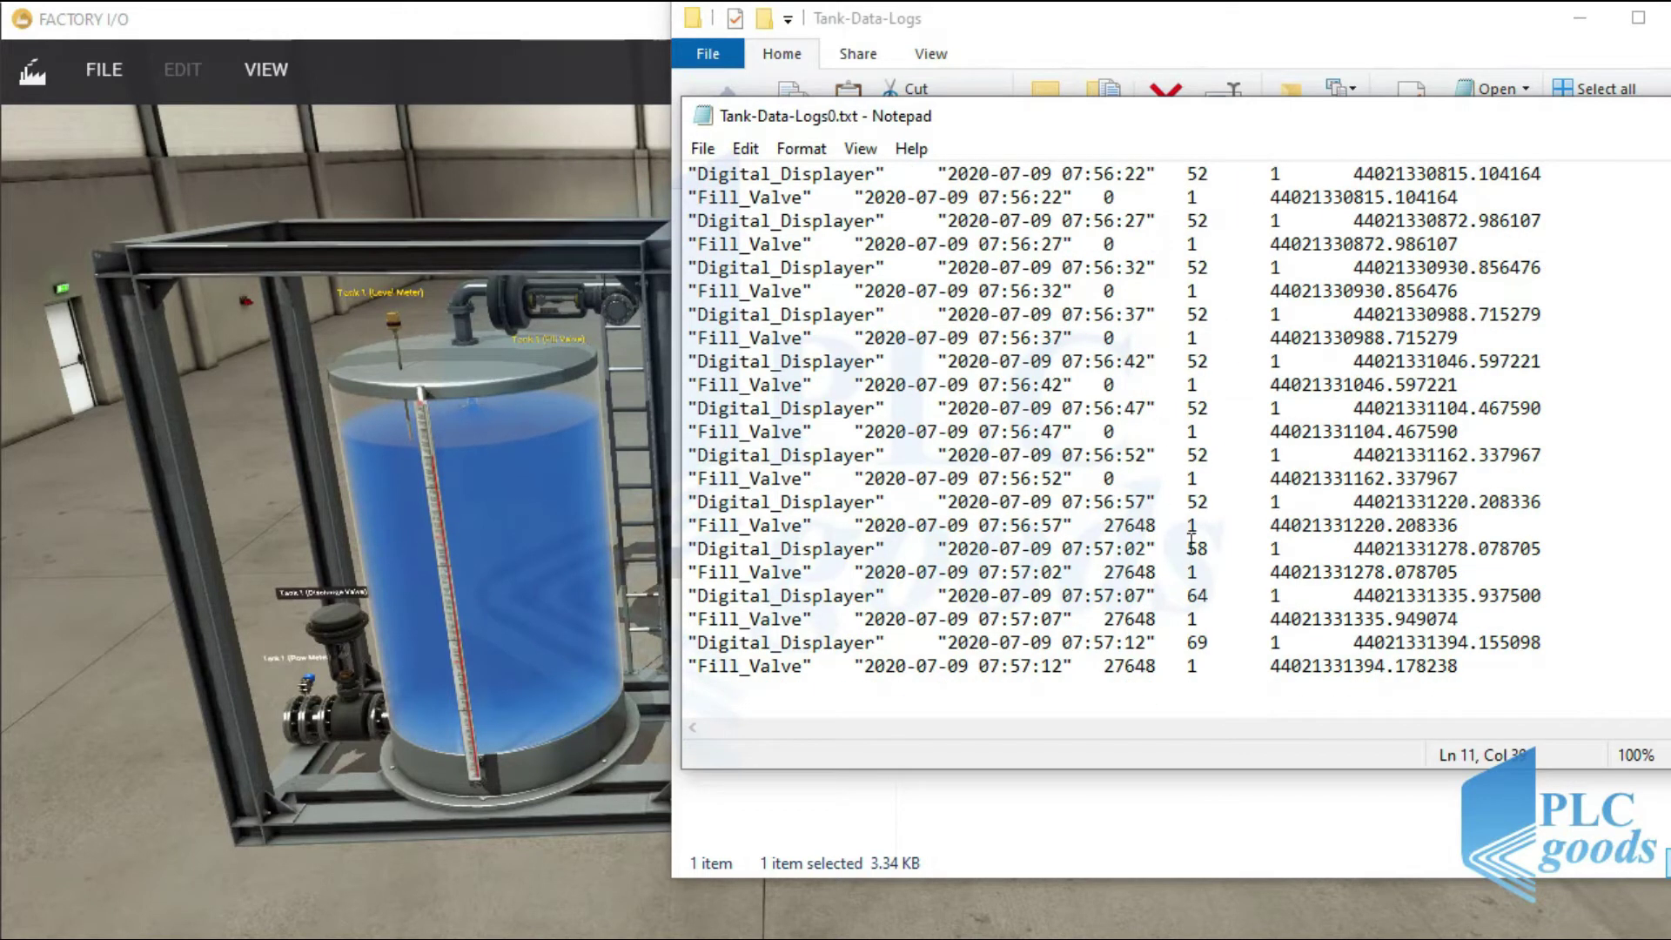
pyautogui.click(1191, 540)
pyautogui.click(1190, 645)
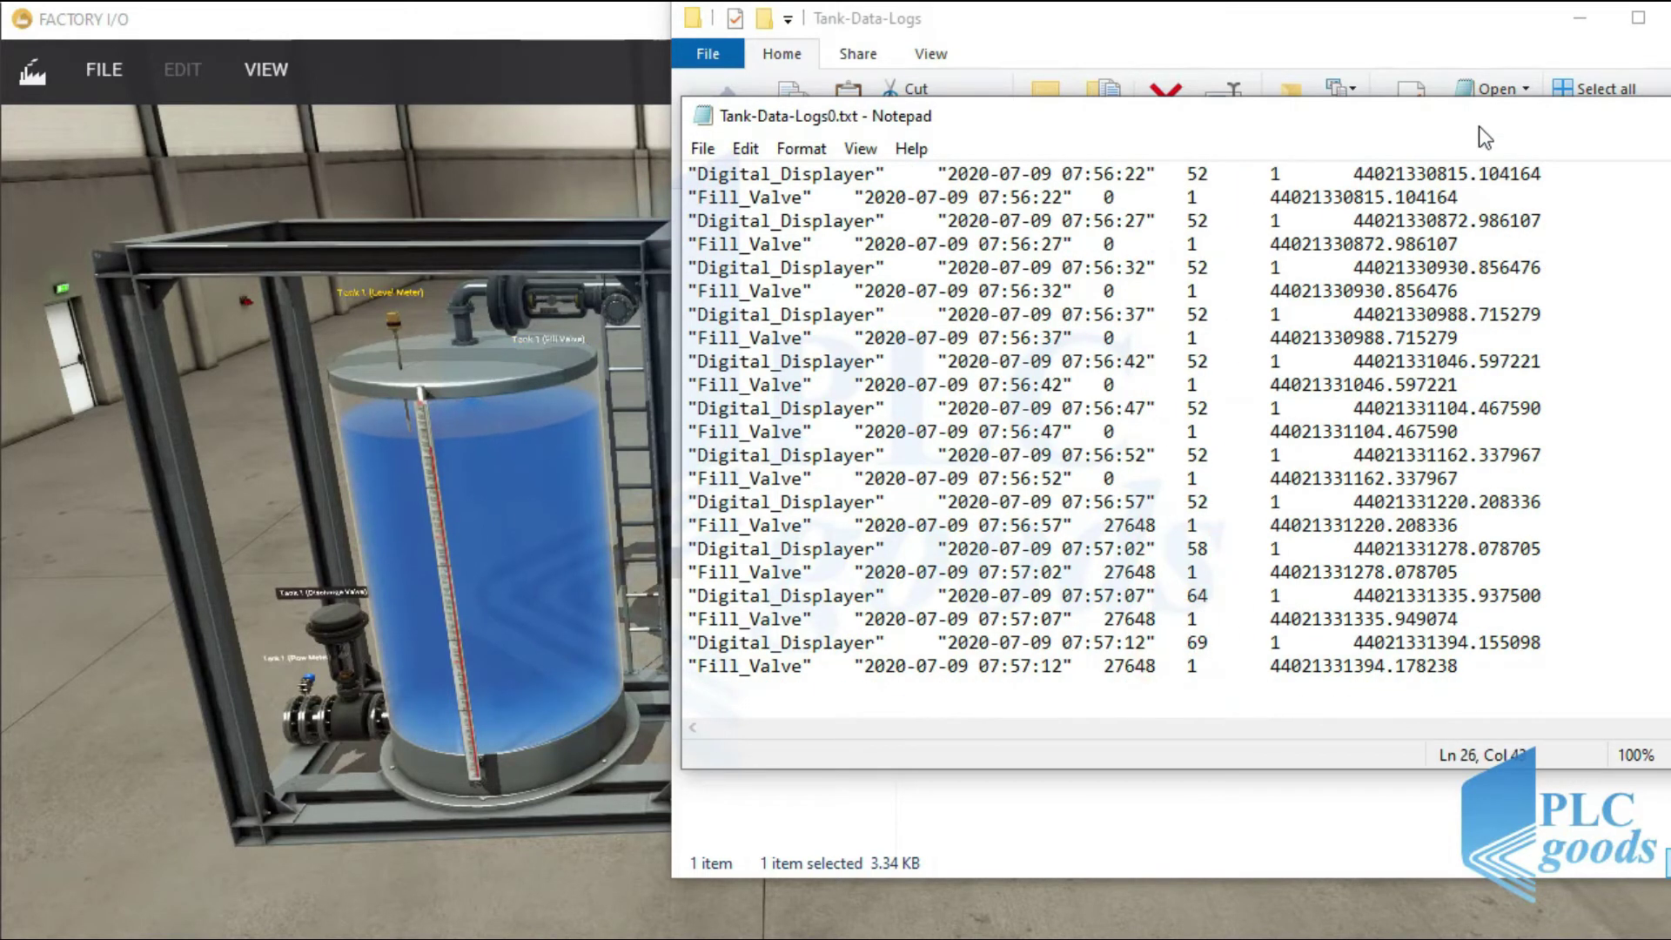
# Close and reopen Tank-Data-Logs0.txt to see newer entries ending at level 90.
pyautogui.click(1633, 159)
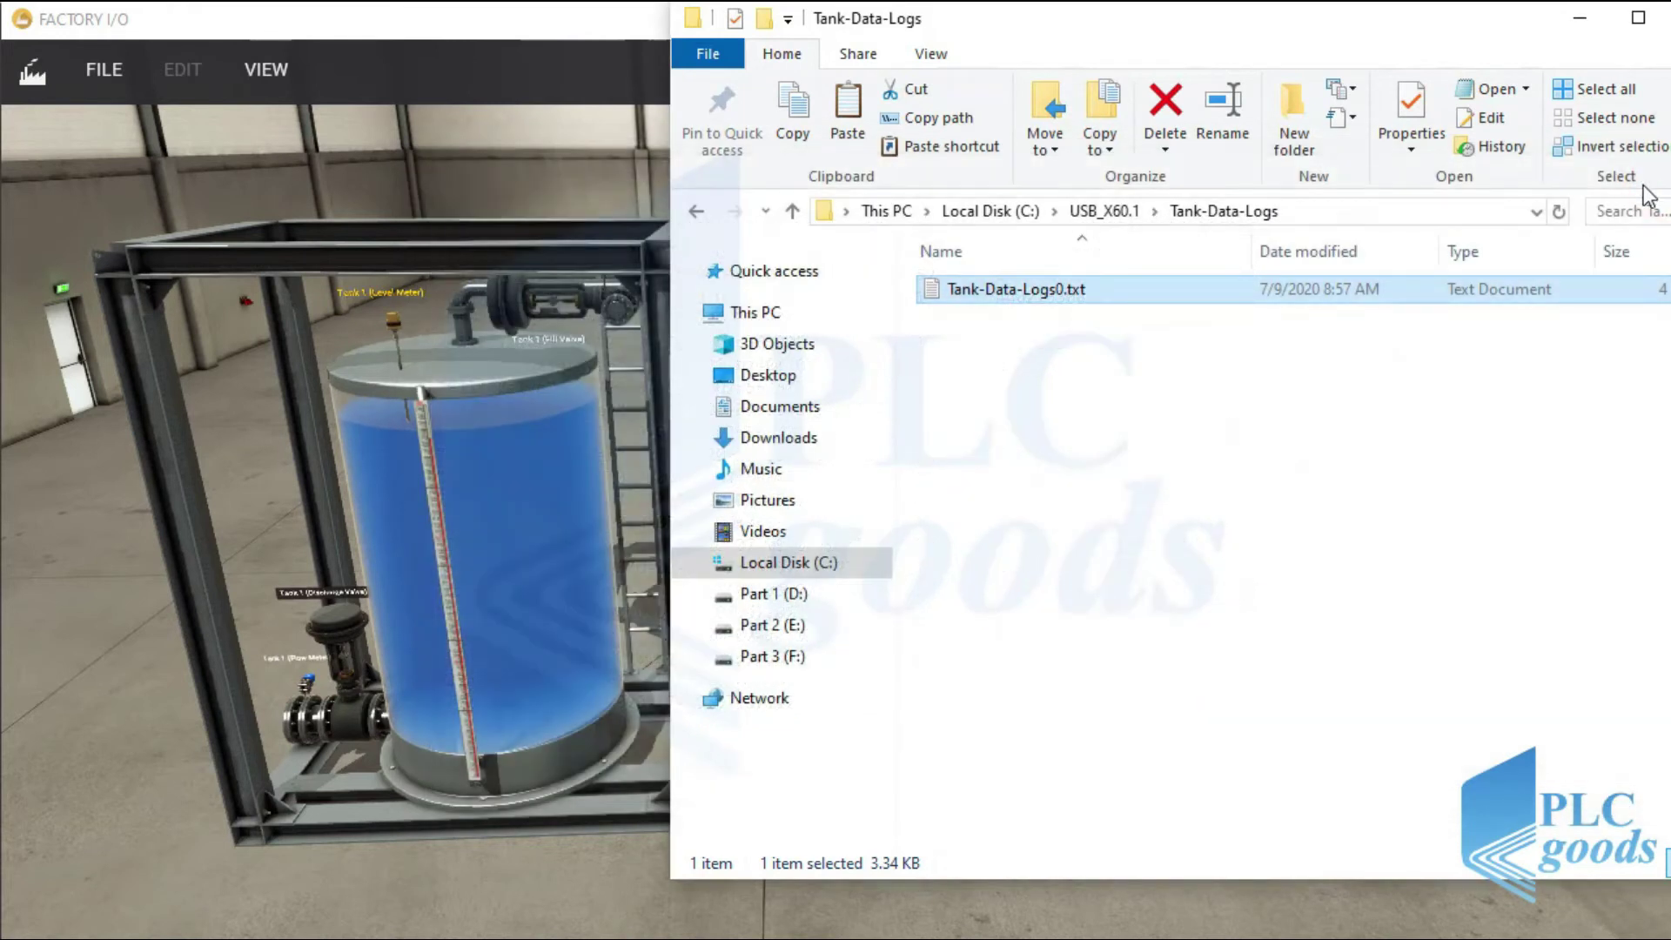
pyautogui.doubleClick(1051, 290)
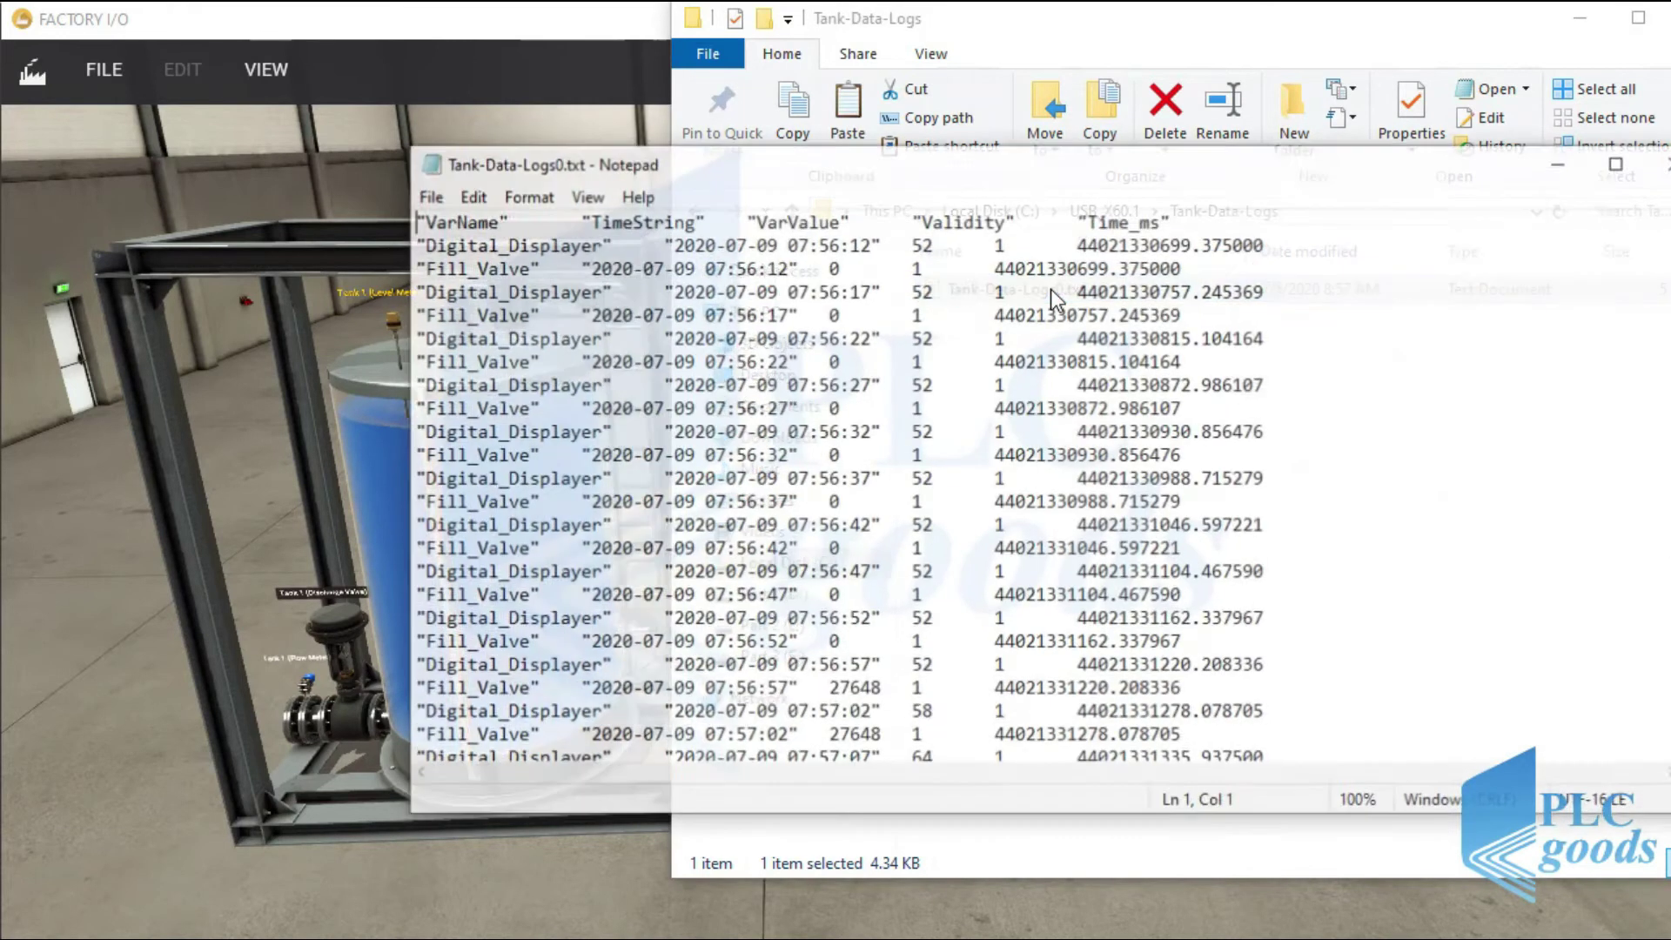
pyautogui.click(927, 249)
pyautogui.scroll(-5, 927, 257)
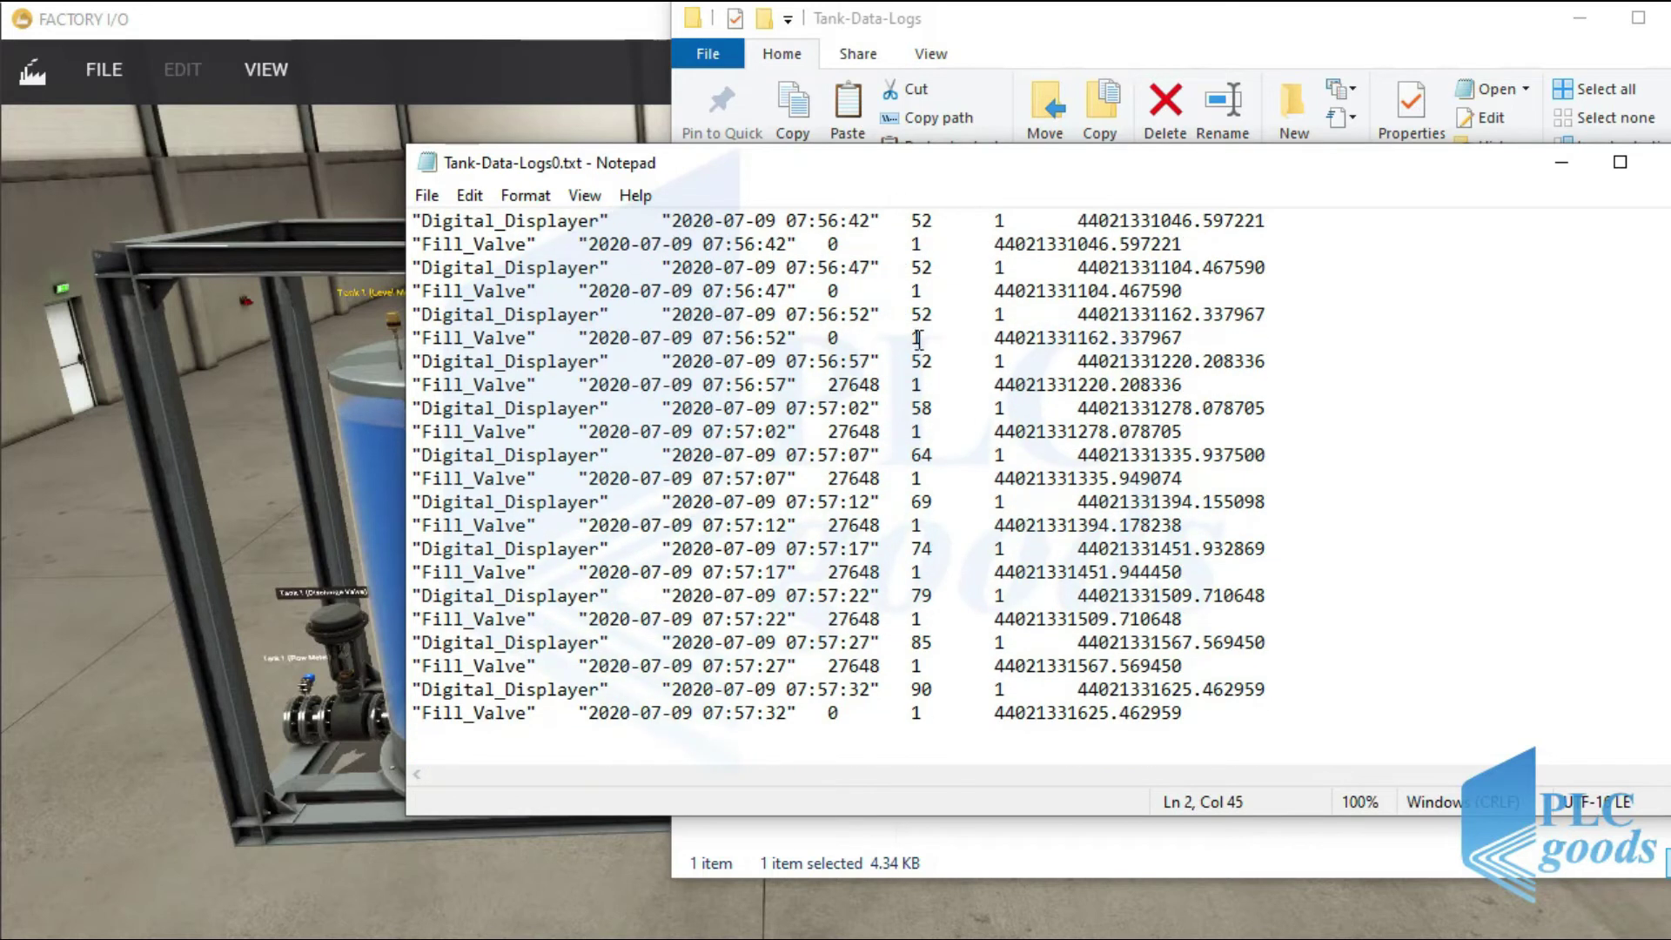
pyautogui.click(923, 690)
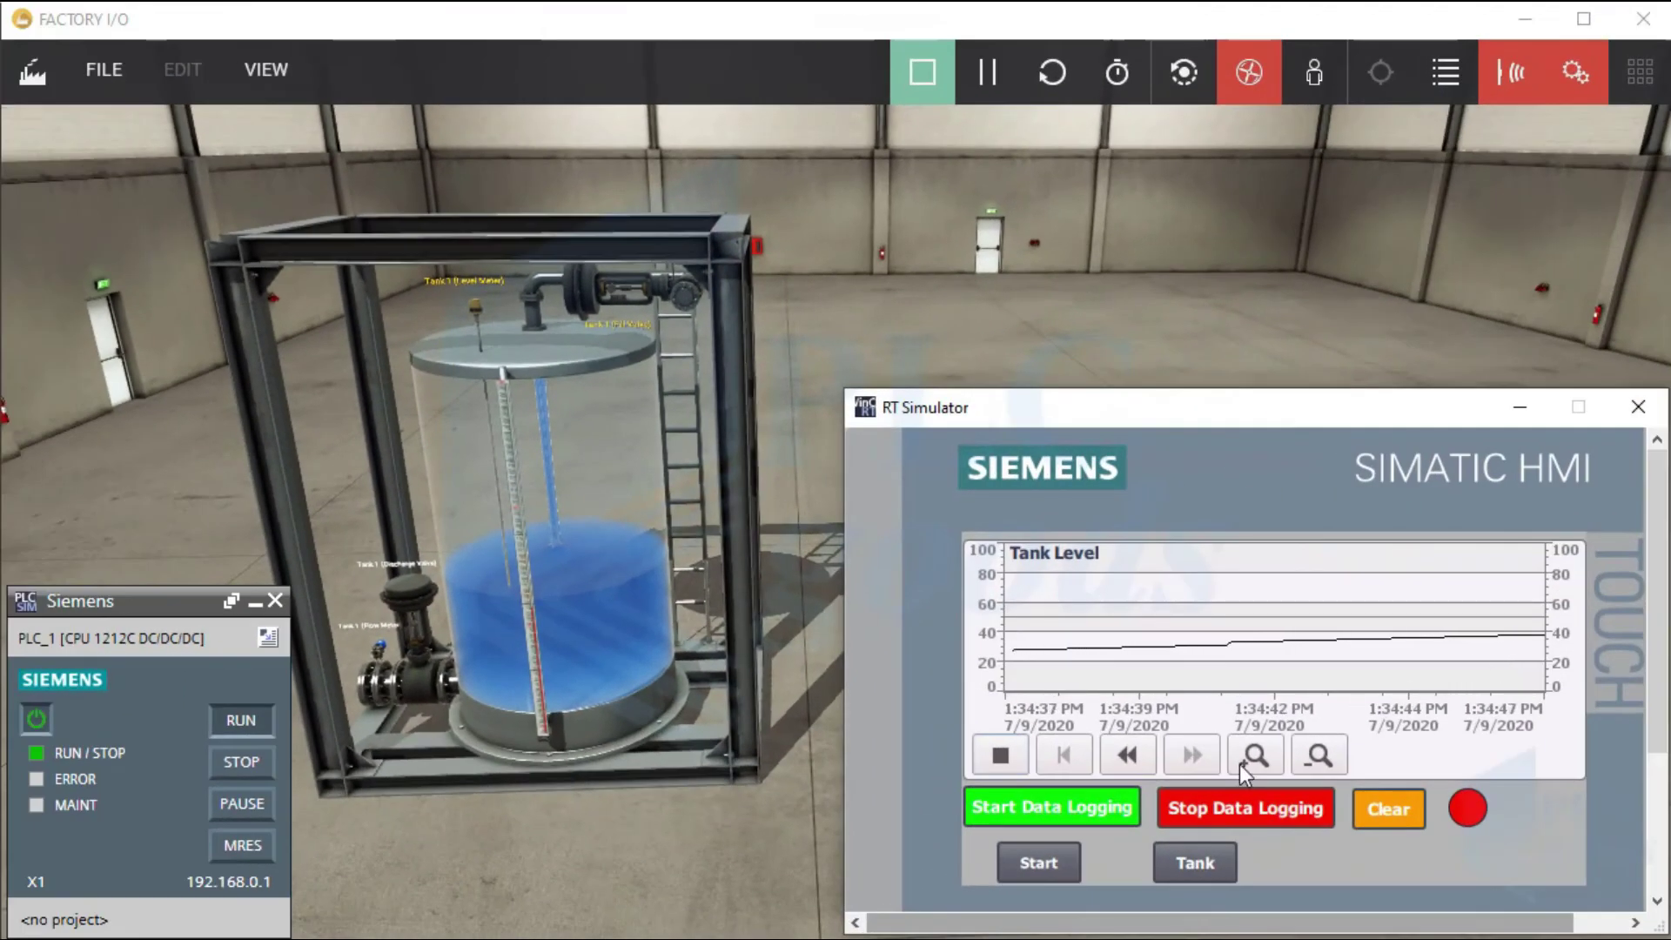
# Start data logging on the HMI, then stop it again.
pyautogui.click(1073, 808)
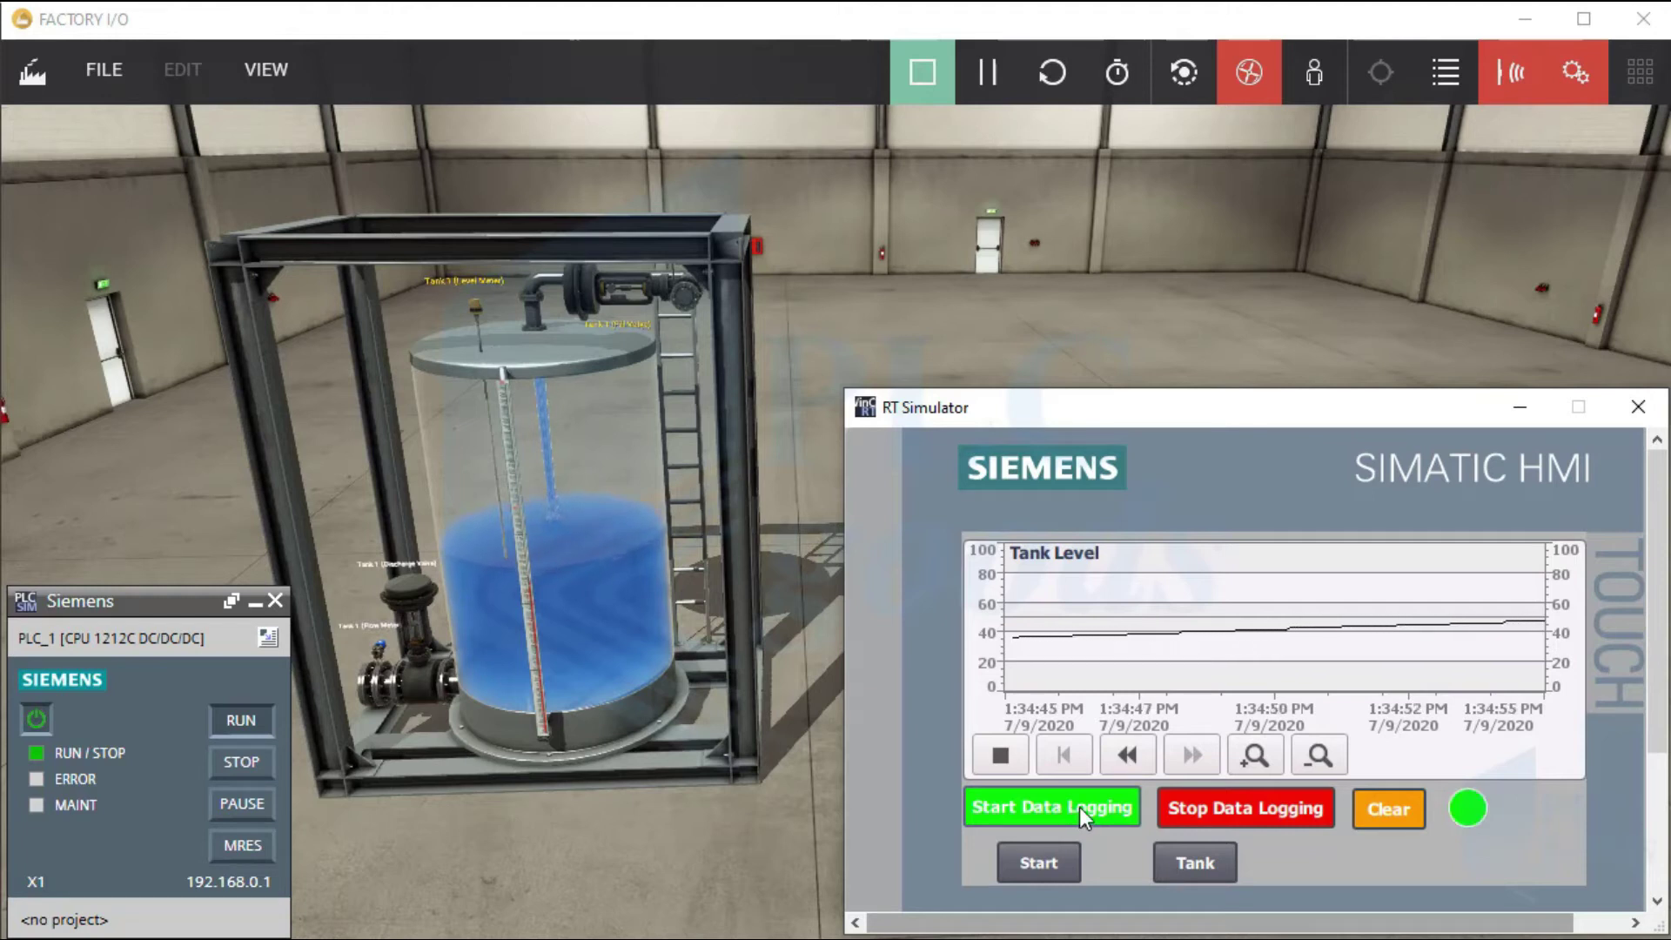
pyautogui.click(1213, 805)
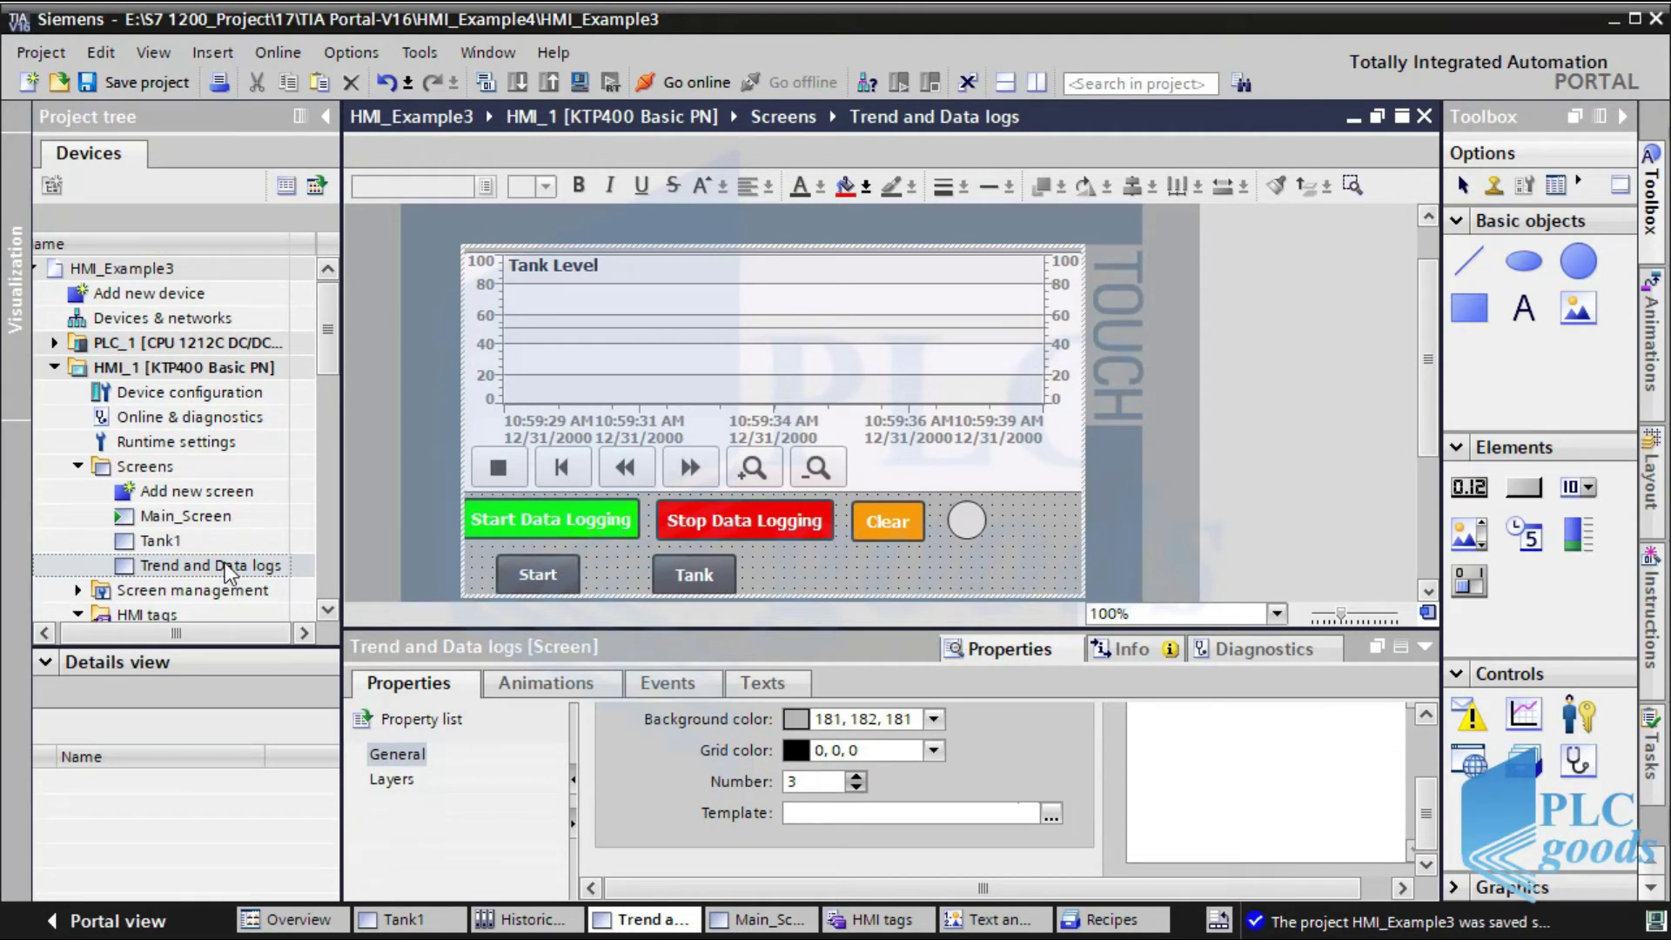
pyautogui.click(521, 519)
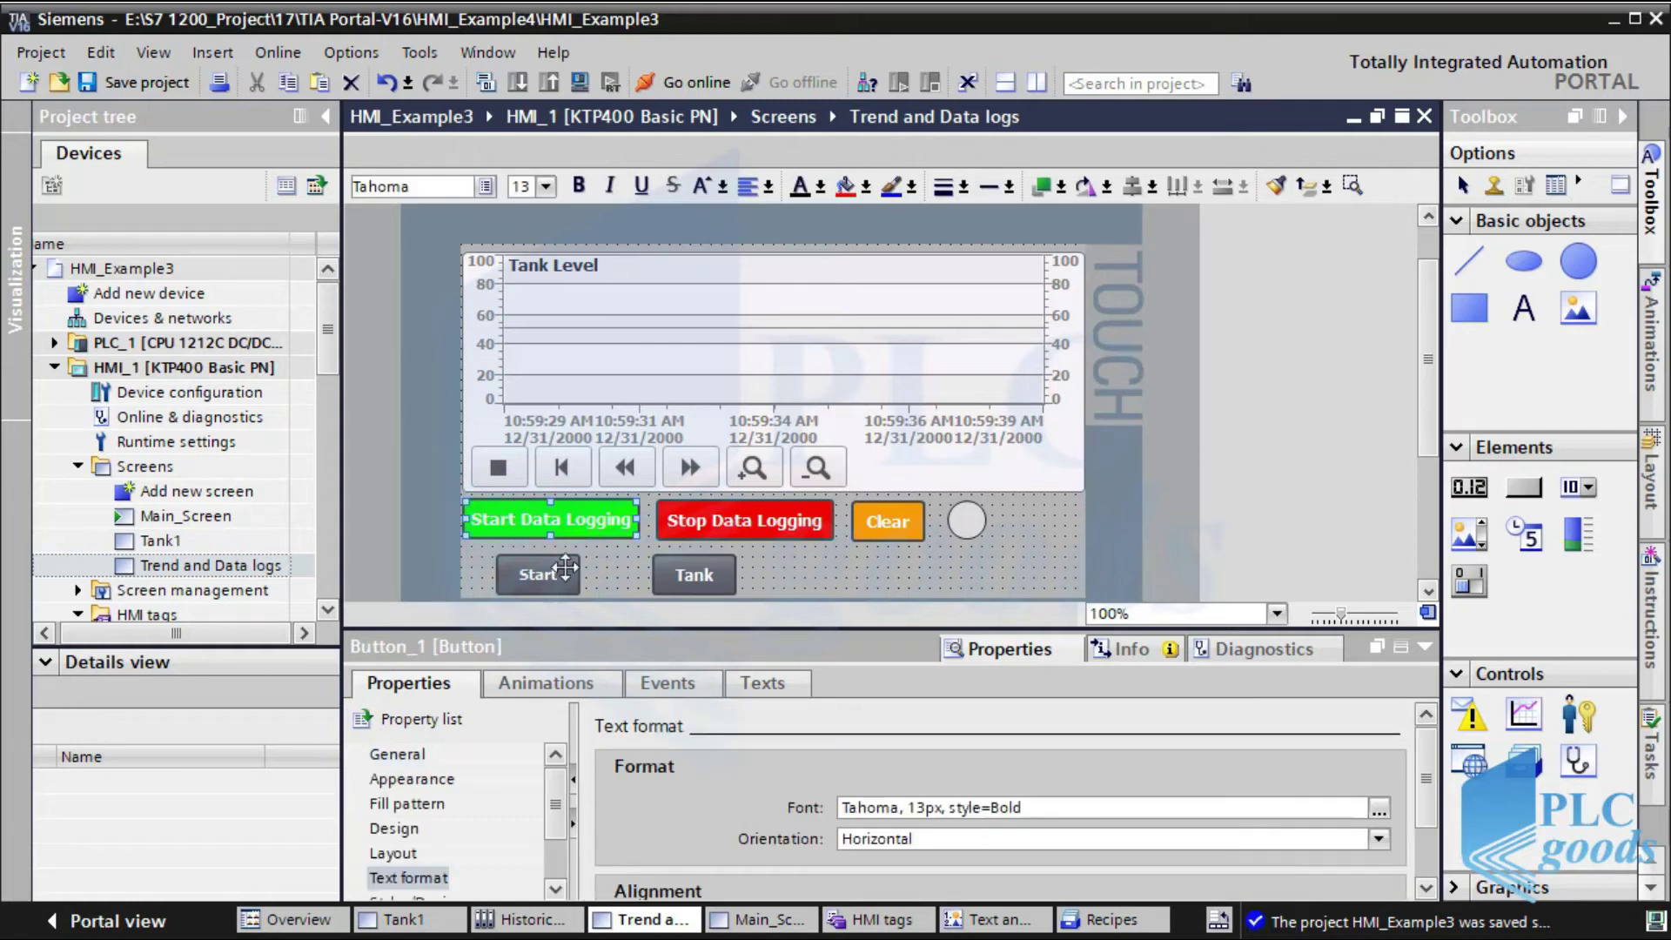
pyautogui.click(661, 684)
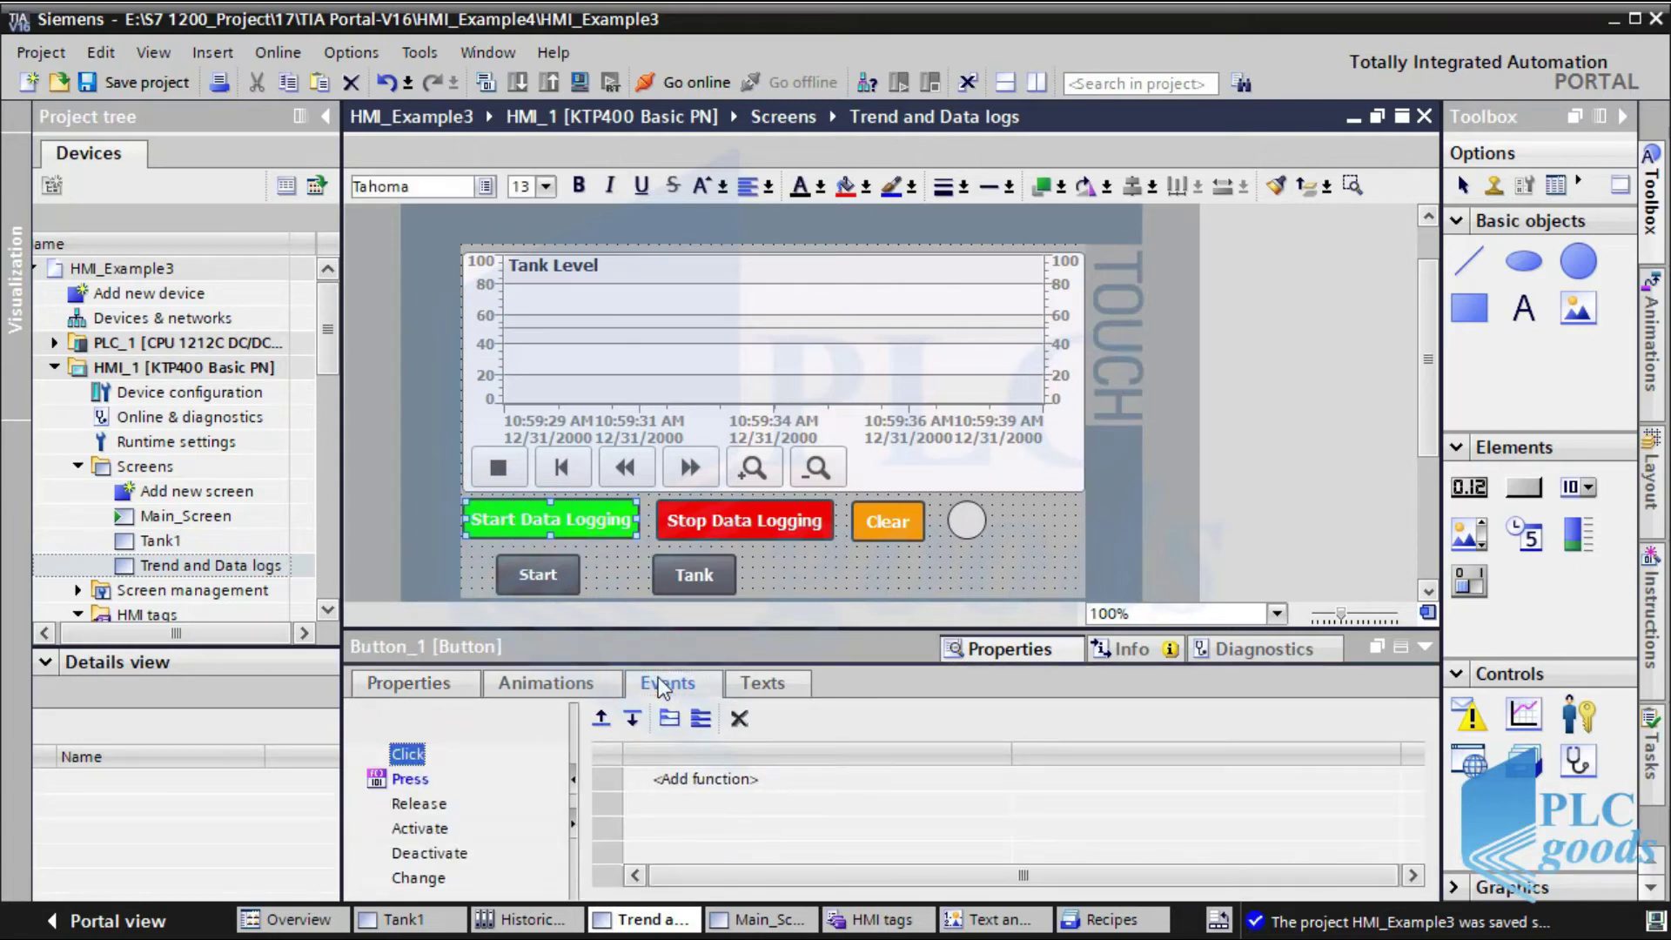
pyautogui.click(411, 780)
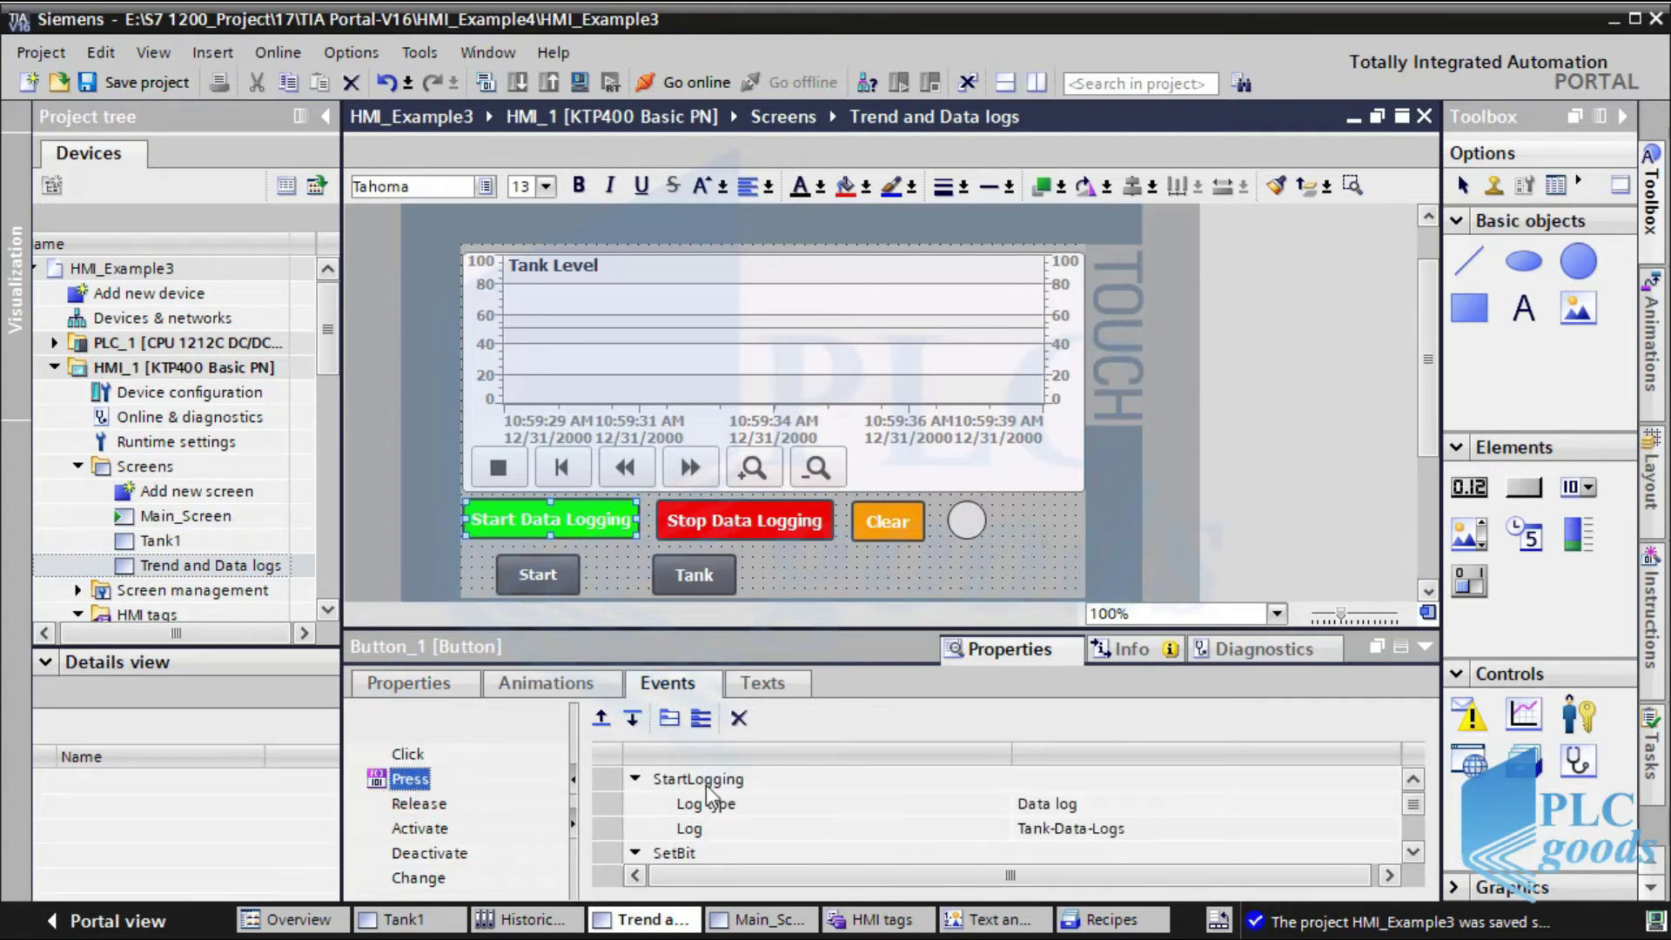
pyautogui.click(696, 780)
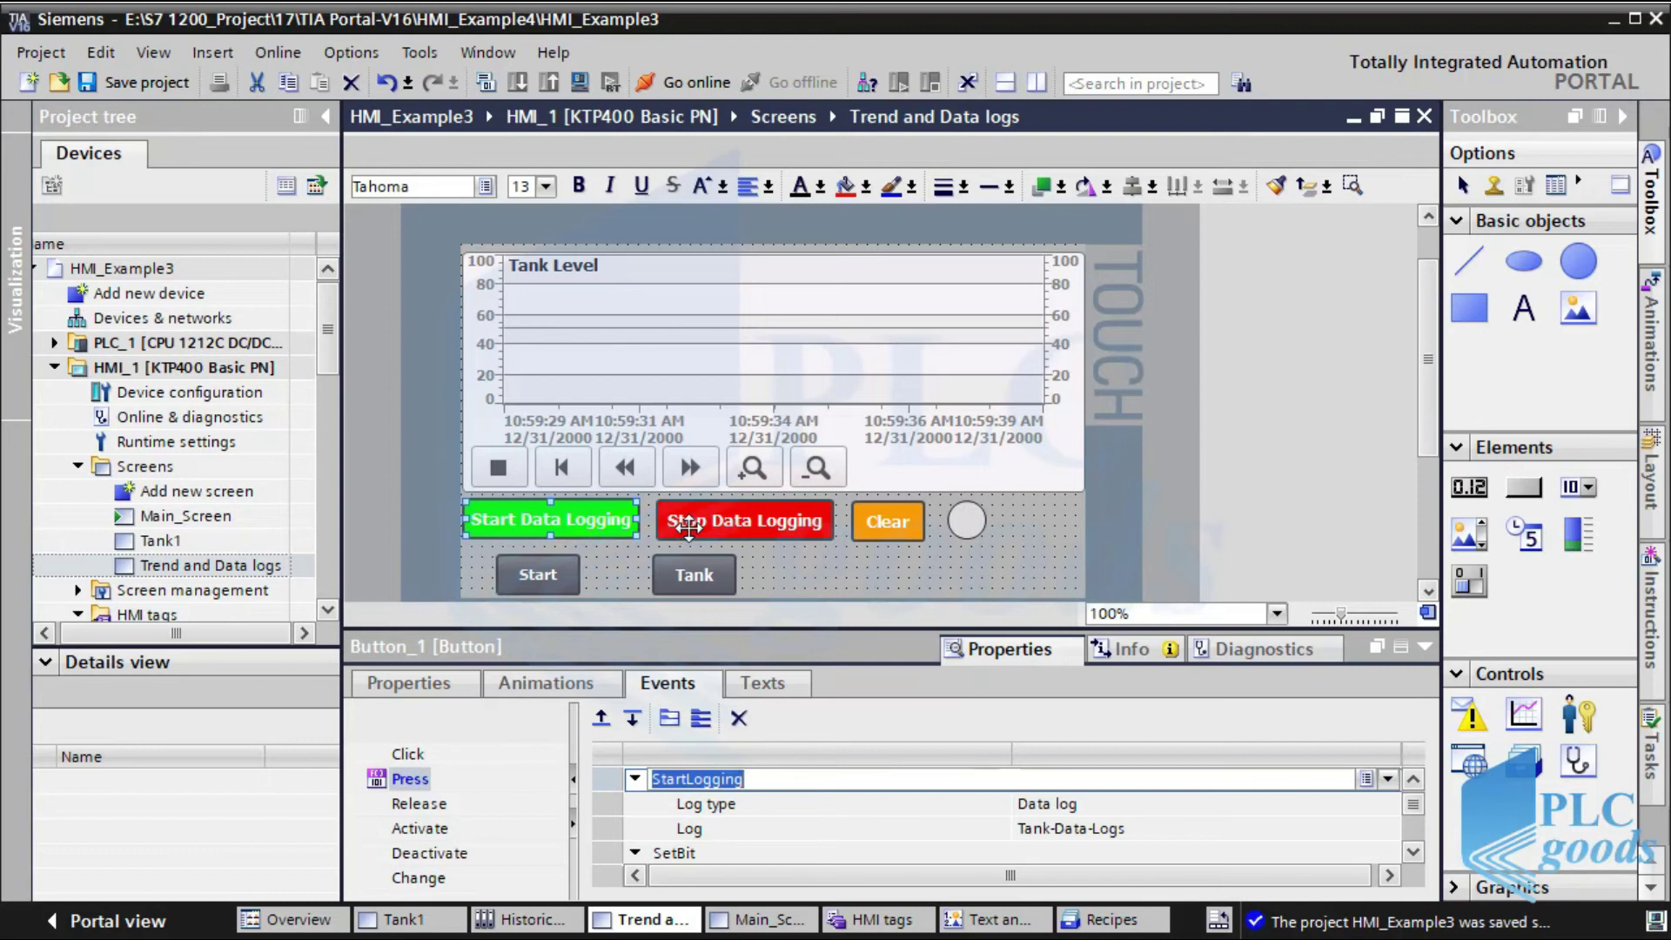
pyautogui.click(688, 527)
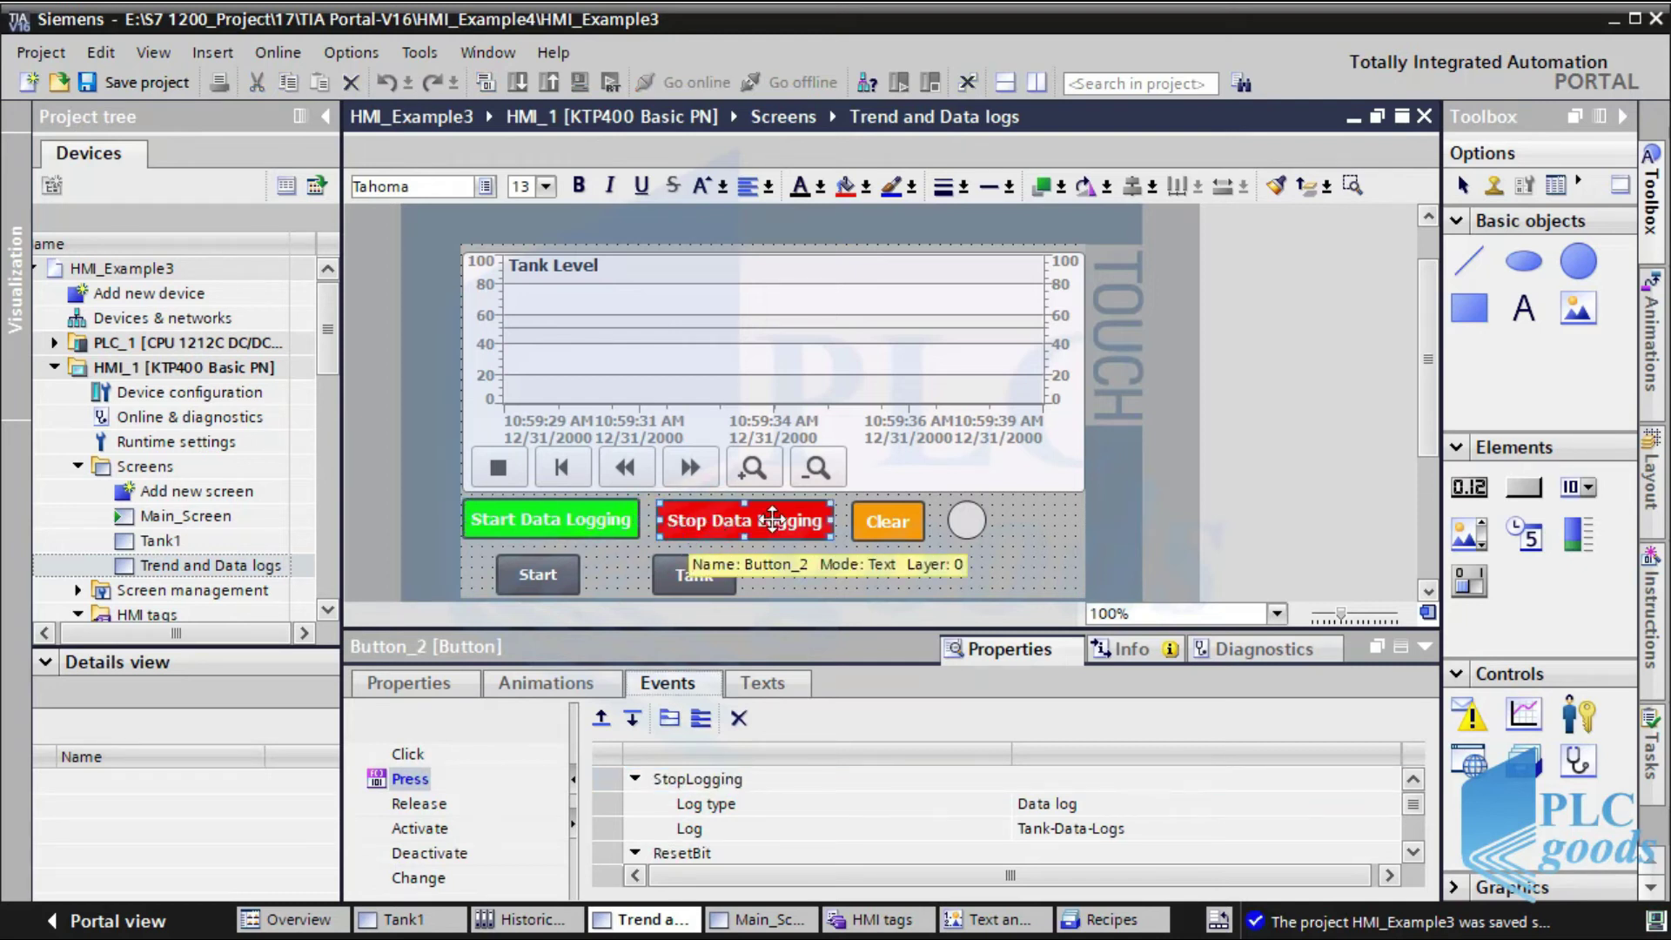
pyautogui.click(888, 523)
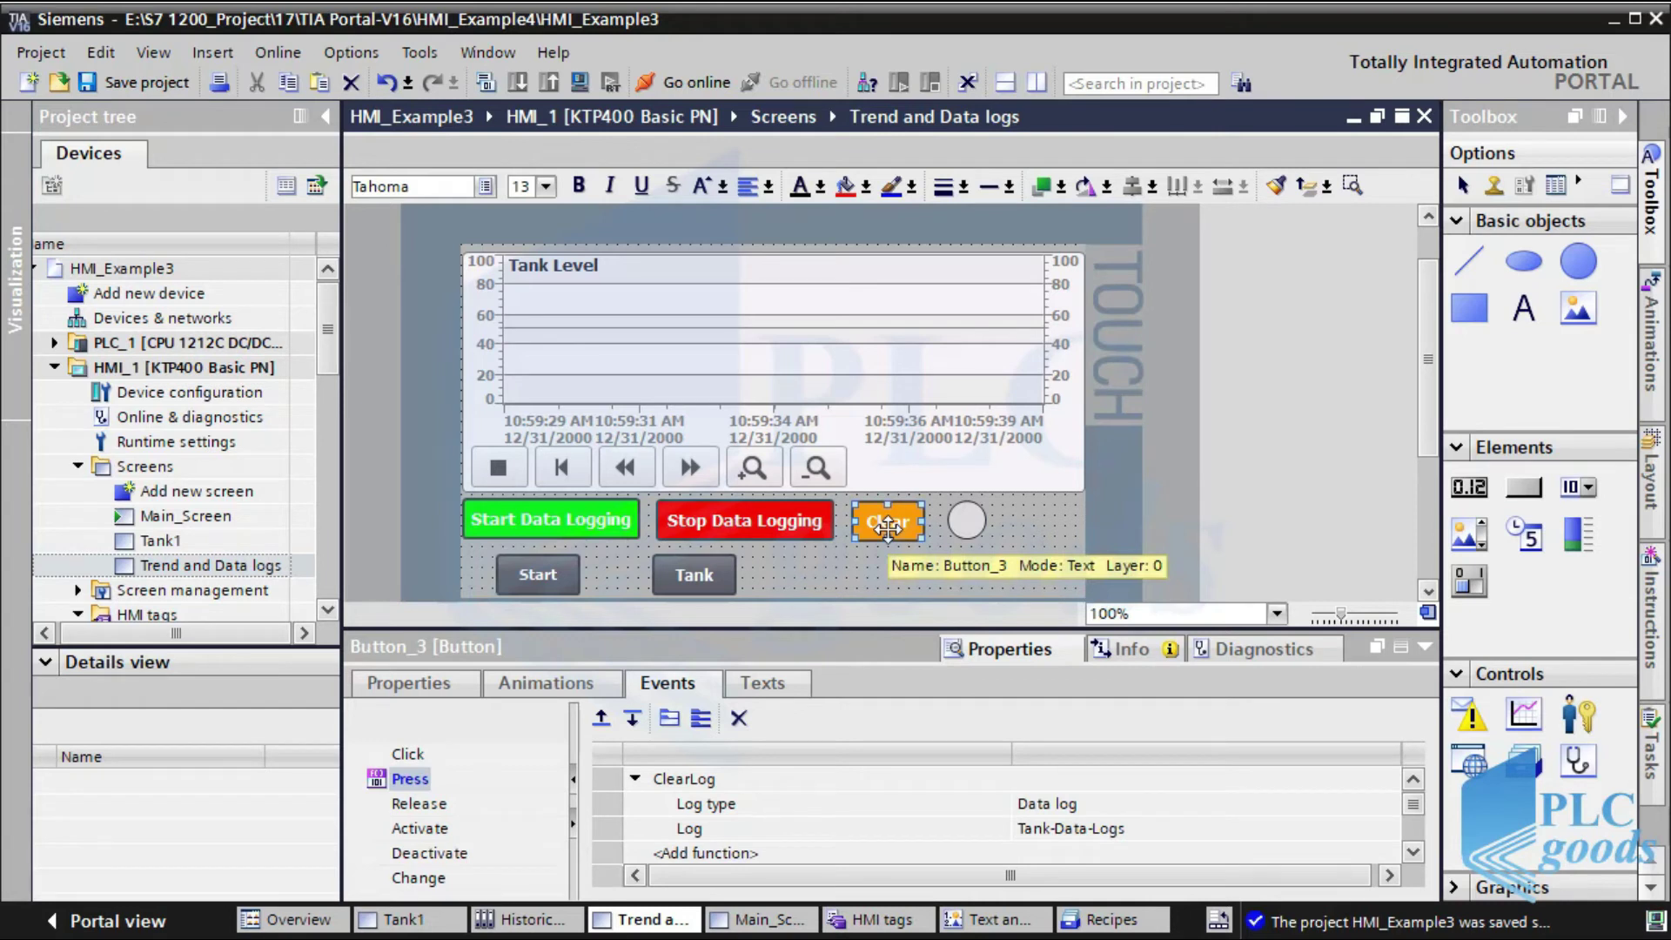
pyautogui.click(961, 525)
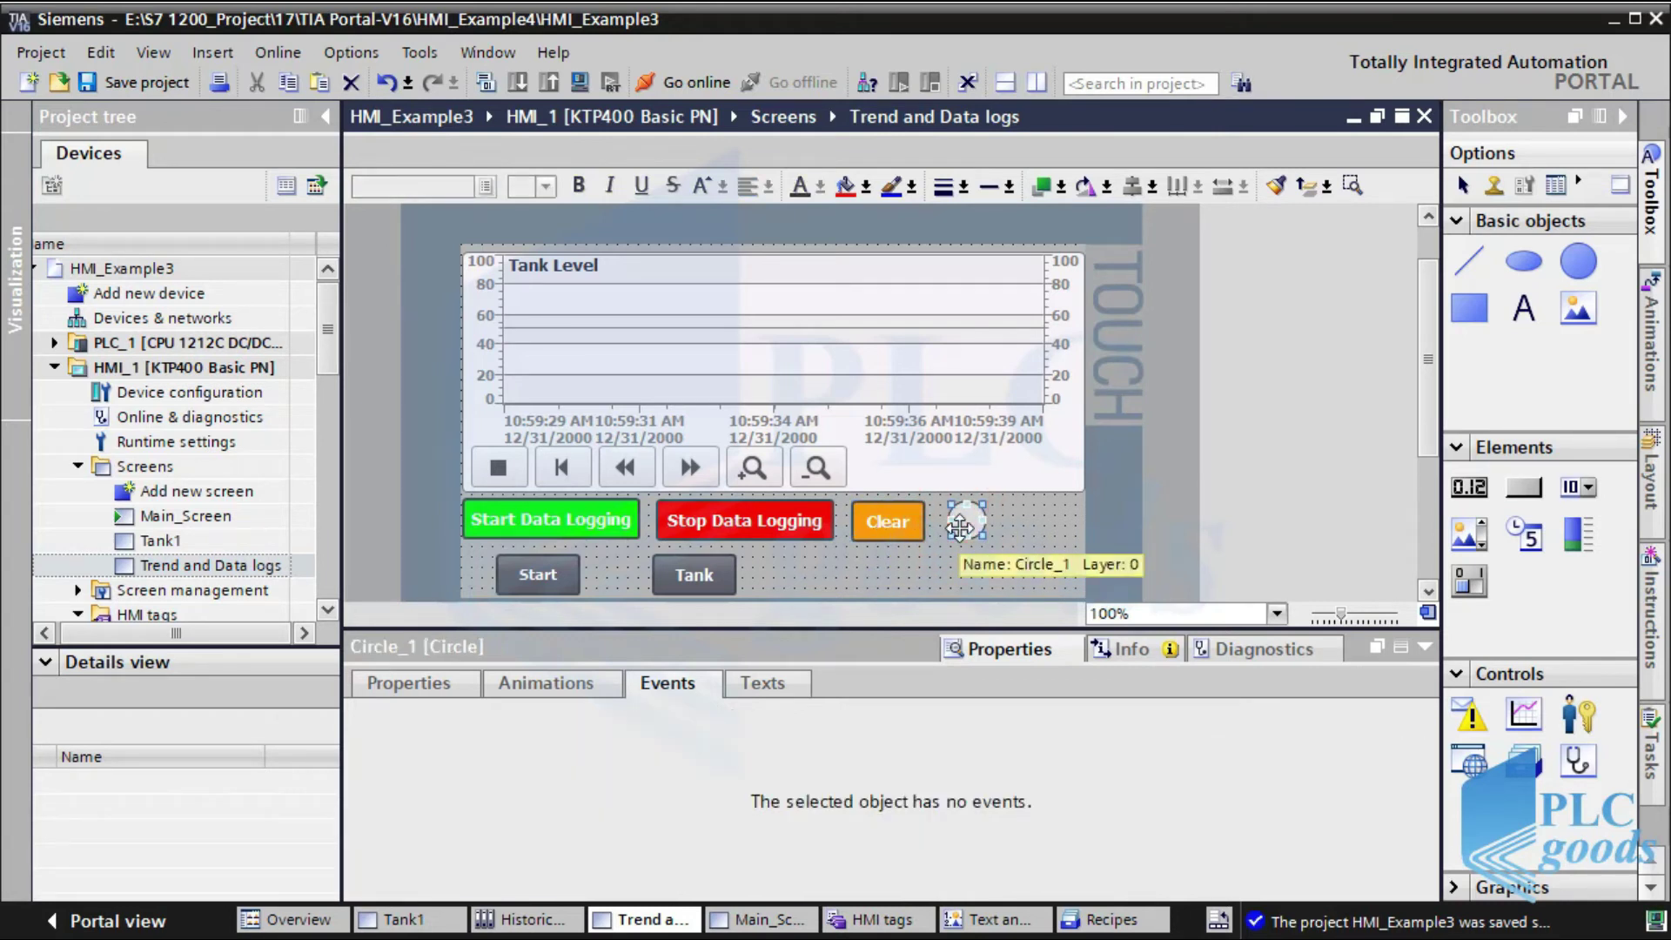
# Check Circle_1's appearance animation: tag logging_LED, range 0 red, range 1 green with flashing.
pyautogui.click(425, 686)
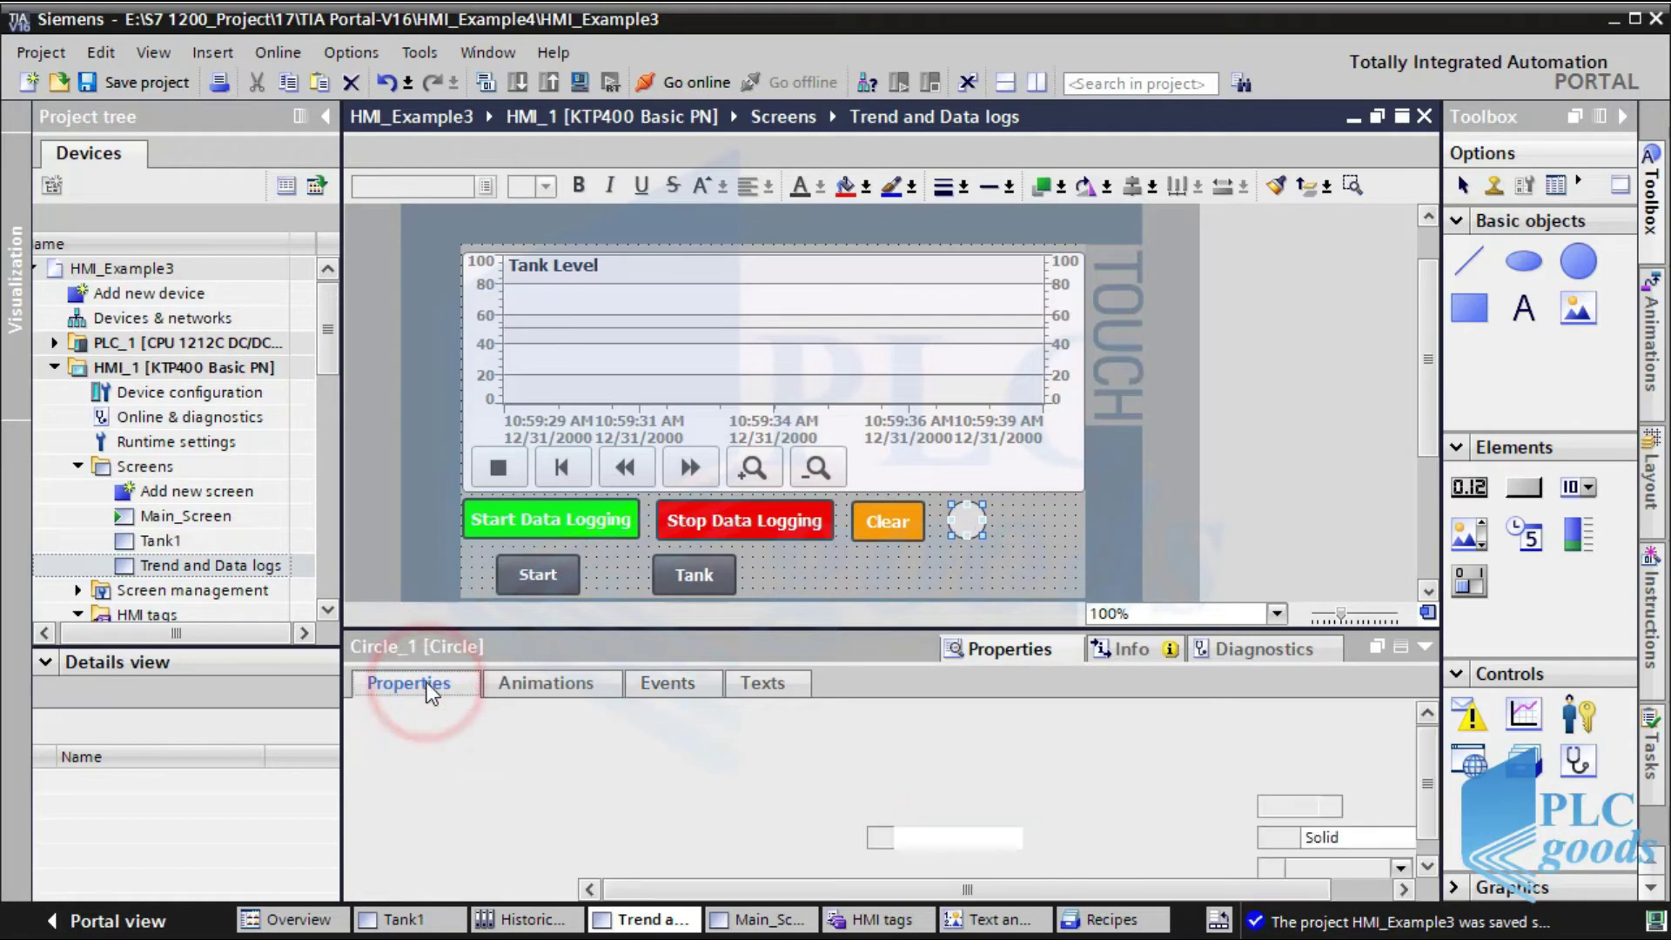
pyautogui.click(544, 683)
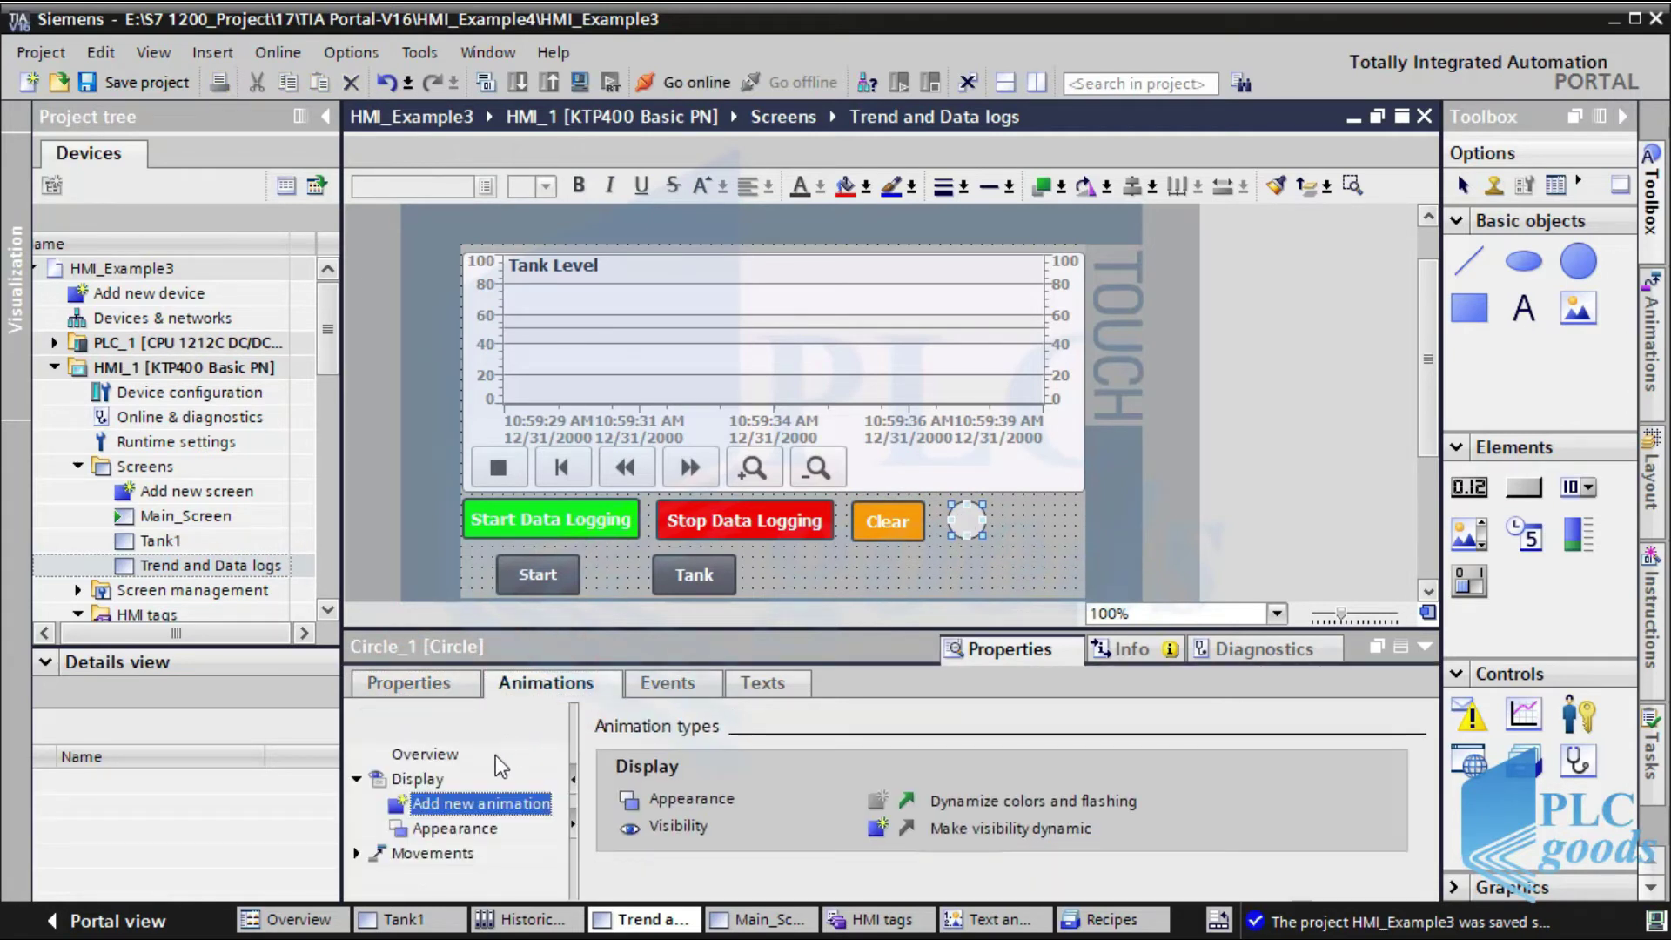
pyautogui.click(476, 831)
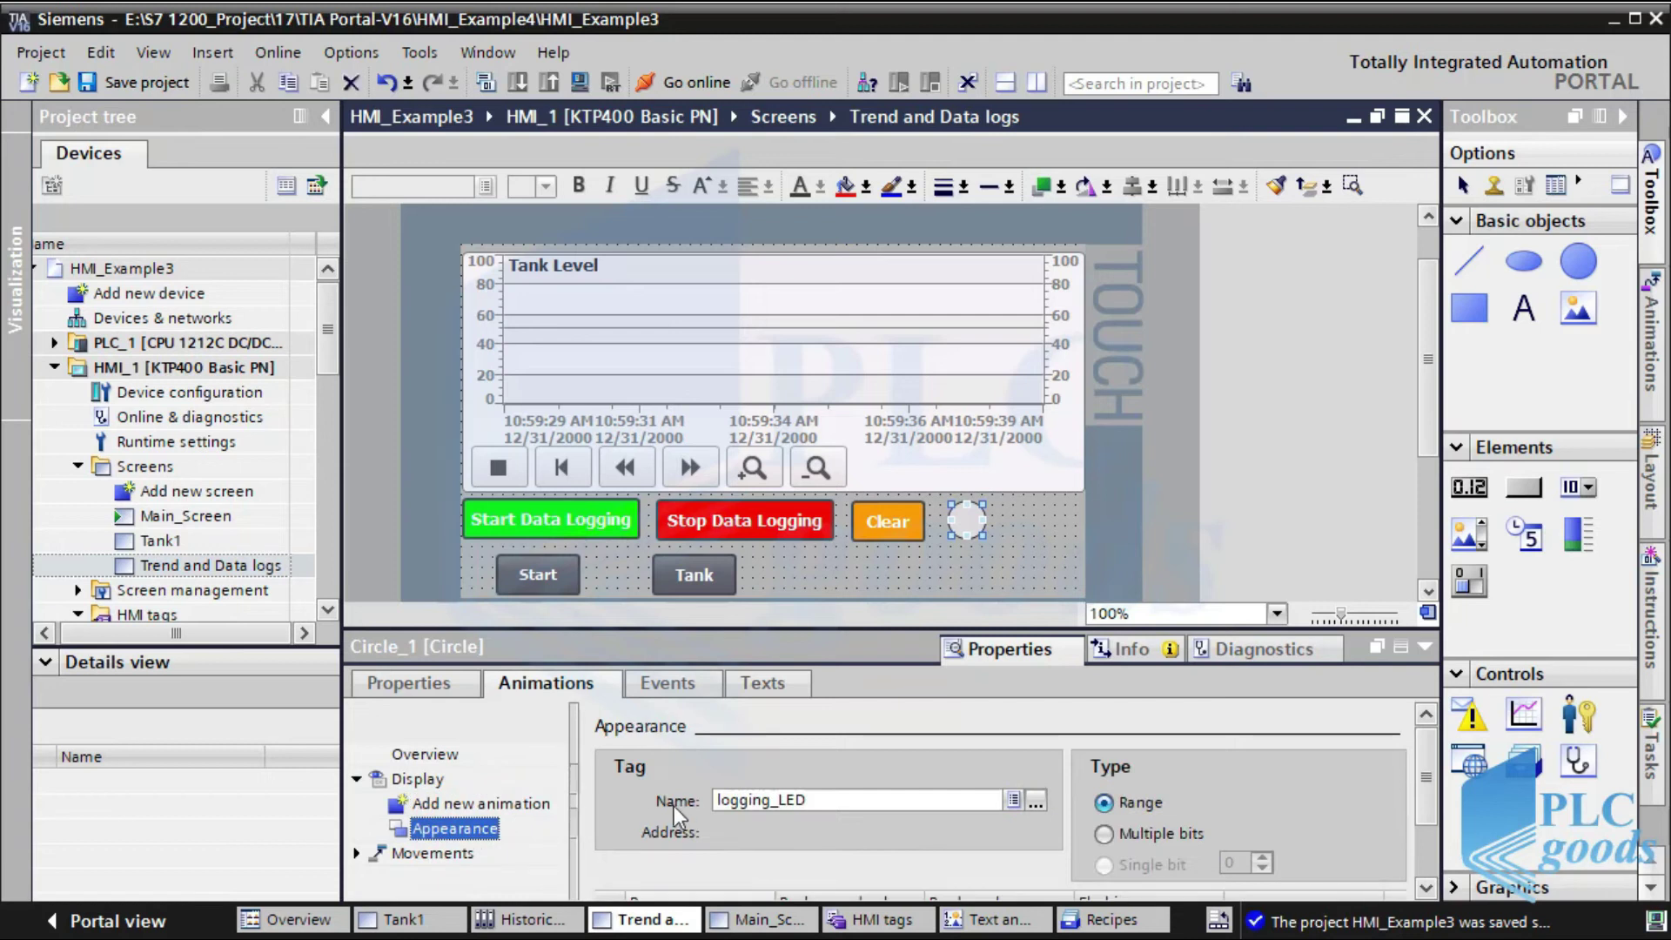
pyautogui.moveTo(714, 799); pyautogui.dragTo(809, 794)
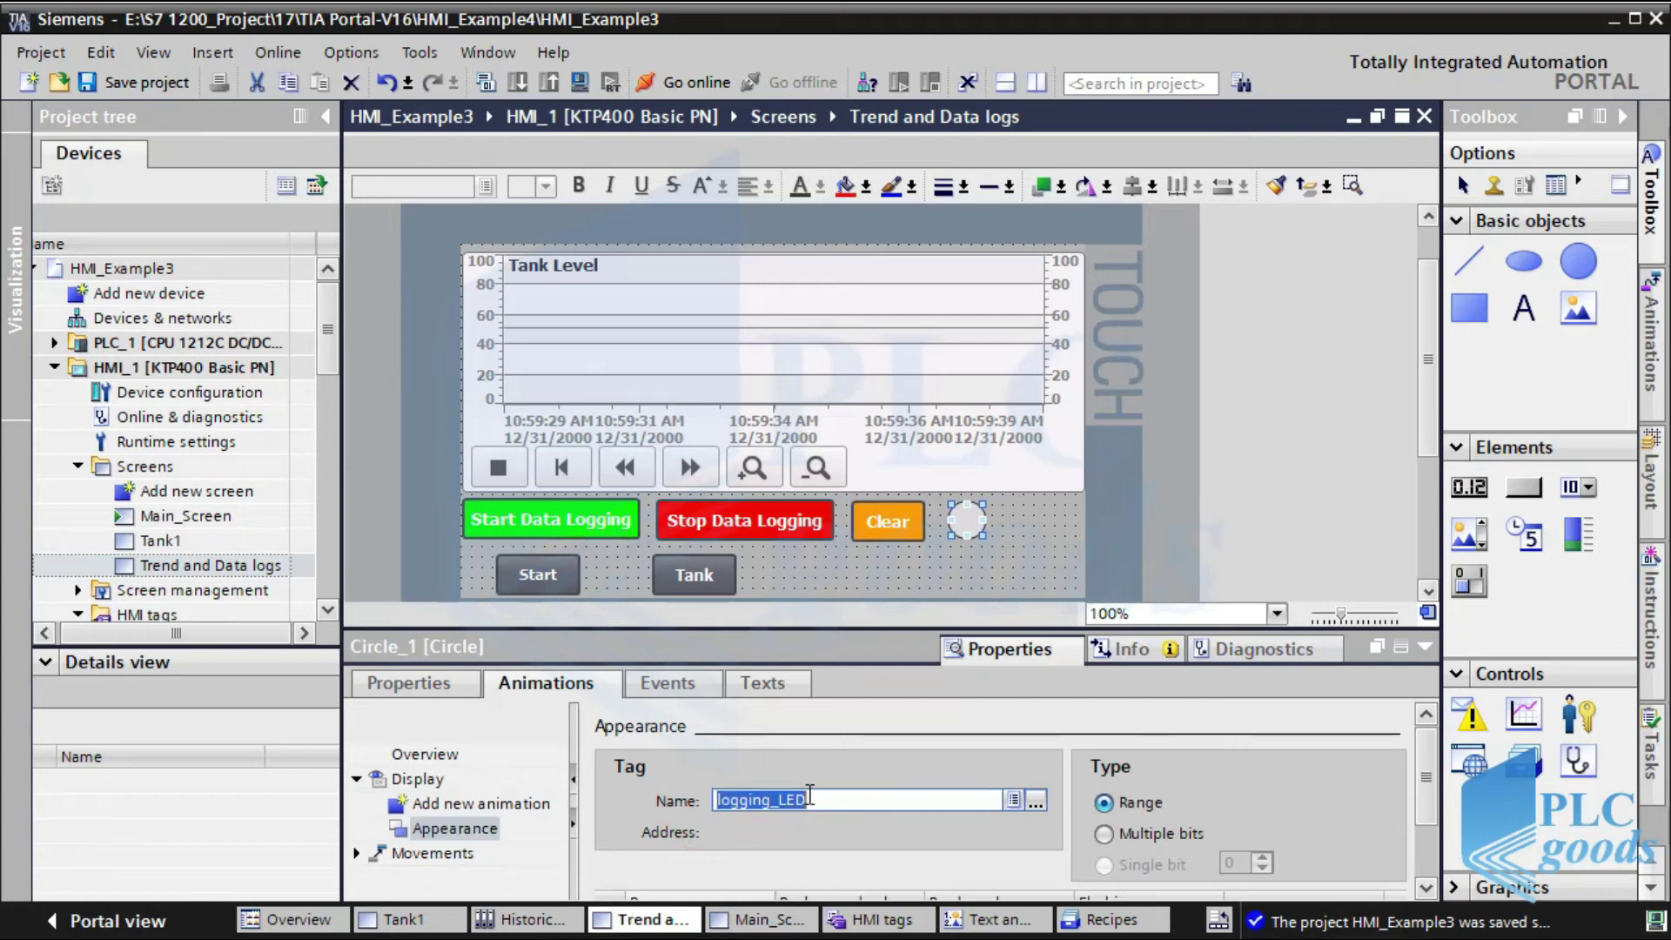
pyautogui.moveTo(1428, 797); pyautogui.dragTo(1430, 847)
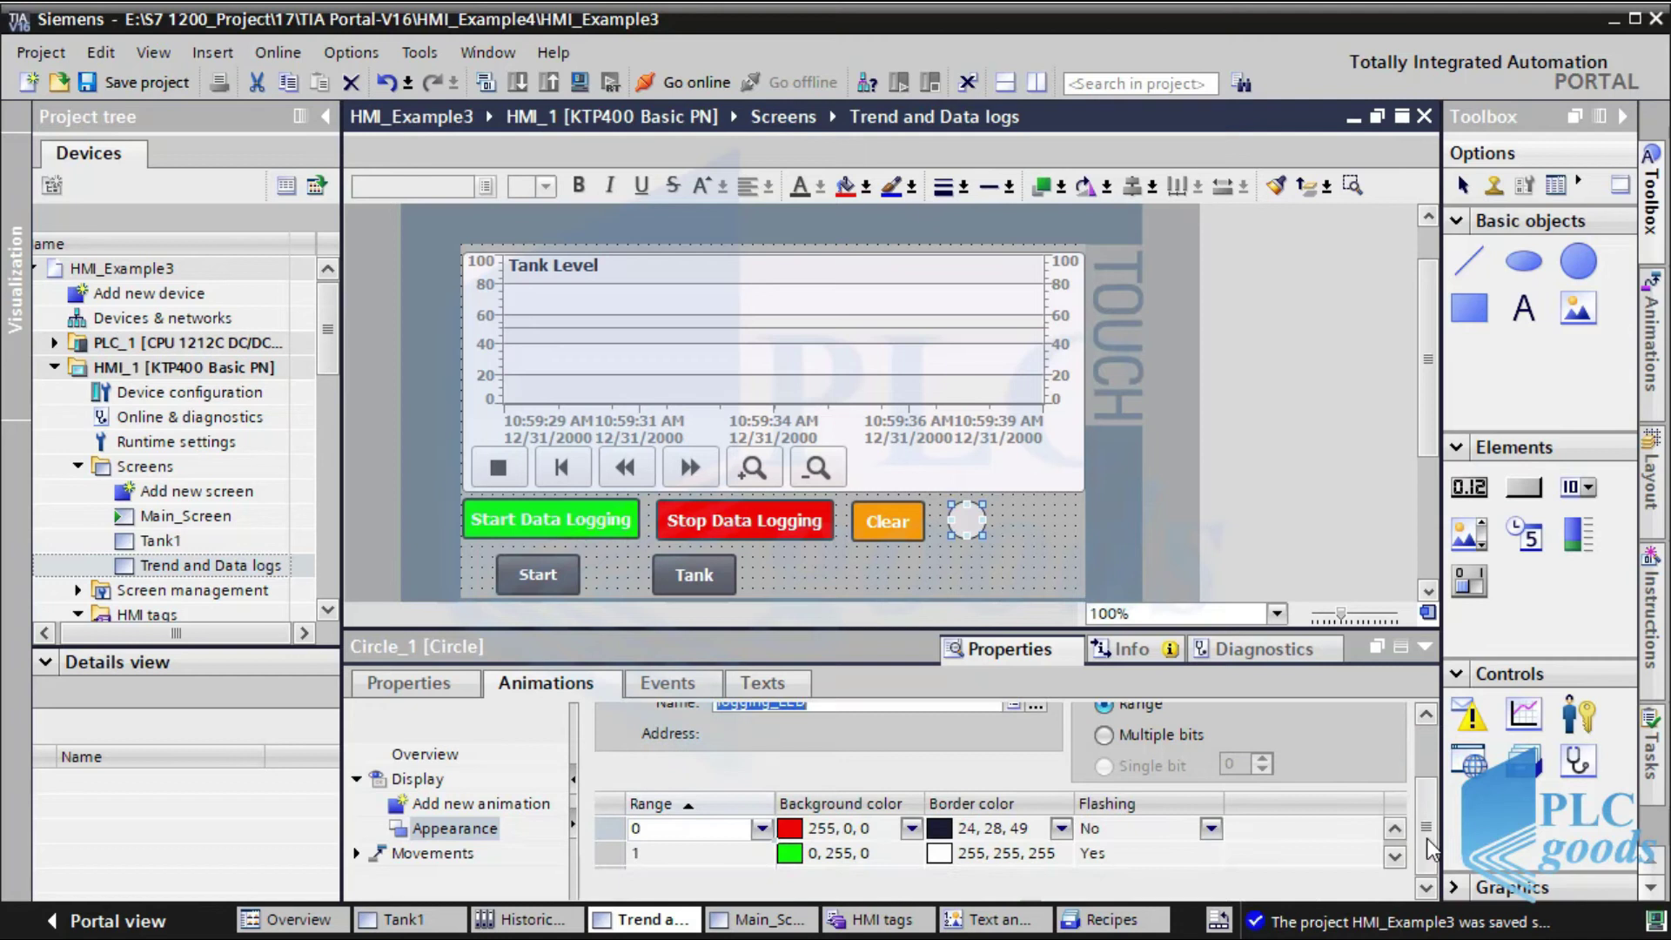
pyautogui.click(713, 854)
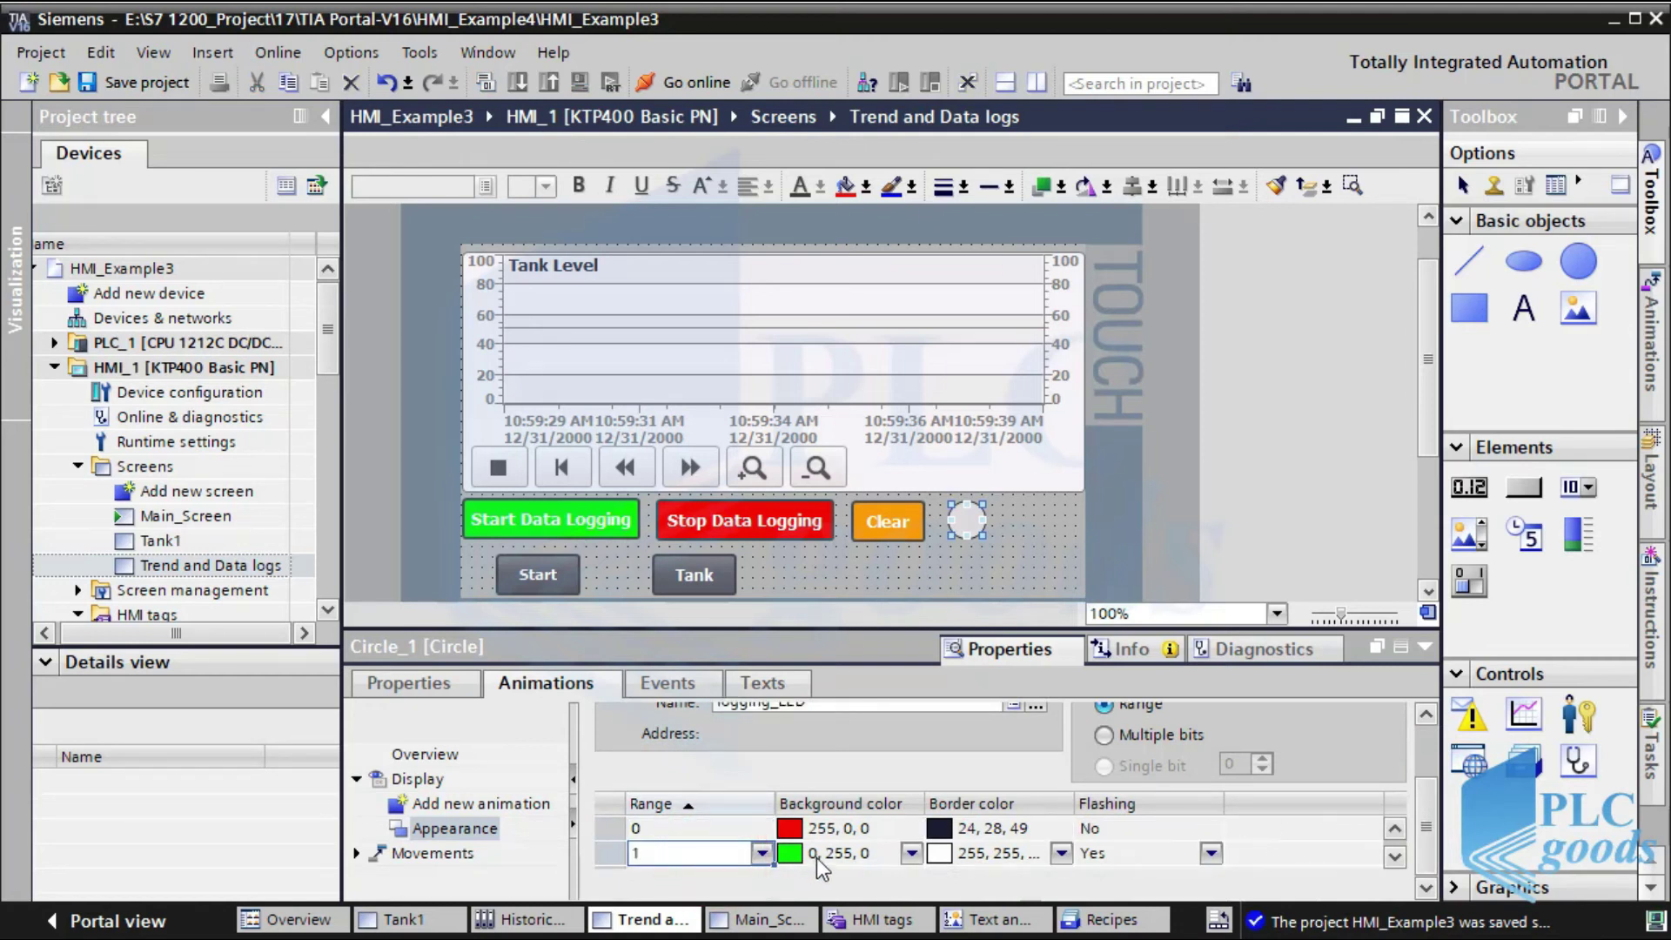
pyautogui.click(1084, 855)
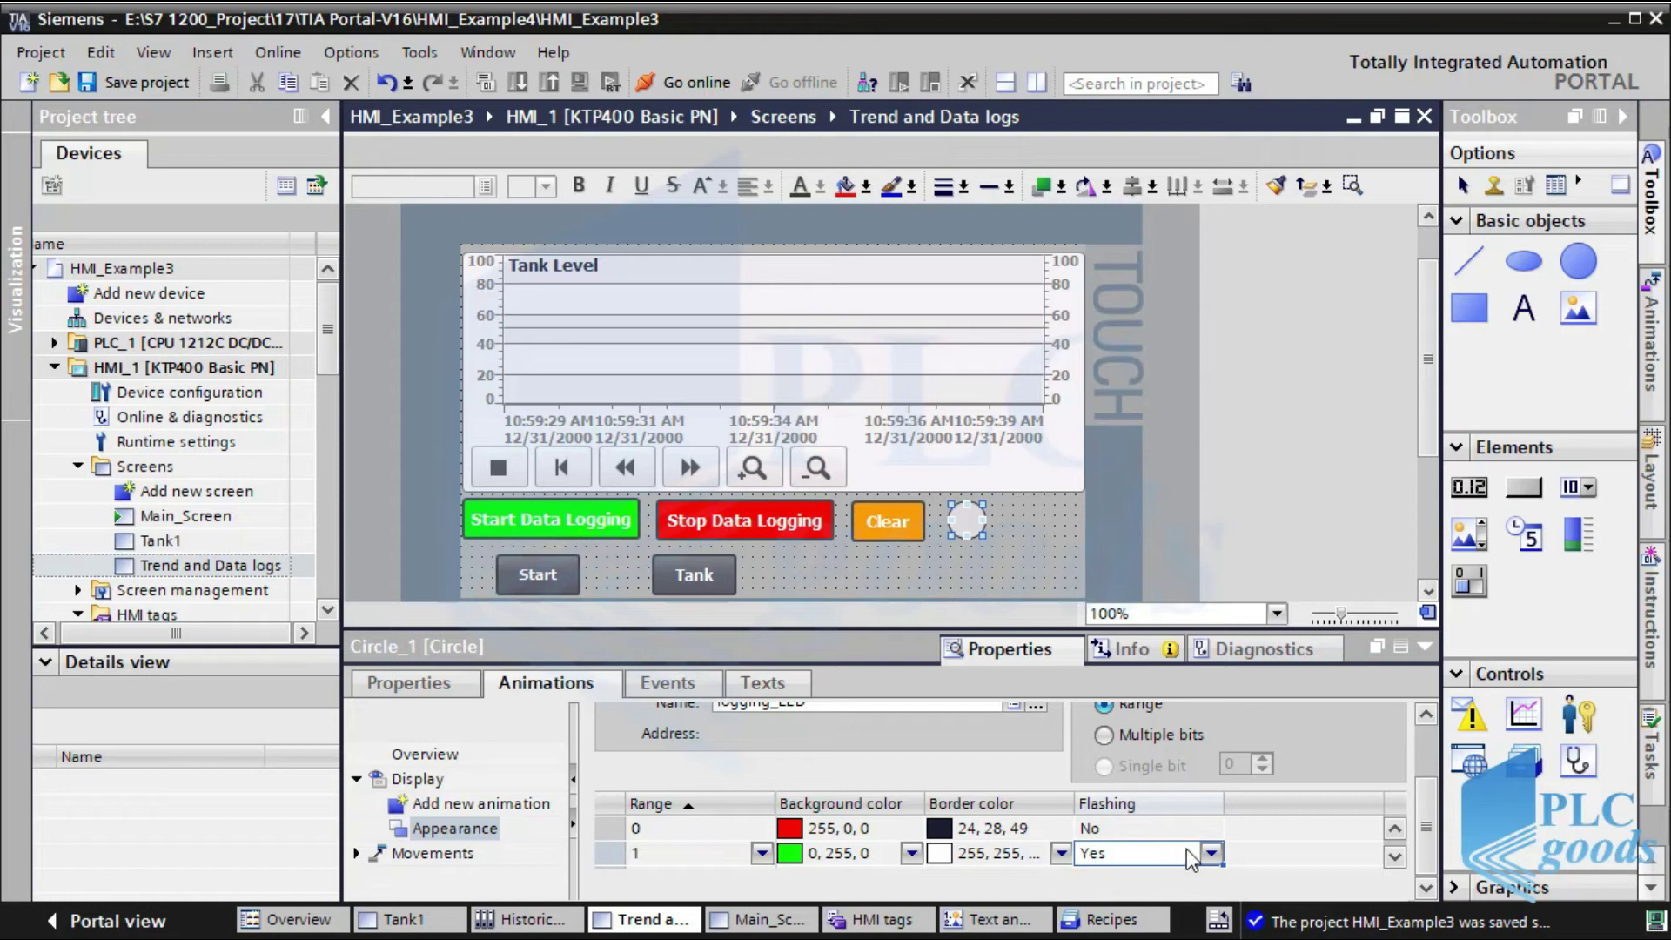
pyautogui.scroll(3, 1428, 794)
pyautogui.scroll(1, 1428, 794)
pyautogui.moveTo(814, 763); pyautogui.dragTo(712, 770)
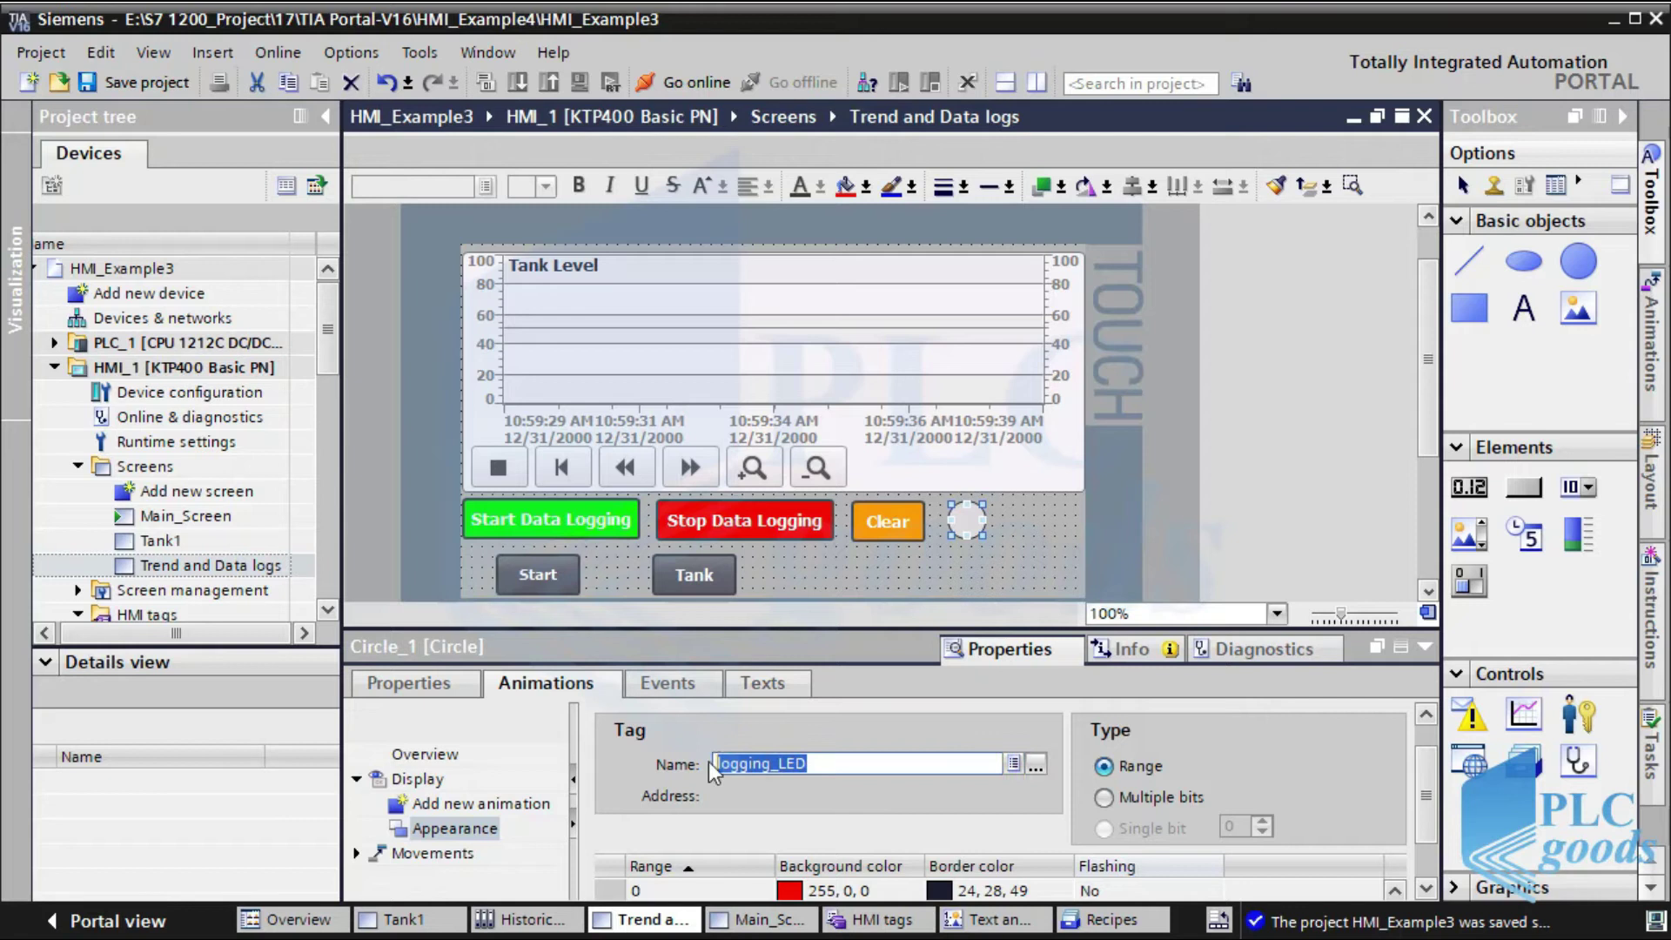
# Verify Start Data Logging's Press event runs StartLogging on Tank-Data-Logs and SetBit on logging_LED.
pyautogui.click(555, 521)
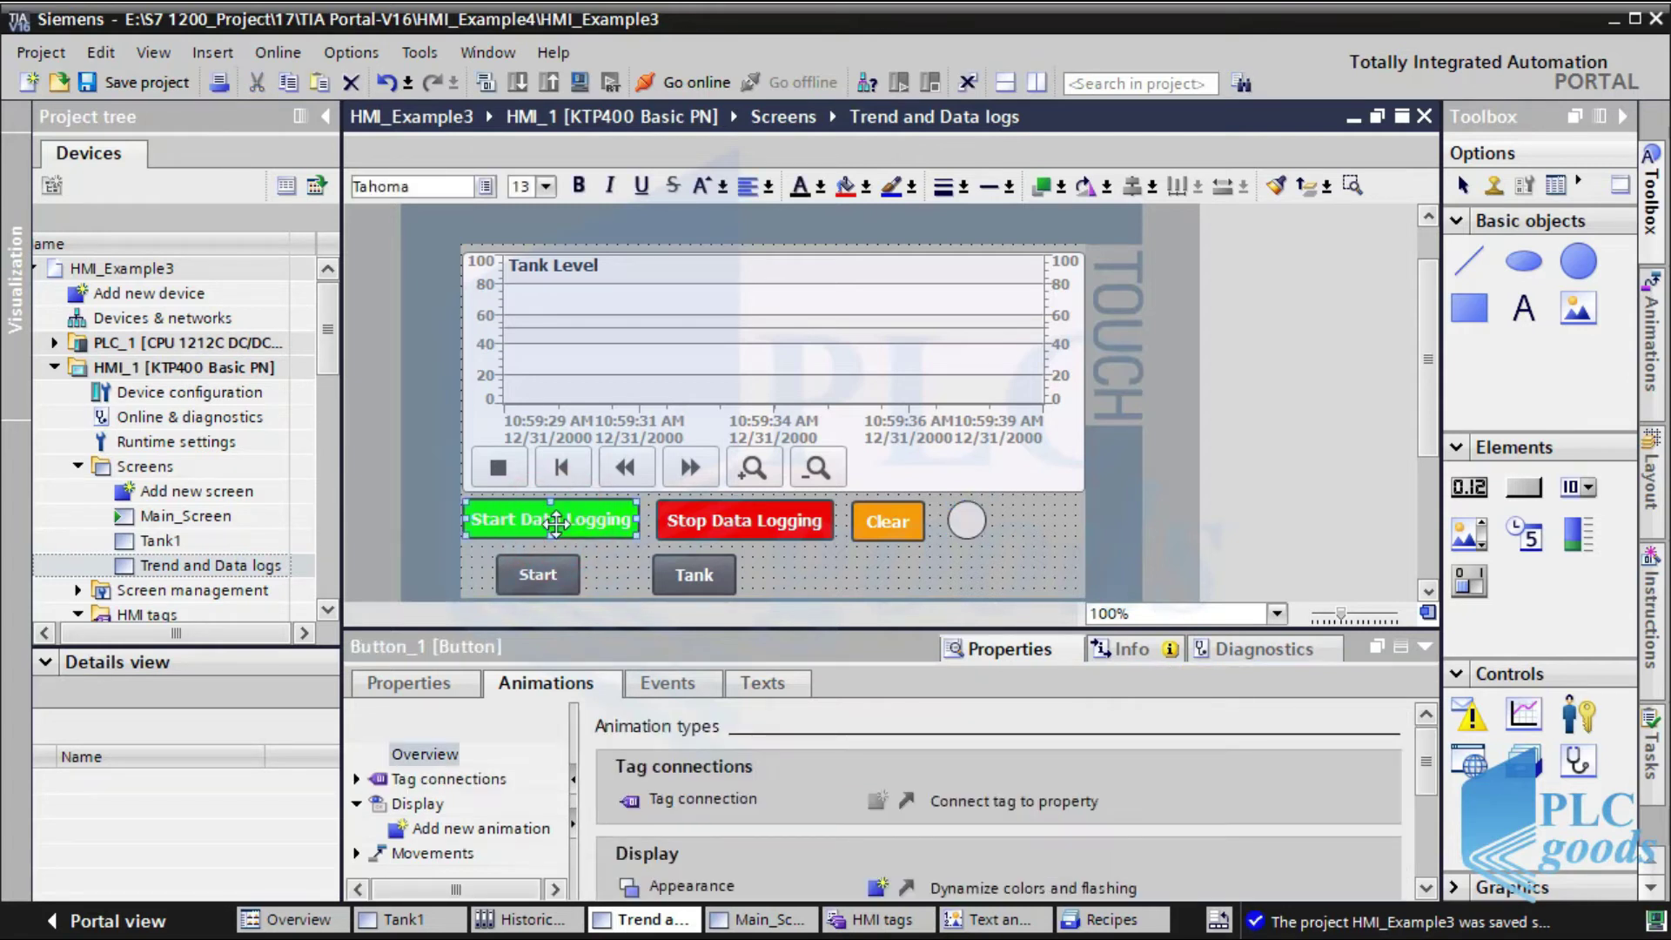
pyautogui.click(667, 686)
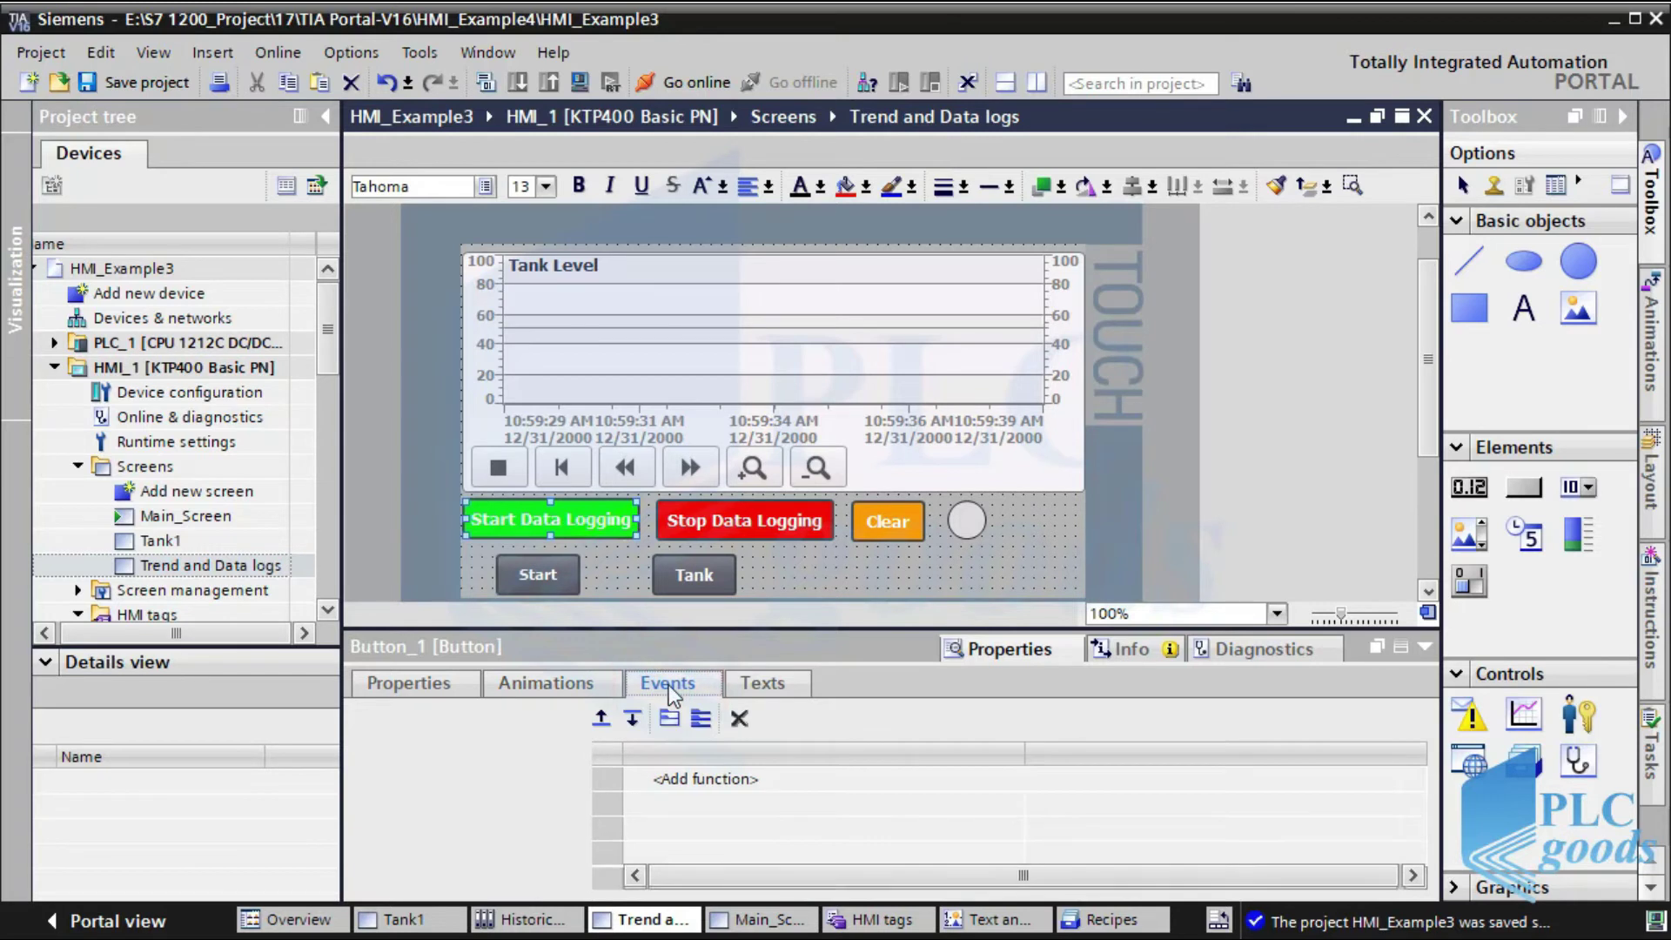
pyautogui.click(411, 779)
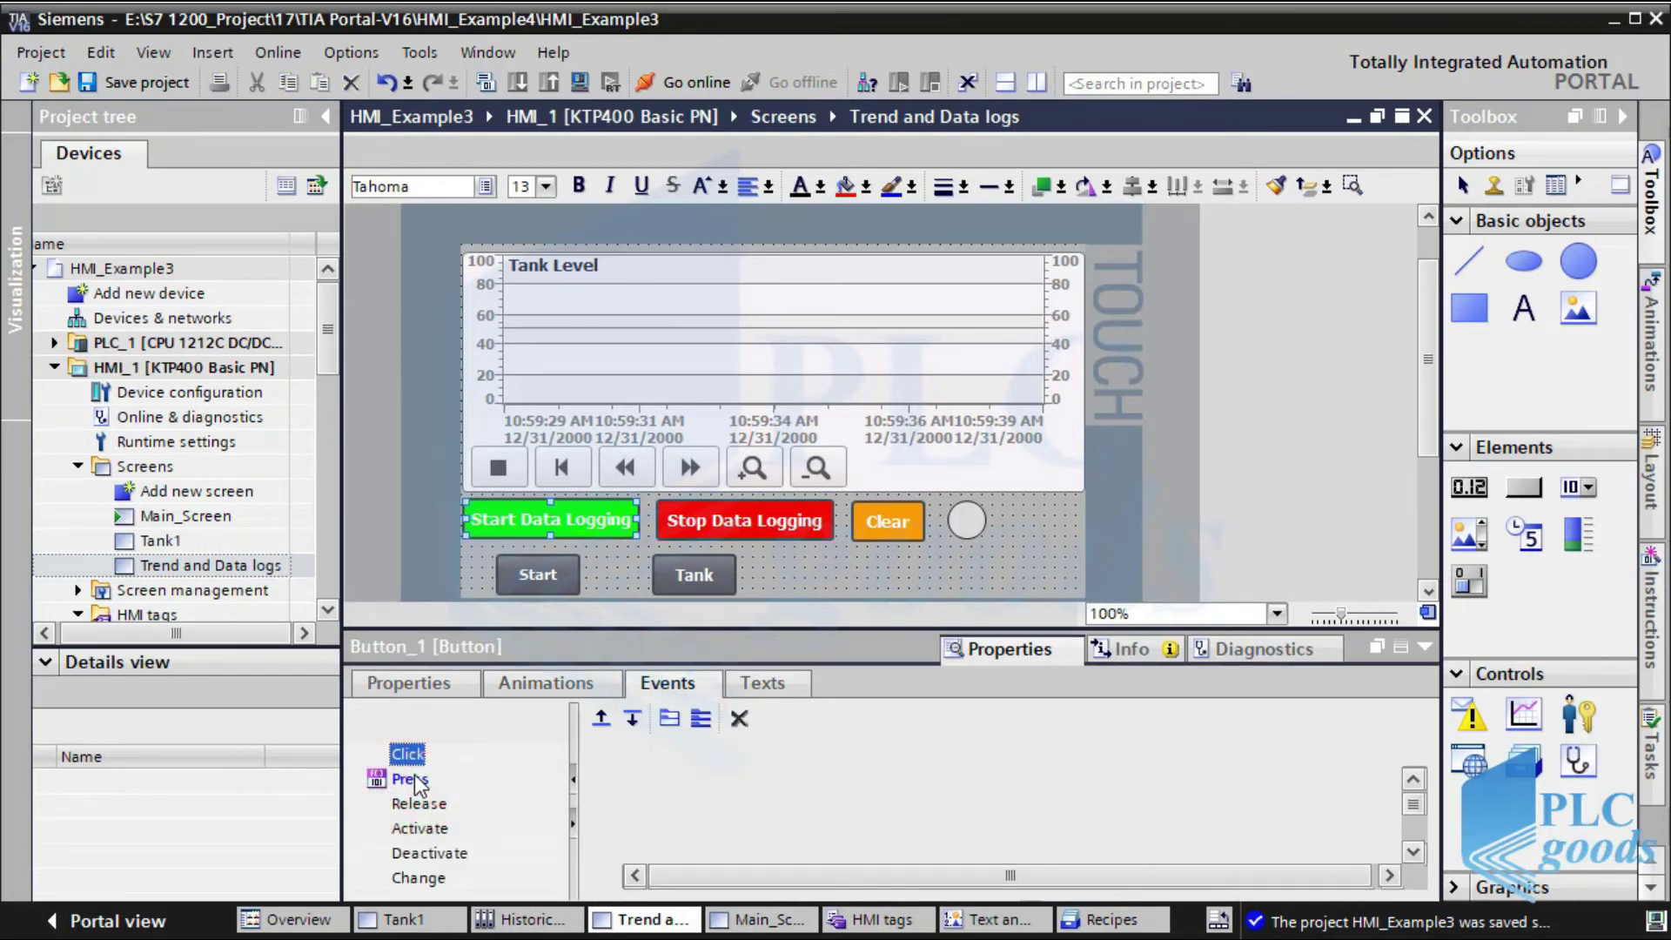
pyautogui.click(710, 779)
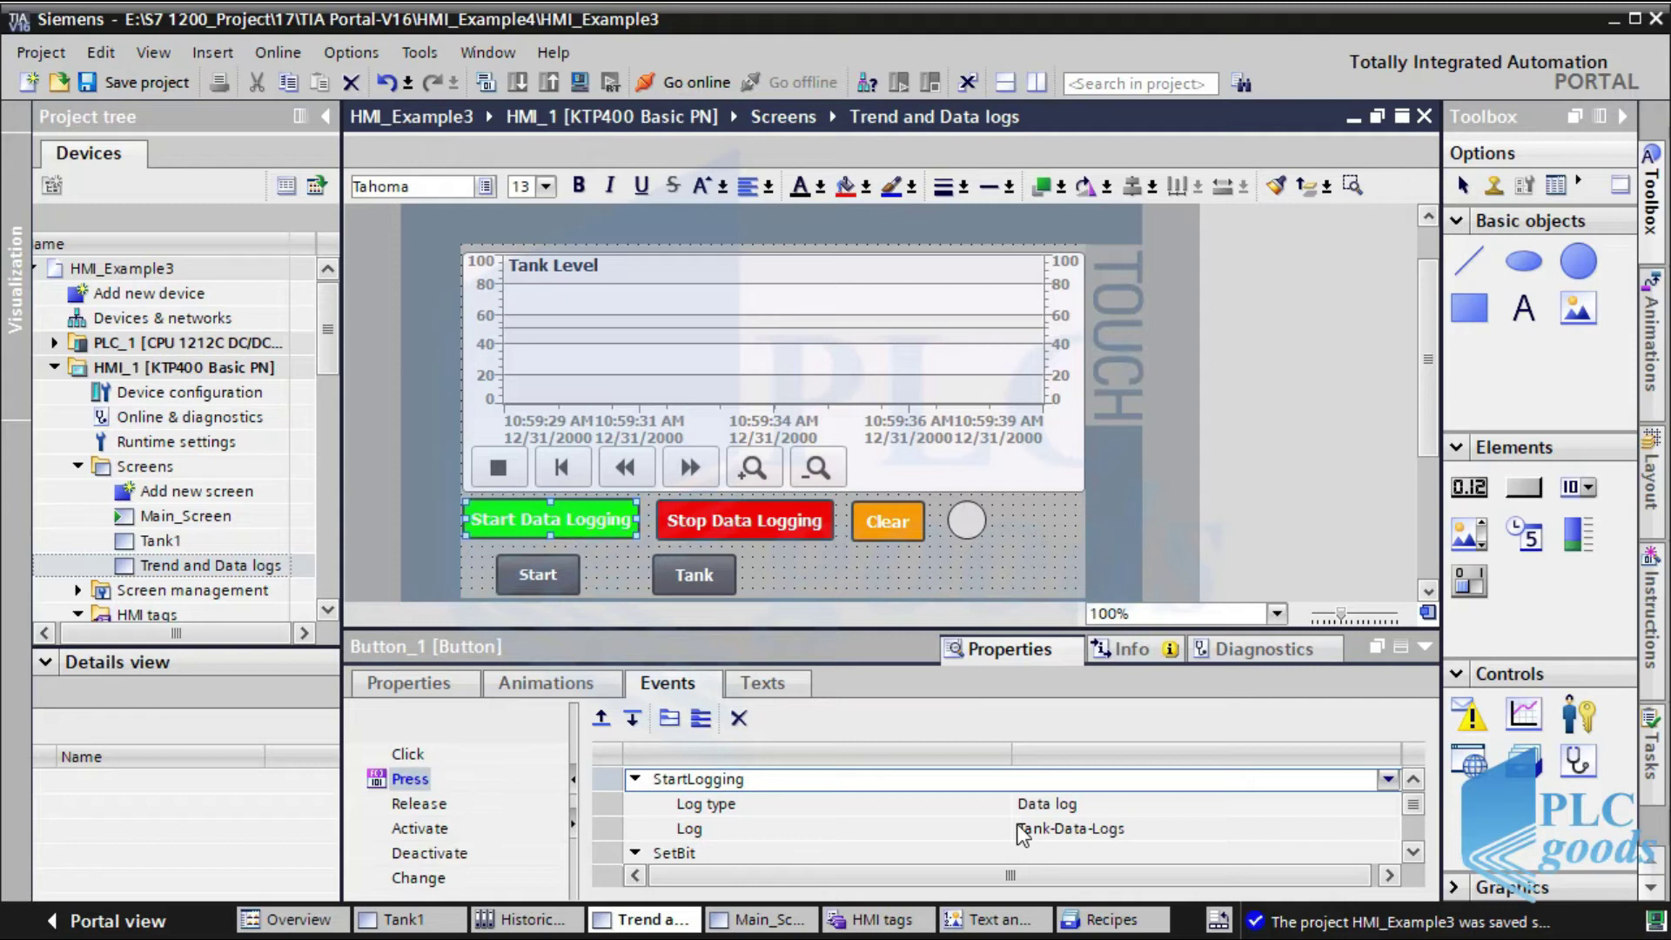
pyautogui.click(1414, 852)
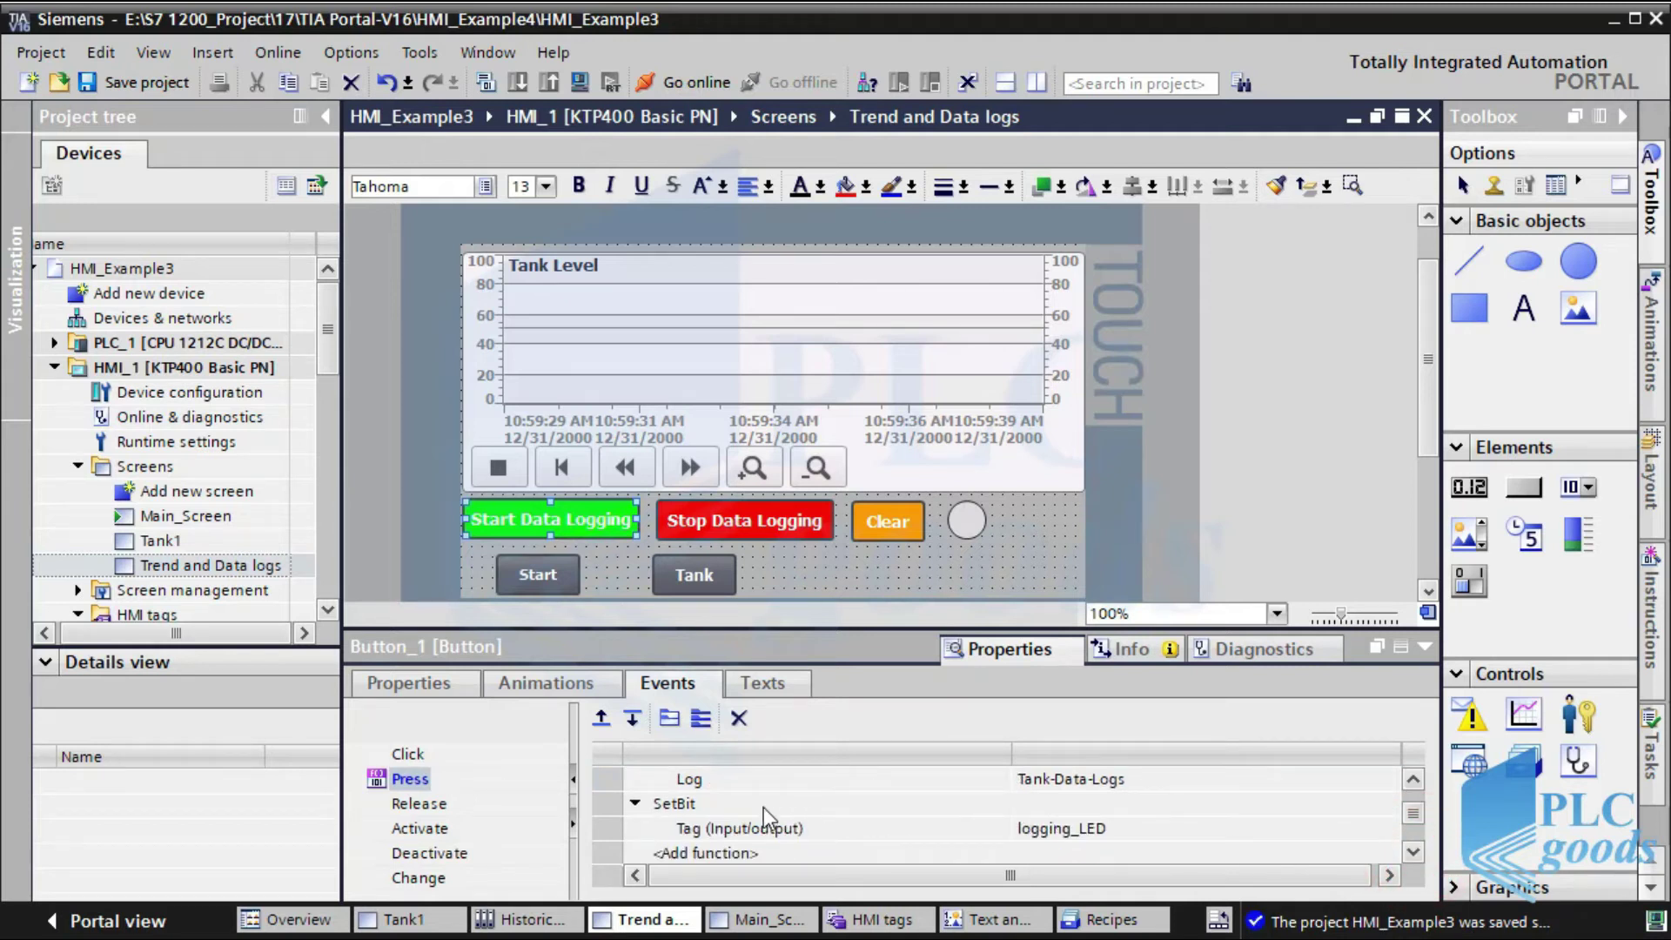
pyautogui.click(685, 799)
pyautogui.click(1037, 834)
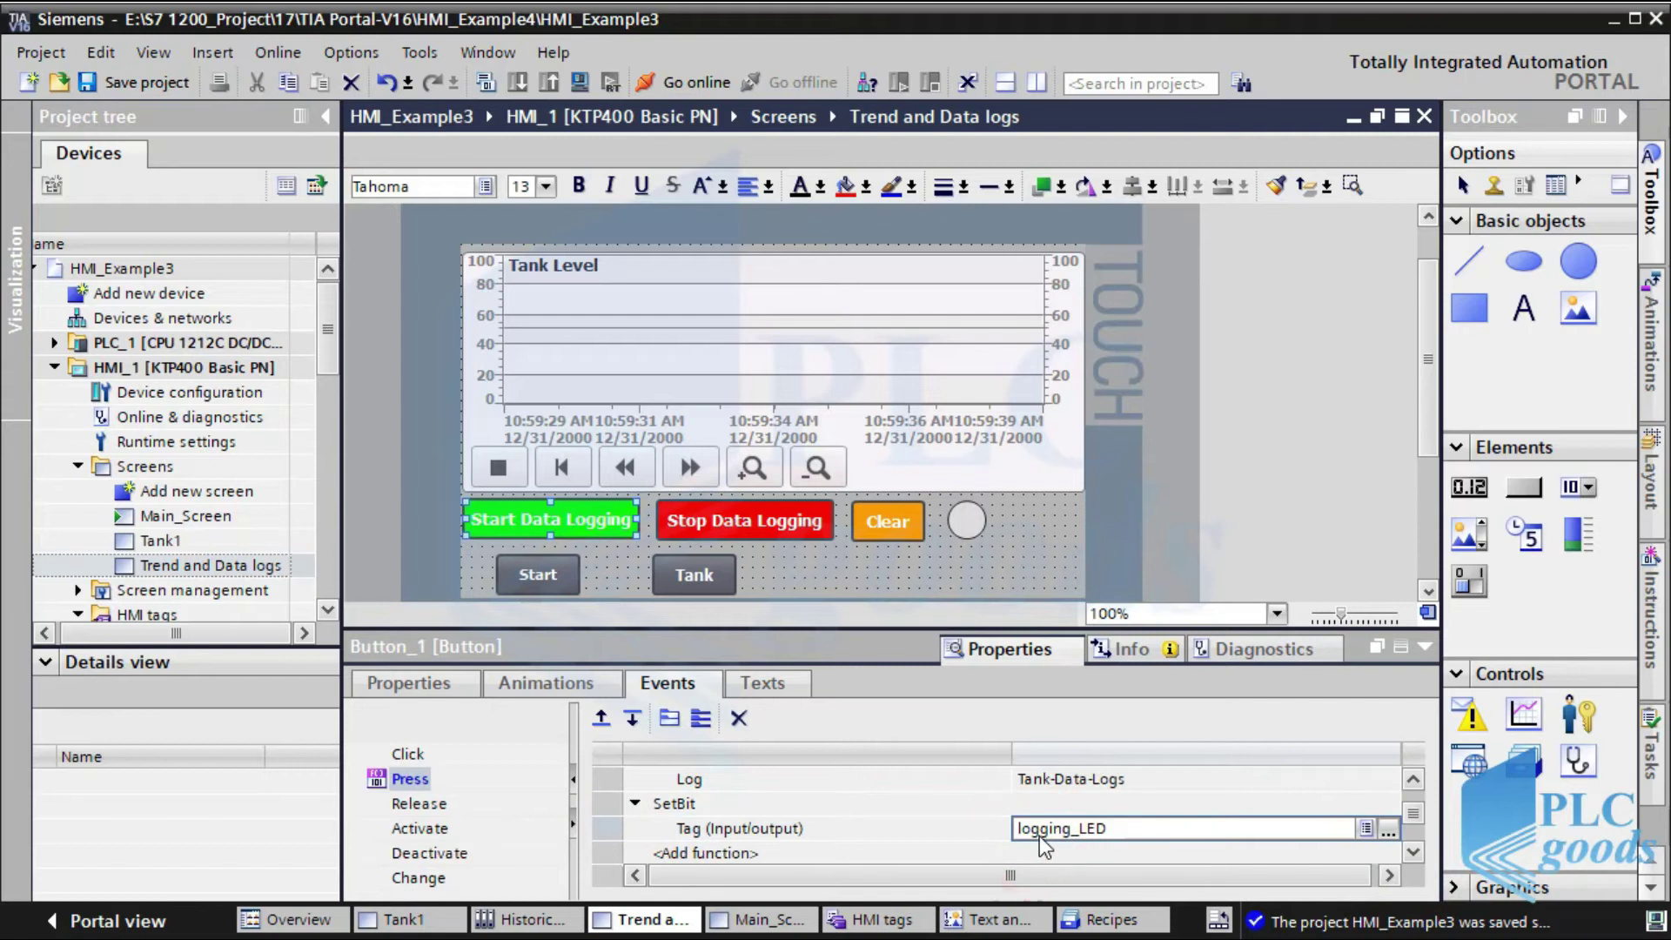
# Verify Stop Data Logging's Press event runs StopLogging and ResetBit on logging_LED.
pyautogui.click(767, 516)
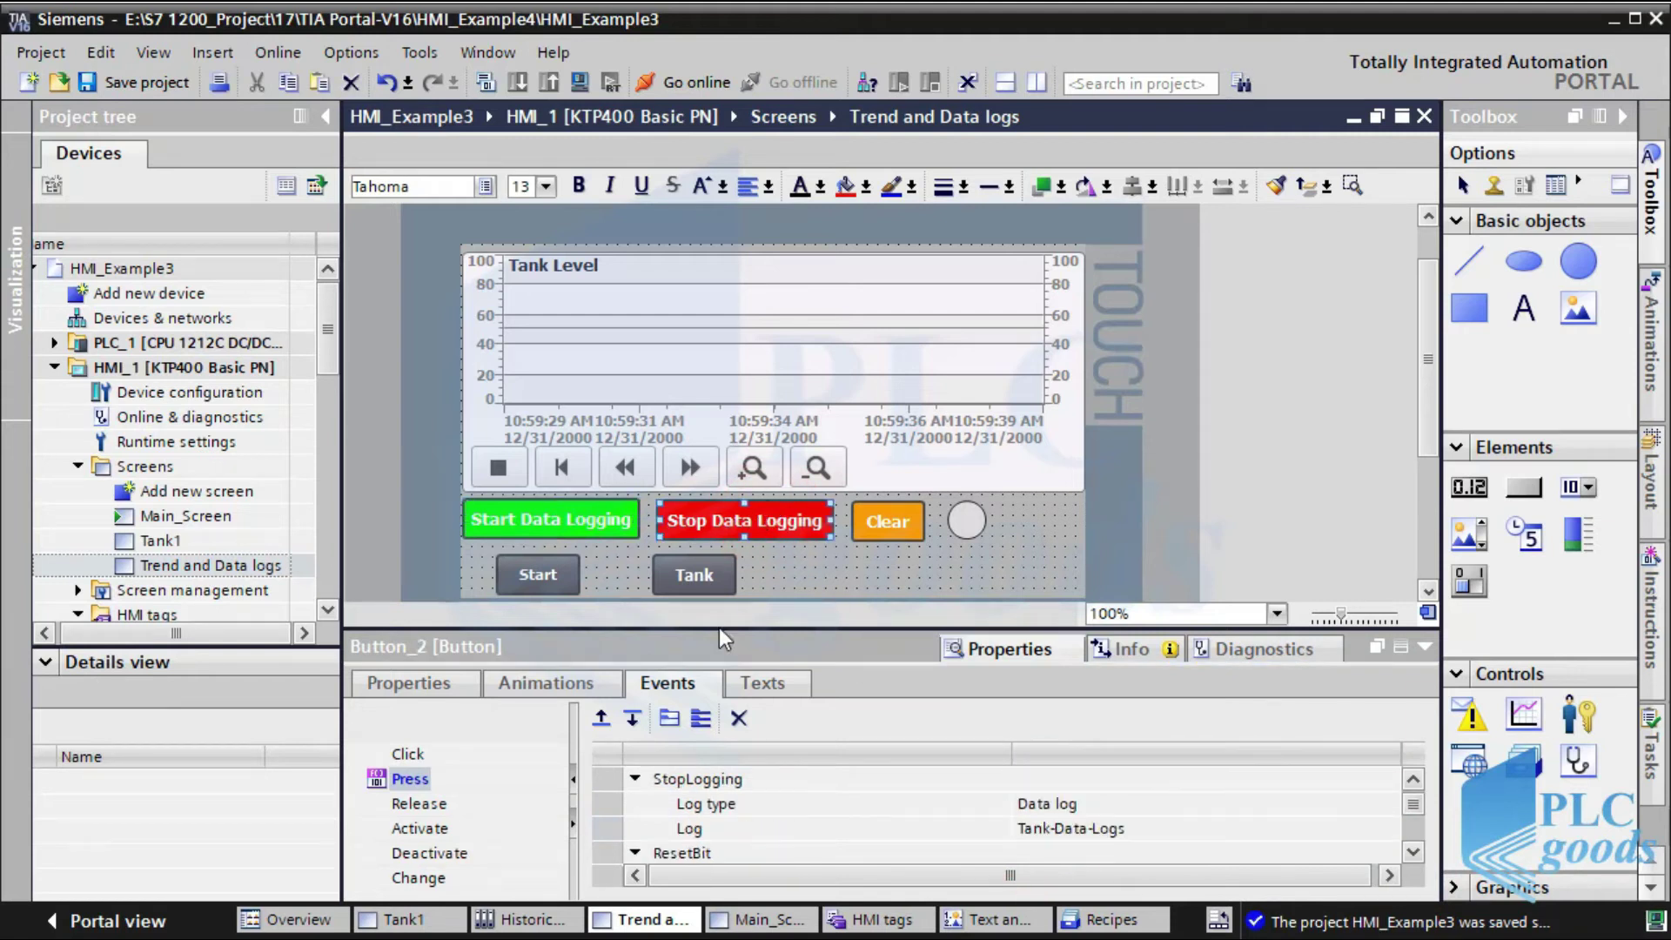
pyautogui.click(1414, 853)
pyautogui.click(1414, 853)
pyautogui.click(1413, 853)
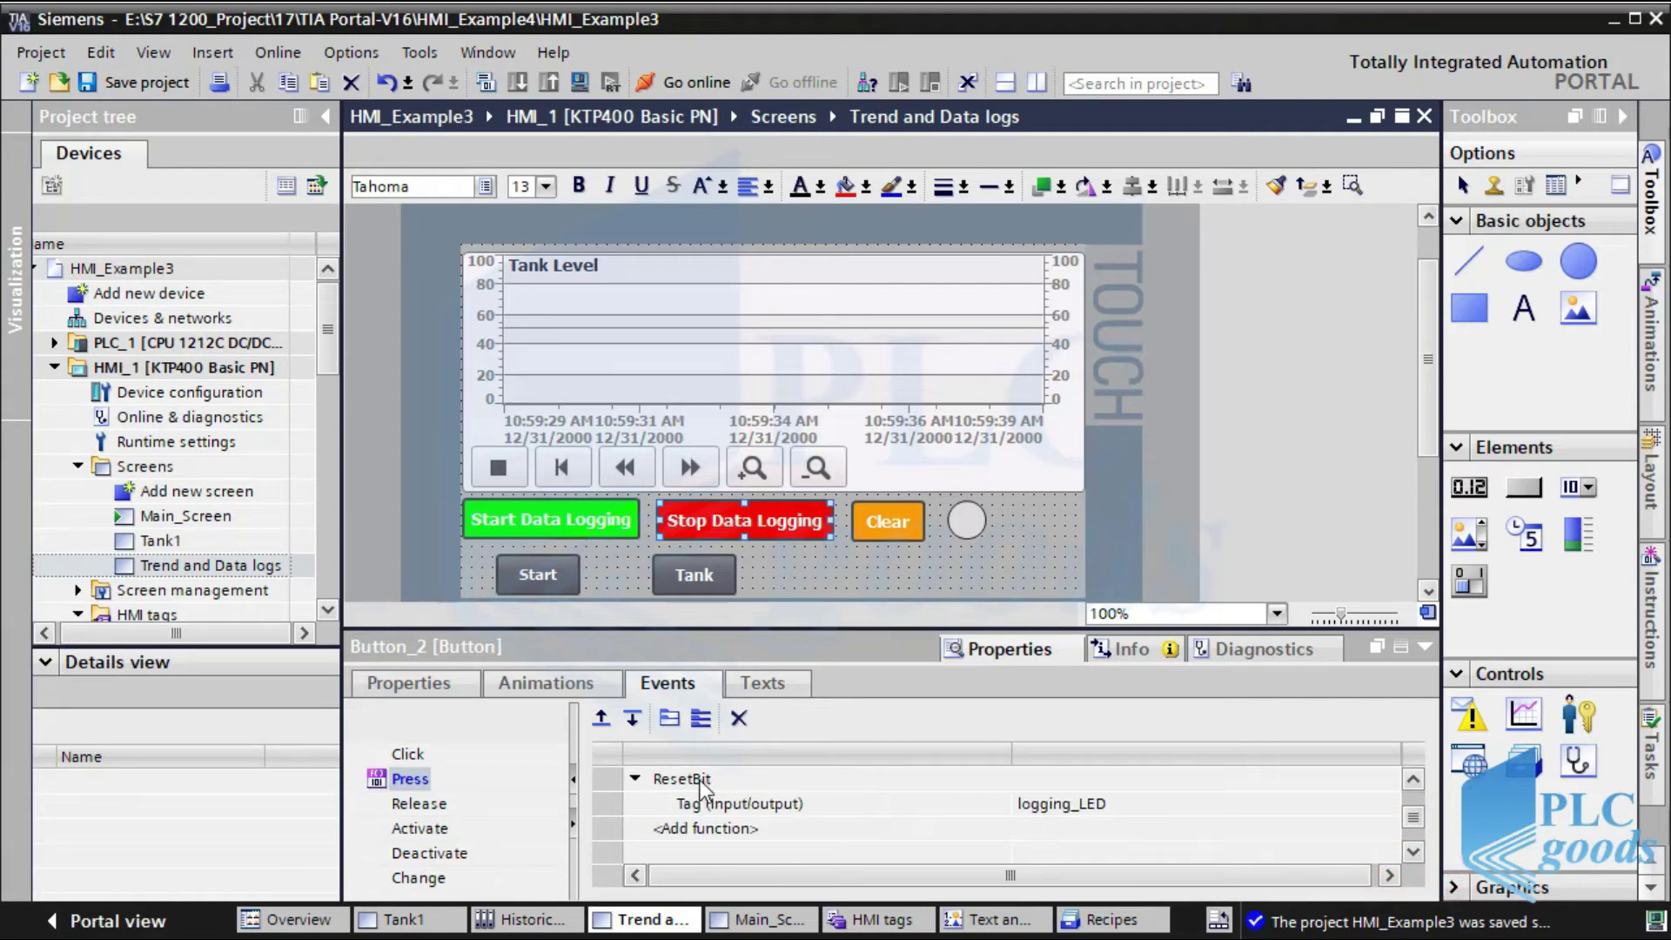
pyautogui.click(1071, 805)
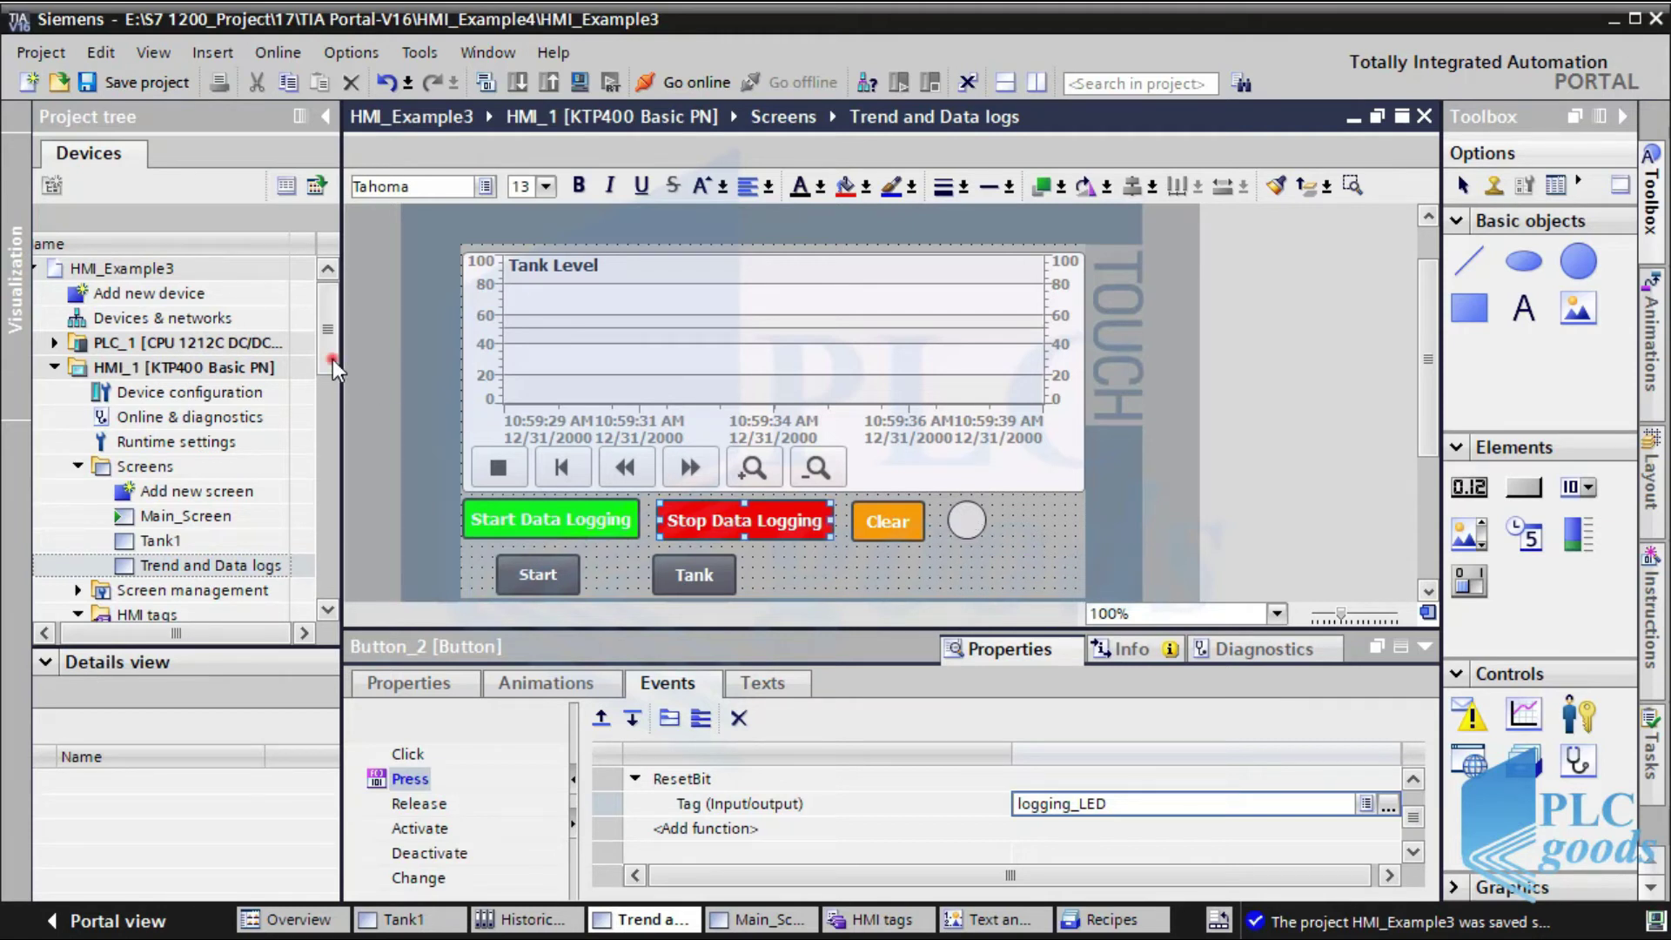
# In the HMI tags table, keep Discharge_Valve on connection HMI_Connection_1.
pyautogui.moveTo(332, 358); pyautogui.dragTo(326, 421)
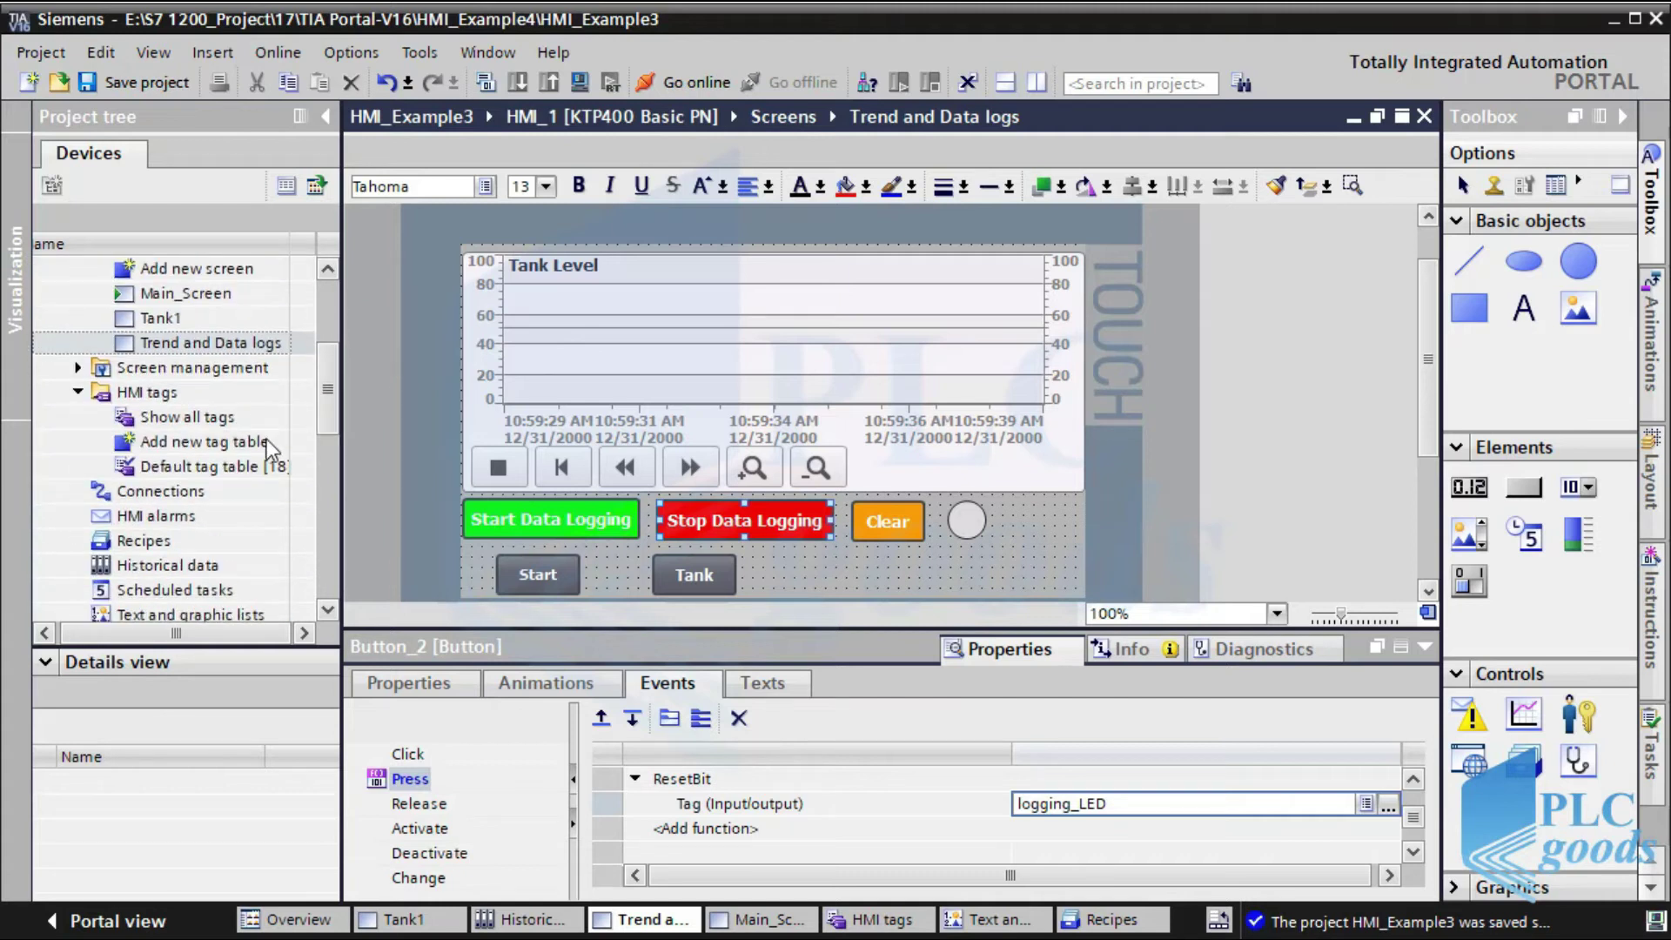
pyautogui.doubleClick(168, 422)
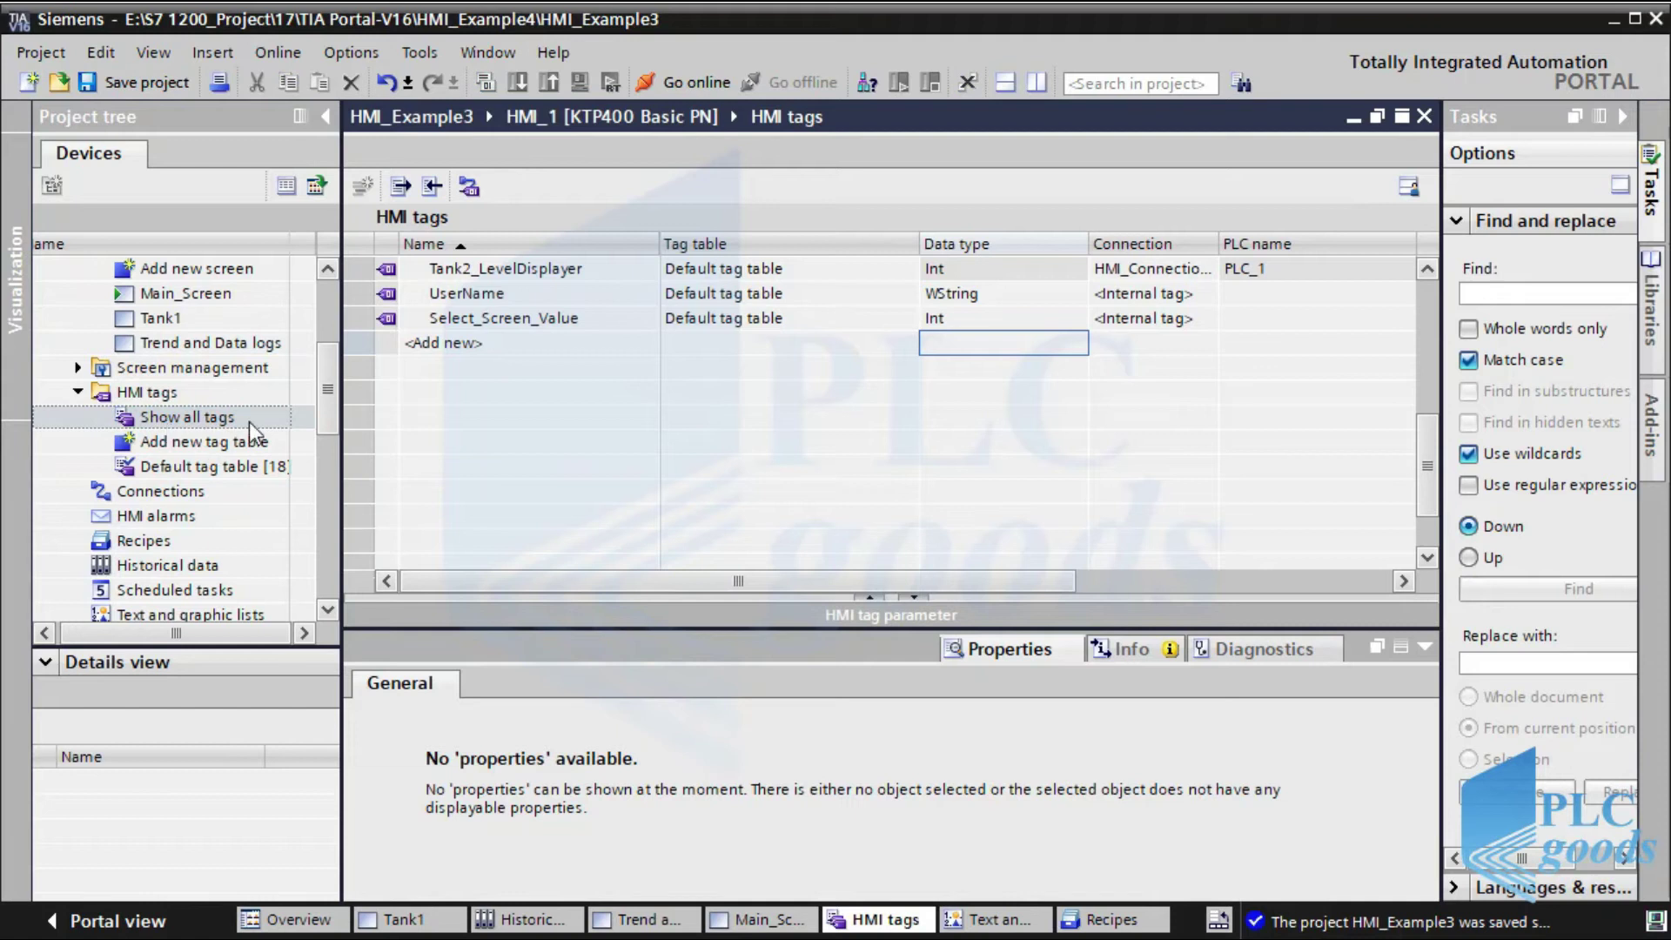
pyautogui.moveTo(1421, 490); pyautogui.dragTo(1443, 333)
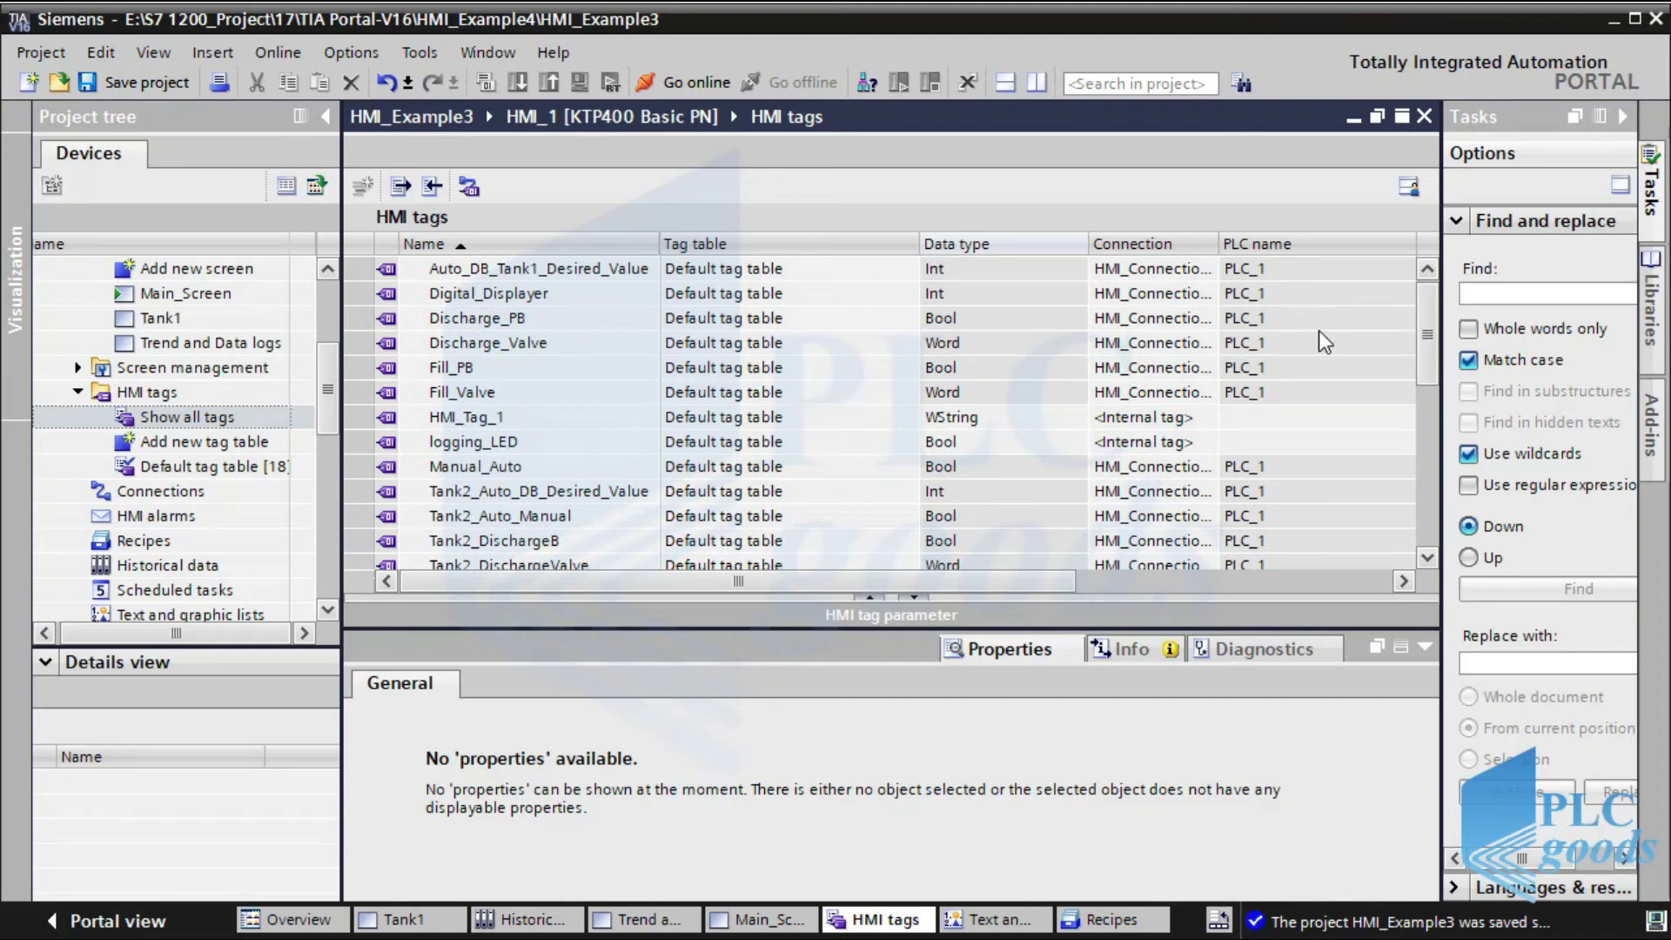
pyautogui.click(514, 347)
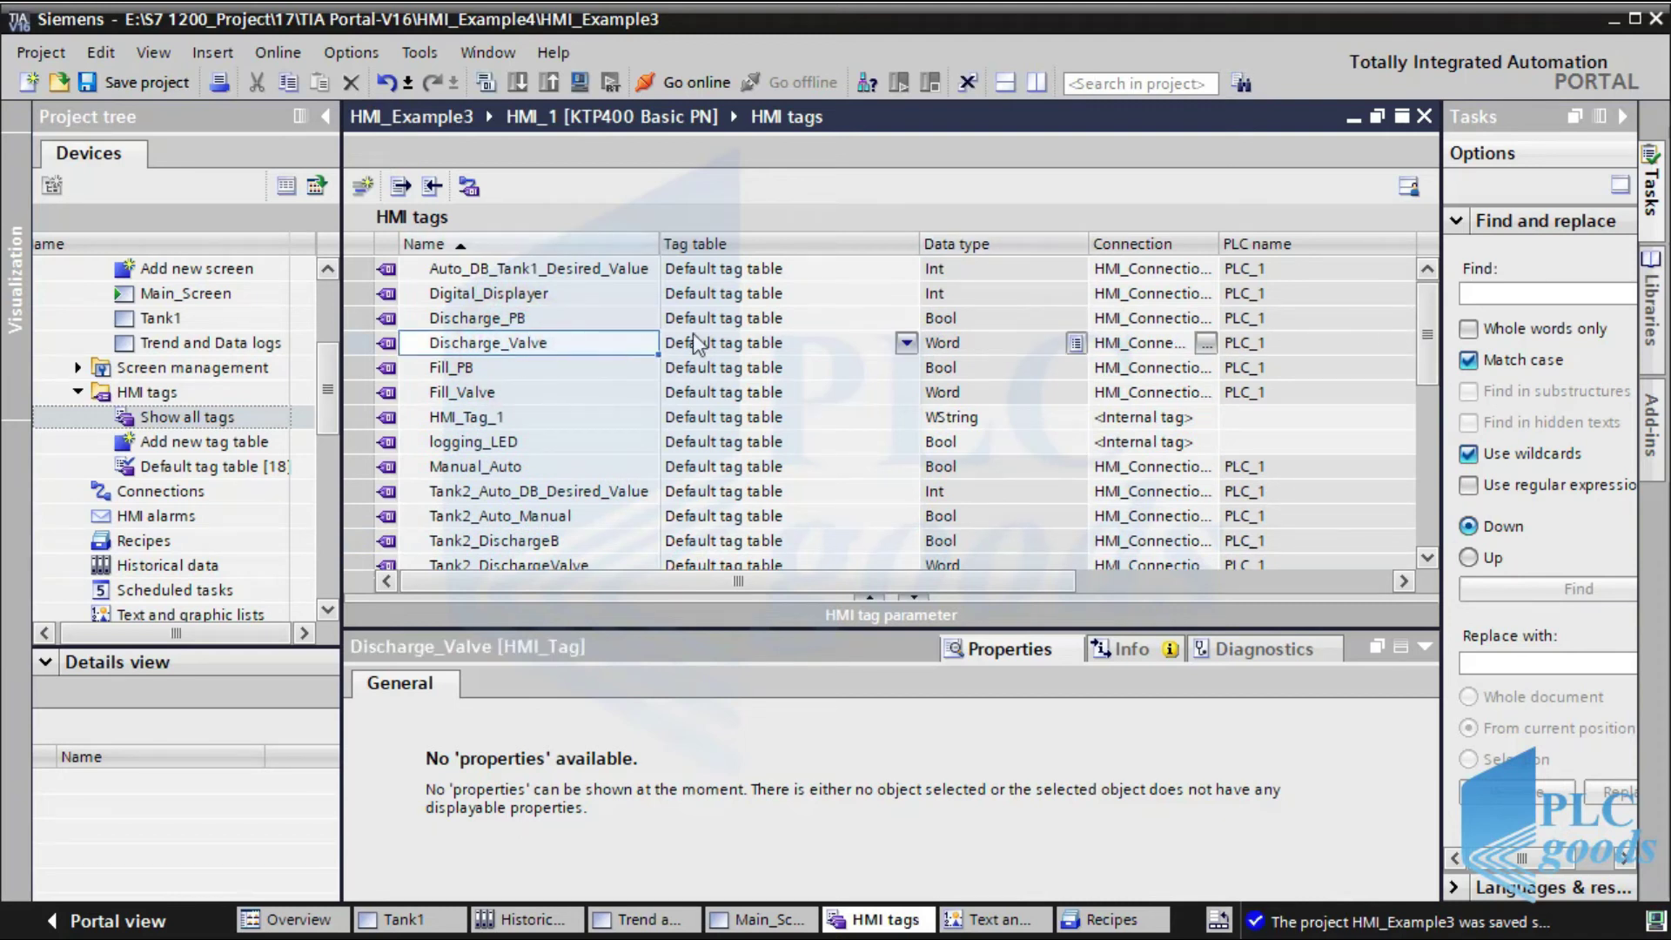
pyautogui.click(1206, 344)
pyautogui.click(1351, 449)
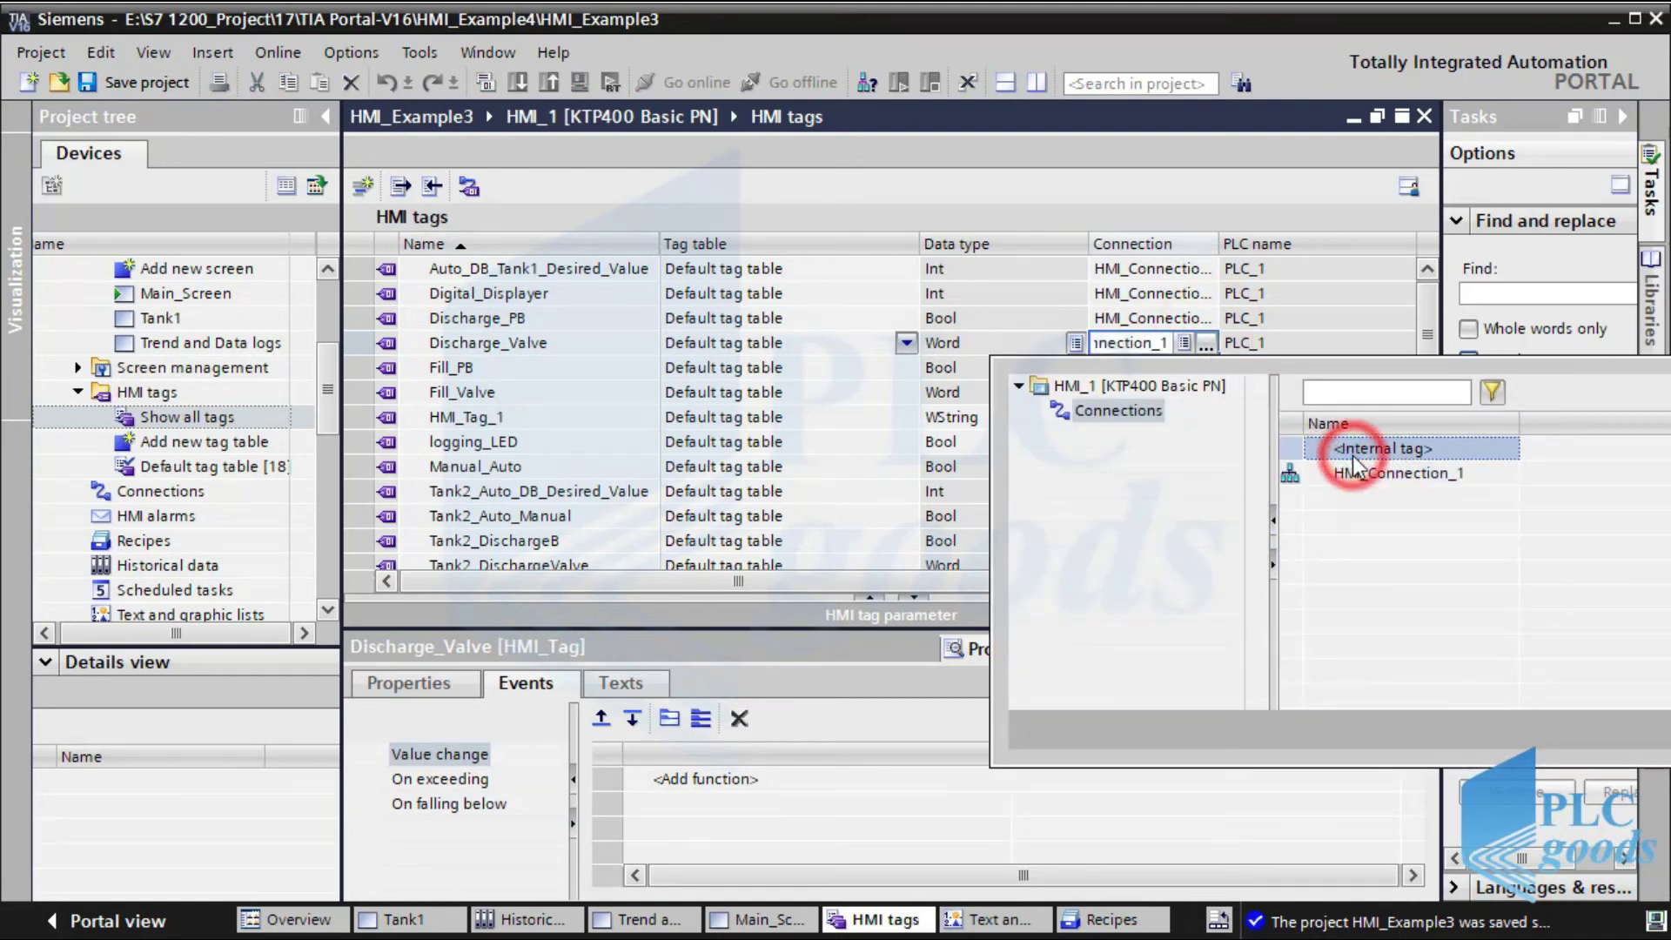
pyautogui.click(1349, 472)
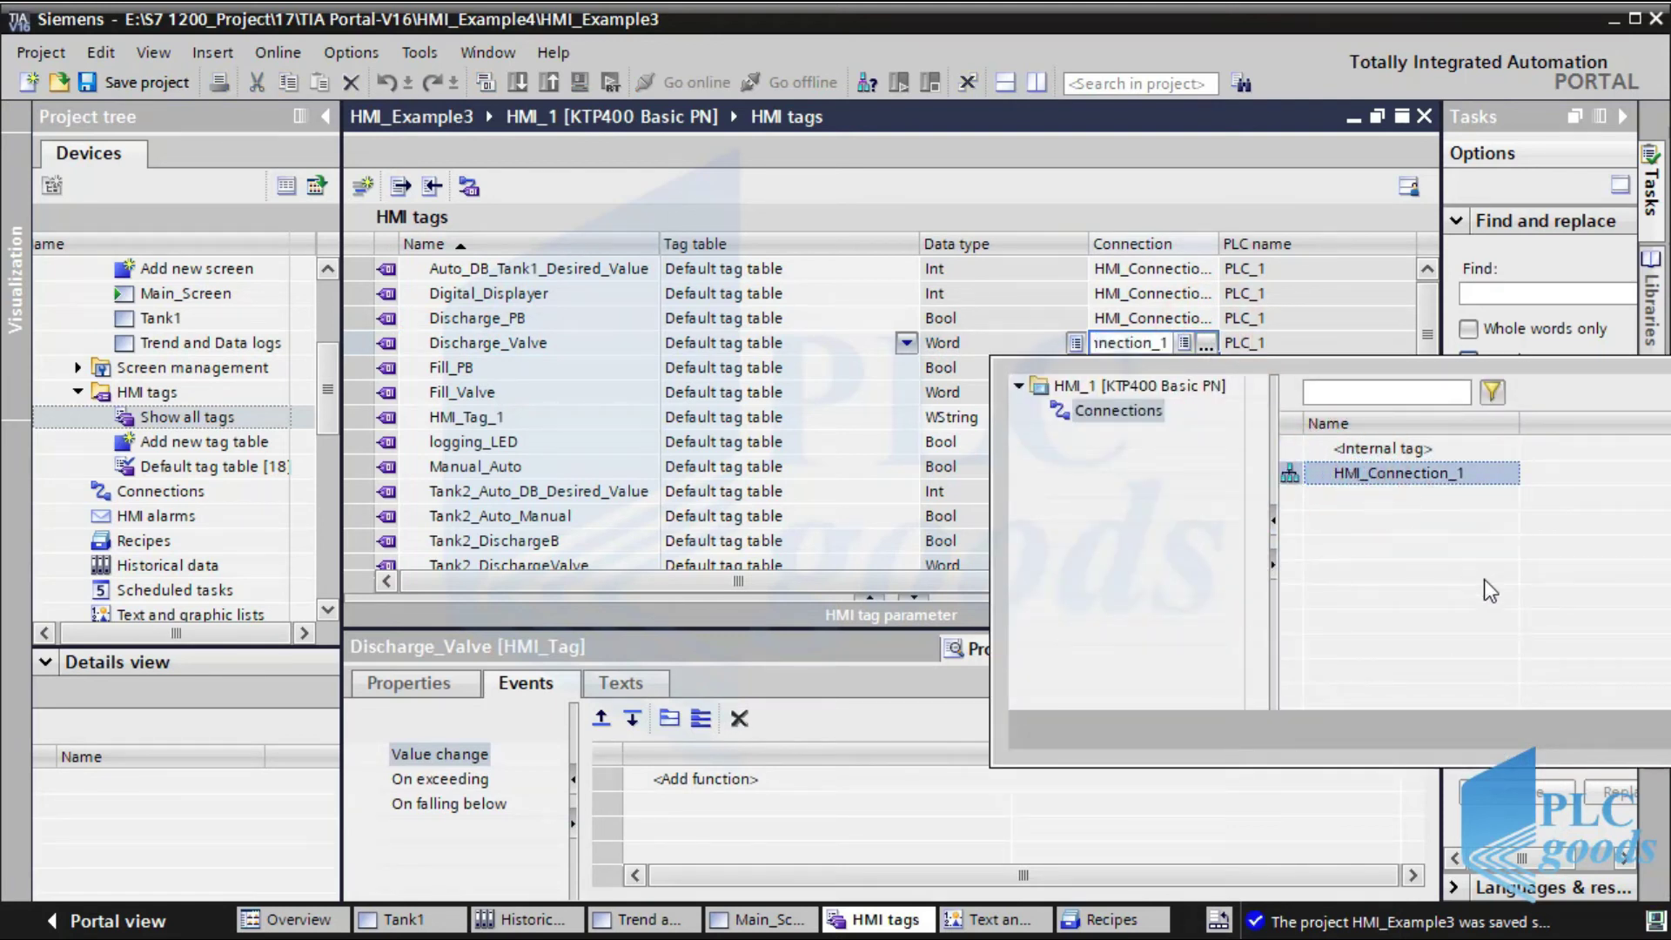
pyautogui.press('Return')
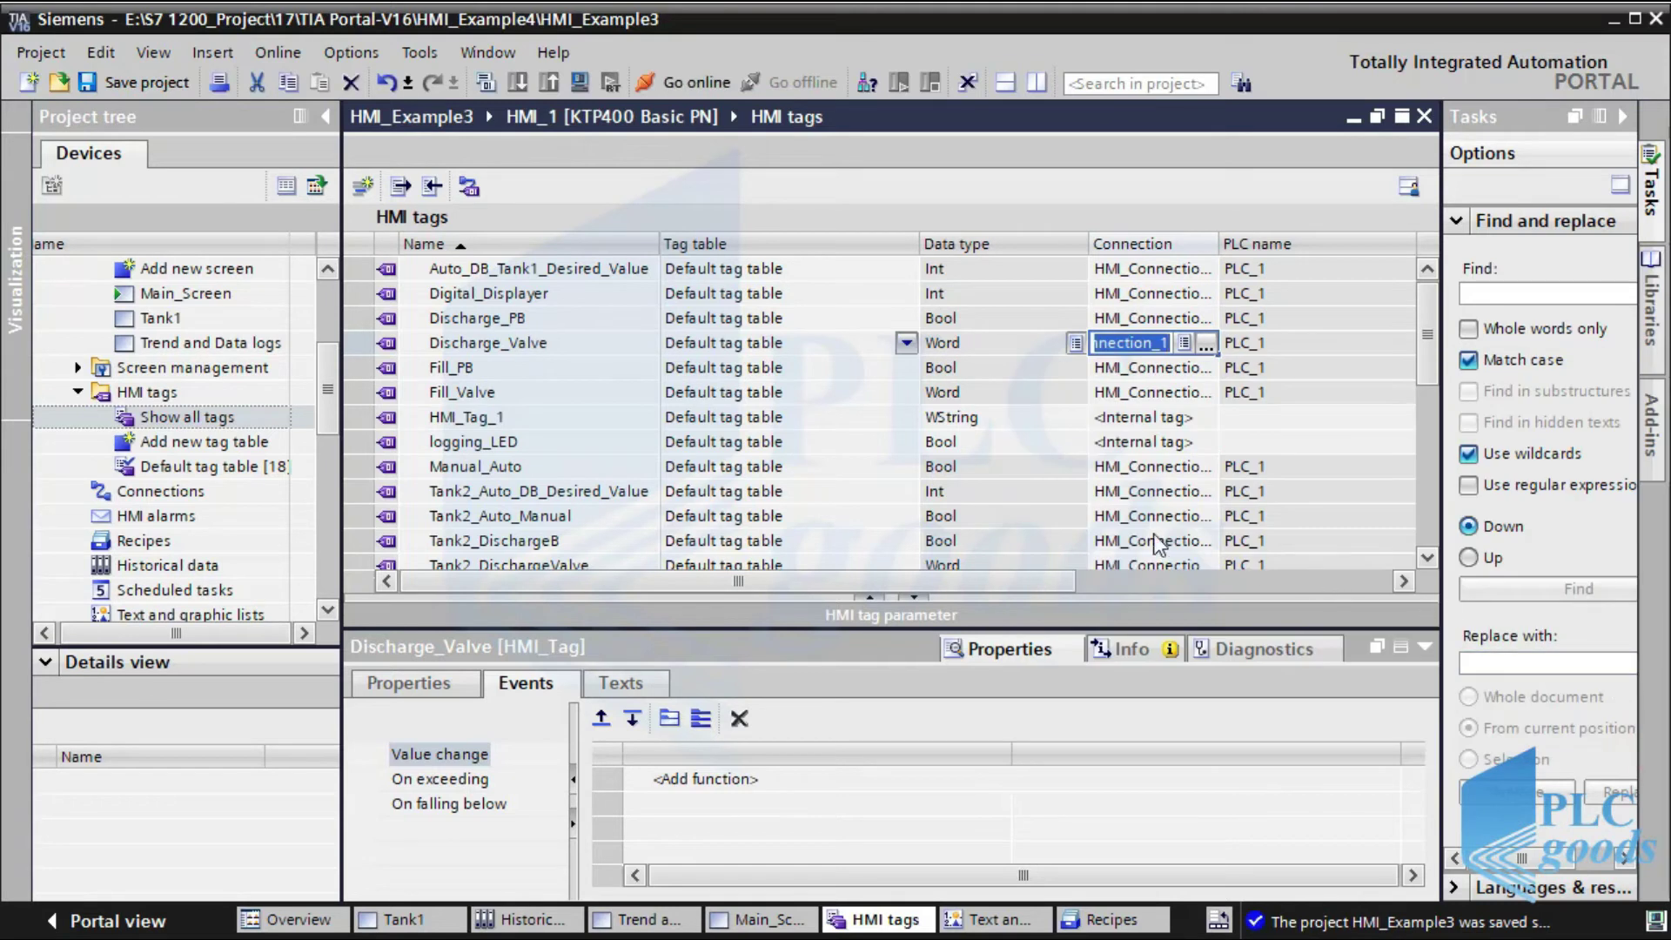
# Set the logging_LED tag to be an internal tag.
pyautogui.click(529, 445)
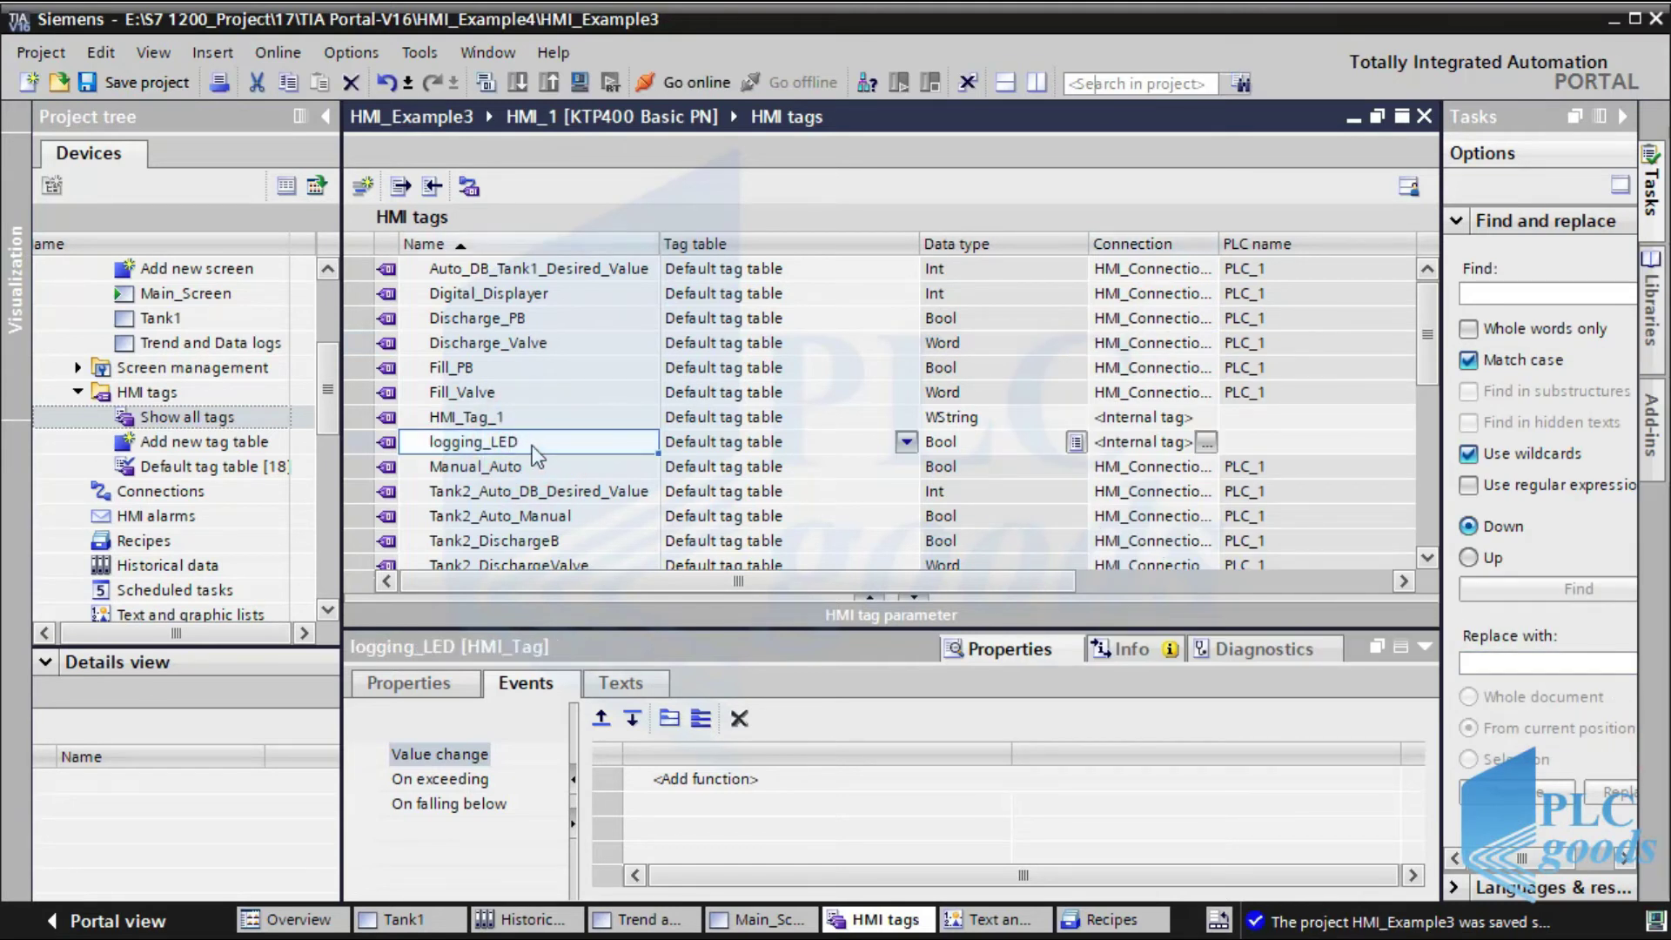
pyautogui.click(1195, 446)
pyautogui.click(1205, 444)
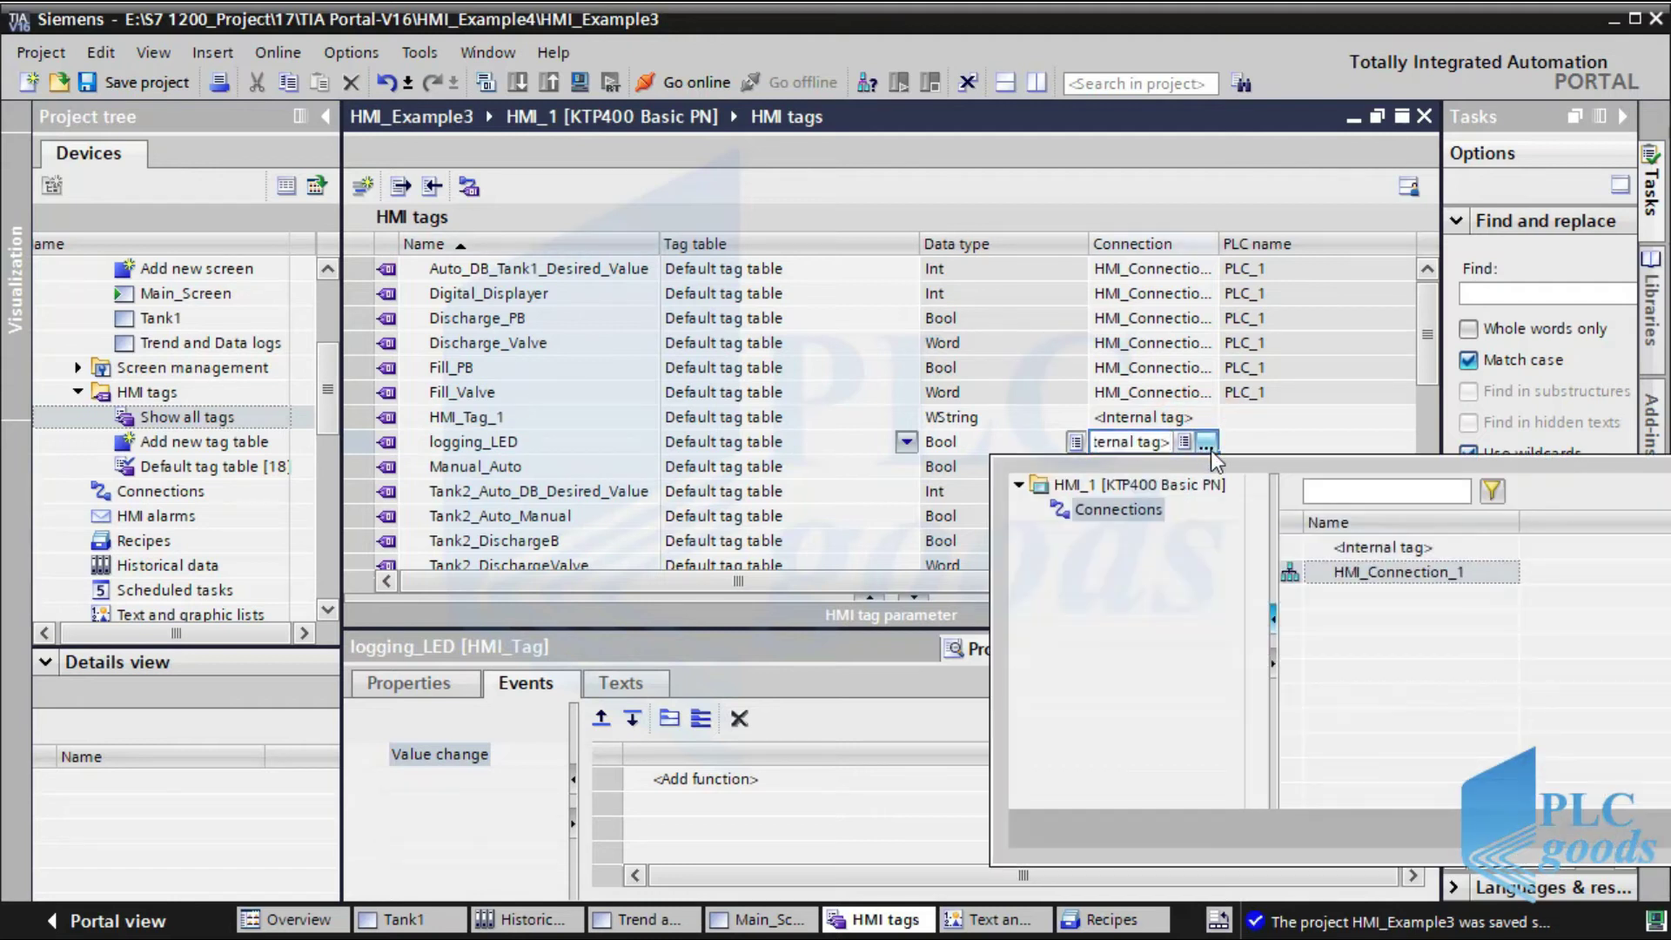
pyautogui.click(1363, 547)
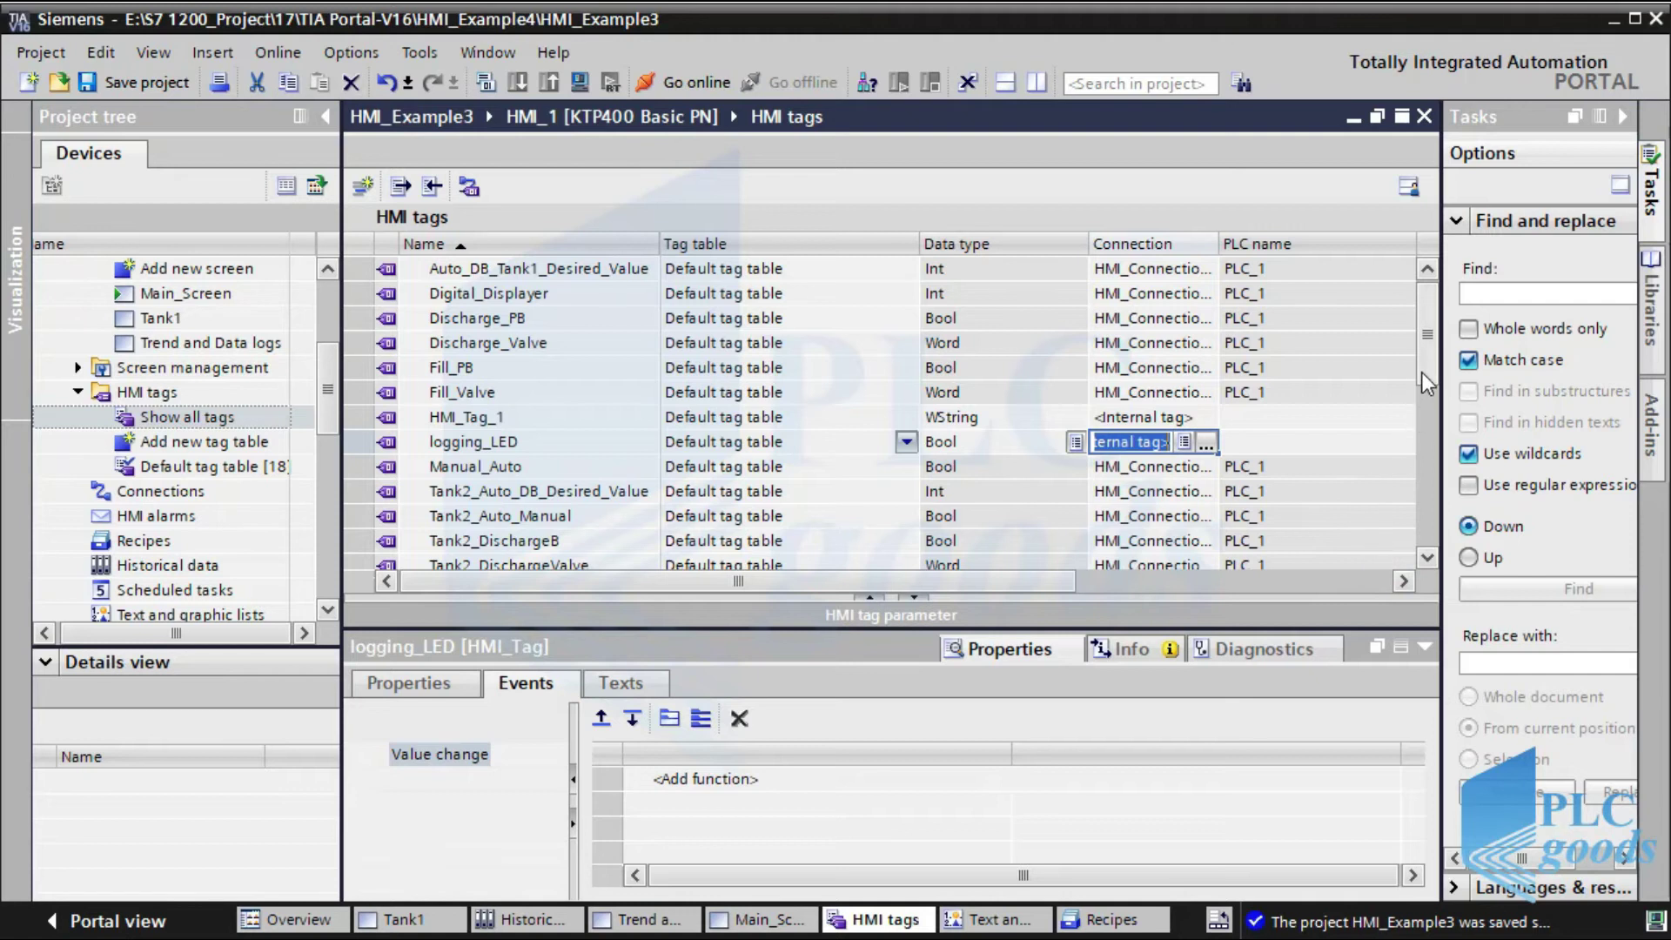
# Add an internal tag Select_Layer of data type Int and save the project.
pyautogui.scroll(-3, 1427, 400)
pyautogui.scroll(-2, 1422, 419)
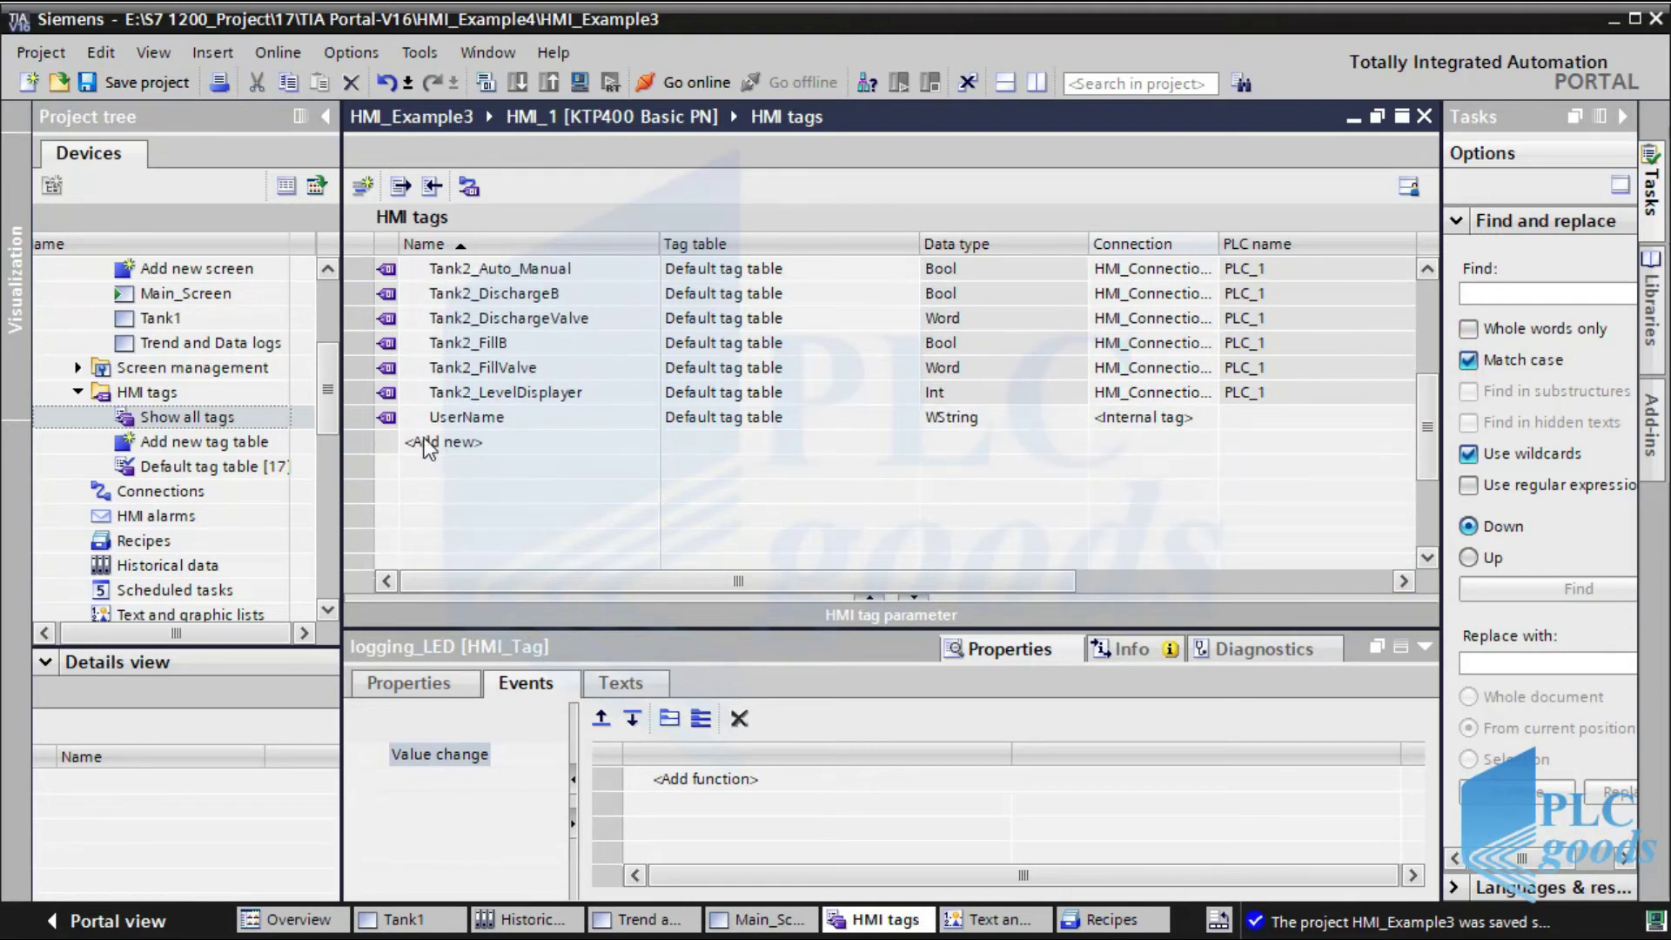
pyautogui.click(427, 444)
pyautogui.write('Sele')
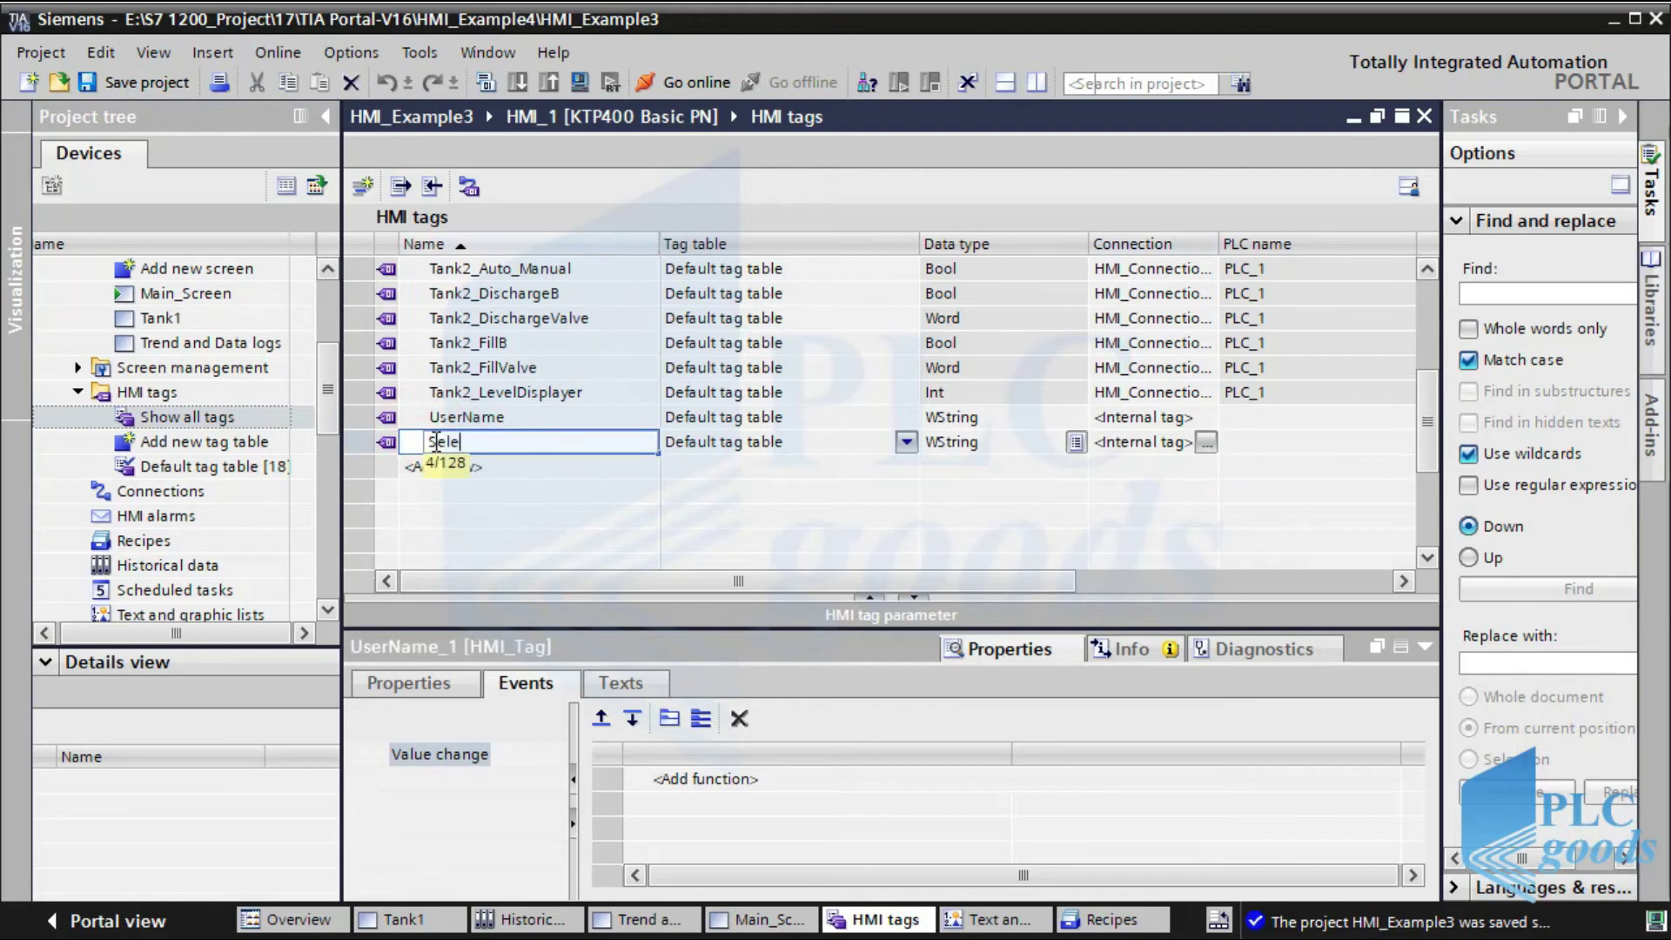
pyautogui.write('ct_Layer')
pyautogui.click(952, 442)
pyautogui.write('int')
pyautogui.click(945, 473)
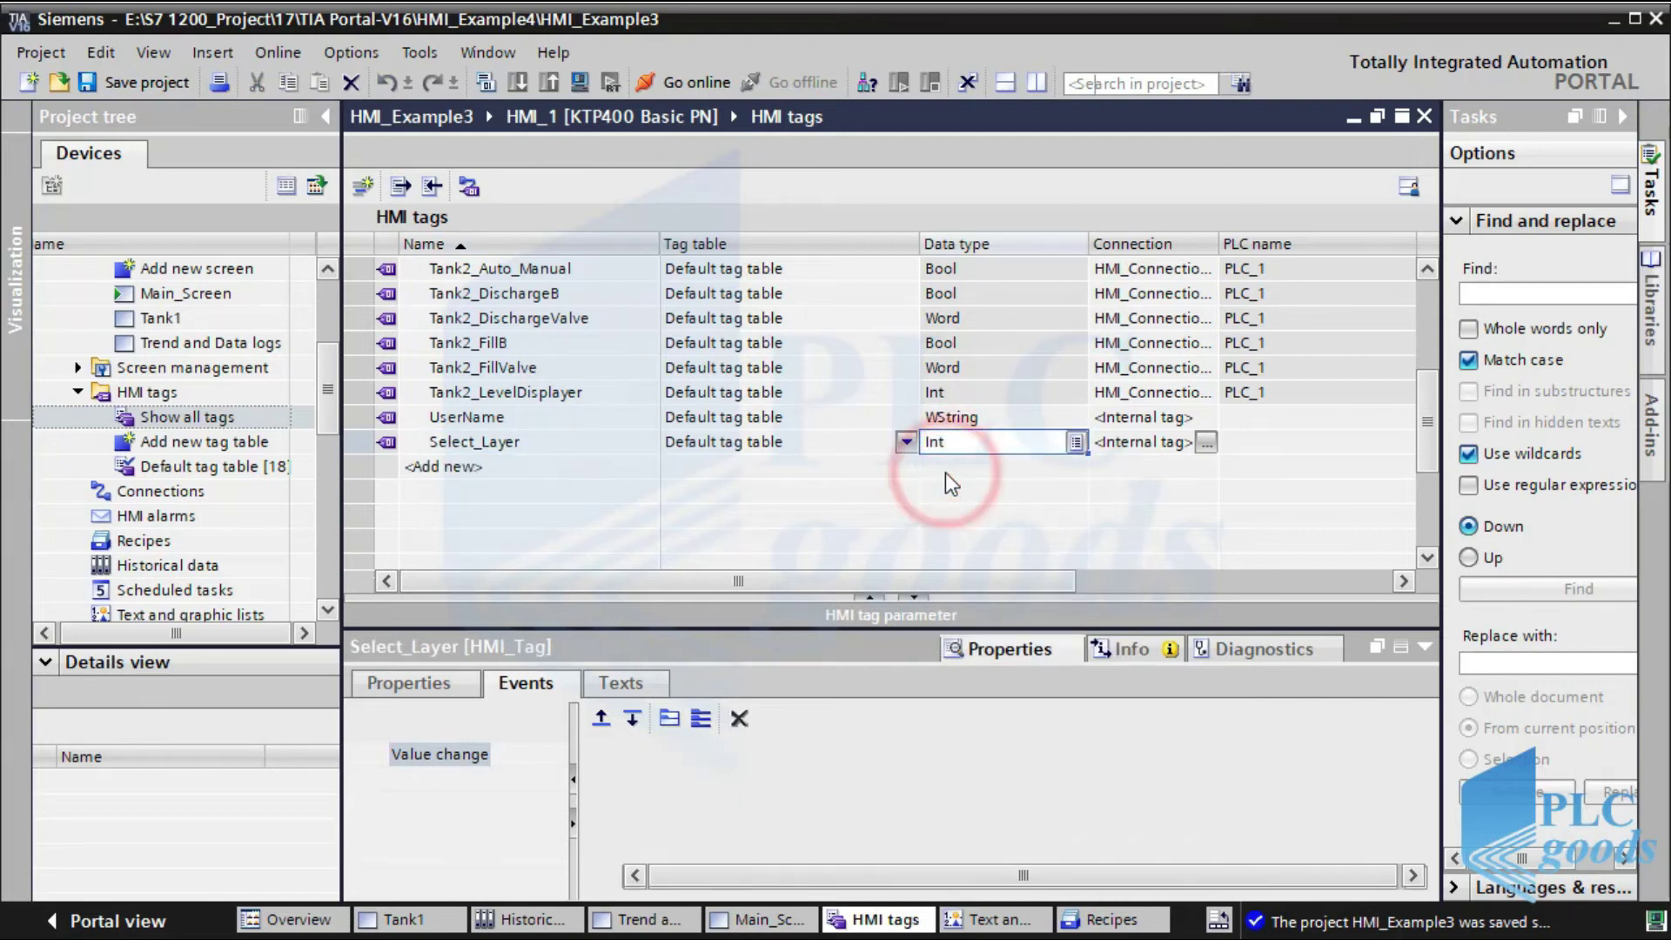
pyautogui.press('Return')
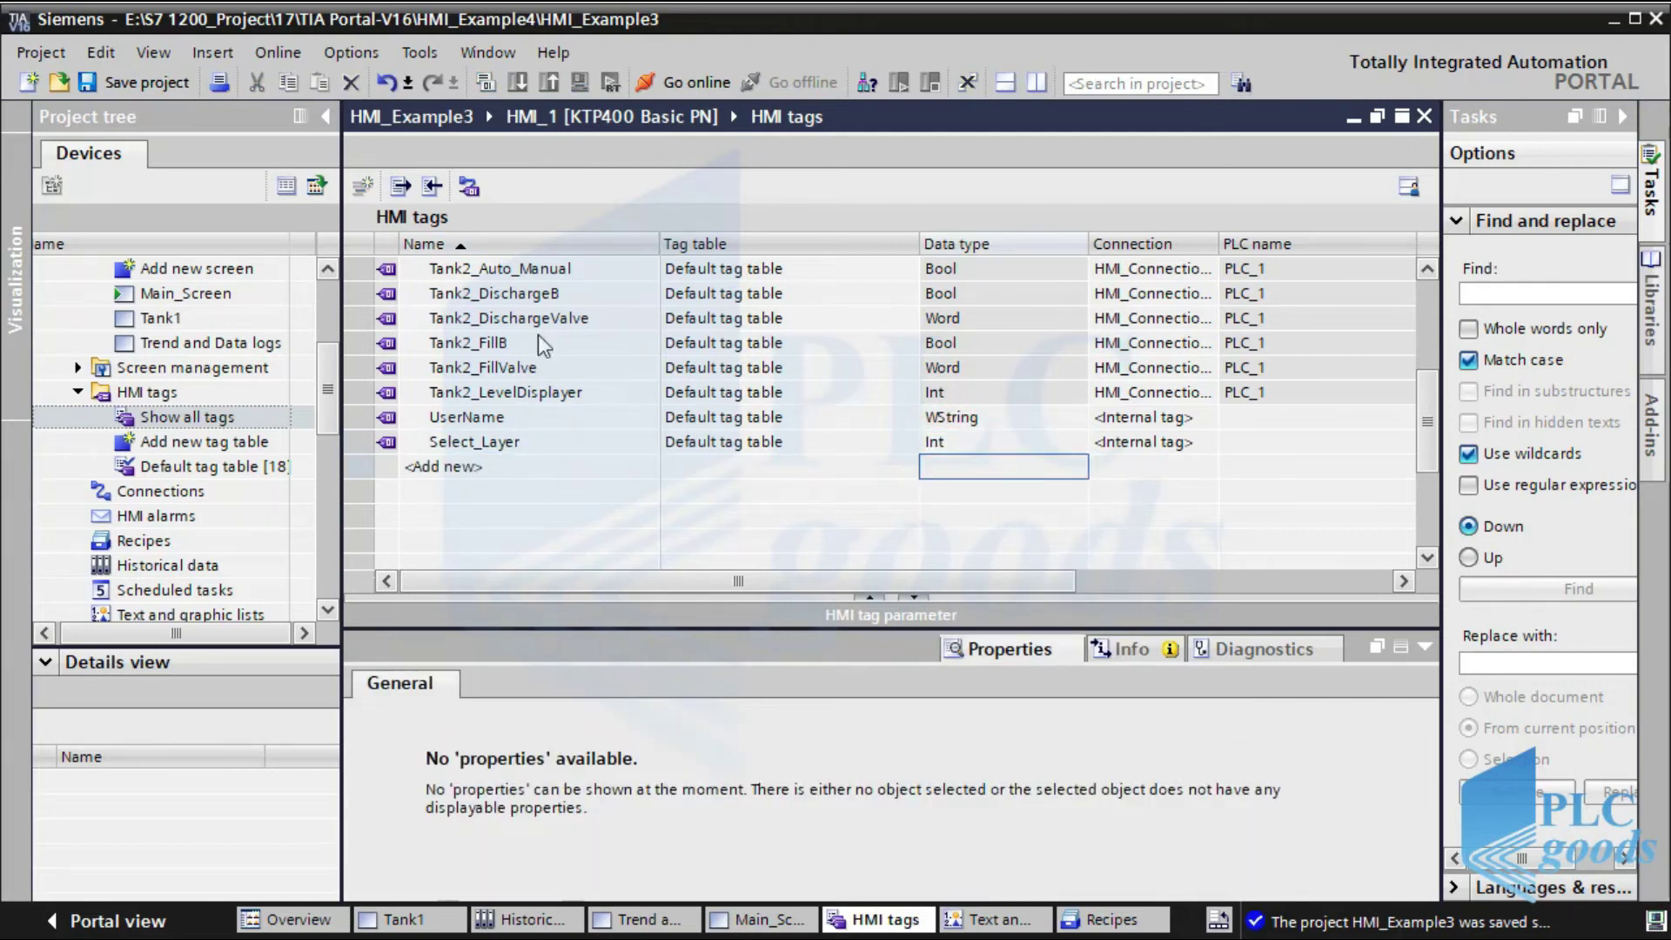
pyautogui.click(140, 87)
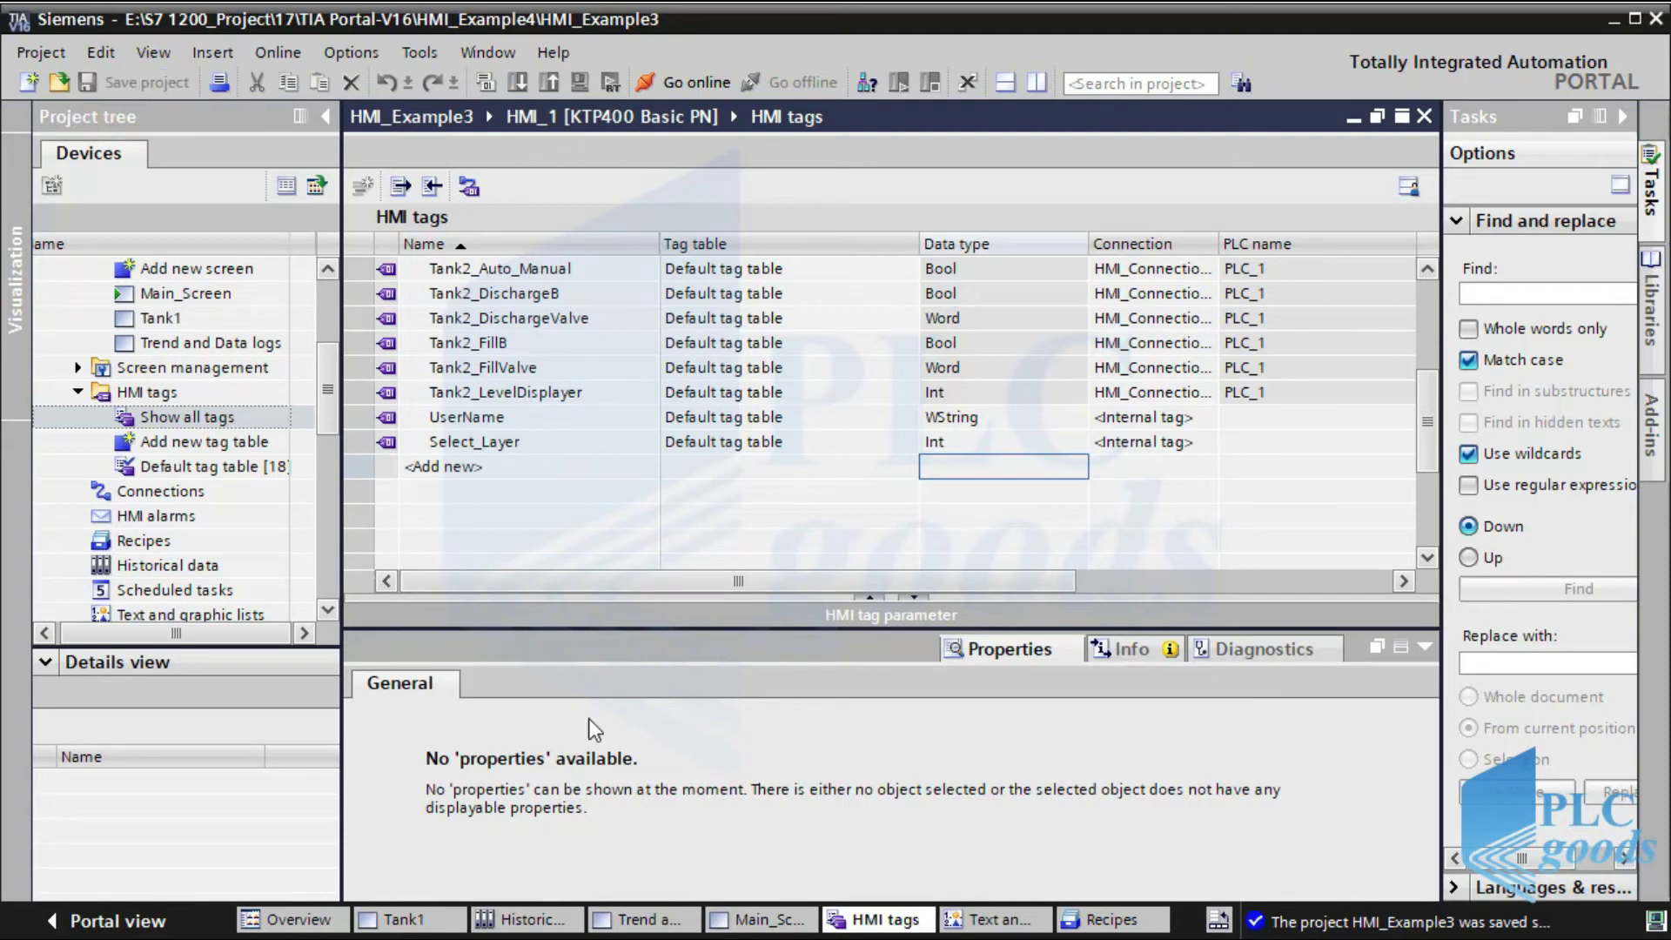
# Delete the Recording and Tank buttons from Main_Screen.
pyautogui.click(740, 923)
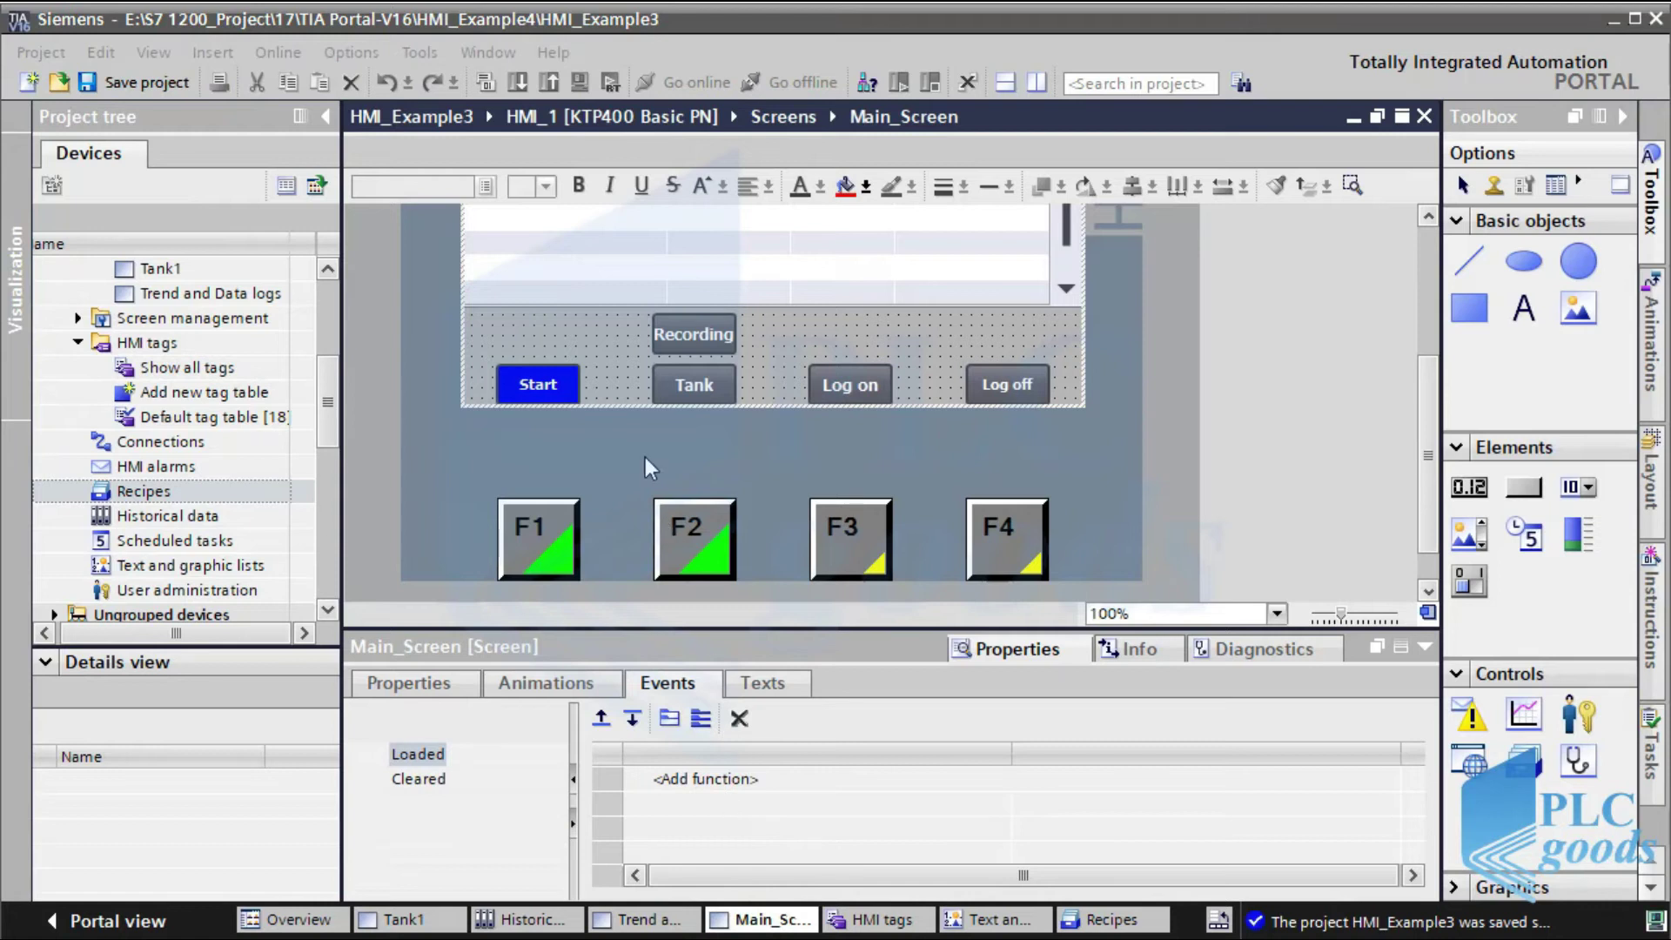
pyautogui.click(704, 346)
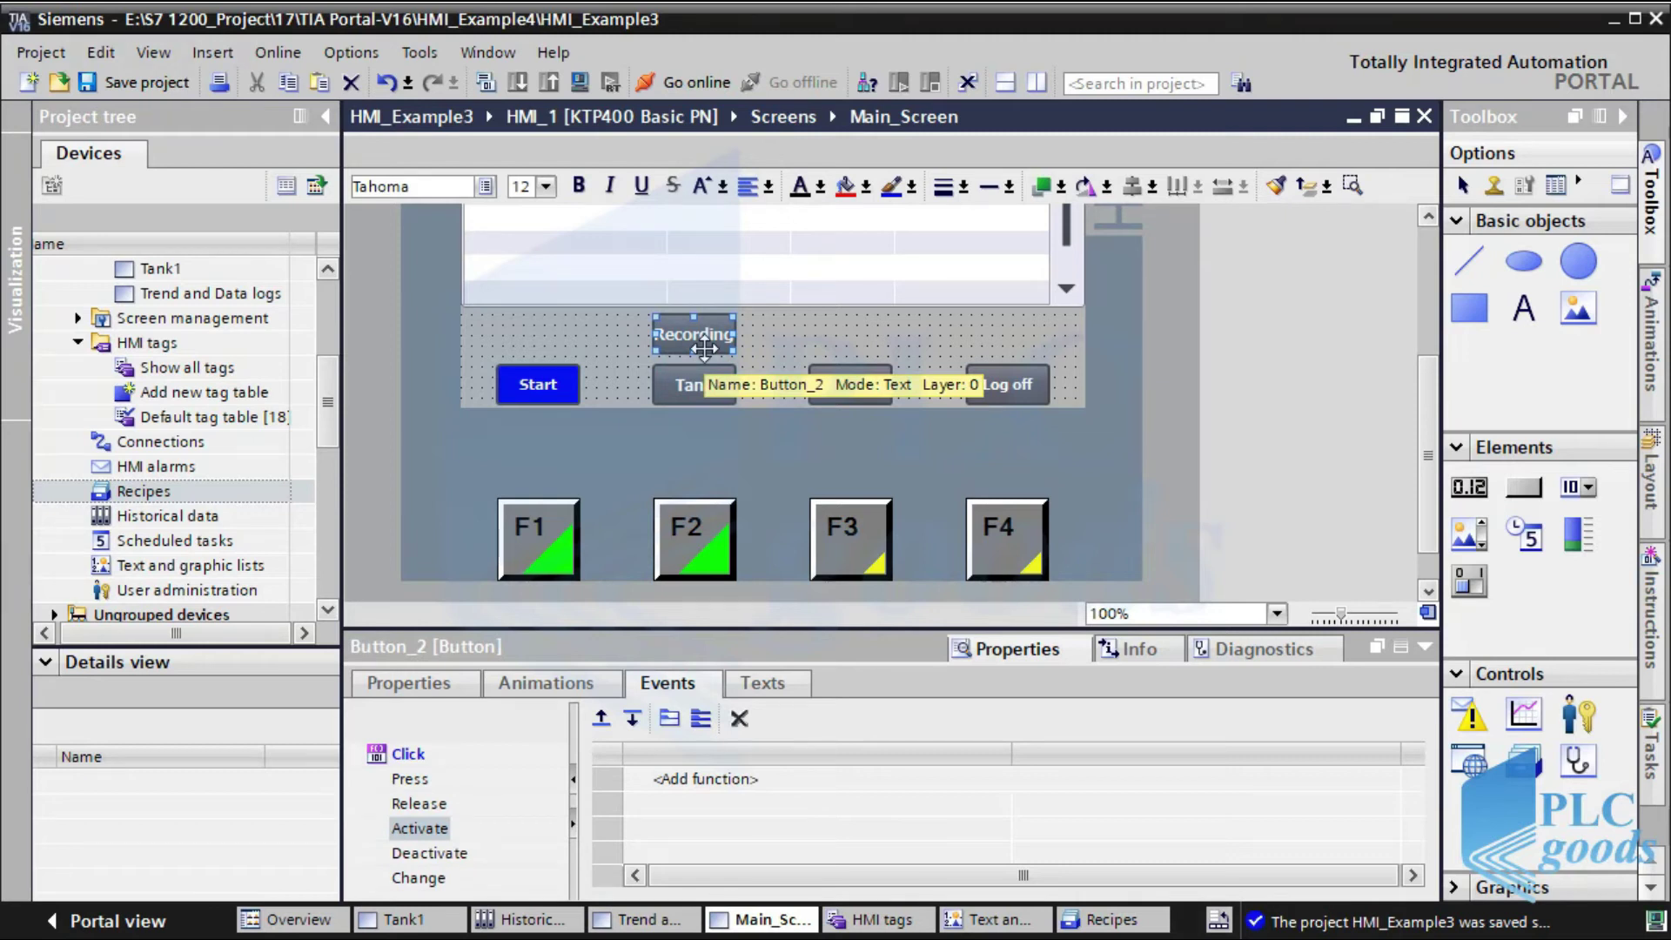
pyautogui.press('Delete')
pyautogui.click(709, 392)
pyautogui.press('Delete')
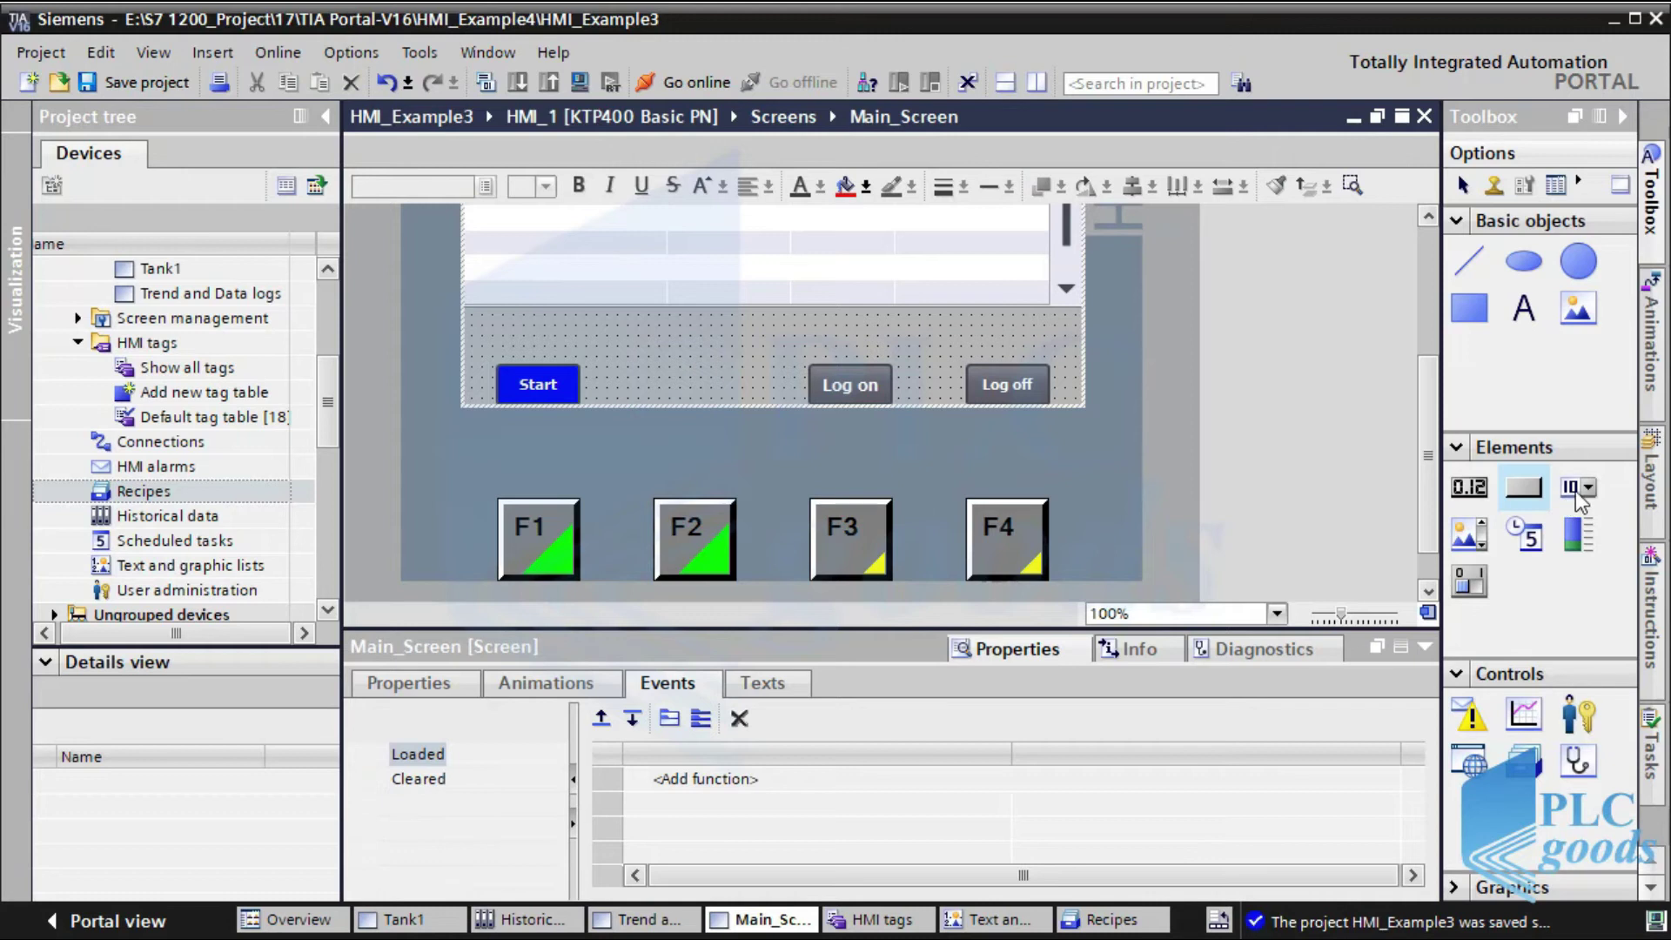
# Place a symbolic I/O field bound to tag Select_Layer with the Screen names text list.
pyautogui.moveTo(1585, 497); pyautogui.dragTo(687, 394)
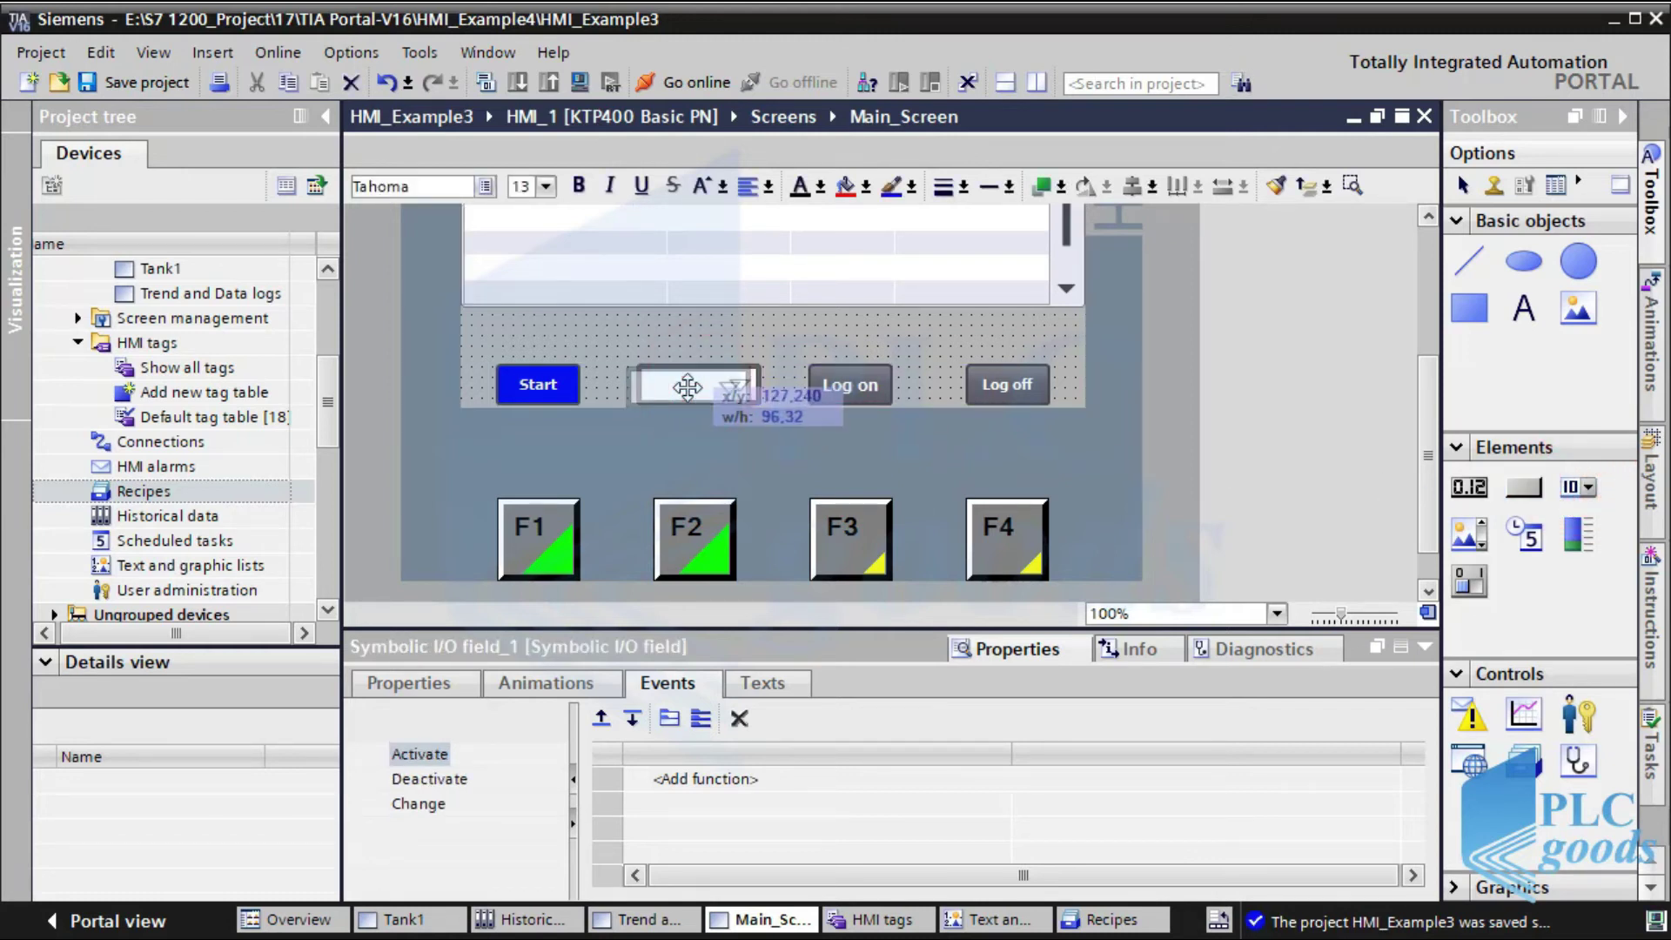
pyautogui.click(453, 686)
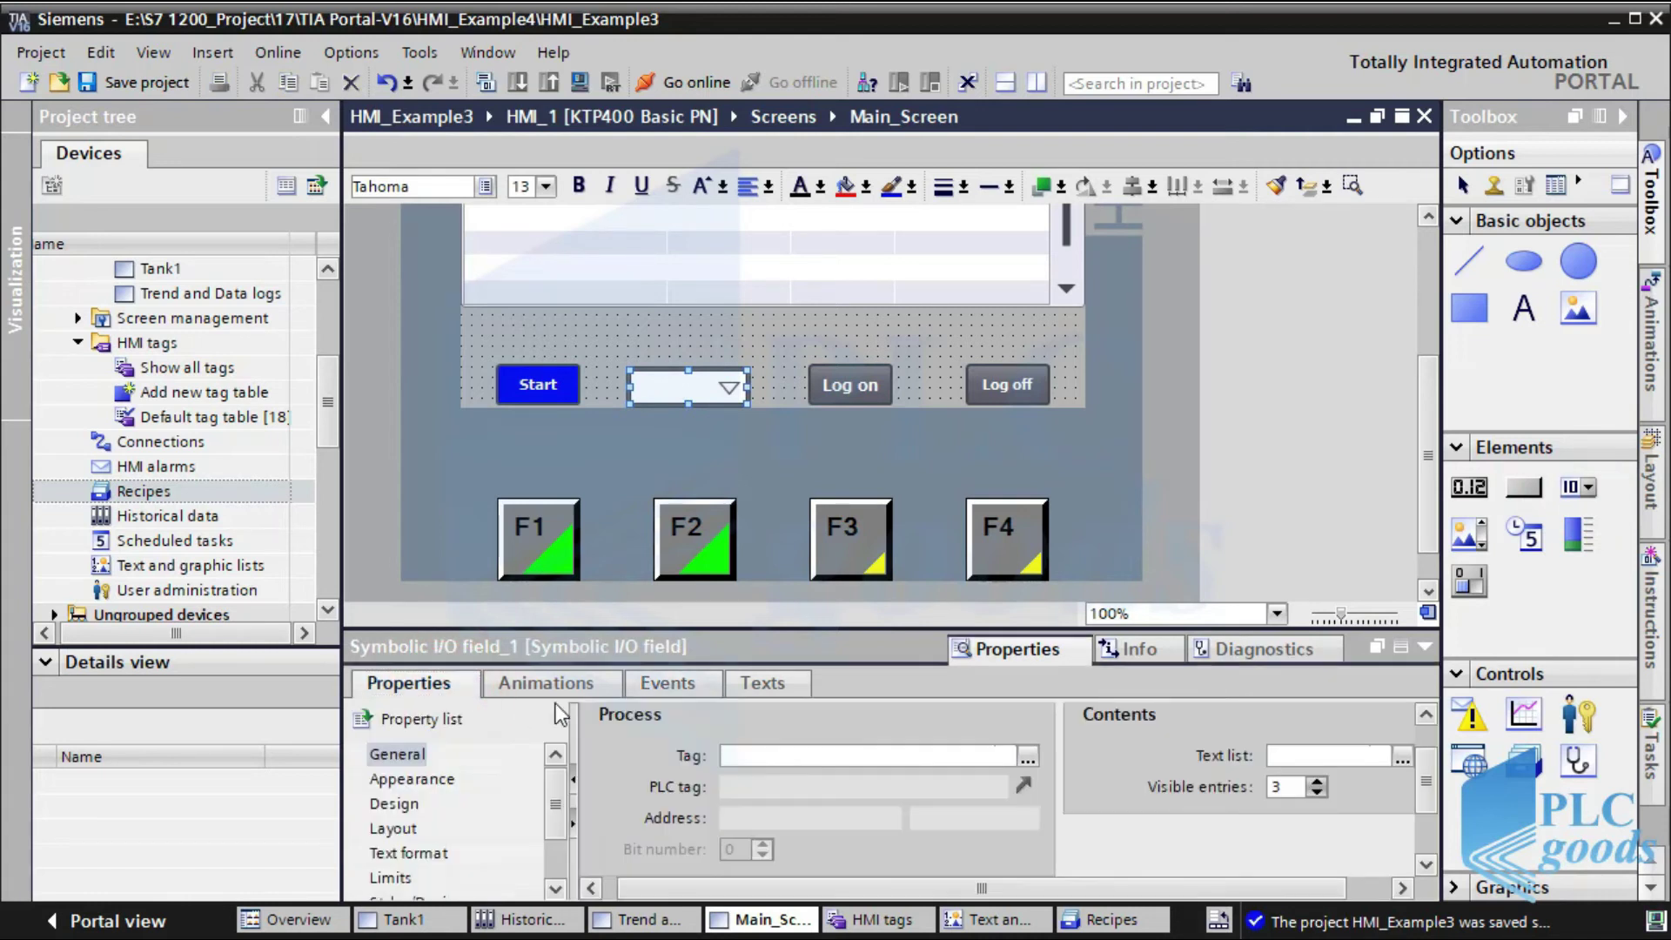
pyautogui.click(1028, 756)
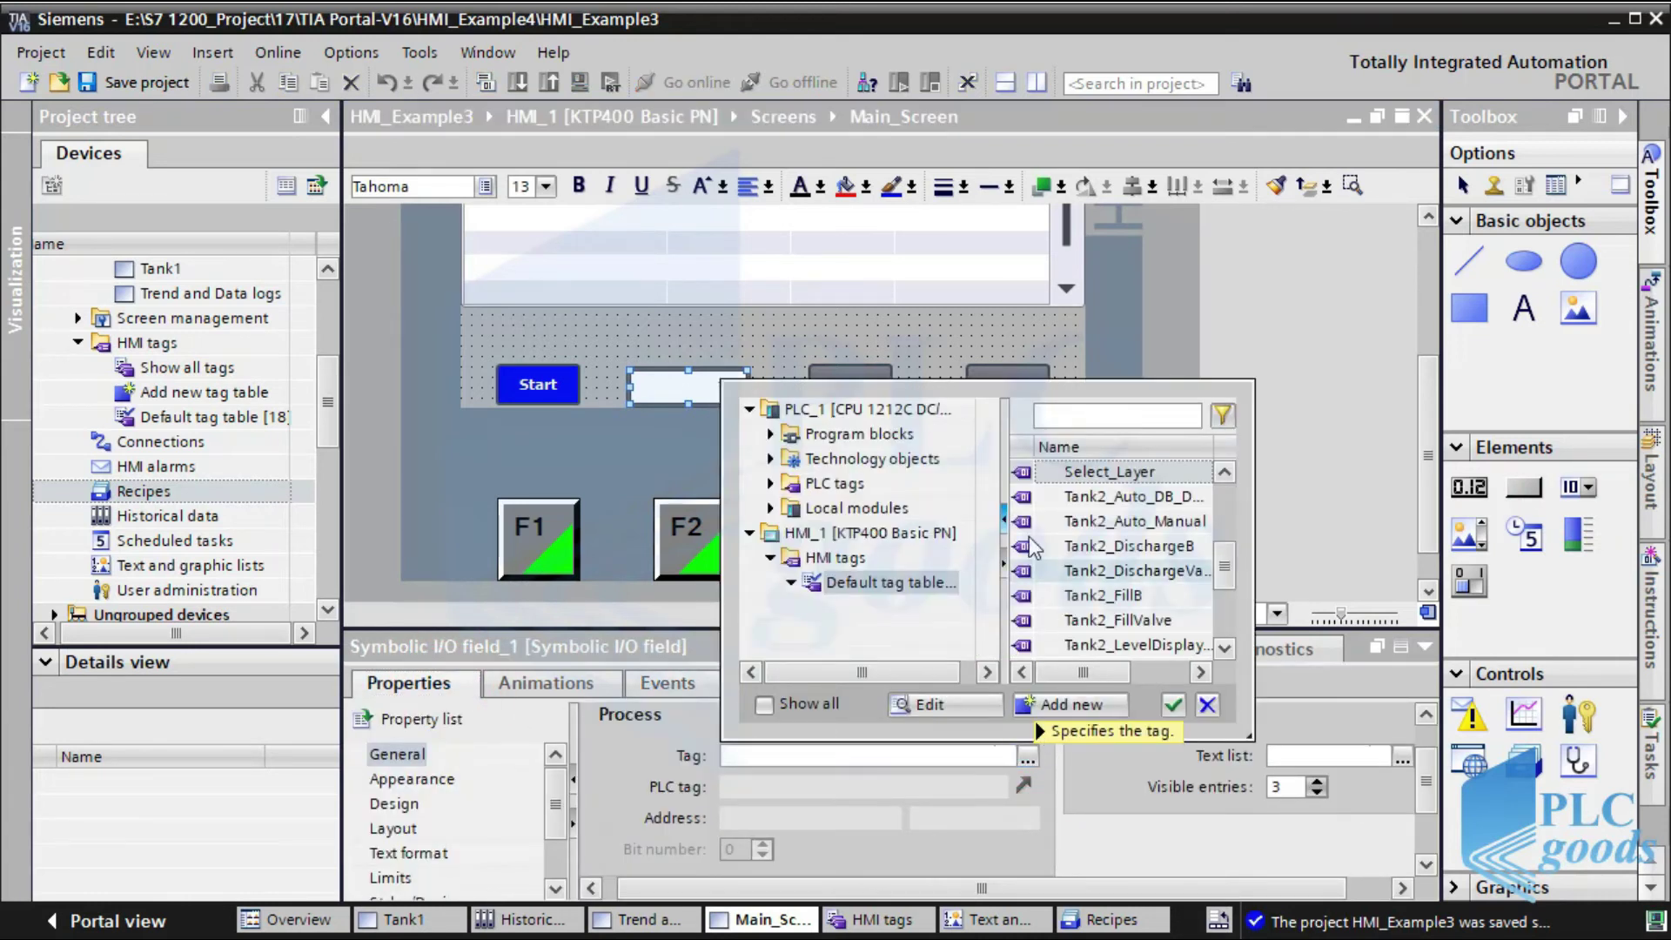
pyautogui.doubleClick(1080, 472)
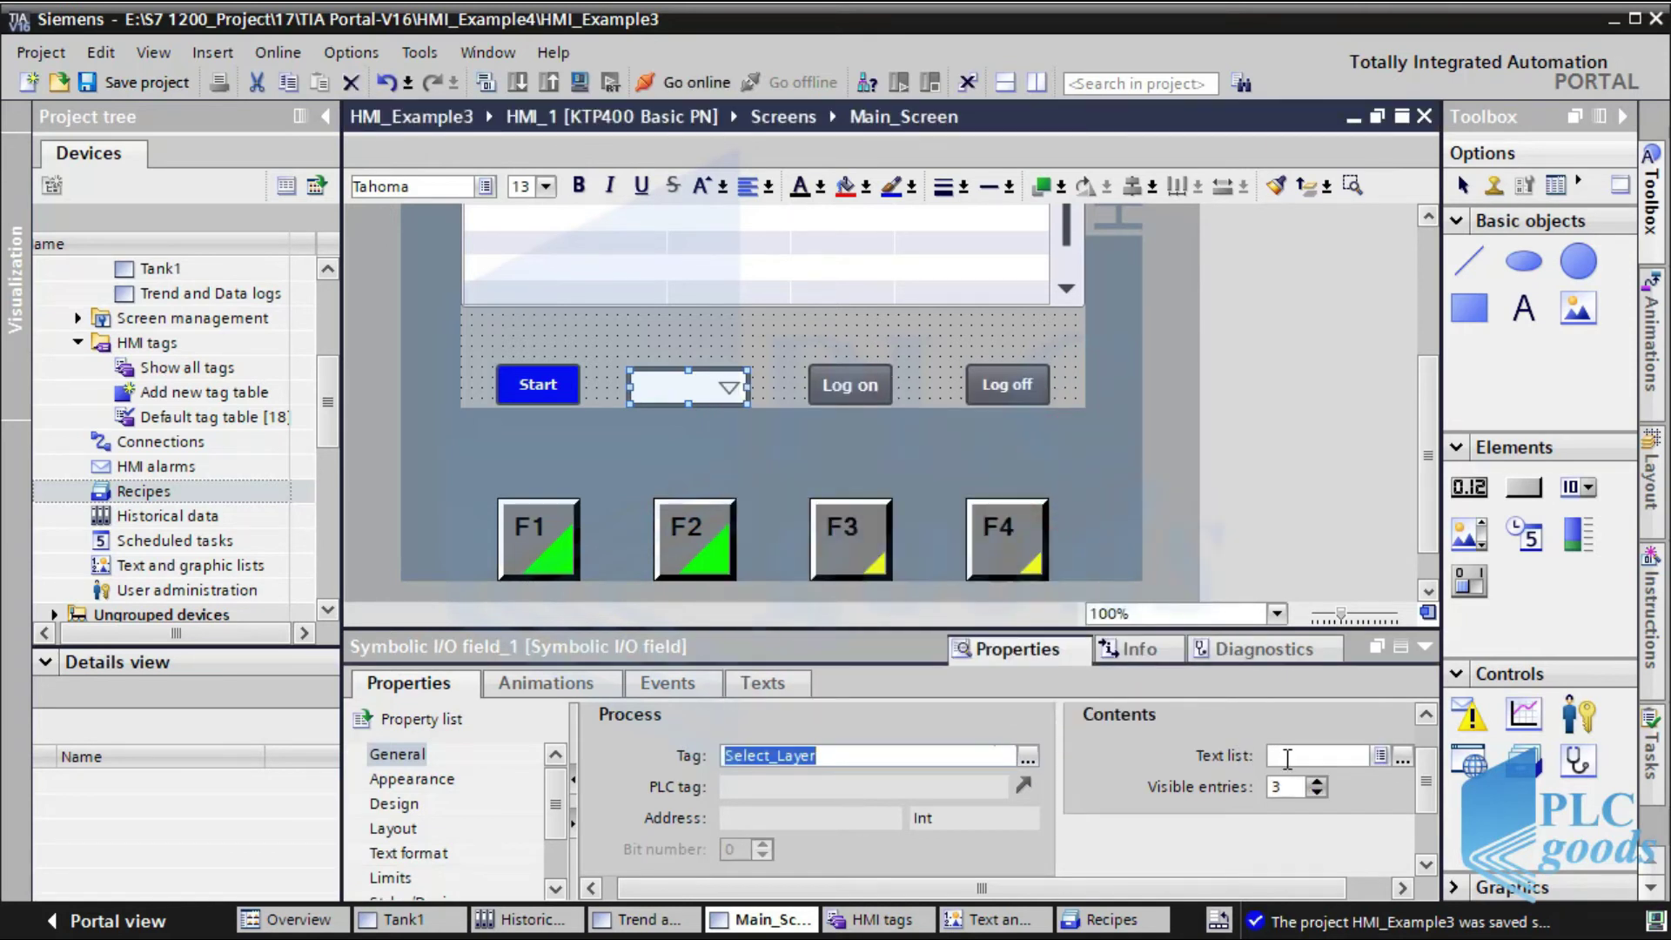
pyautogui.click(1287, 758)
pyautogui.click(1403, 757)
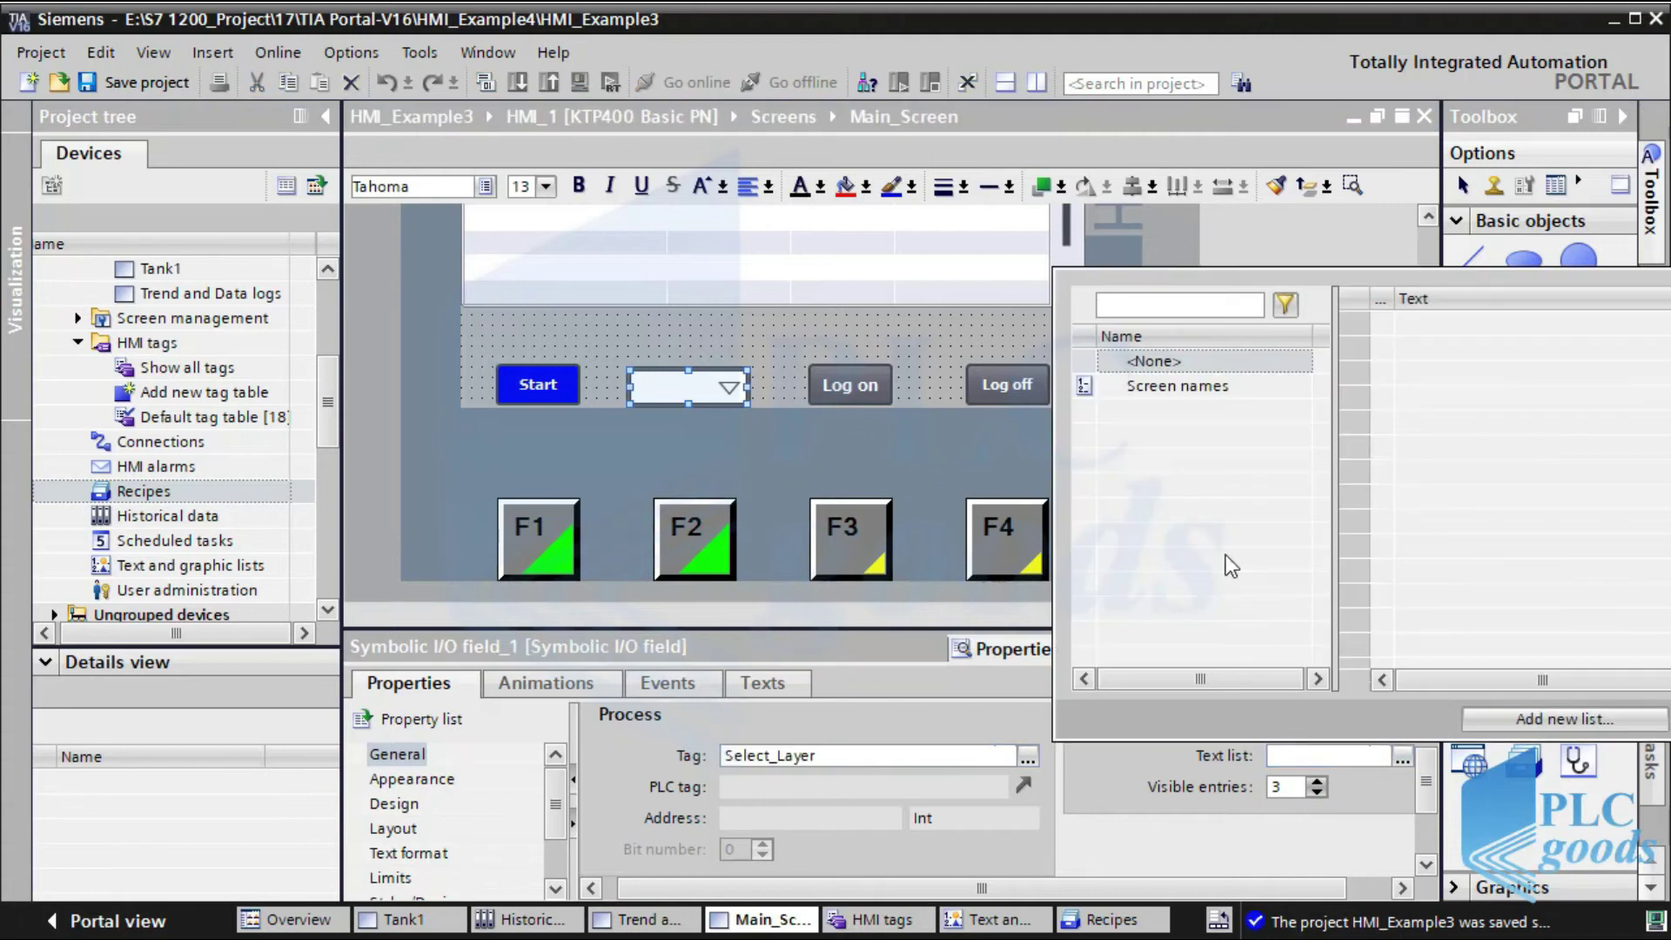
pyautogui.click(1147, 386)
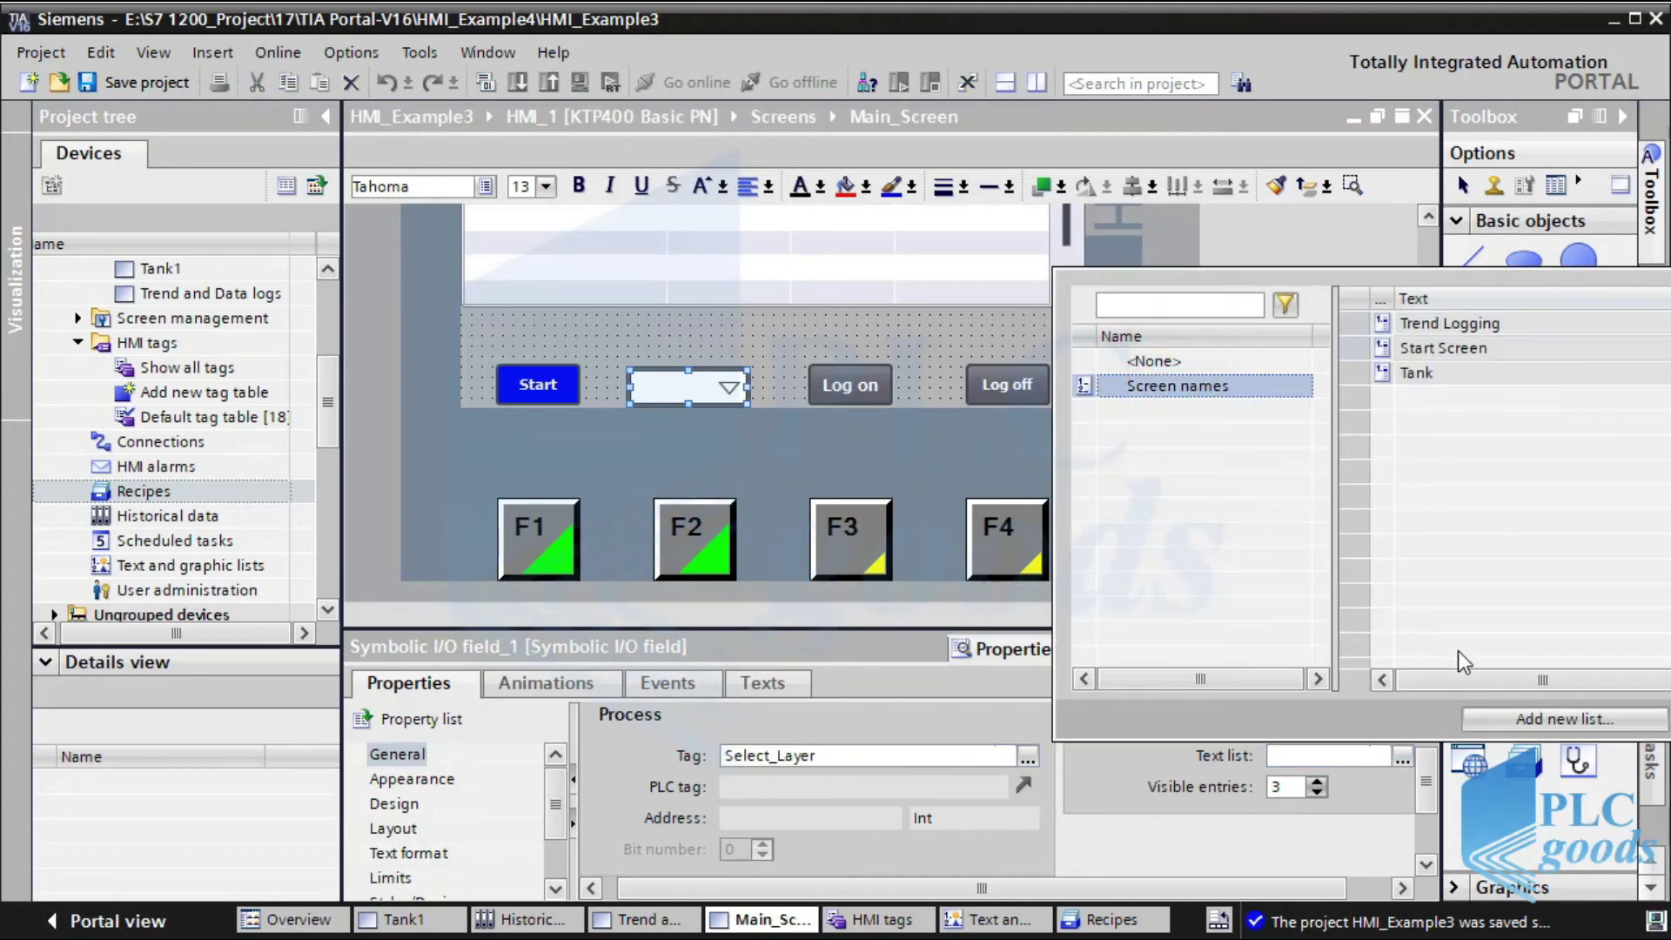
pyautogui.press('Return')
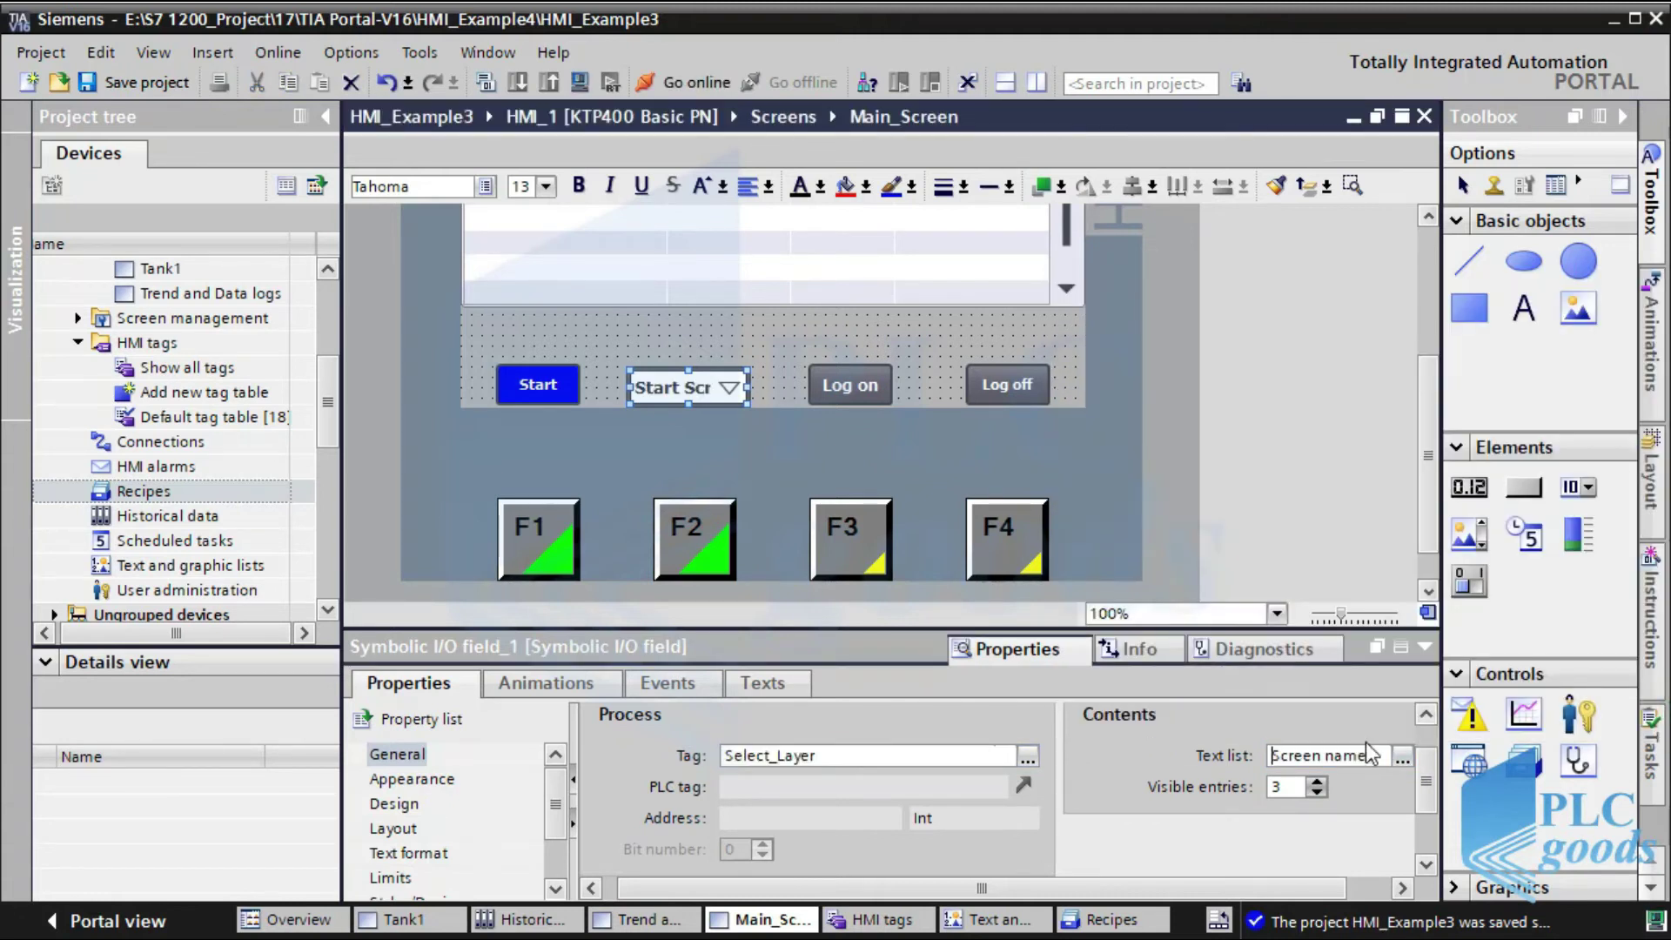
# Review the Screen names entries: 1 Start Screen, 2 Tank, 3 Trend Logging.
pyautogui.click(995, 924)
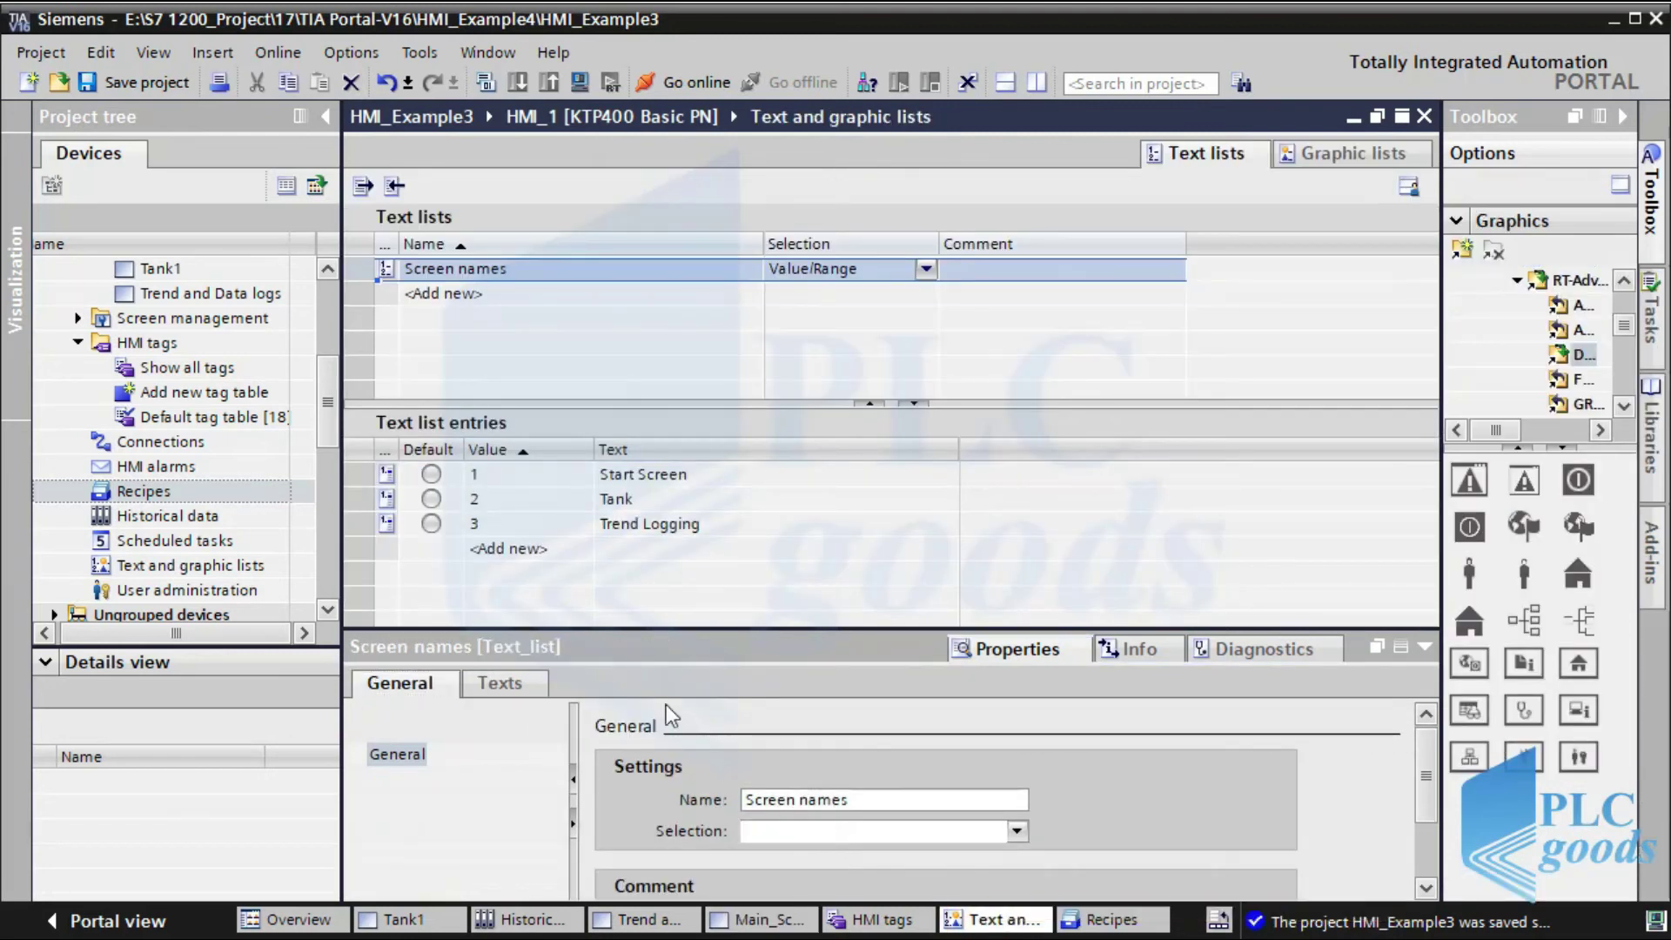
pyautogui.click(475, 274)
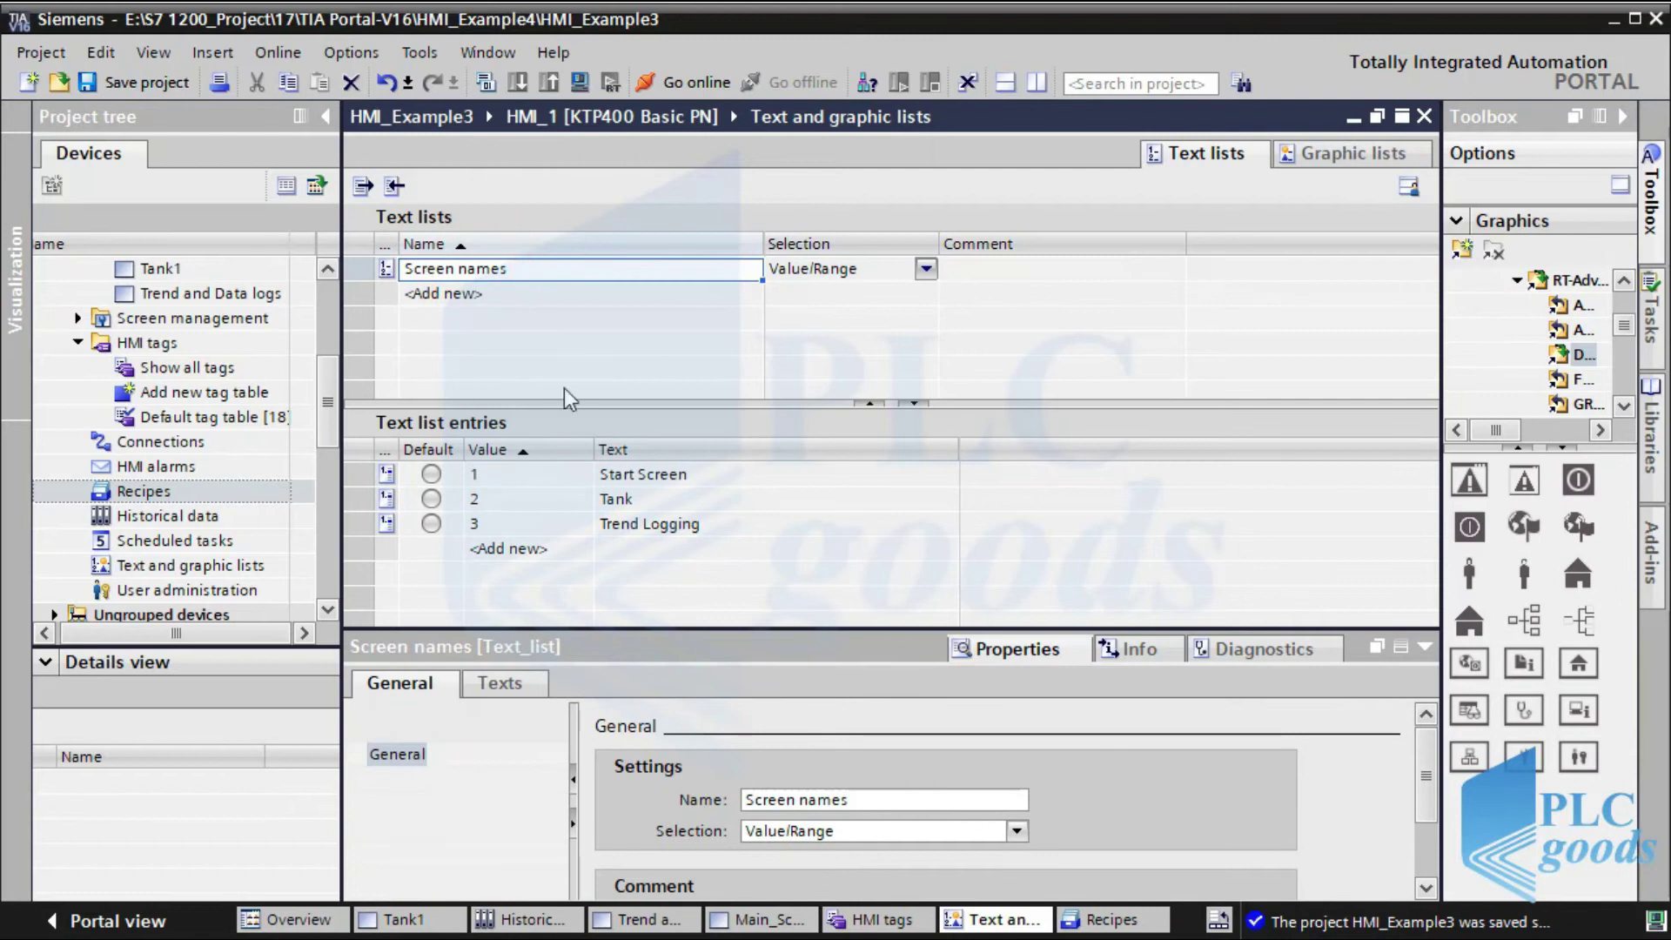
pyautogui.click(630, 479)
pyautogui.click(628, 496)
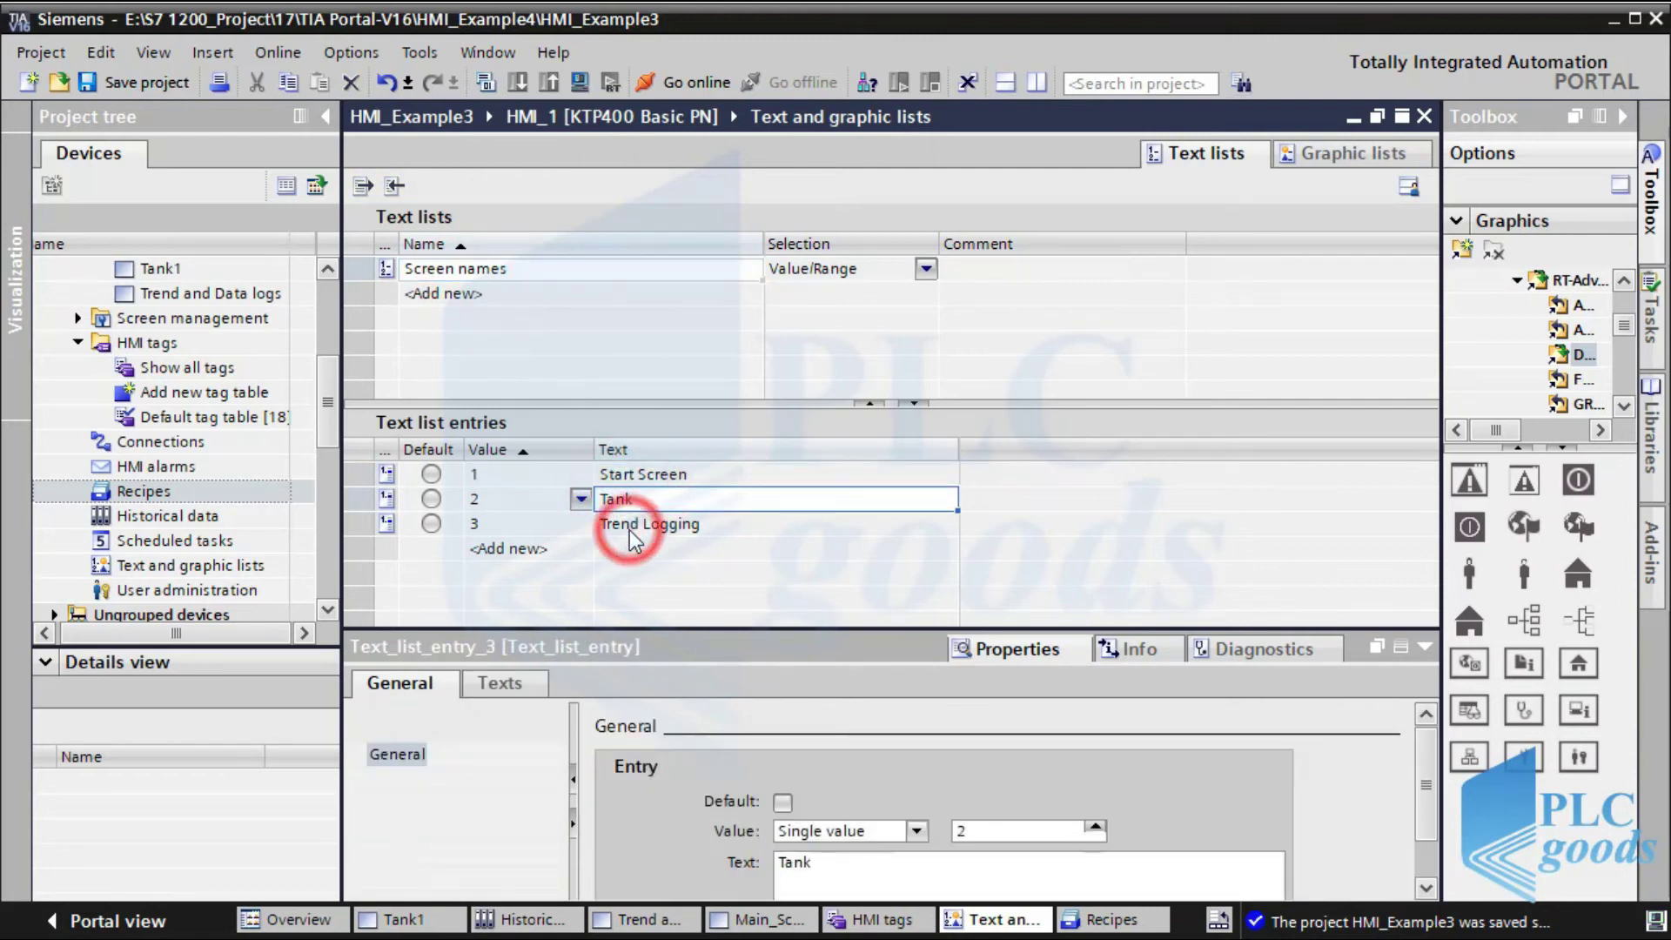
pyautogui.click(629, 527)
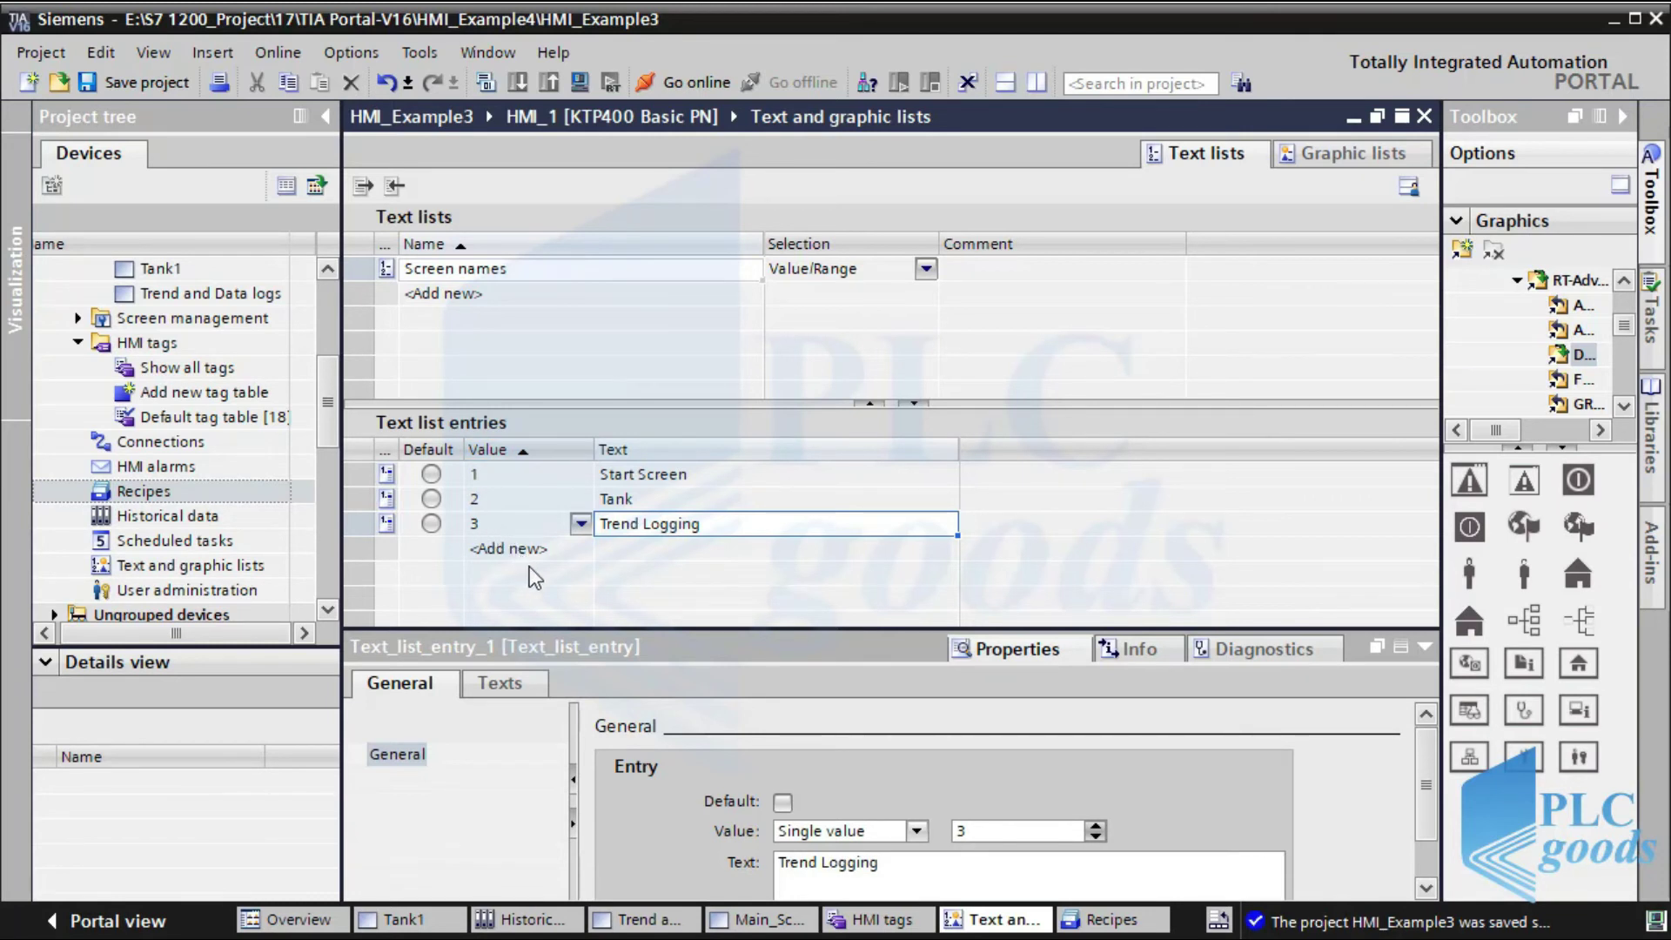
# Add the ActivateScreenByNumber function to the symbolic I/O field's Change event.
pyautogui.click(755, 921)
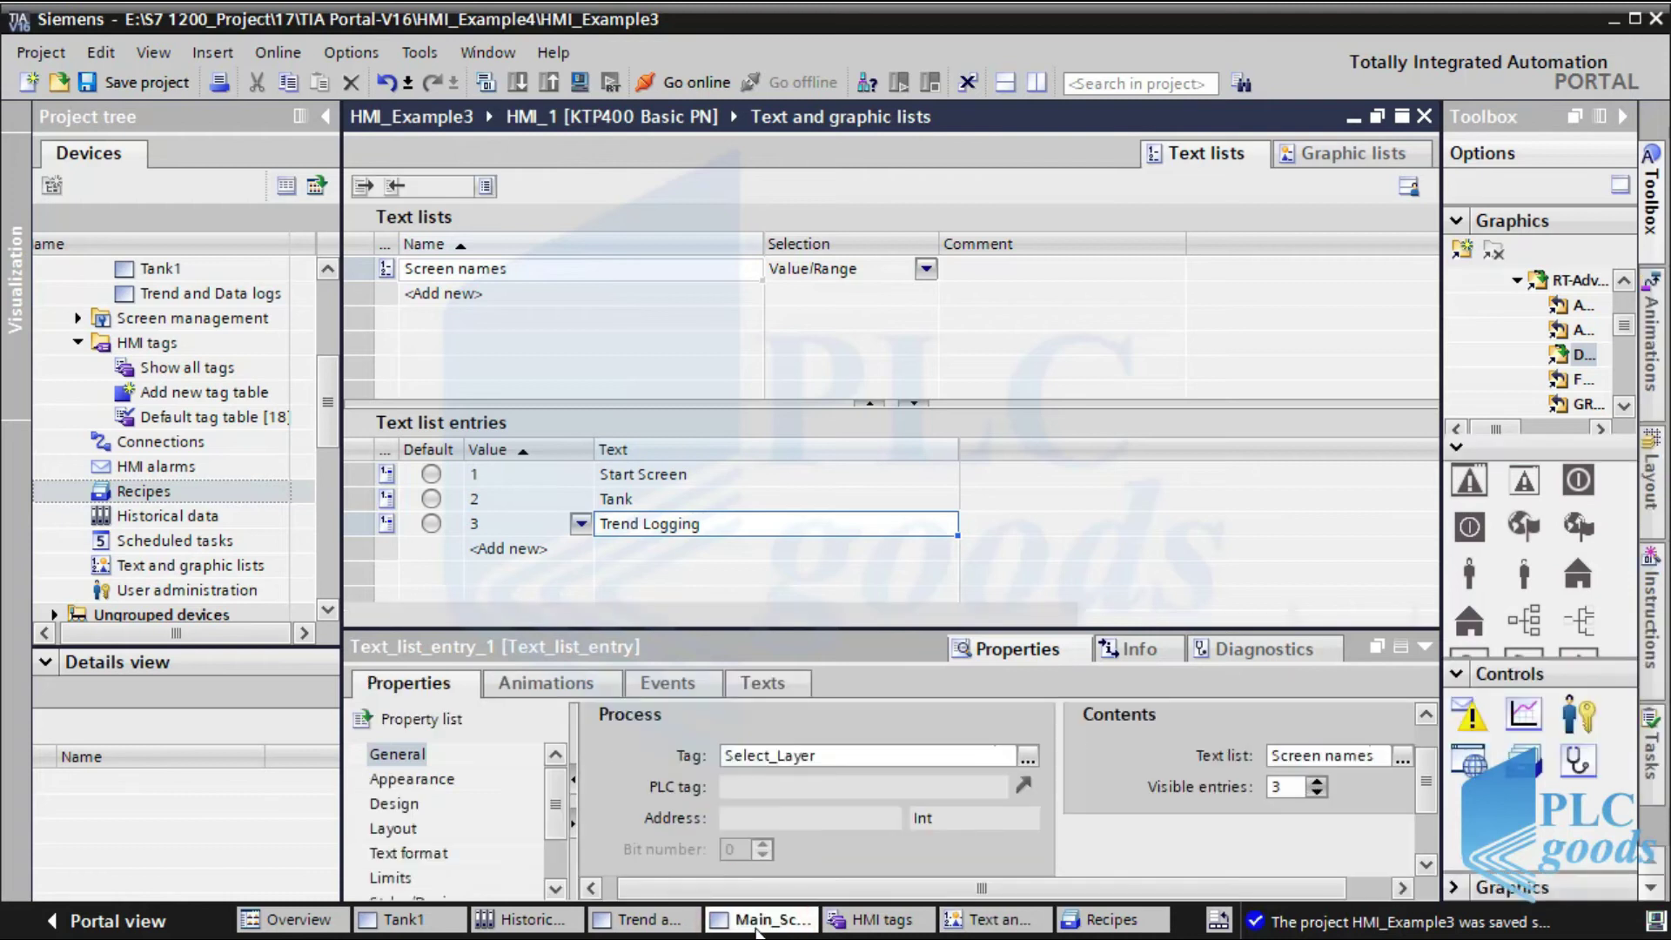
pyautogui.click(675, 694)
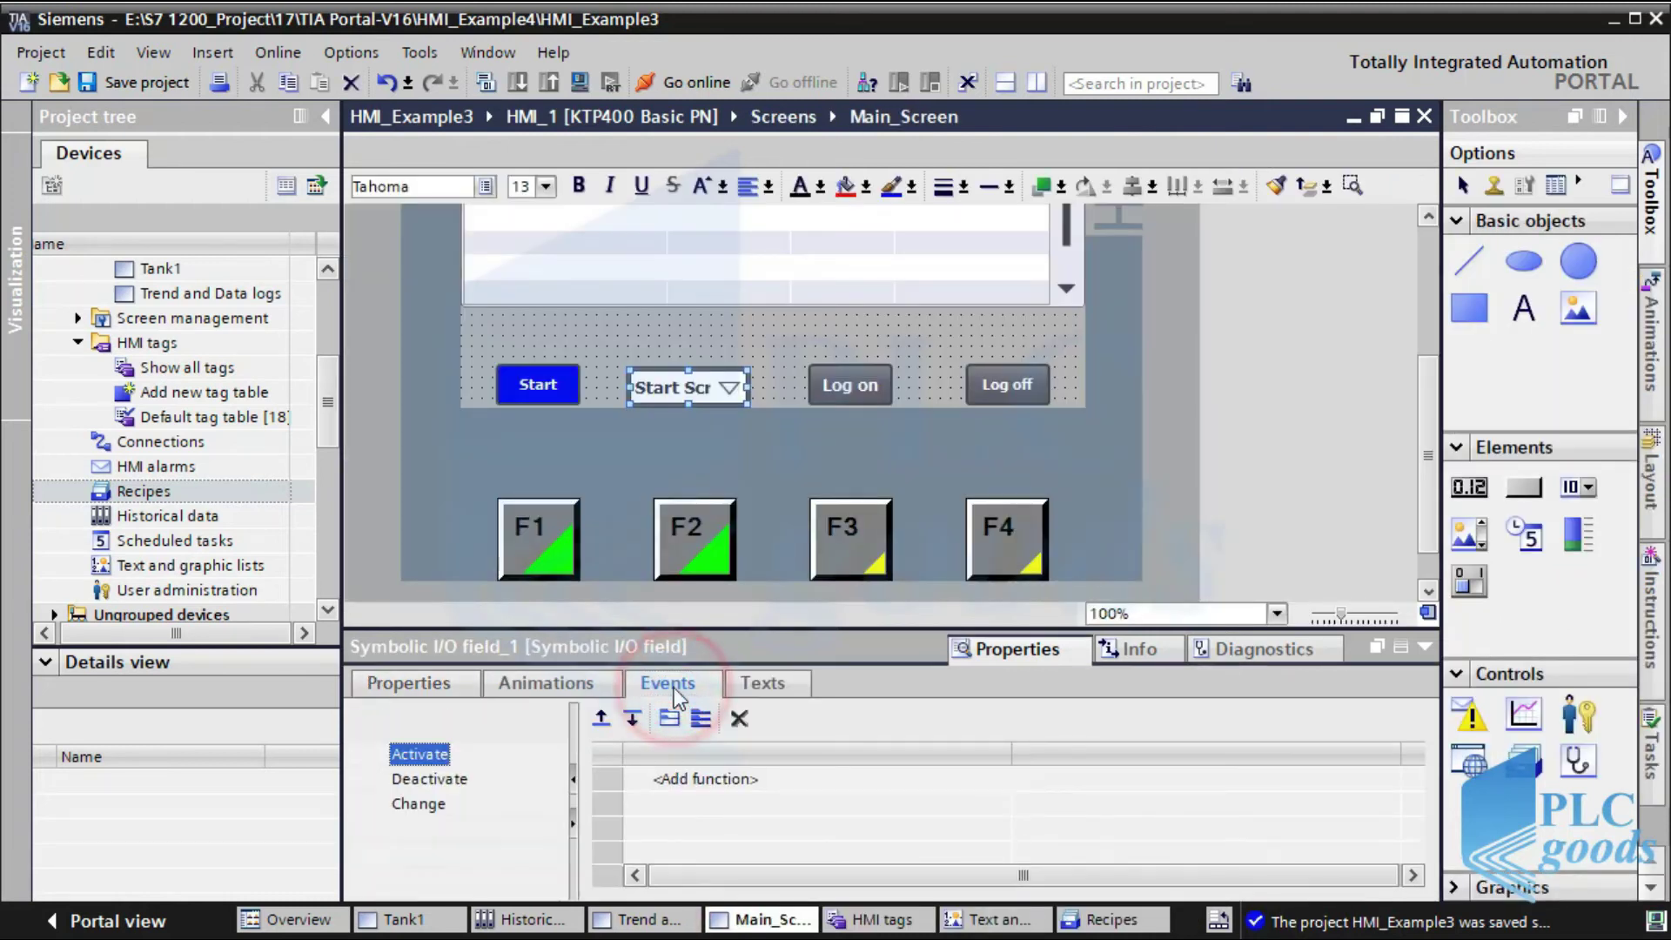
pyautogui.click(430, 809)
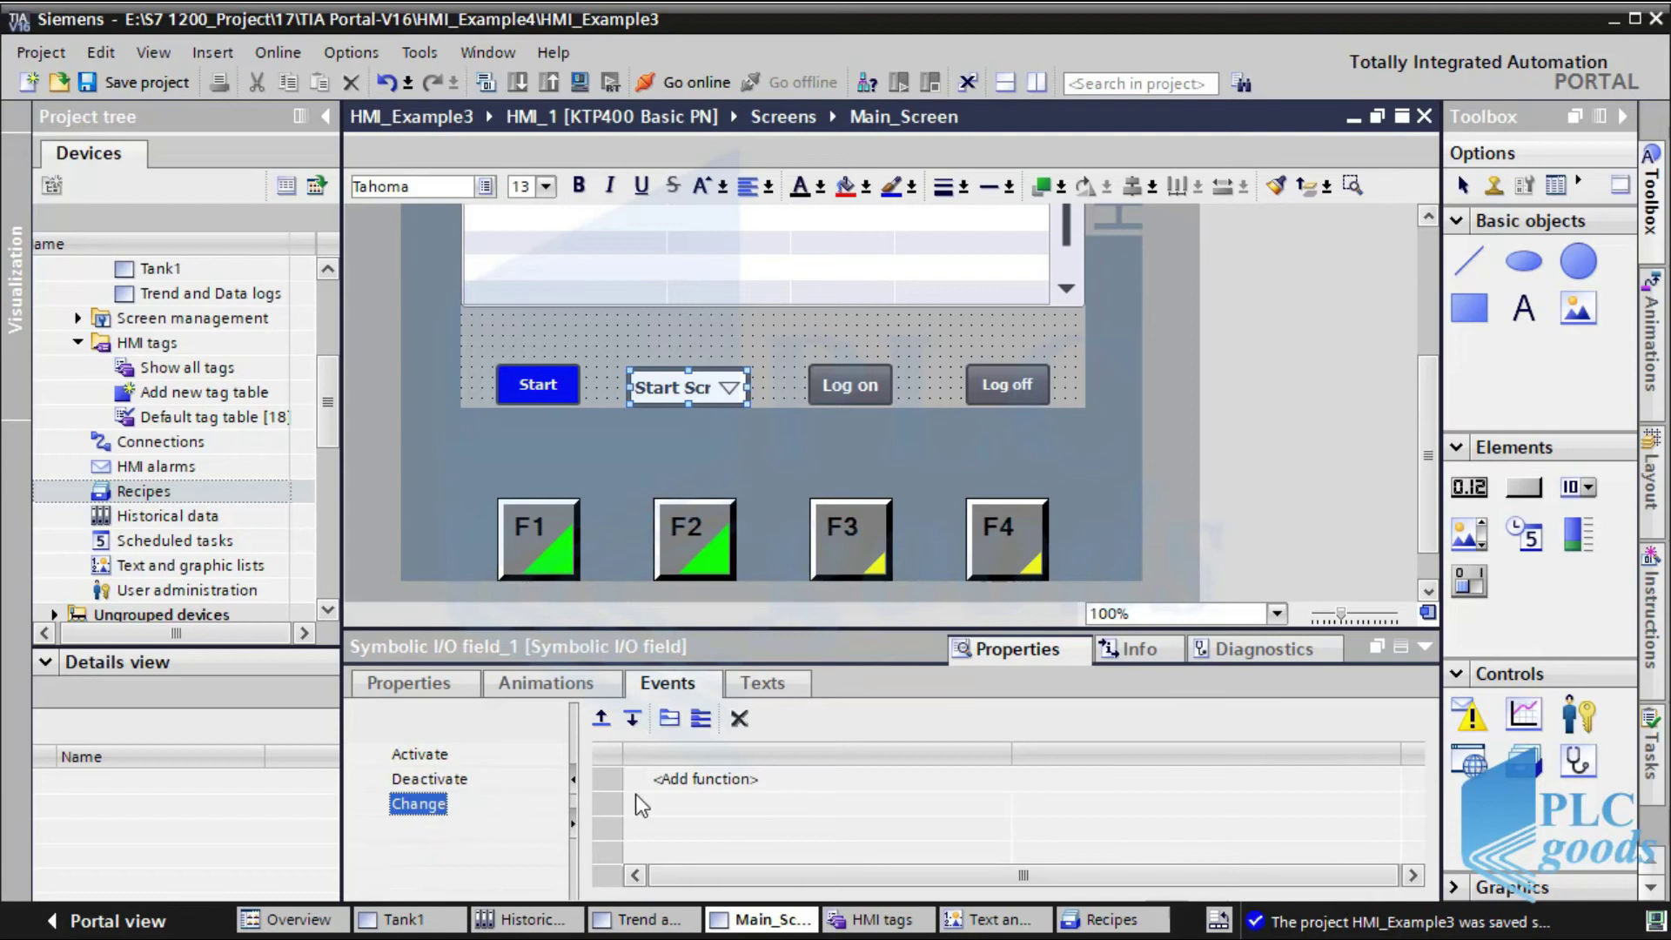
pyautogui.click(675, 782)
pyautogui.click(1391, 780)
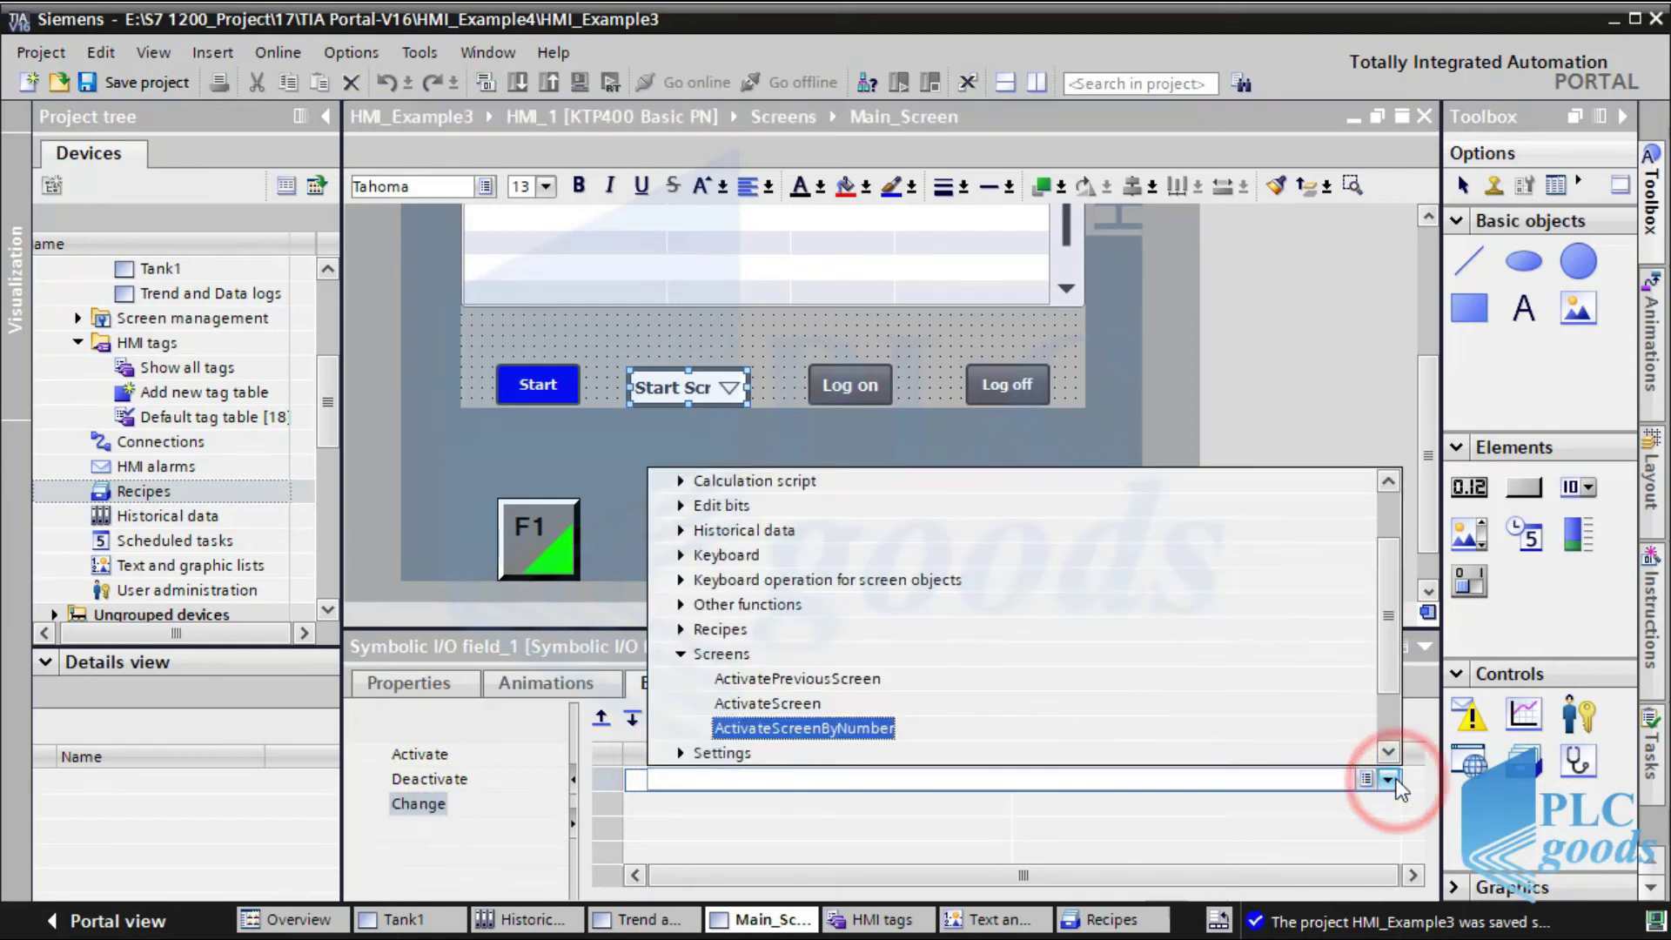
pyautogui.click(845, 727)
# Take ActivateScreenByNumber's screen number from tag Select_Layer, then save the project.
pyautogui.click(1254, 808)
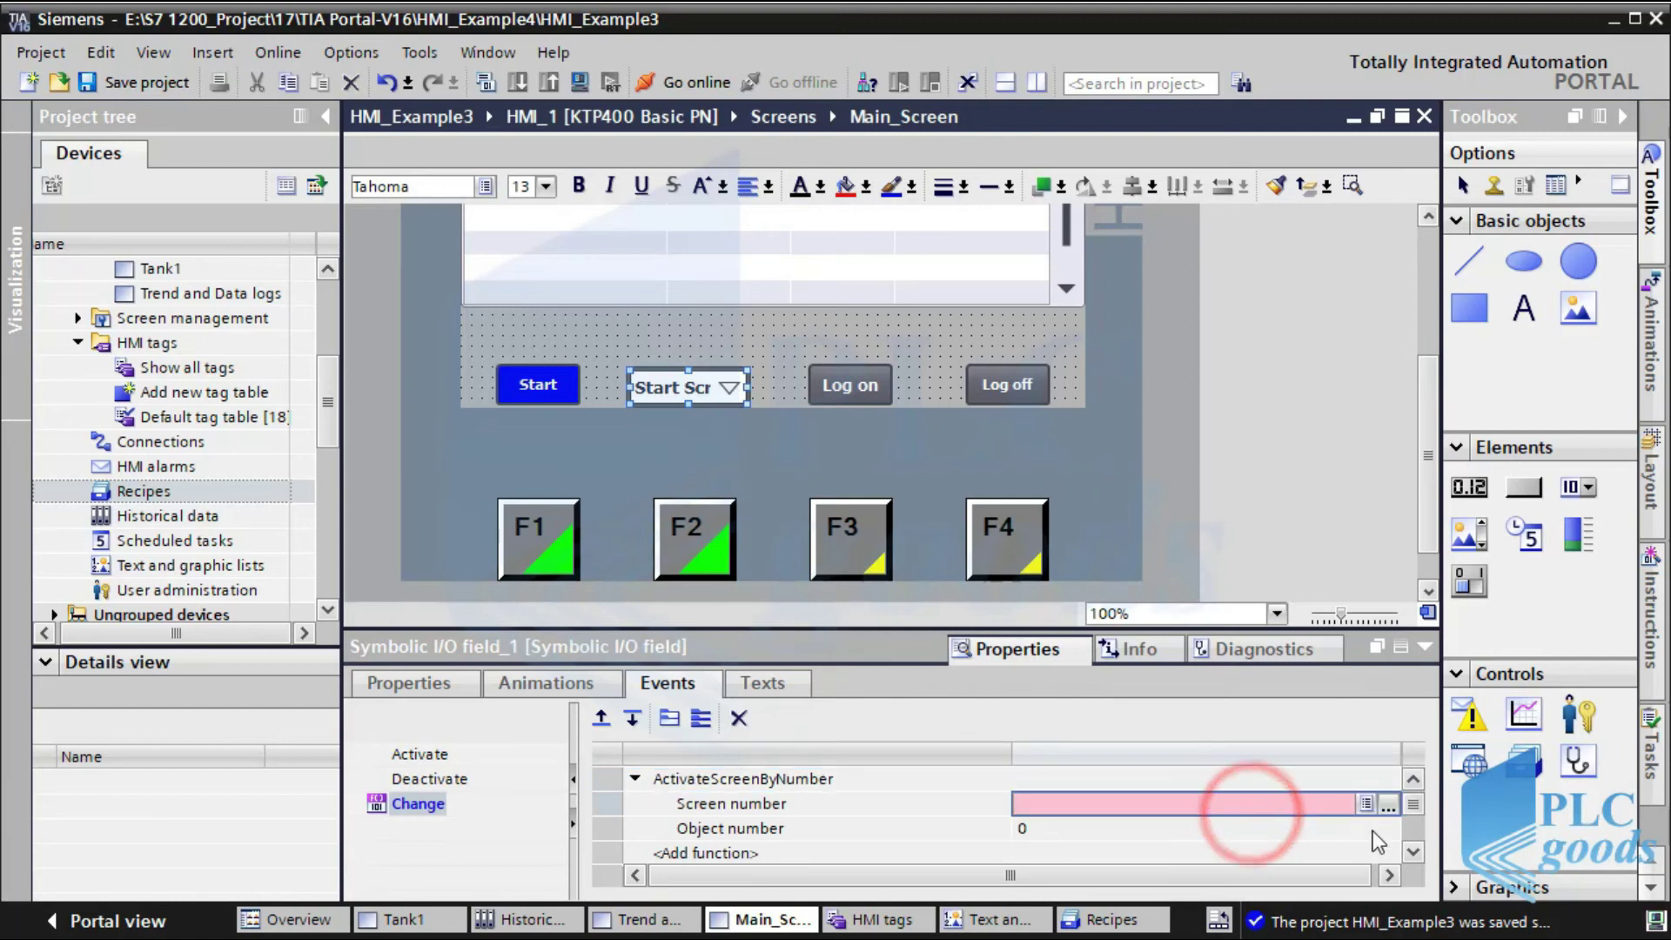
pyautogui.click(1387, 805)
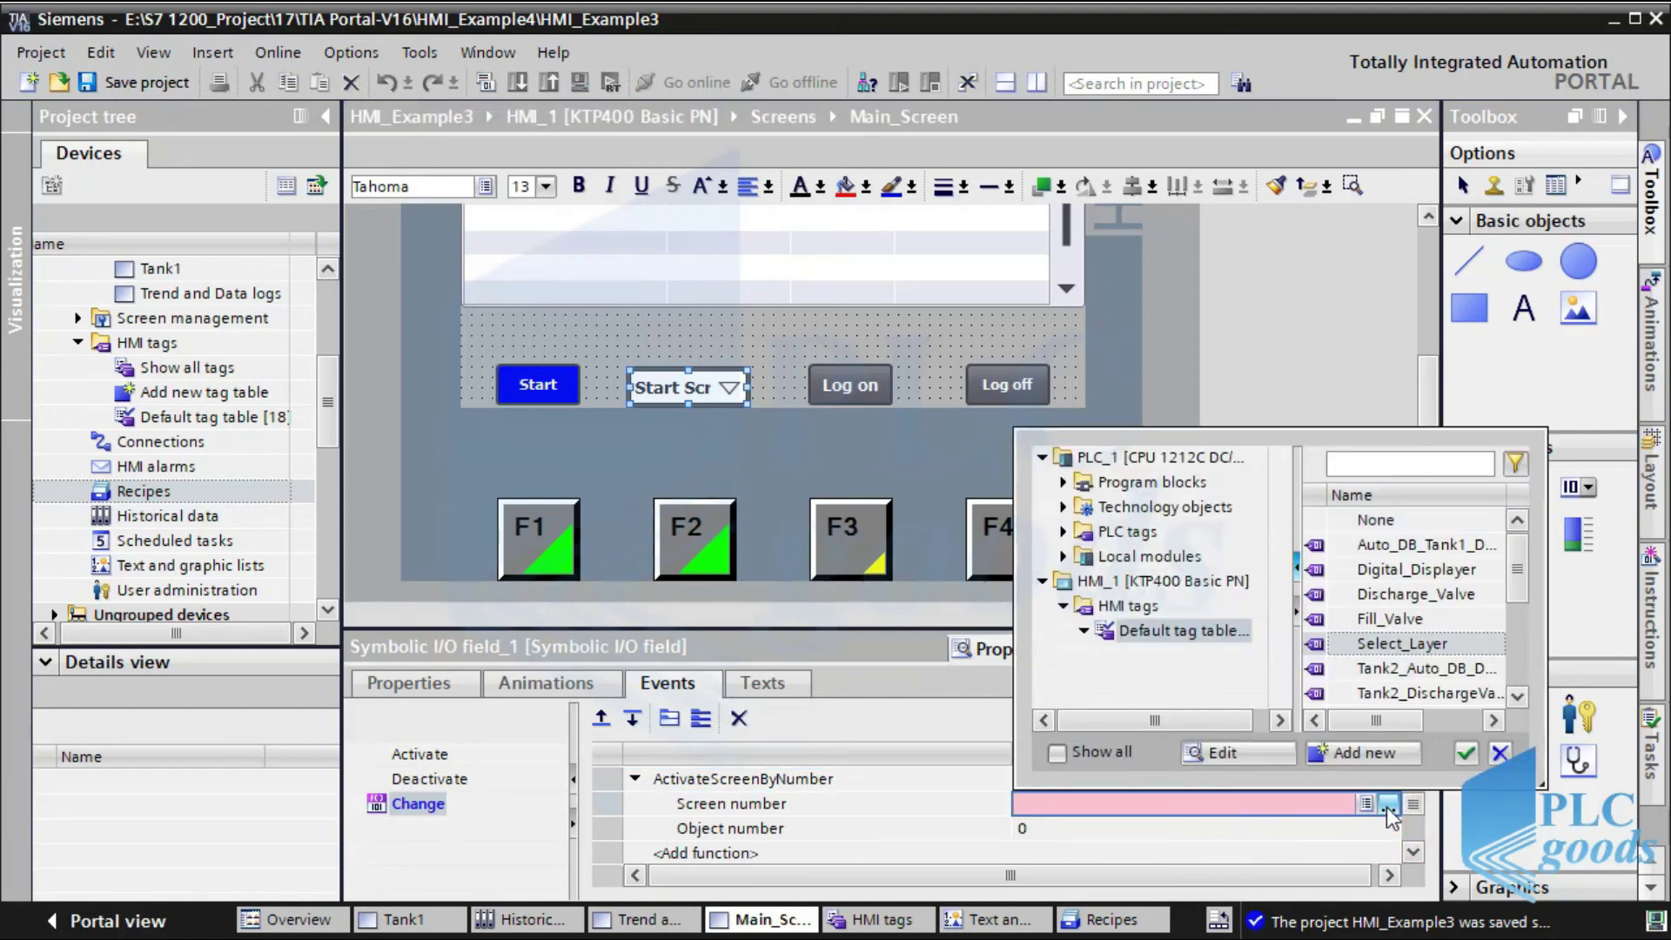
pyautogui.doubleClick(1376, 671)
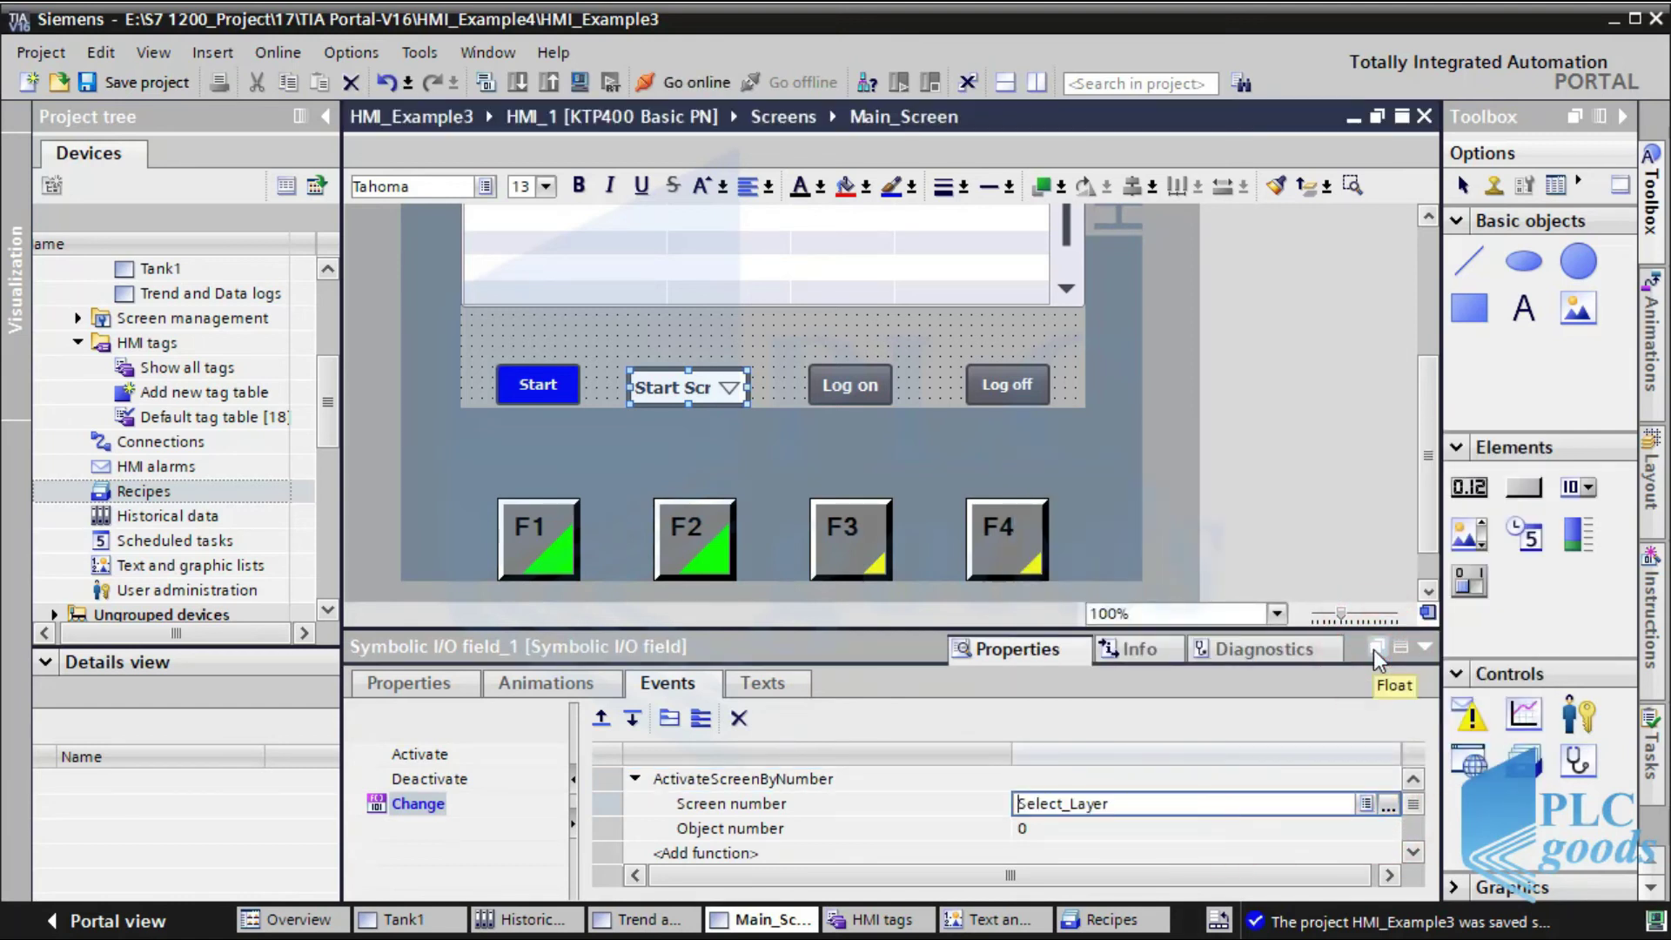
pyautogui.click(729, 383)
pyautogui.rightClick(730, 383)
pyautogui.press('Escape')
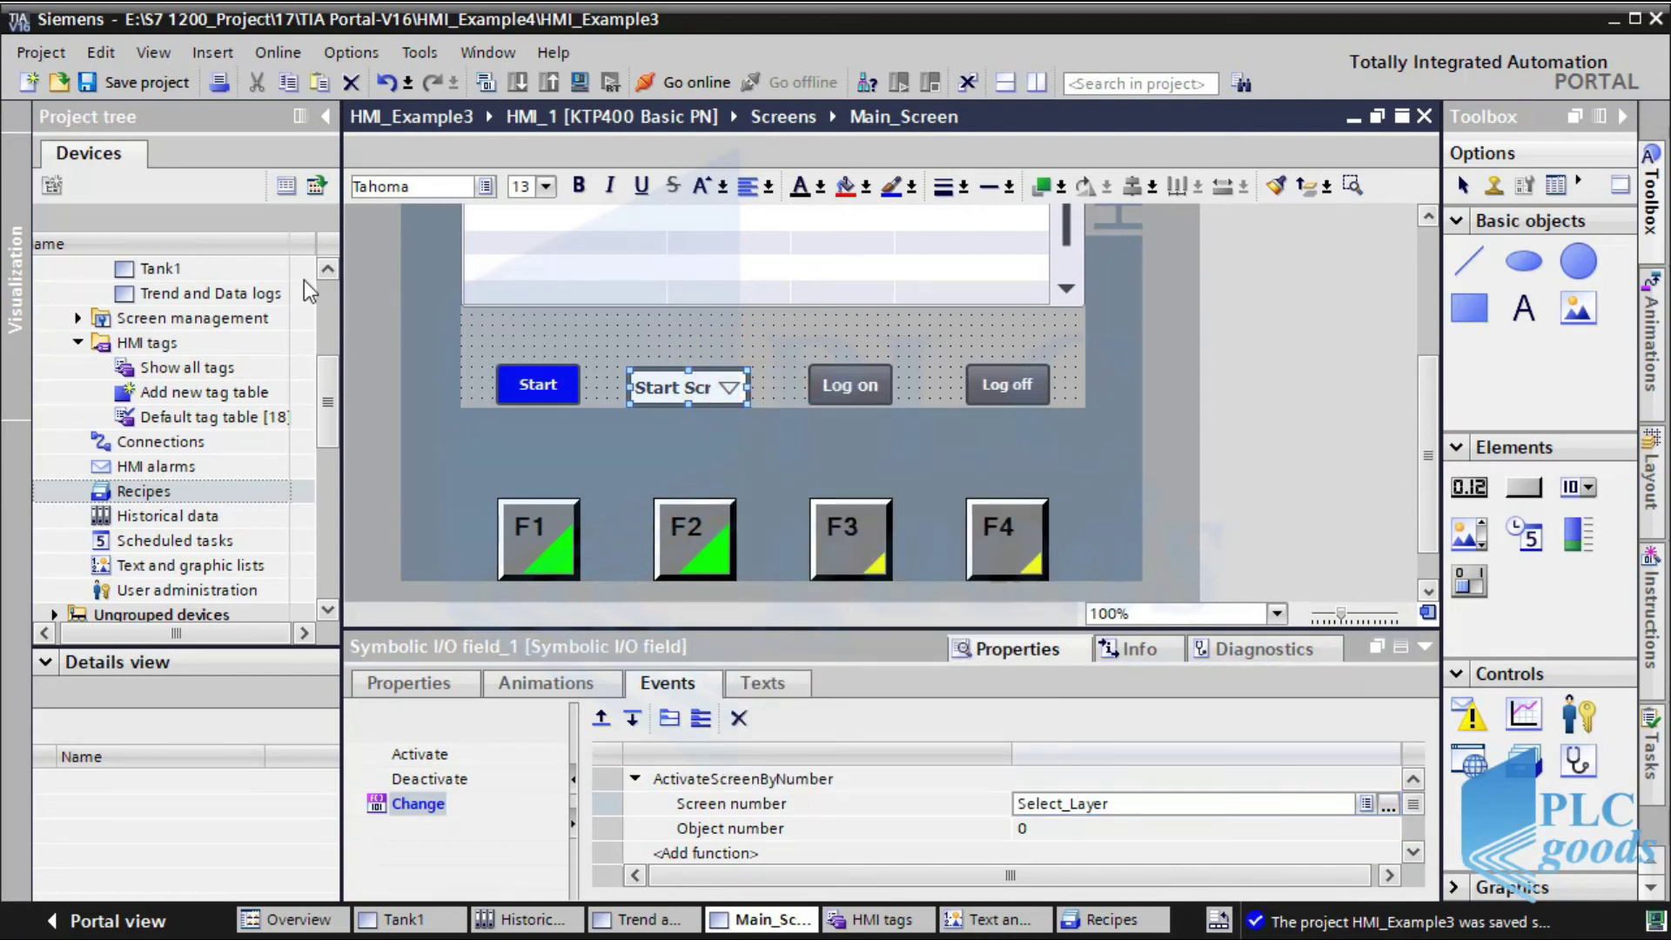
pyautogui.click(139, 83)
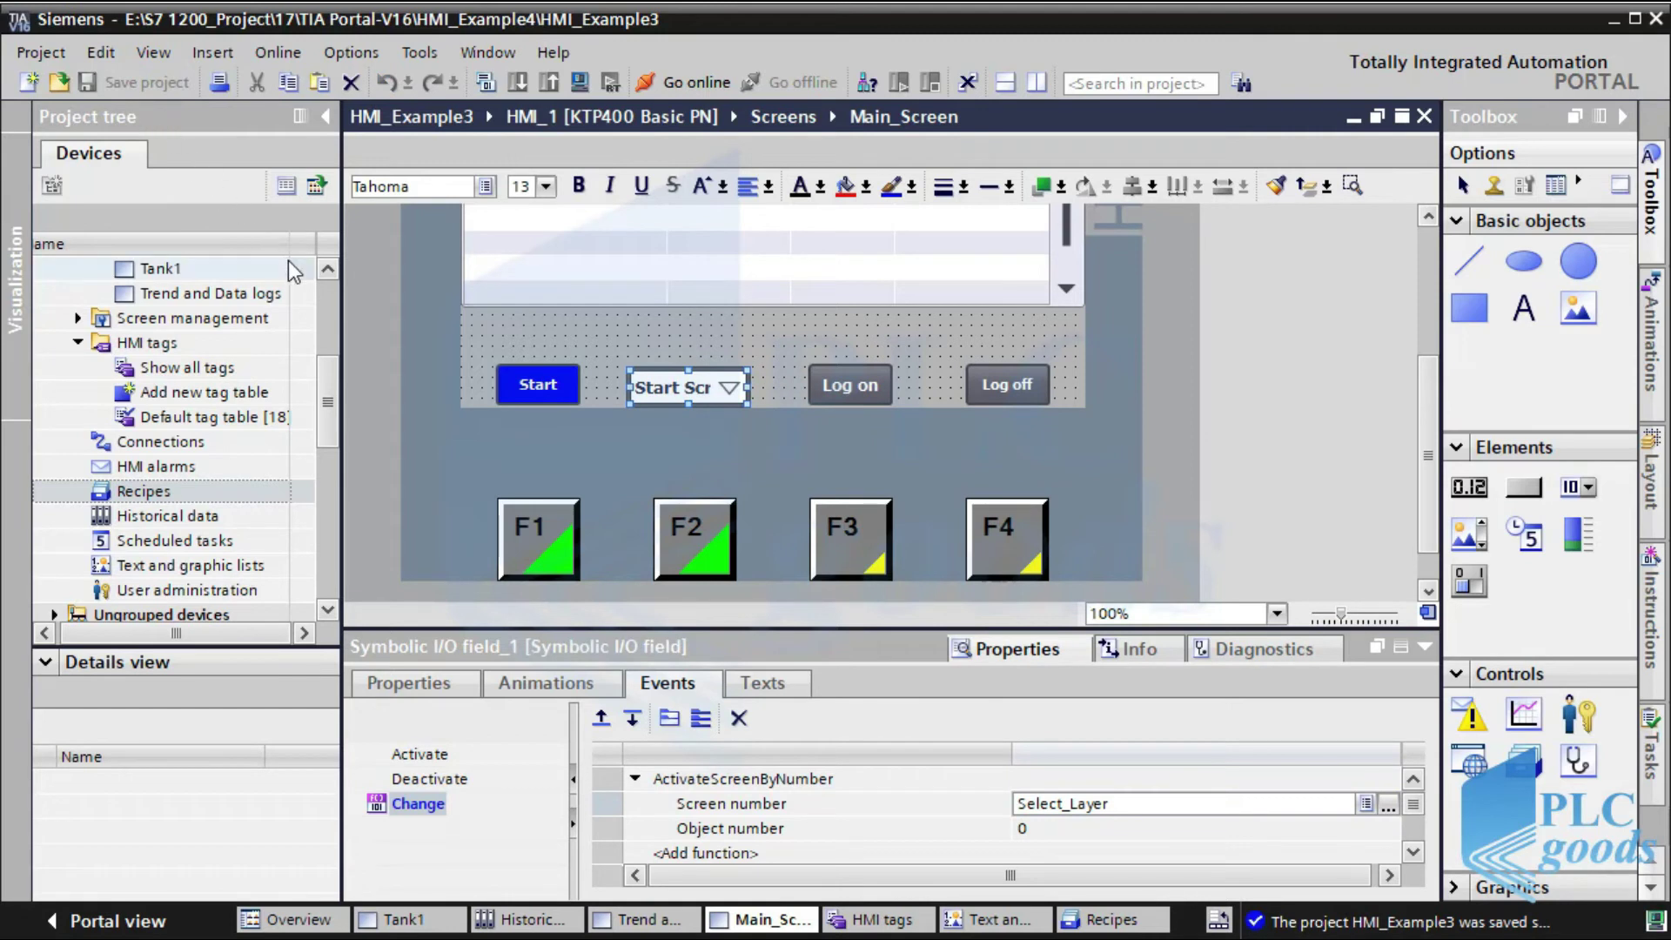
pyautogui.moveTo(329, 374); pyautogui.dragTo(331, 289)
# Replace the Trend and Data logs screen's Tank button with the pasted screen-selection field, then save.
pyautogui.click(160, 542)
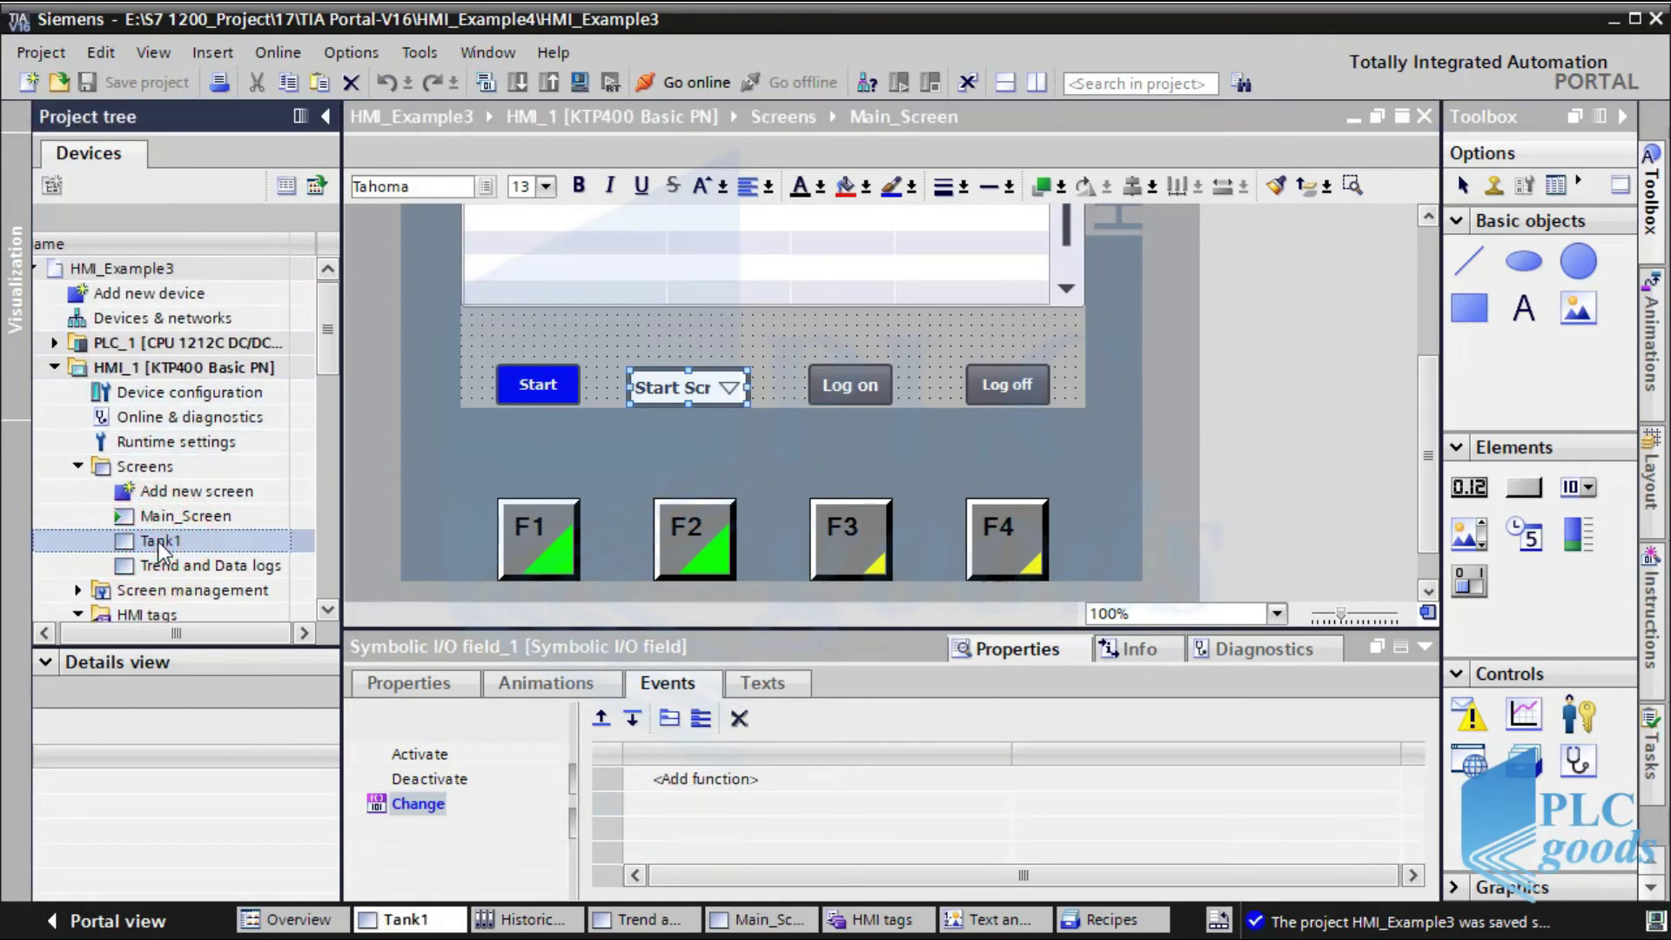
pyautogui.doubleClick(161, 541)
pyautogui.click(668, 432)
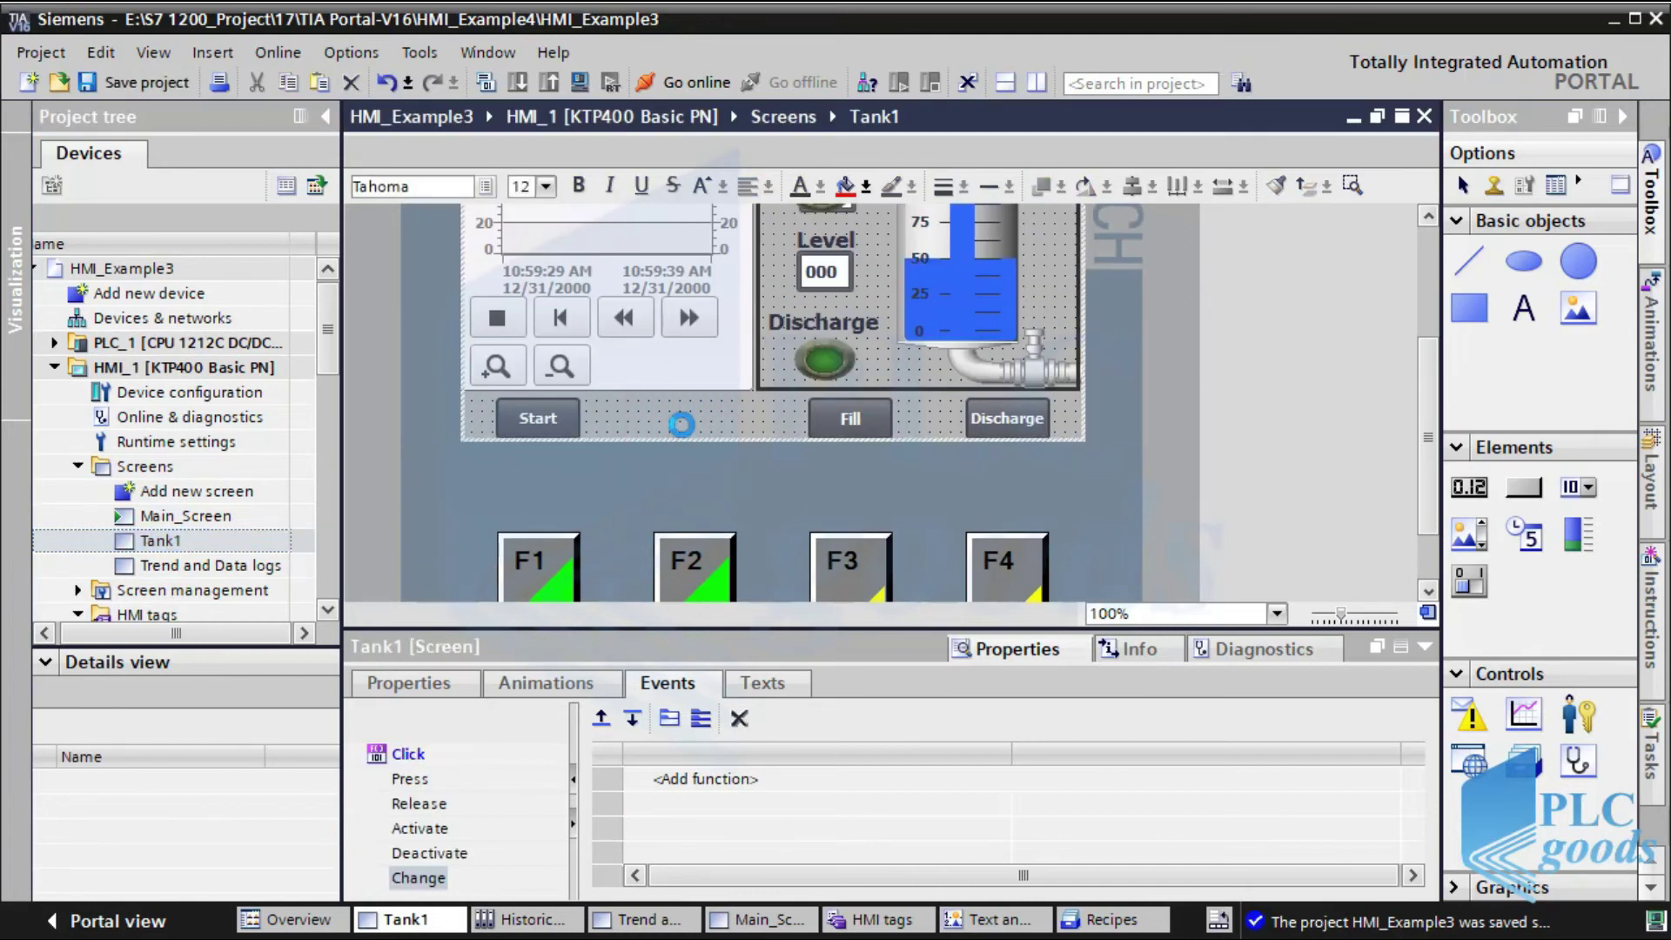
pyautogui.doubleClick(258, 565)
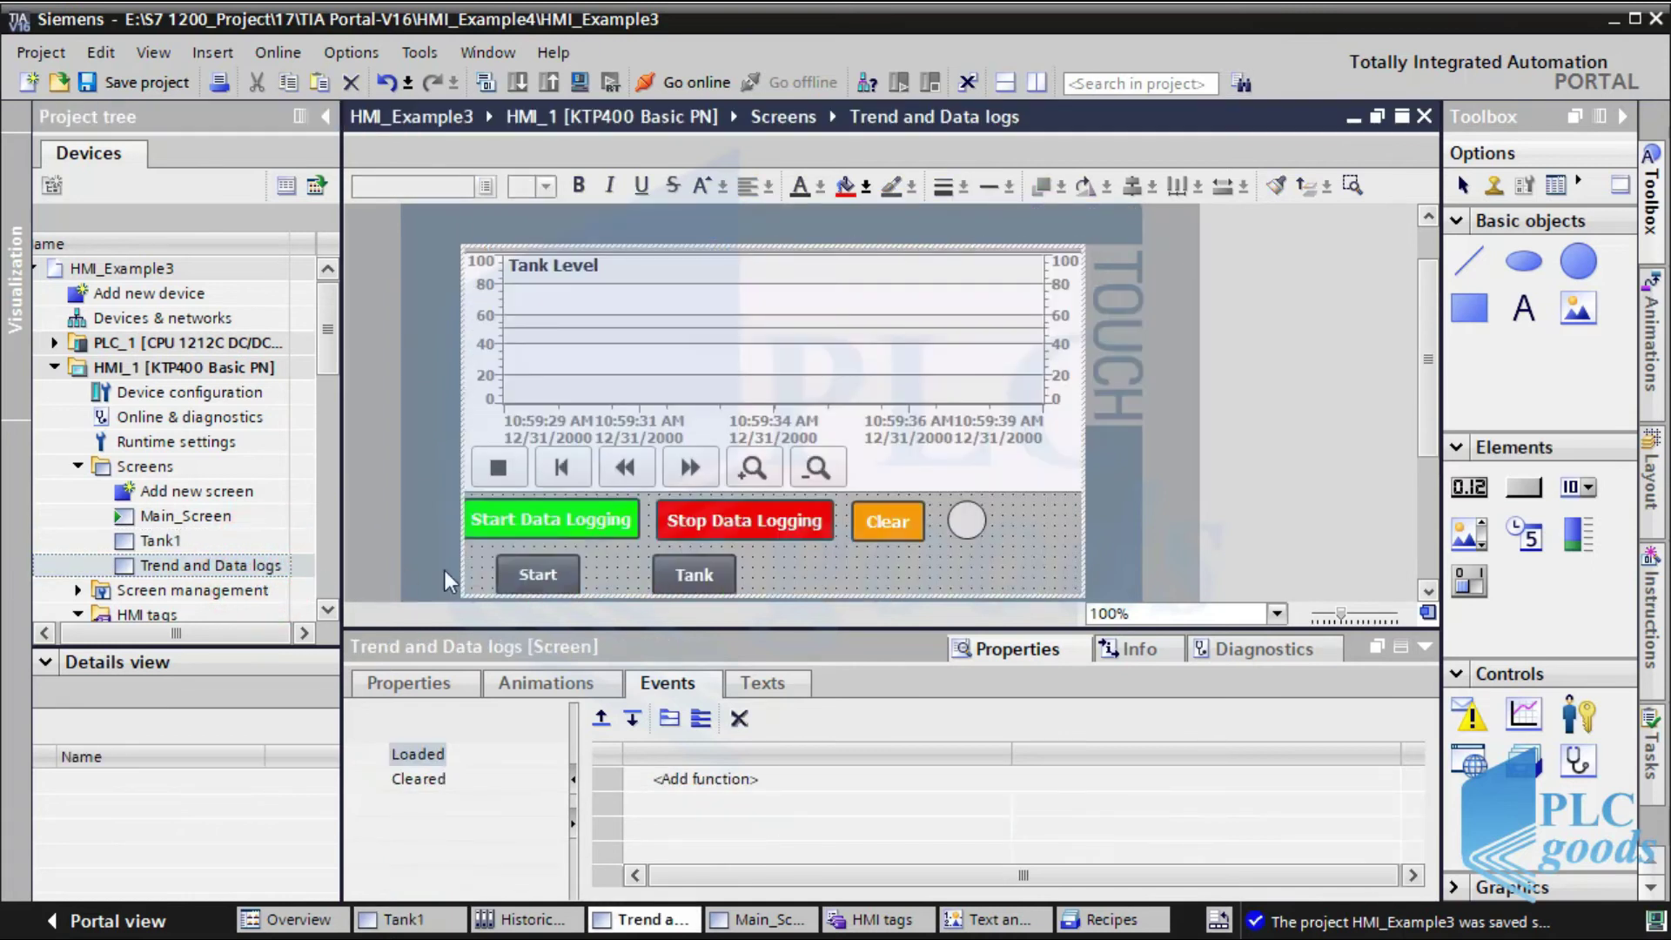
pyautogui.click(679, 571)
pyautogui.press('Delete')
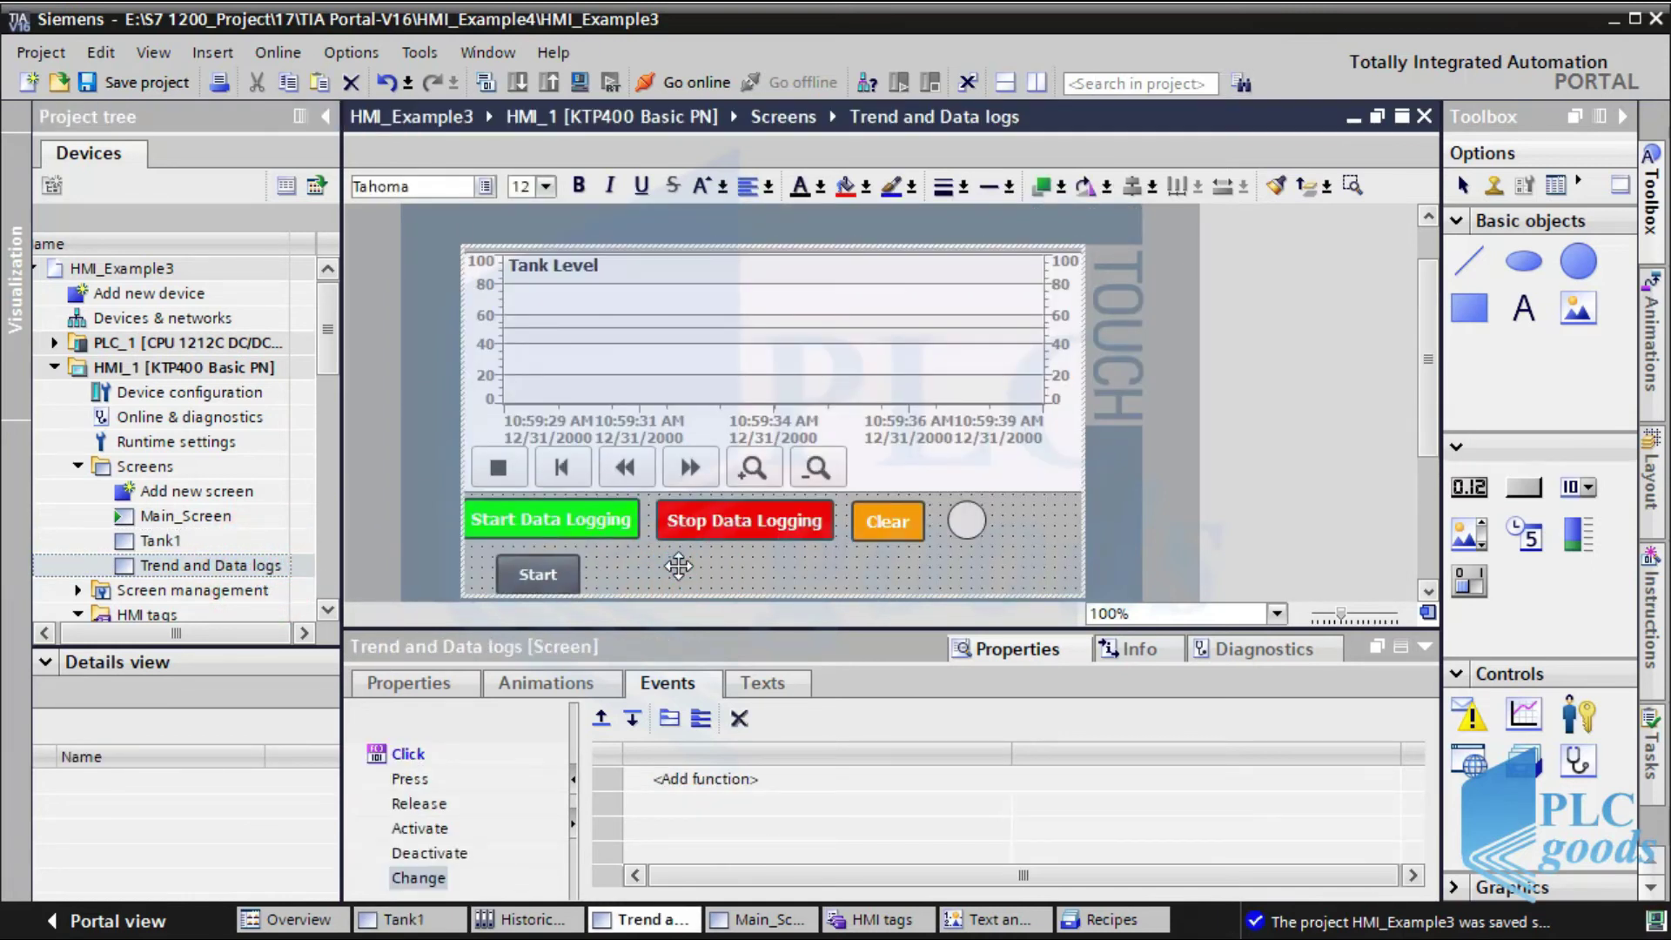
pyautogui.hotkey('ctrl', 'v')
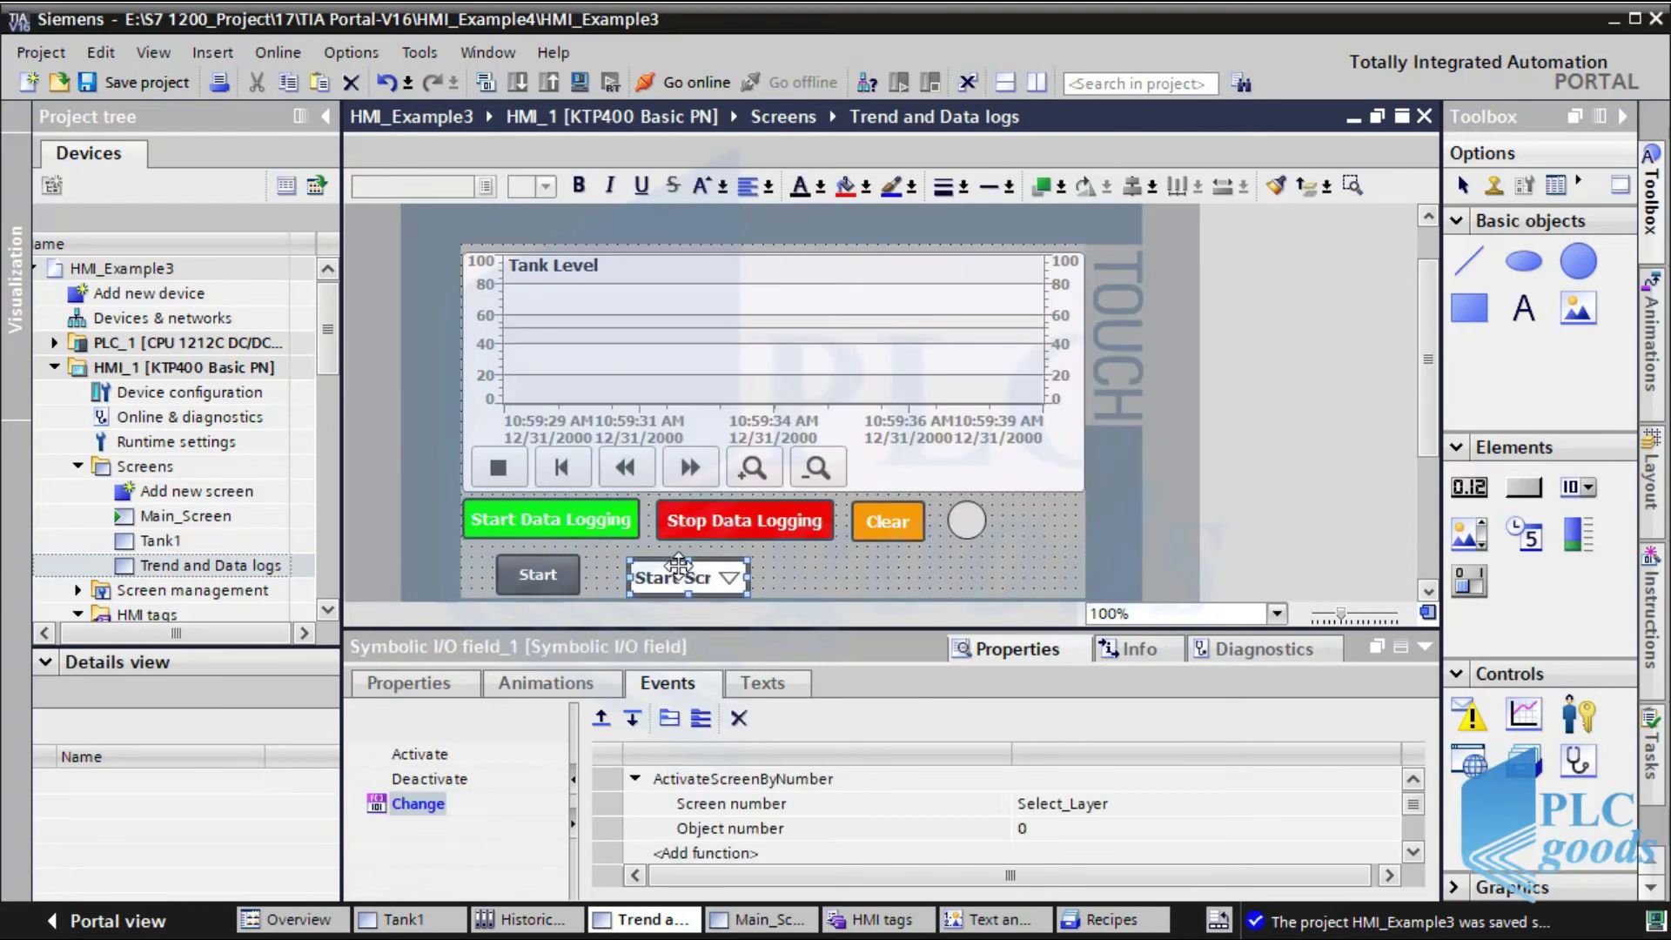
pyautogui.click(106, 90)
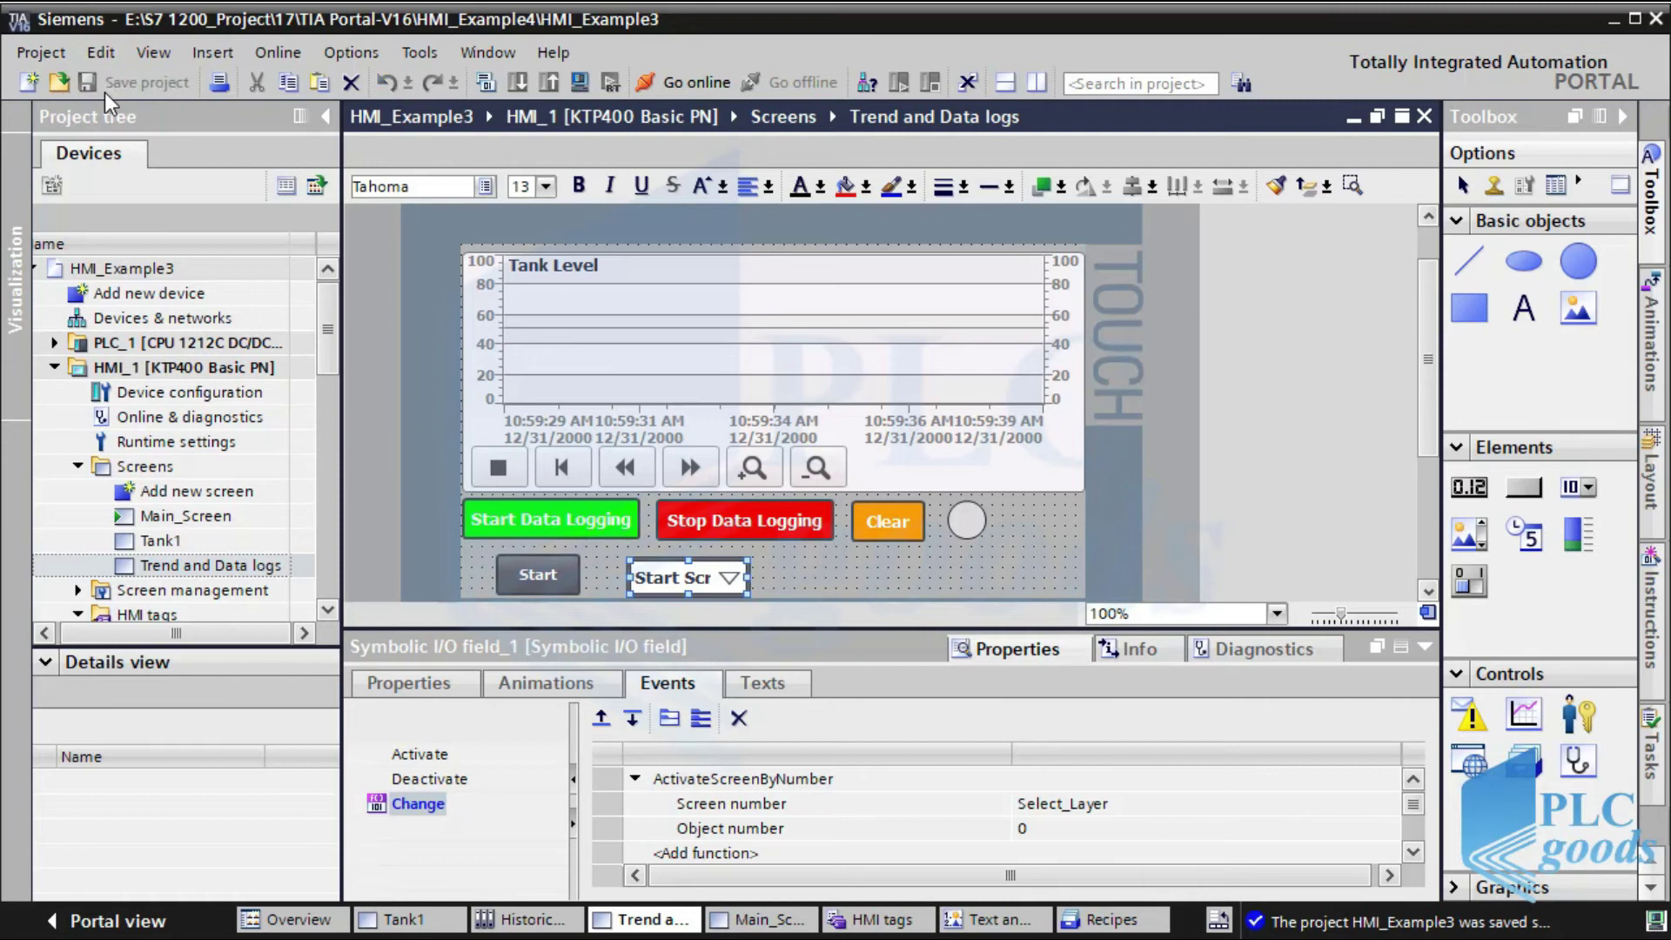
# Compile the HMI project and switch the simulated panel to the Tank screen.
pyautogui.click(580, 88)
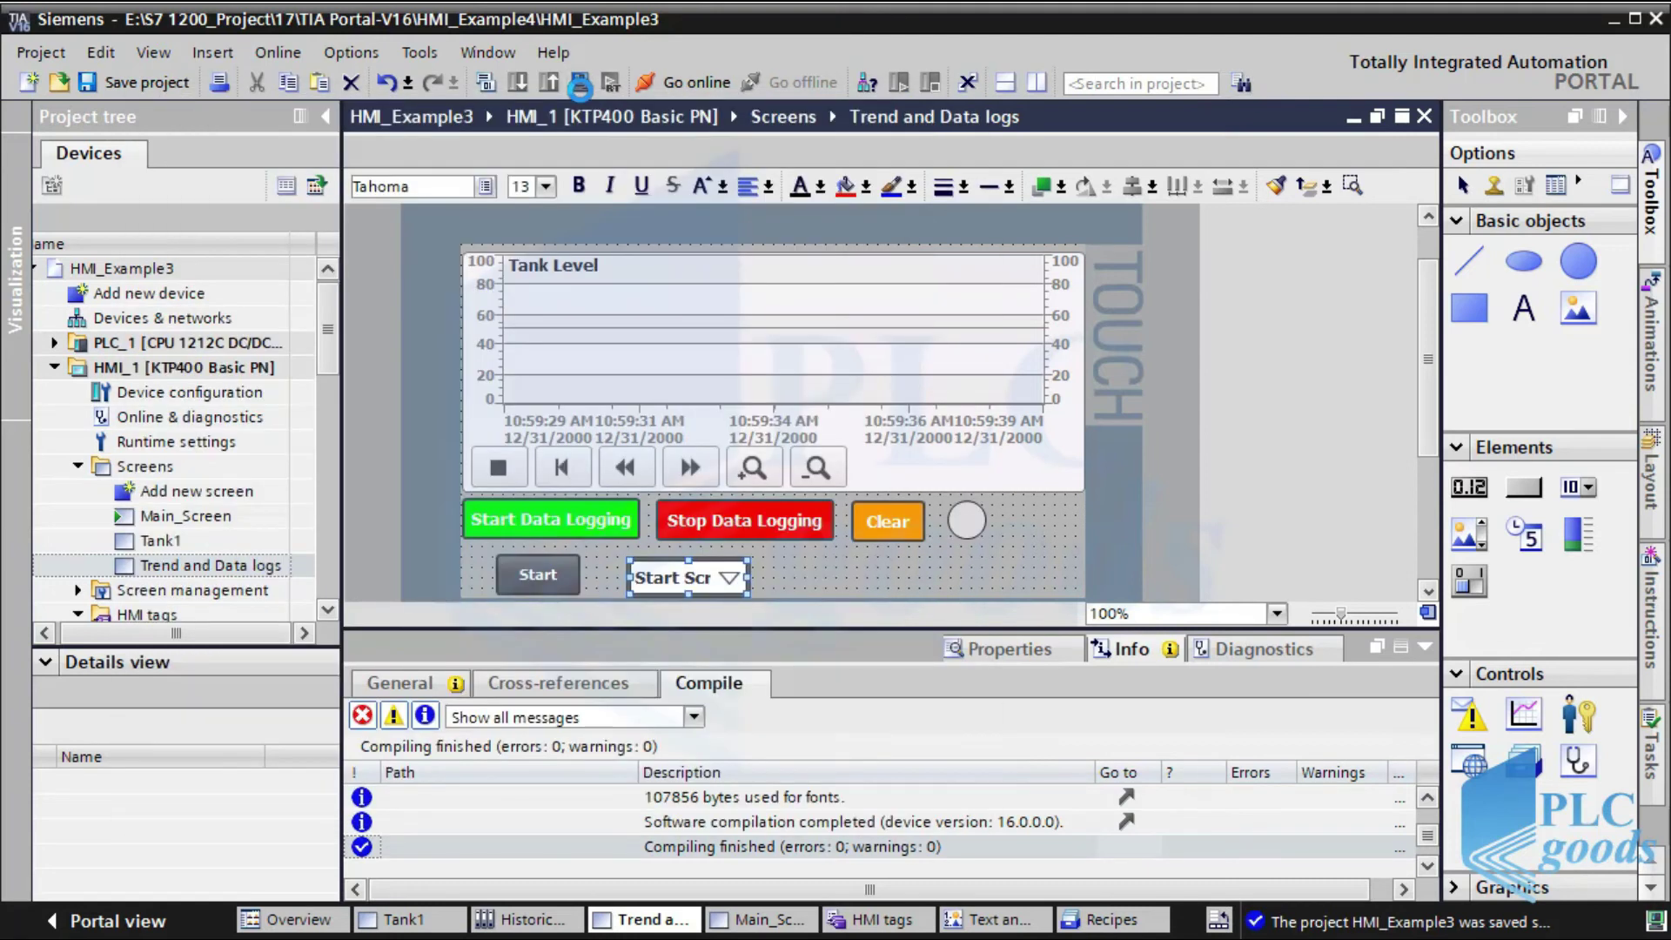
pyautogui.hotkey('alt', 'Tab')
pyautogui.hotkey('alt', 'Tab')
pyautogui.hotkey('alt', 'Tab')
pyautogui.hotkey('alt', 'Tab')
pyautogui.hotkey('alt', 'Tab')
pyautogui.hotkey('alt', 'Tab')
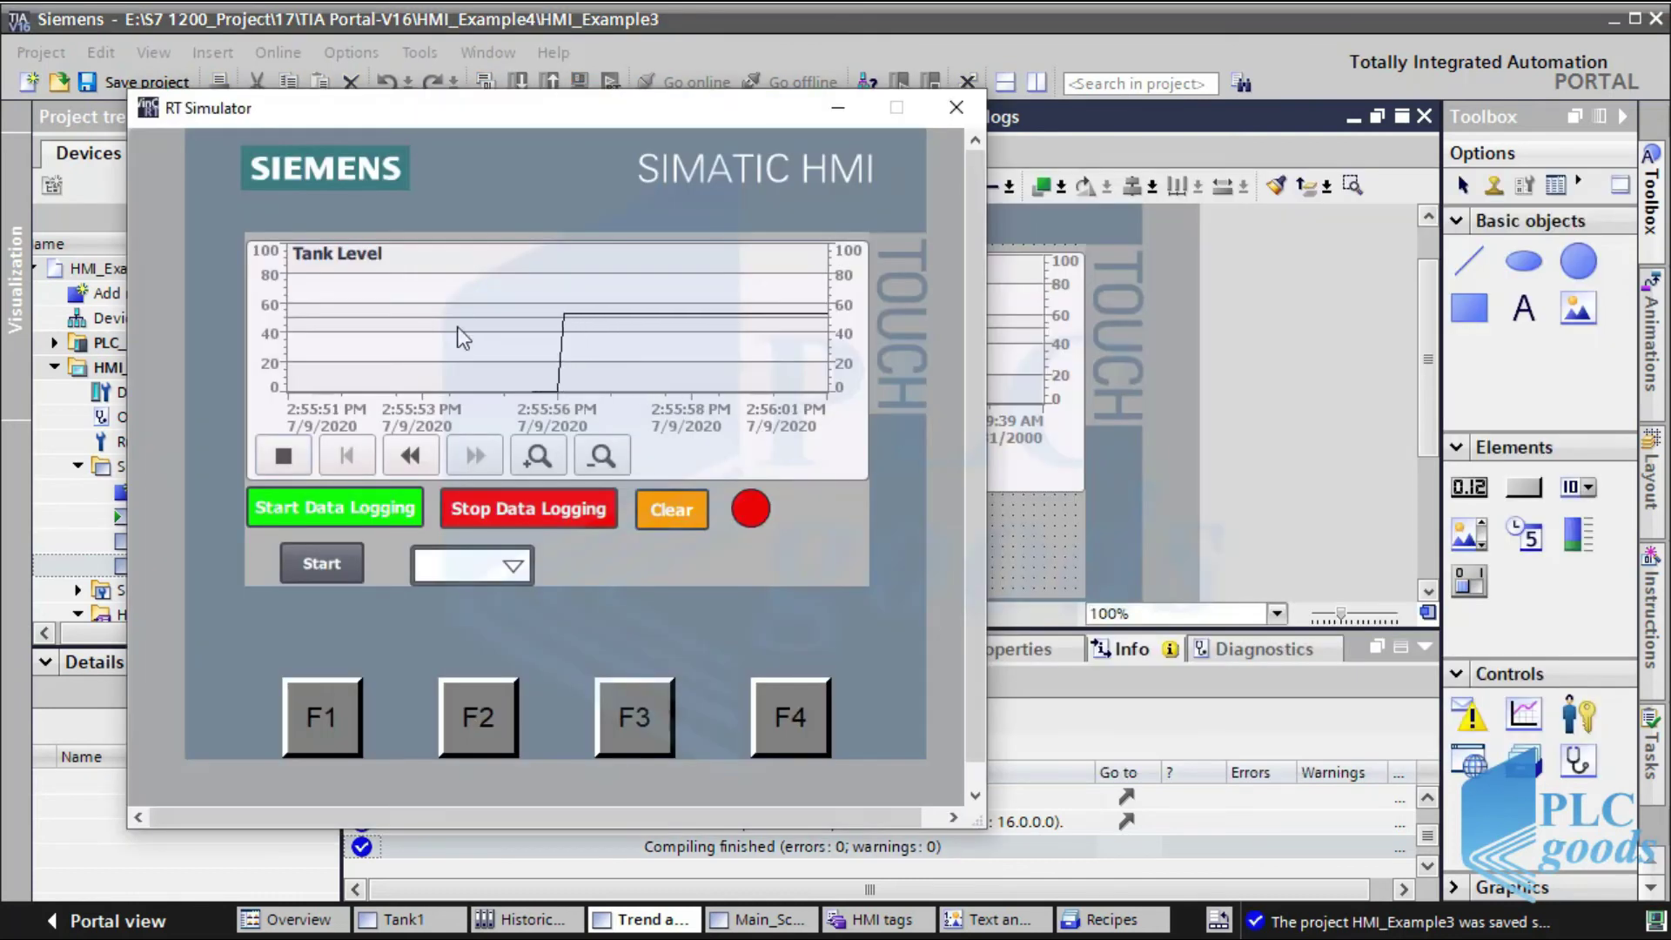
pyautogui.click(513, 568)
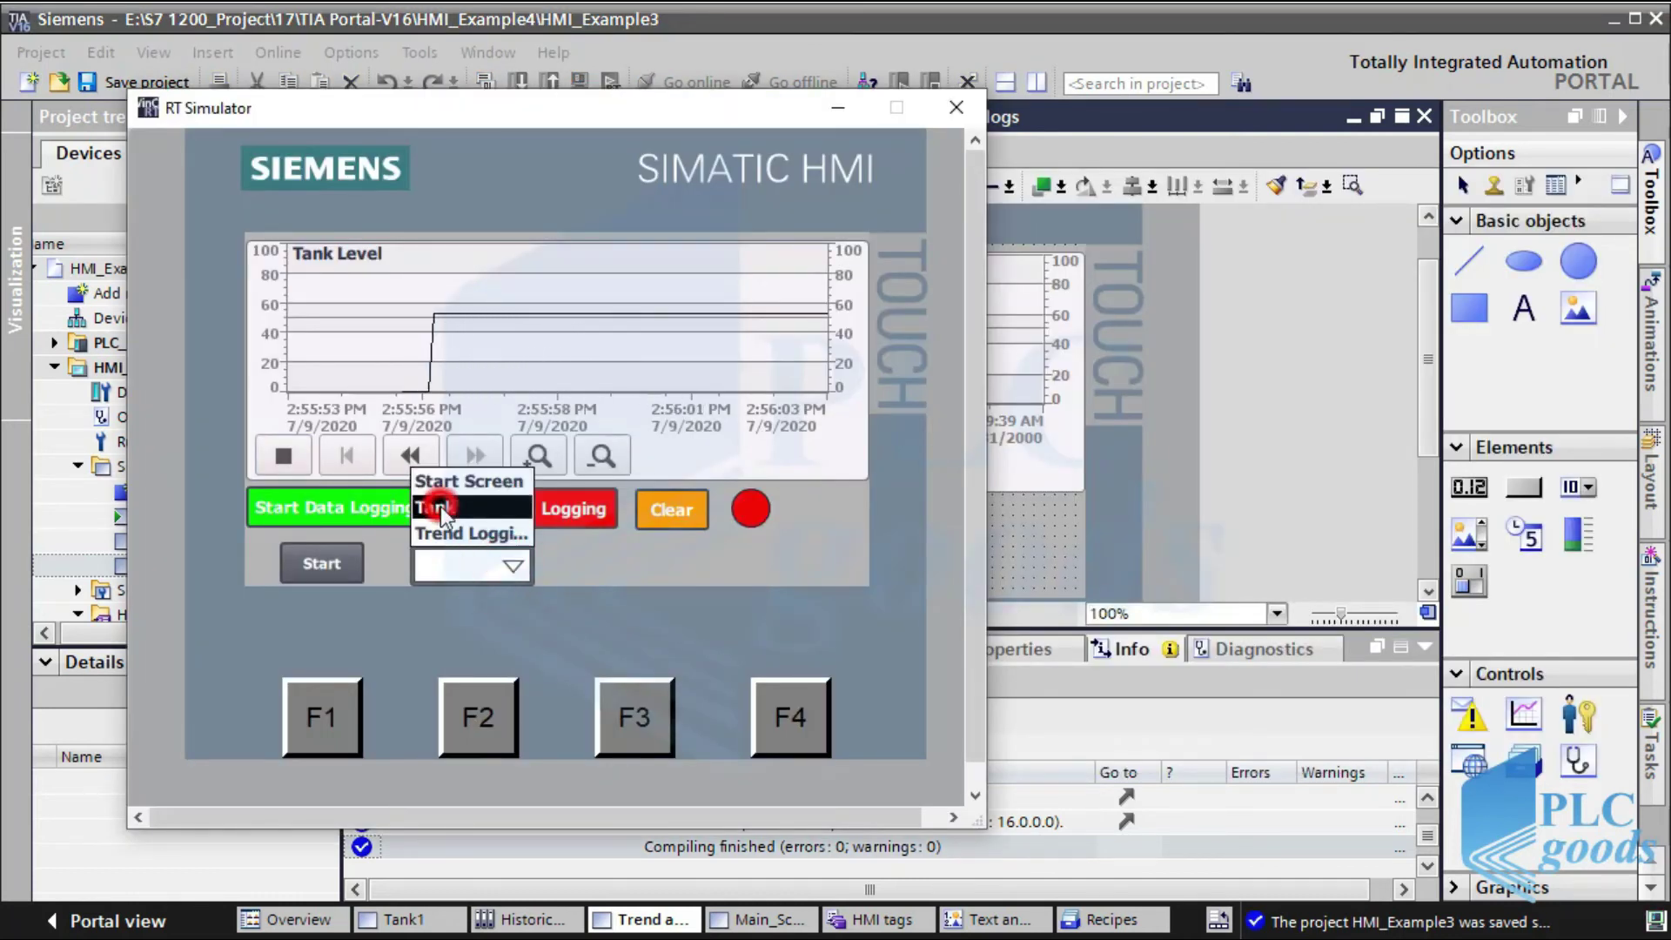
pyautogui.click(440, 506)
# Switch the simulated panel between Trend Logging and Start Screen using the dropdown.
pyautogui.click(471, 566)
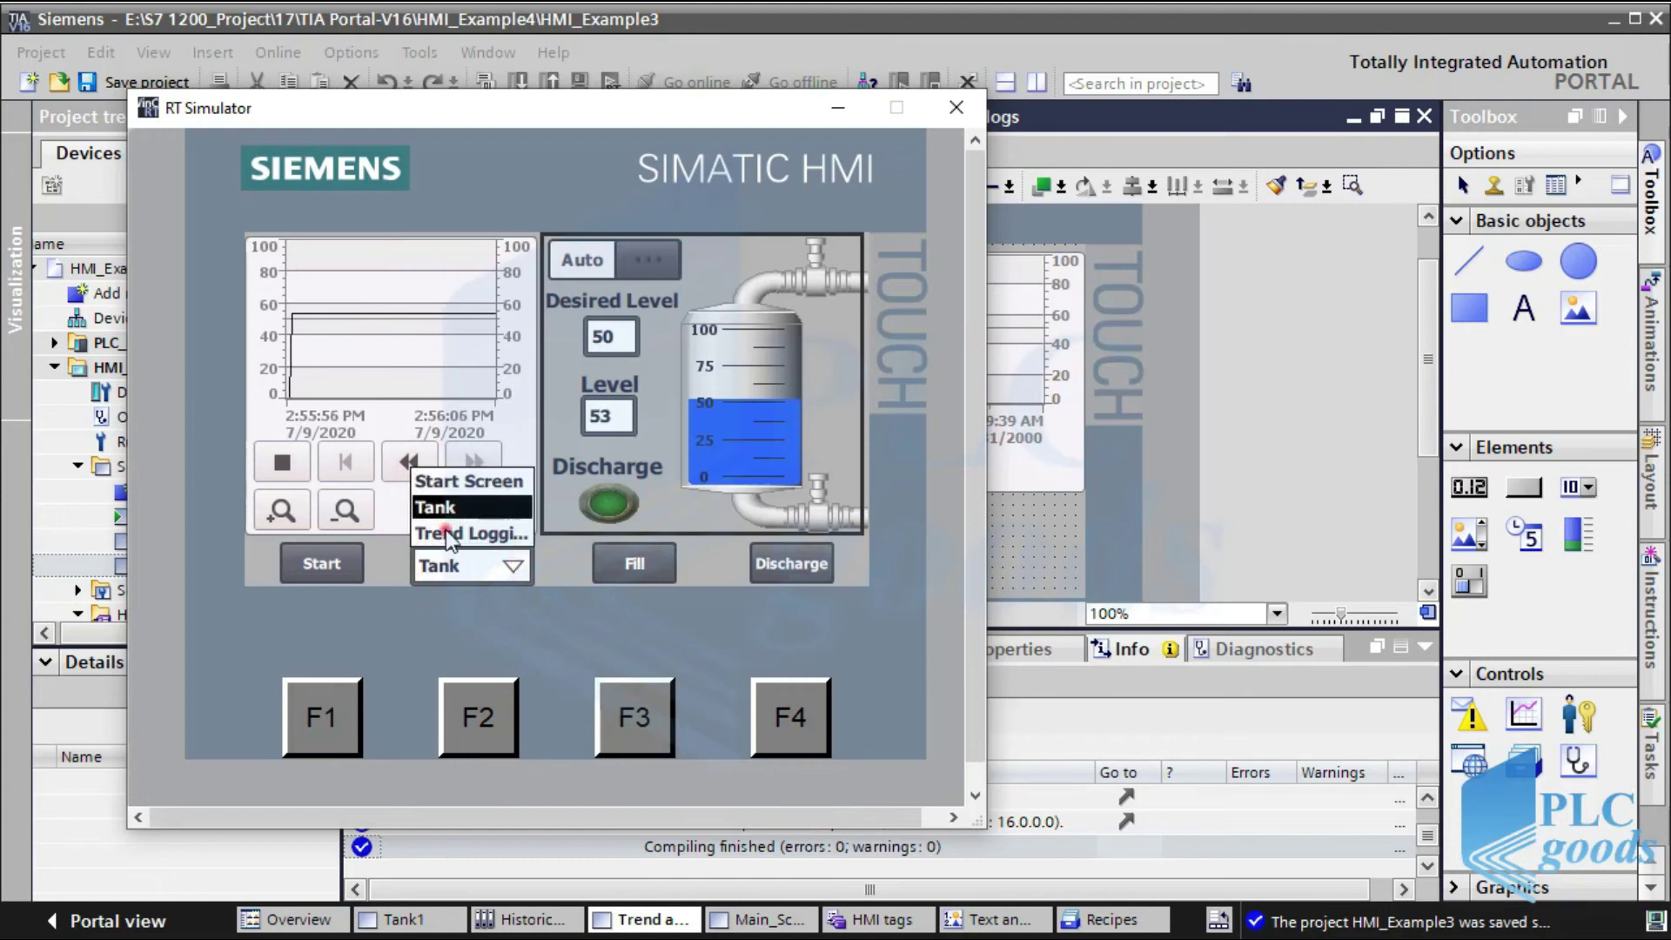
pyautogui.click(446, 529)
pyautogui.click(452, 545)
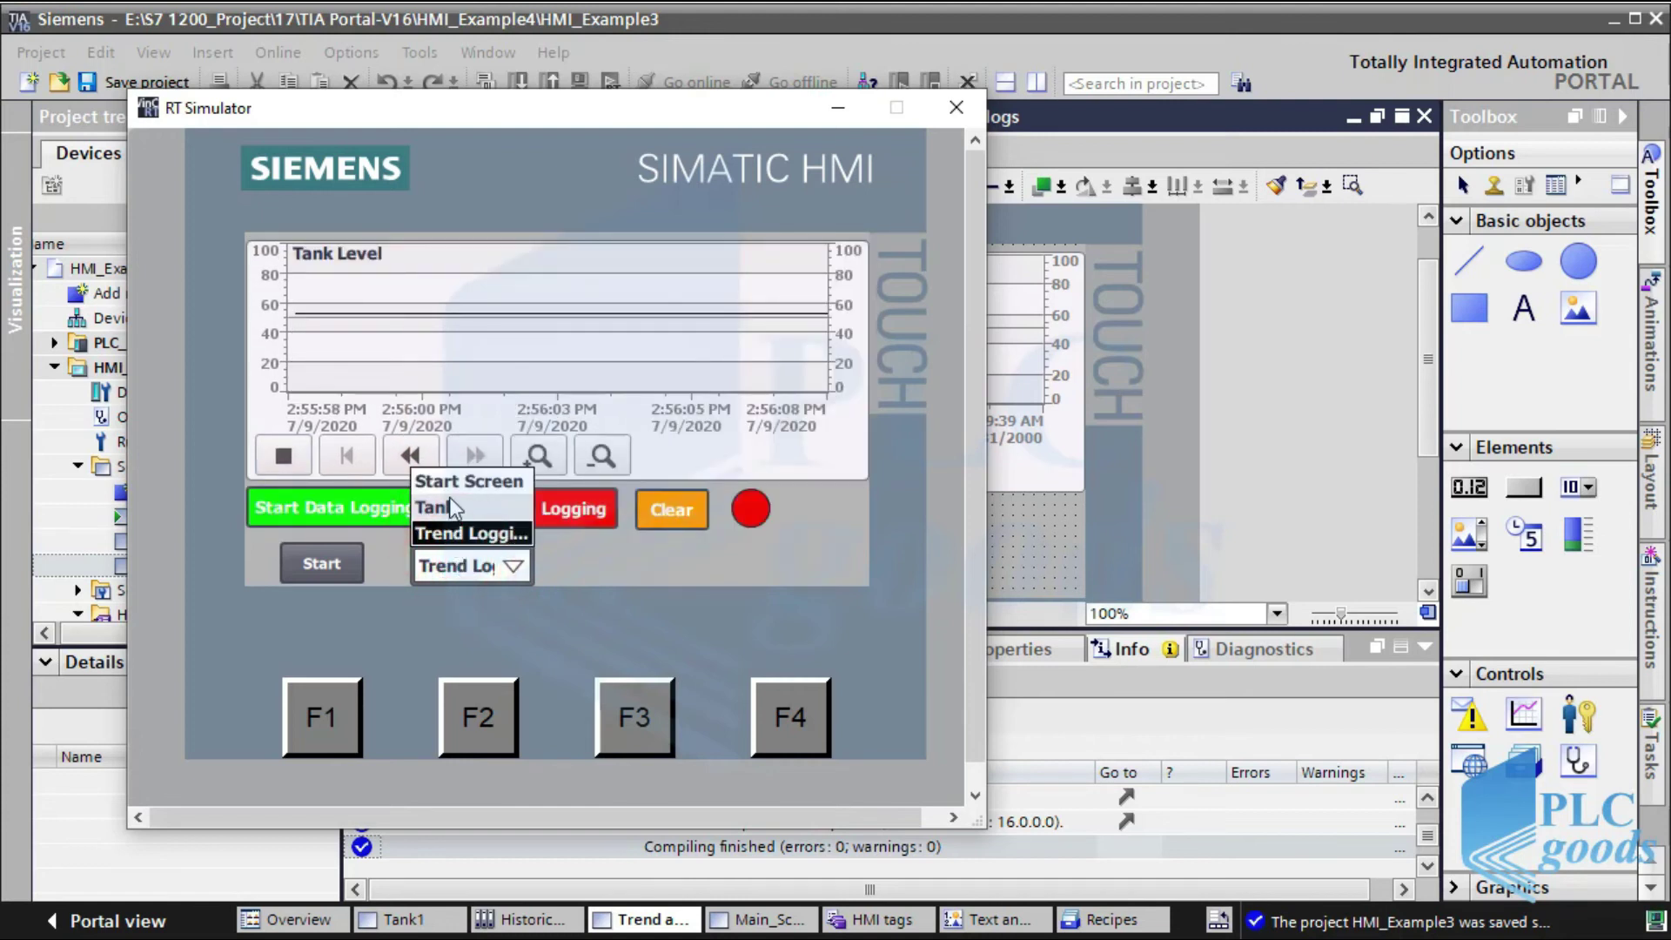
pyautogui.click(444, 483)
pyautogui.click(470, 565)
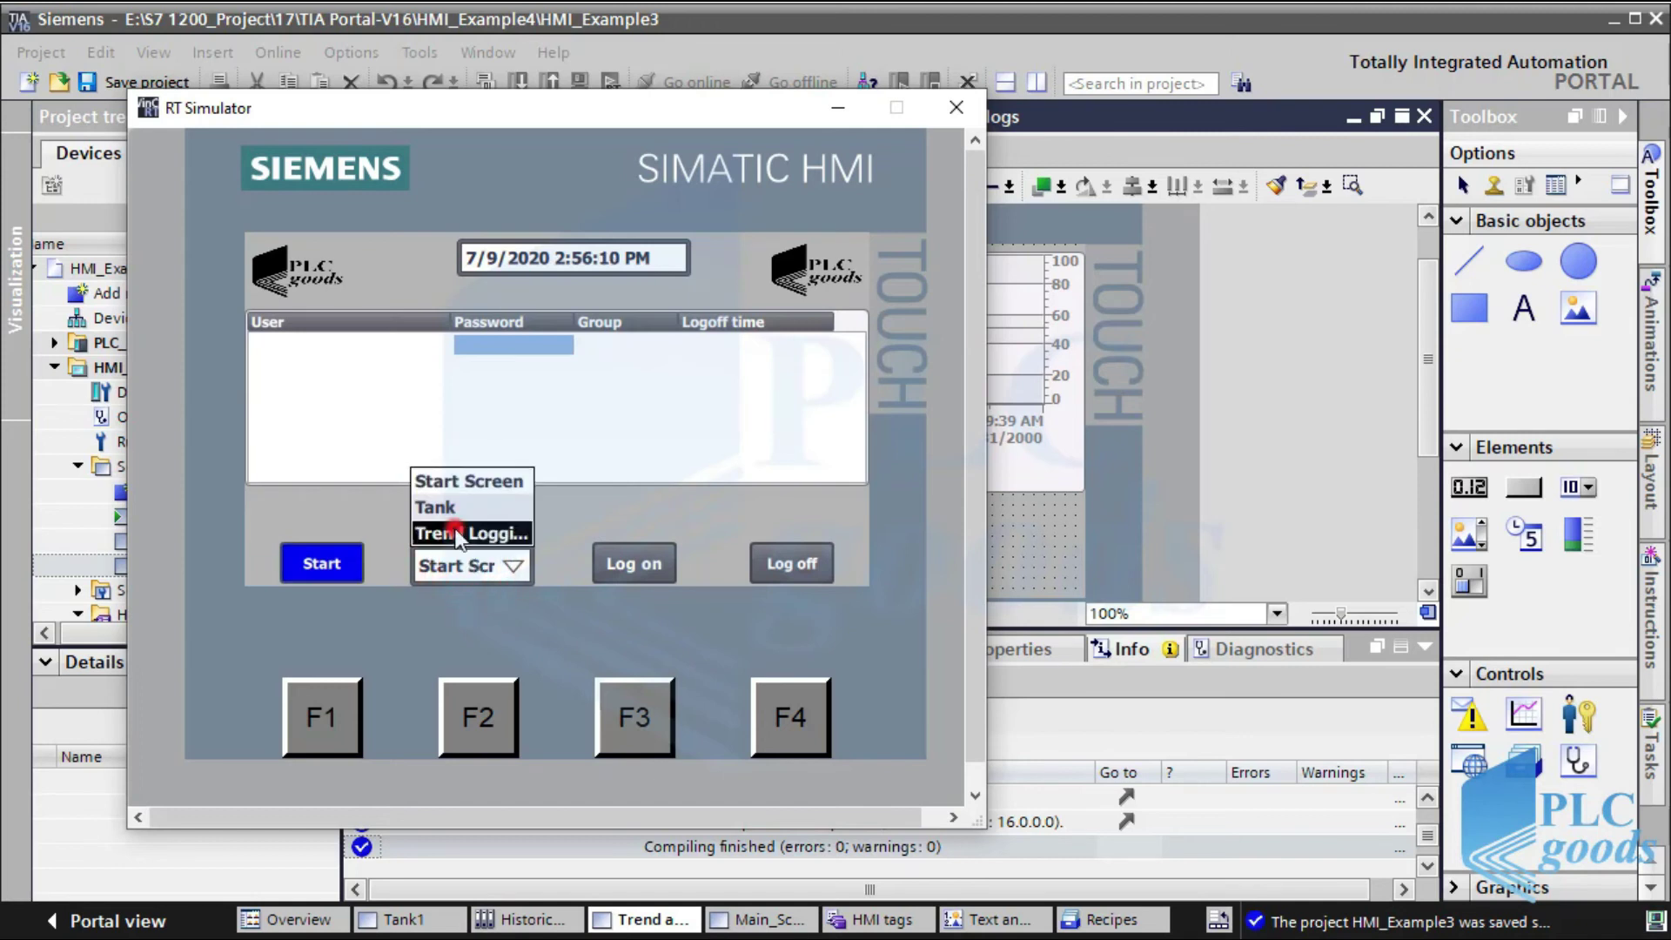
pyautogui.click(439, 530)
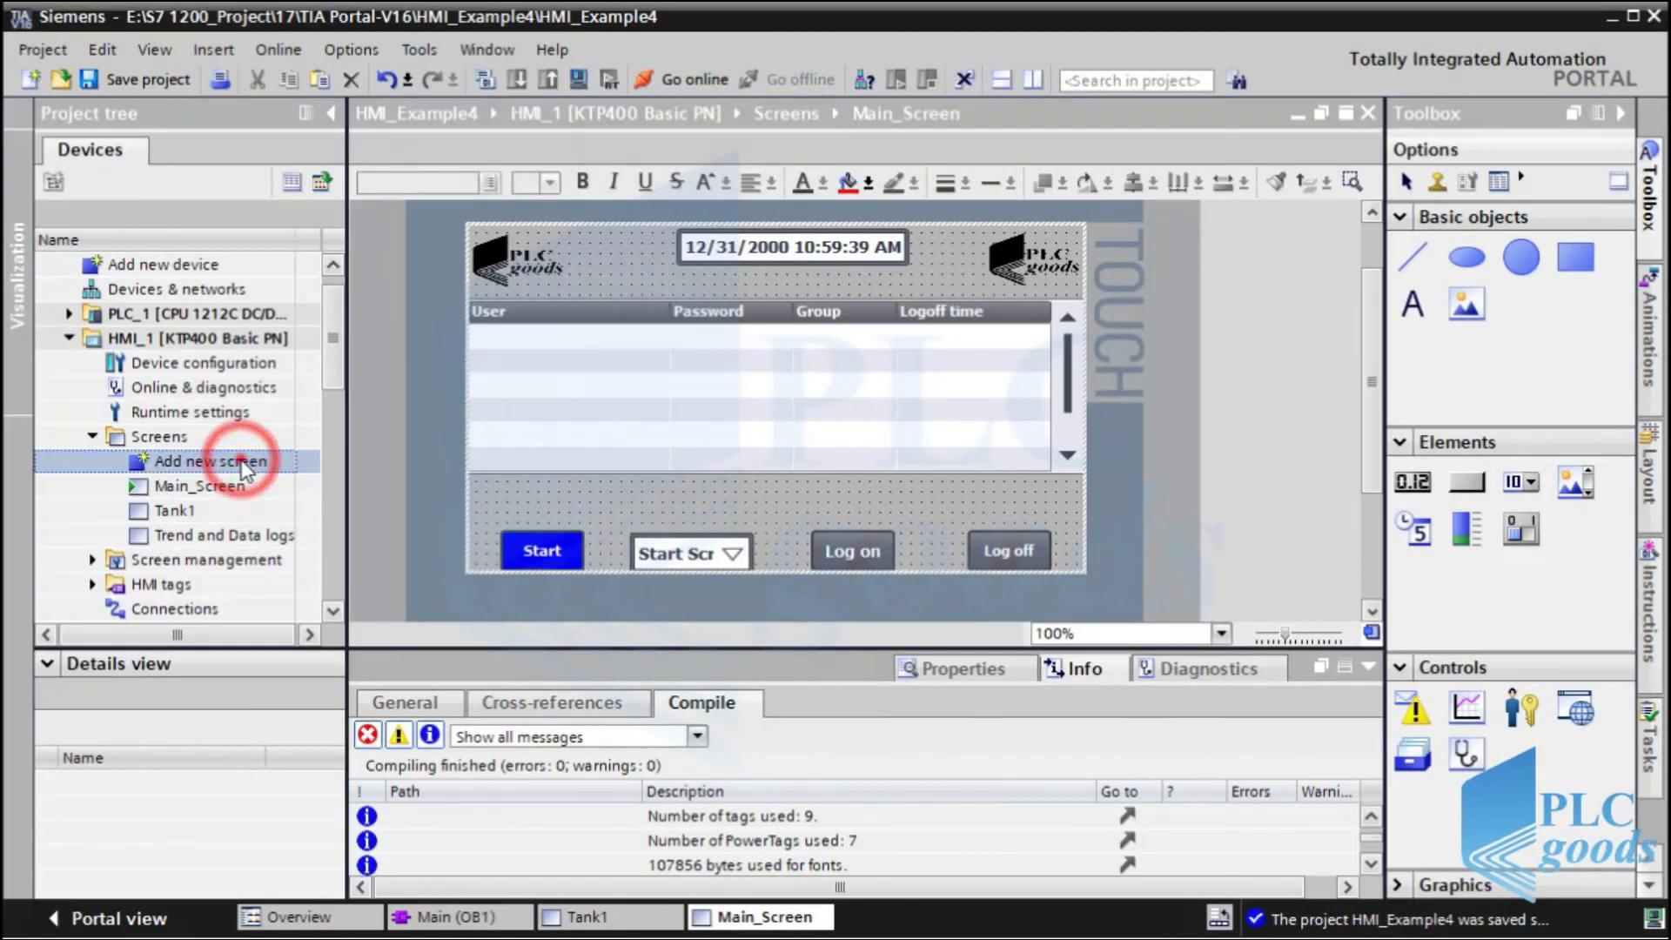
pyautogui.click(246, 466)
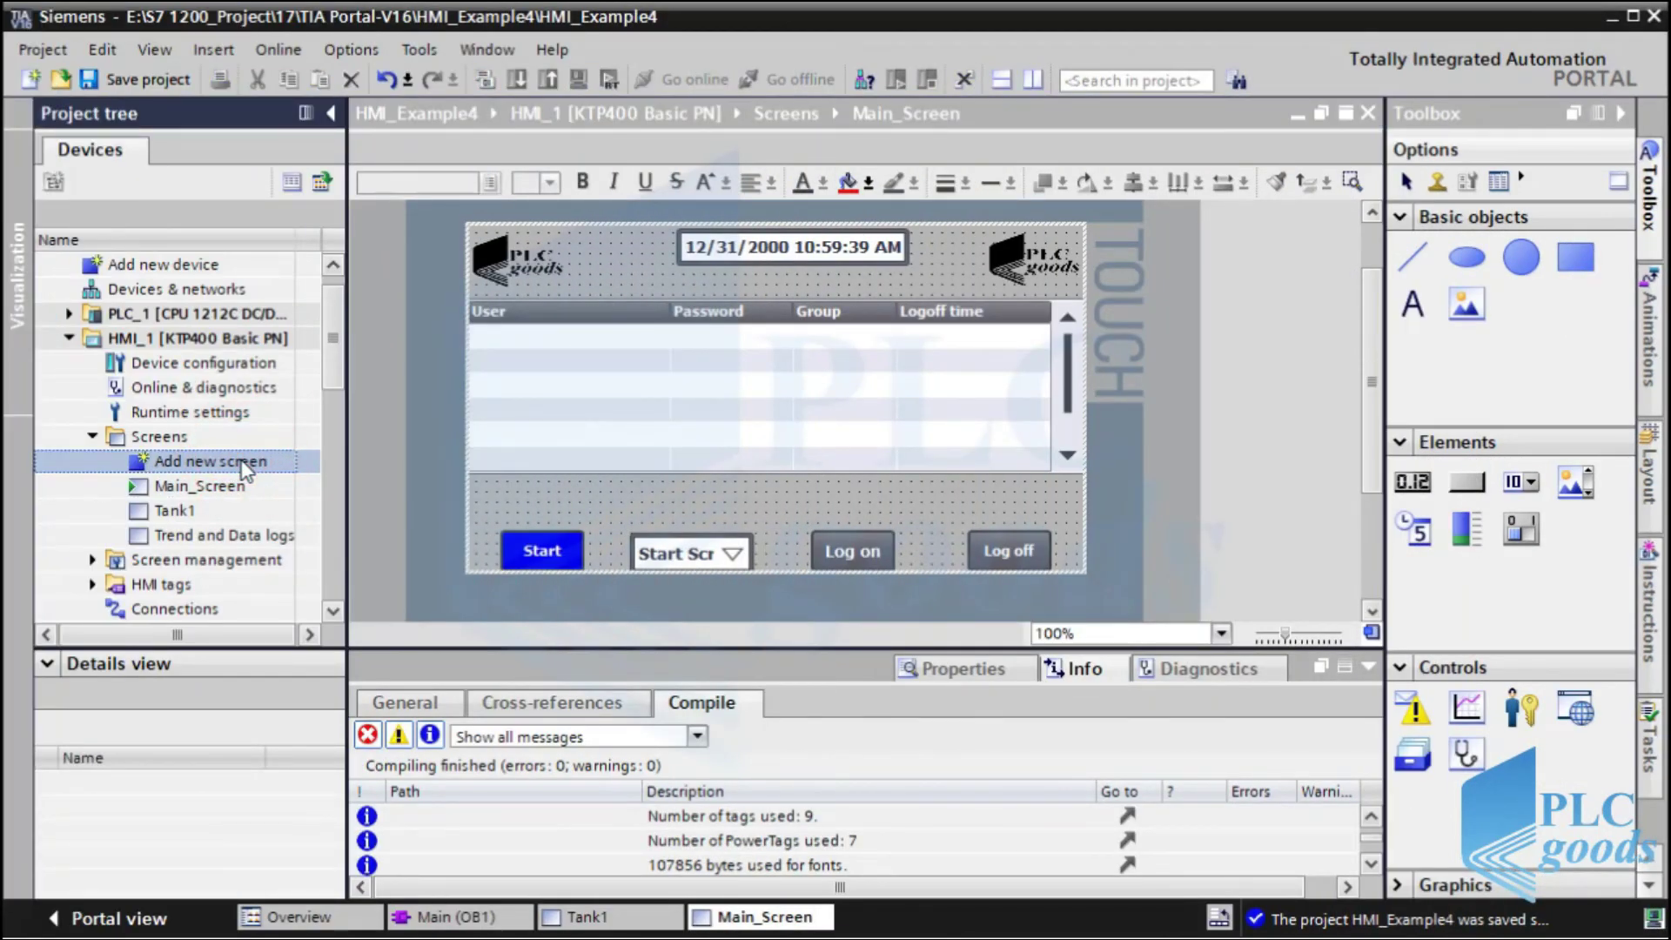
# Add a new screen and rename it from Screen_1 to WebSite.
pyautogui.doubleClick(246, 465)
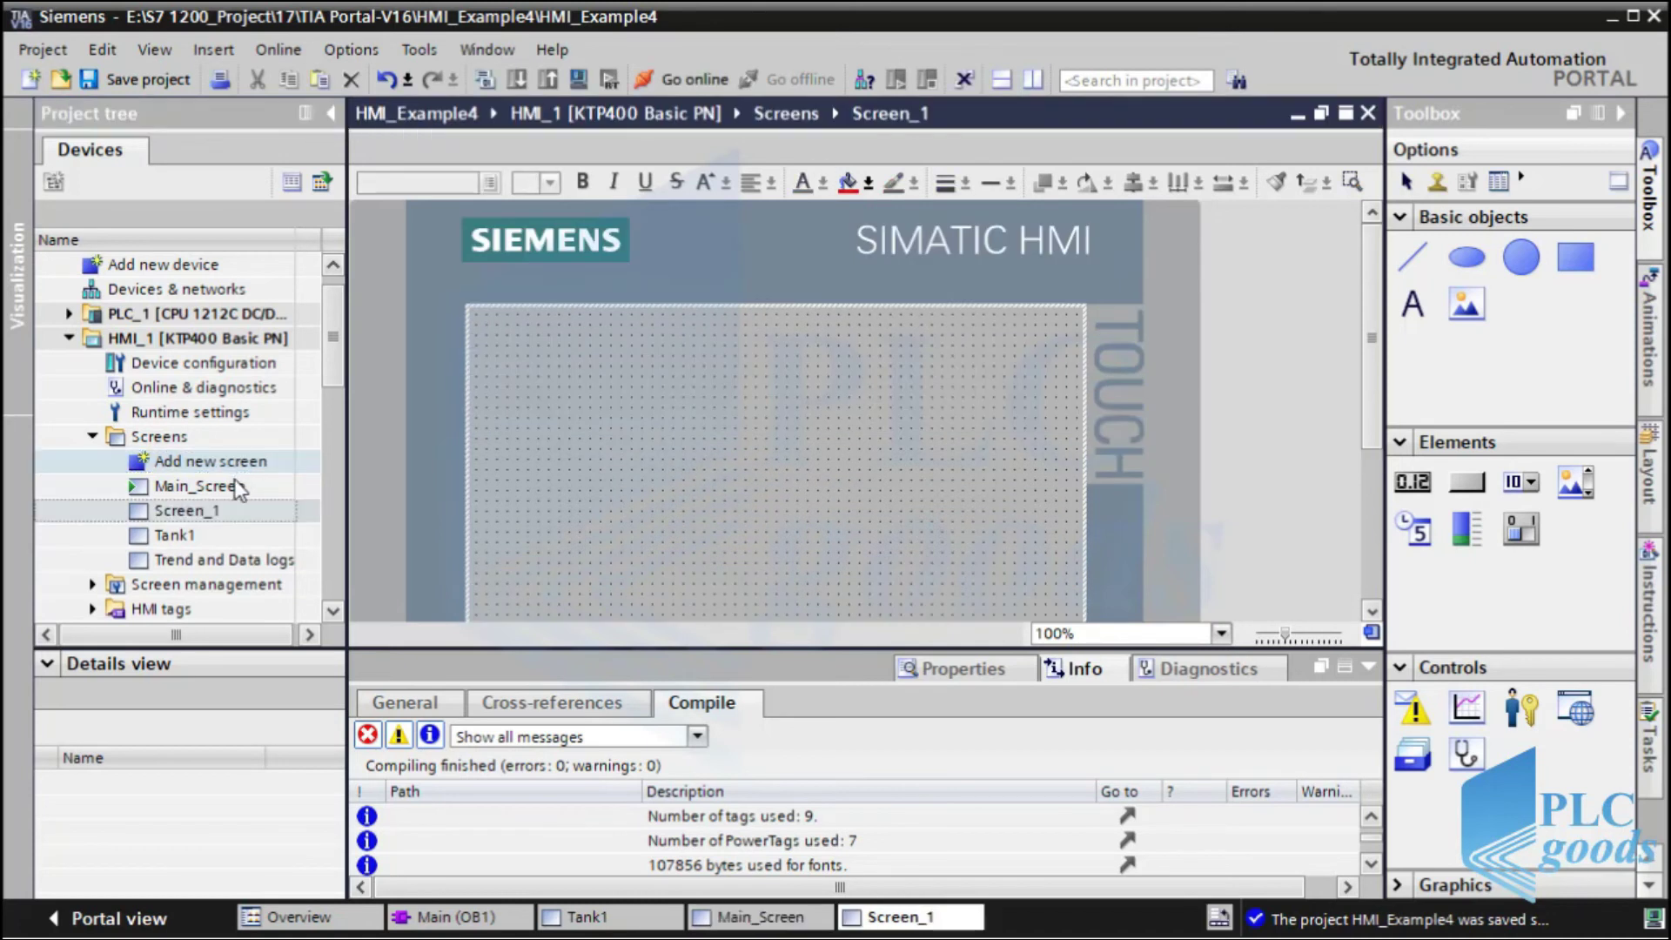
pyautogui.rightClick(202, 514)
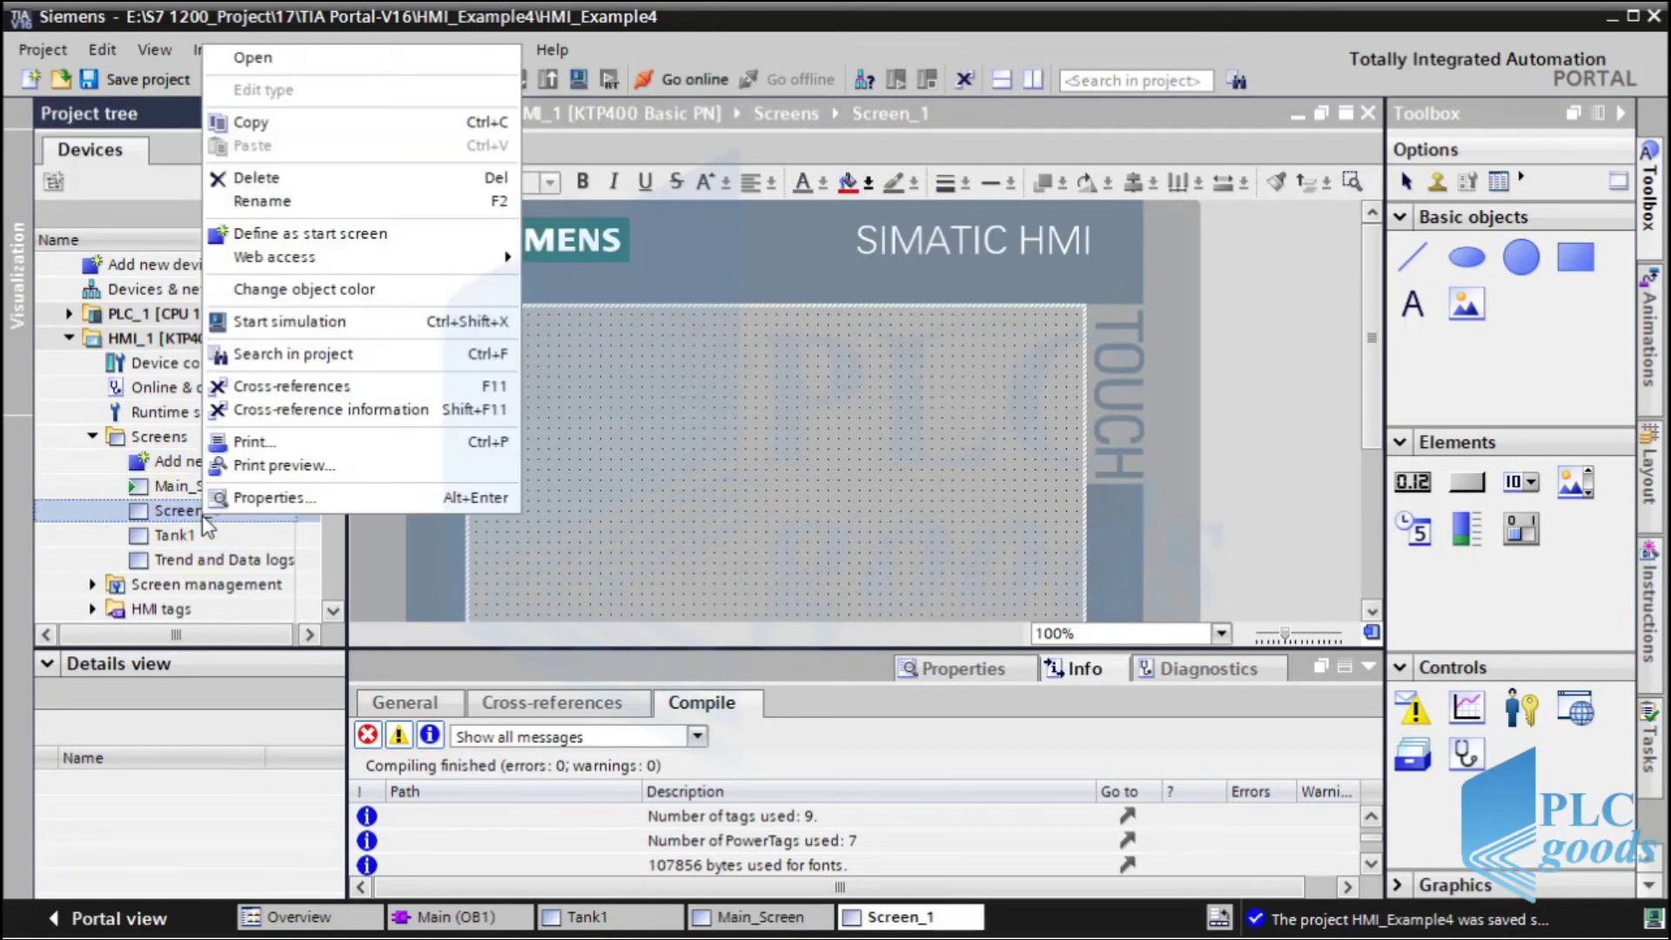
pyautogui.click(259, 201)
pyautogui.write('WebSite')
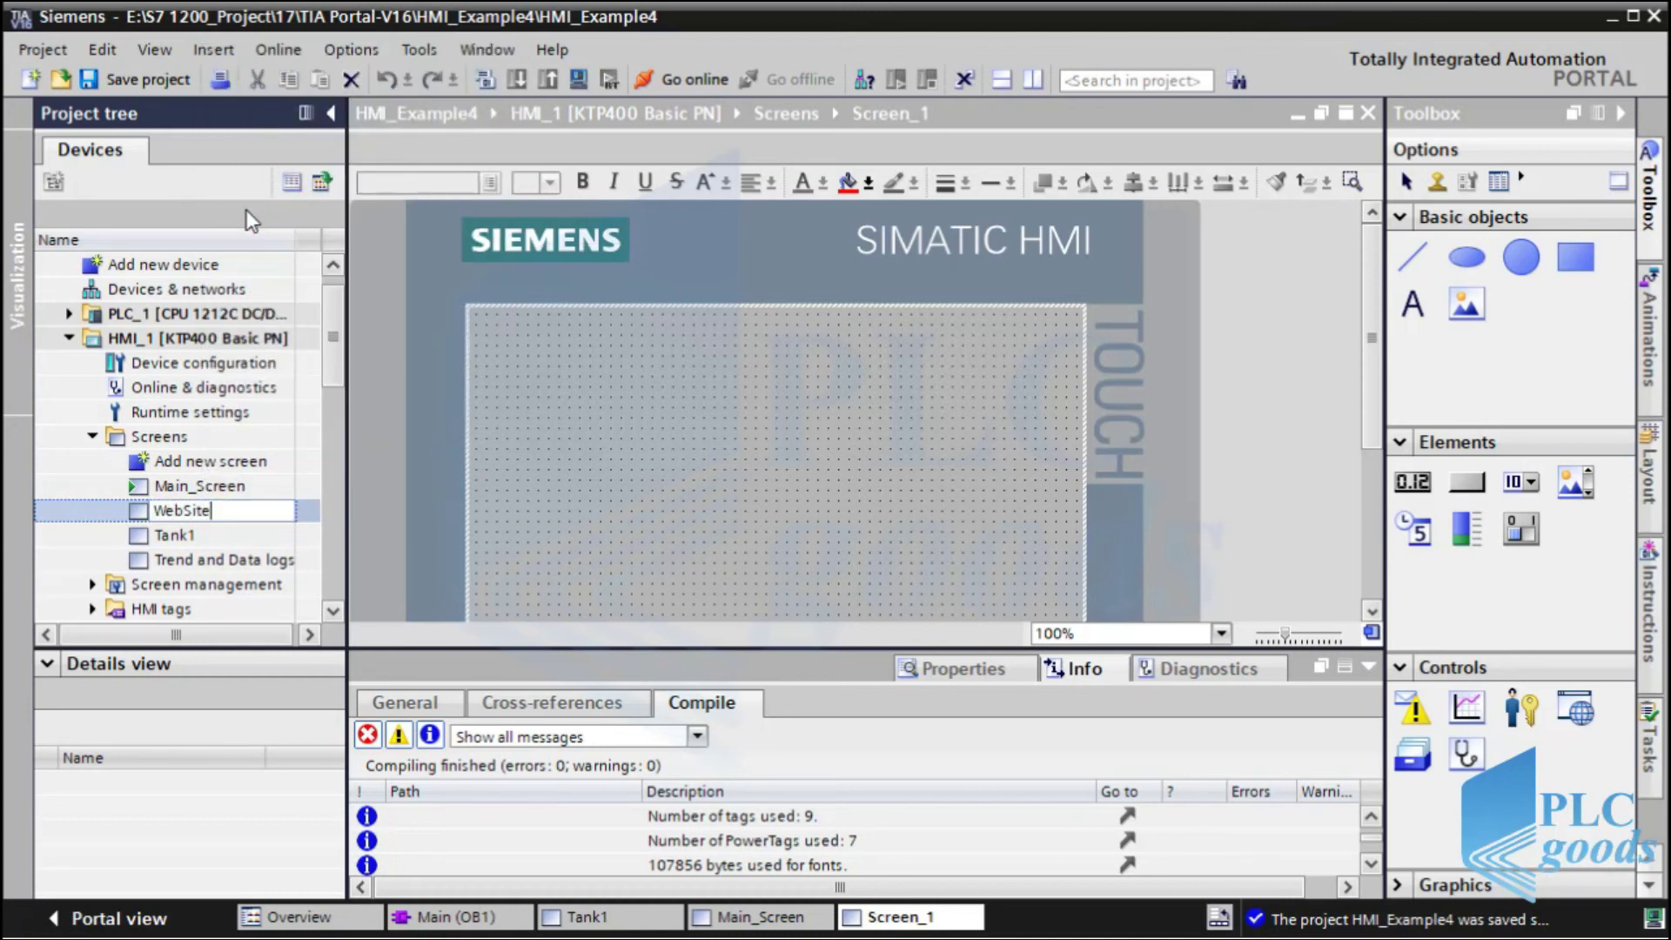
pyautogui.click(364, 509)
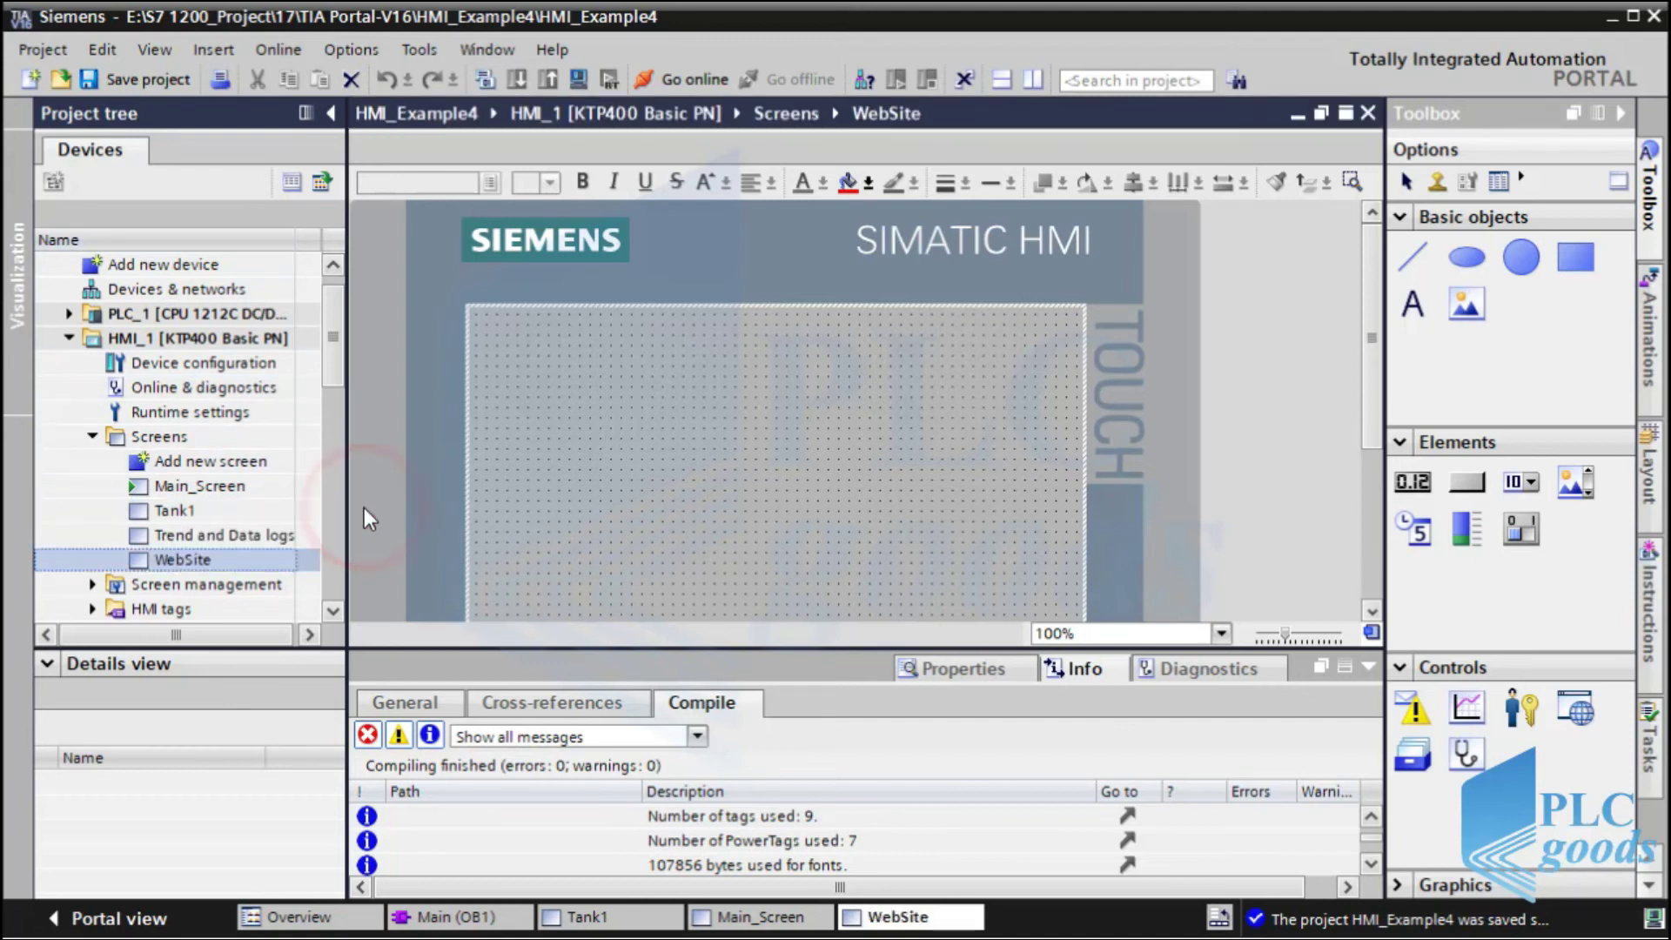
# Confirm the WebSite screen's number is 4, then return to Main_Screen.
pyautogui.click(611, 521)
pyautogui.click(932, 670)
pyautogui.click(415, 716)
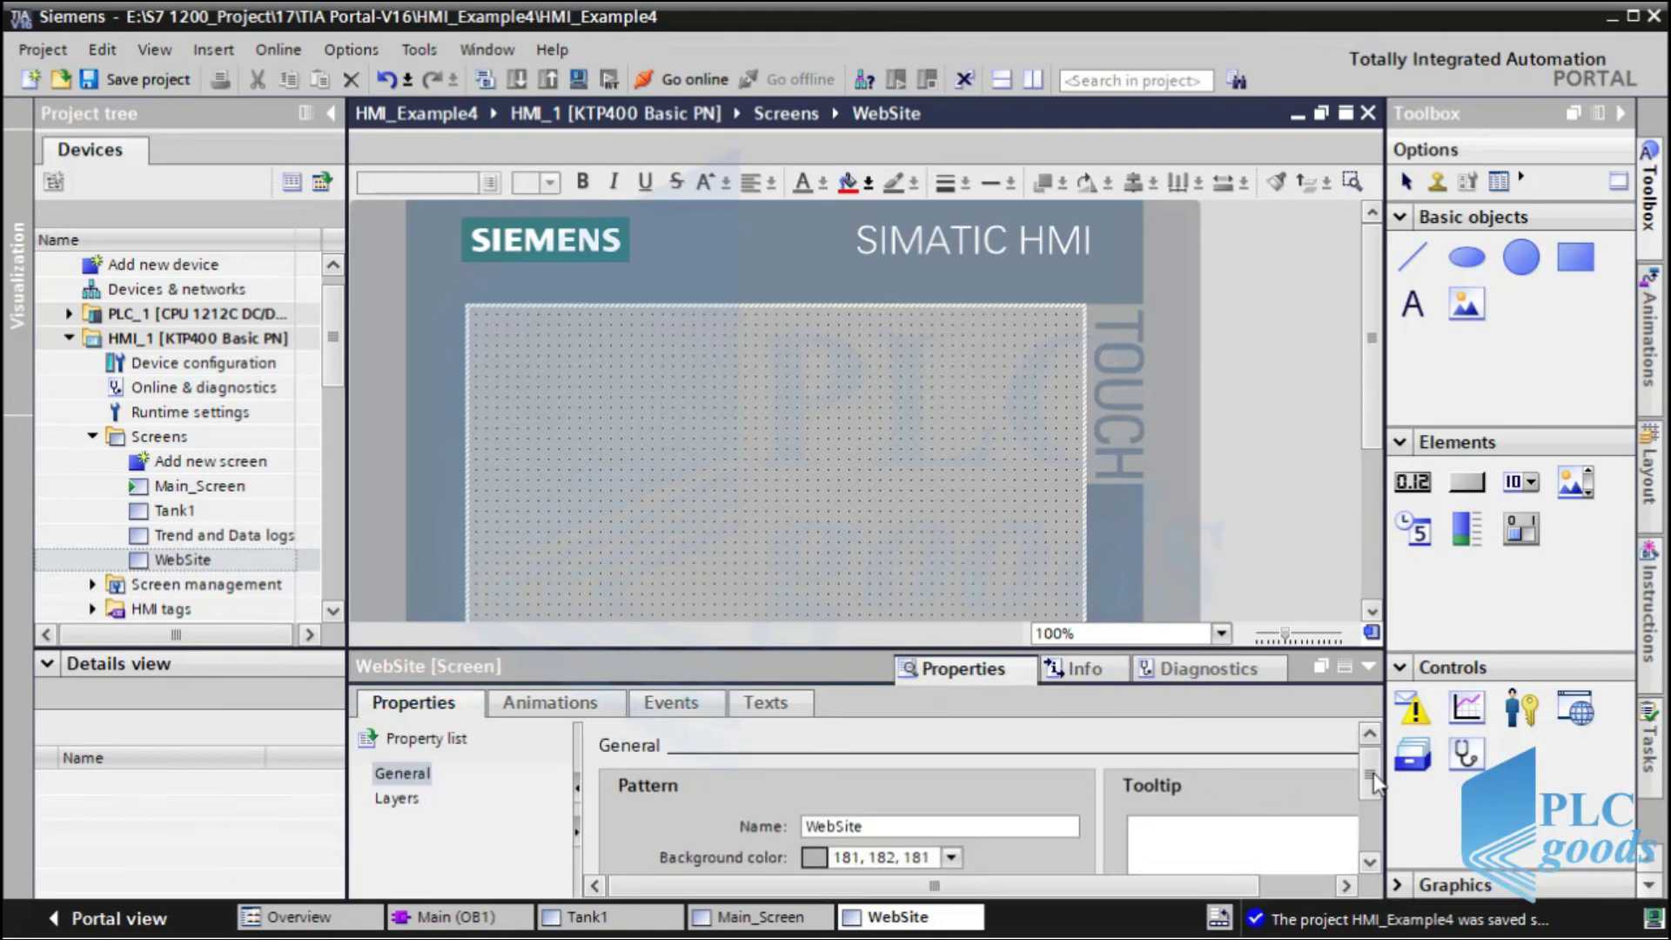
pyautogui.moveTo(1371, 783); pyautogui.dragTo(1368, 815)
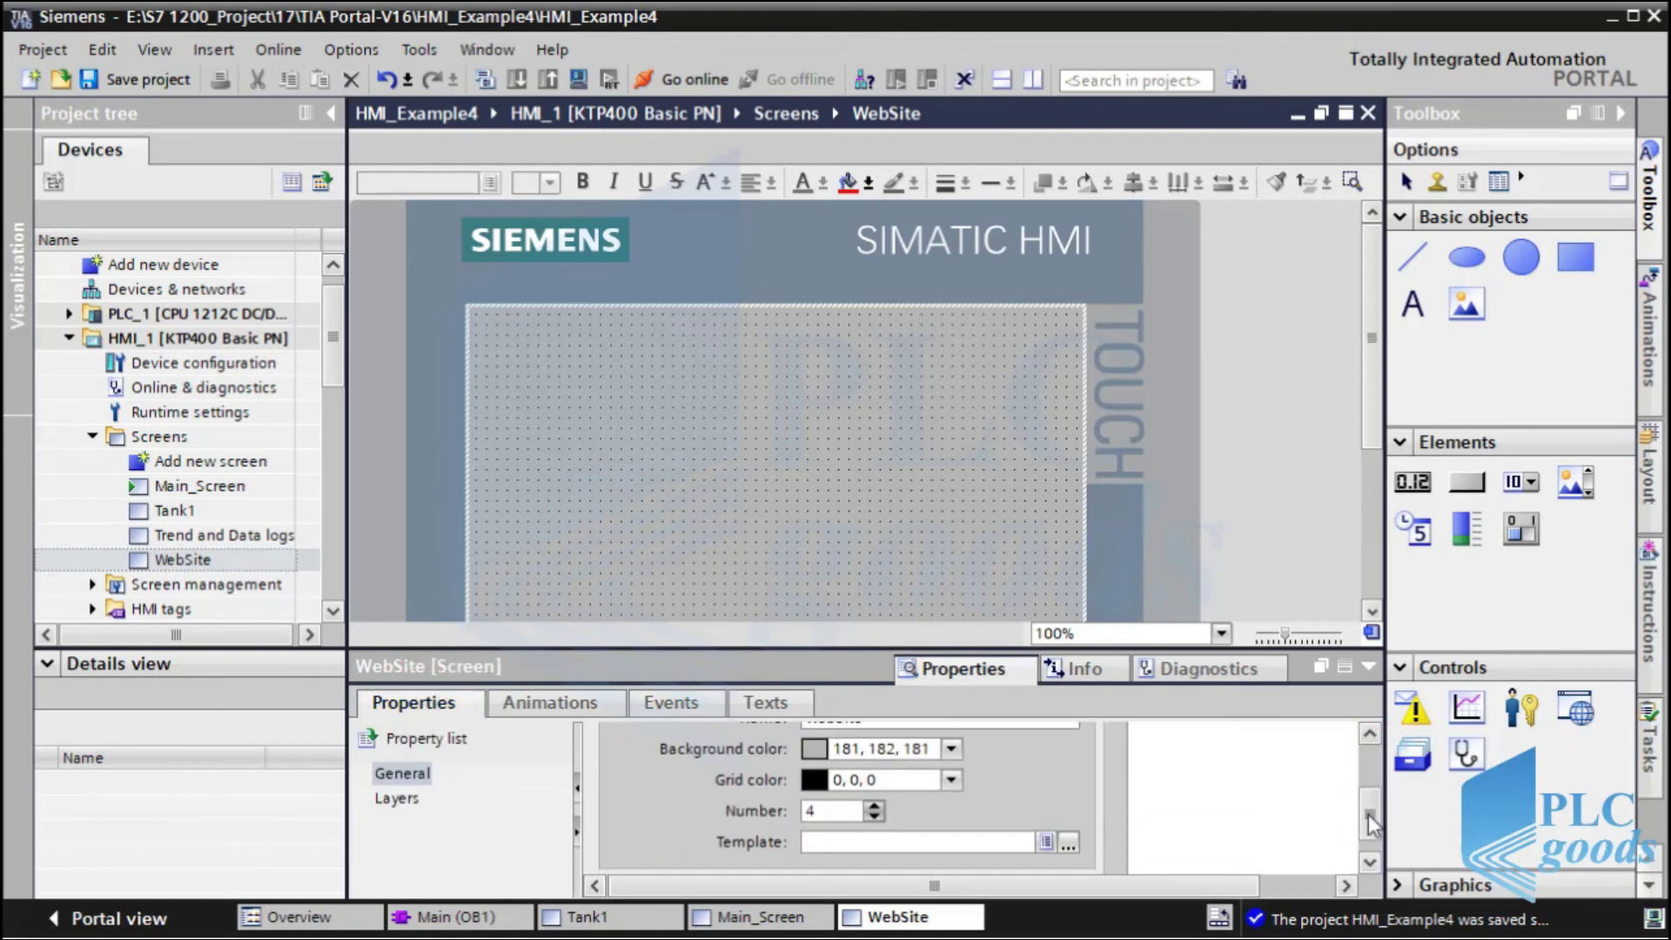
pyautogui.doubleClick(817, 810)
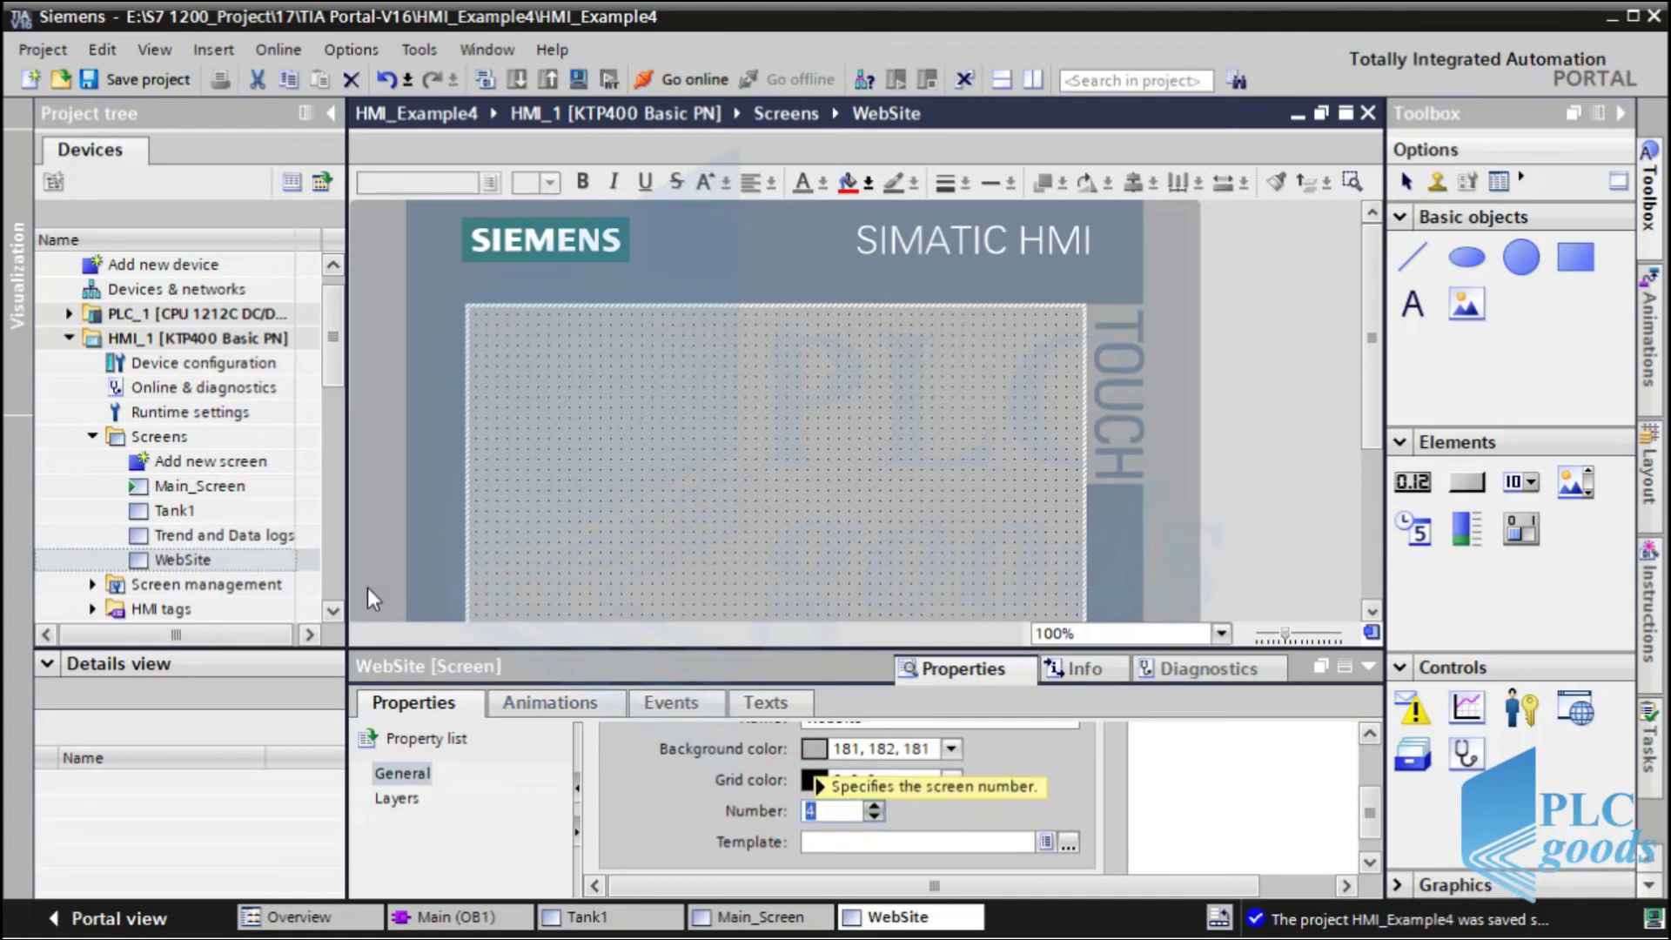
pyautogui.doubleClick(190, 490)
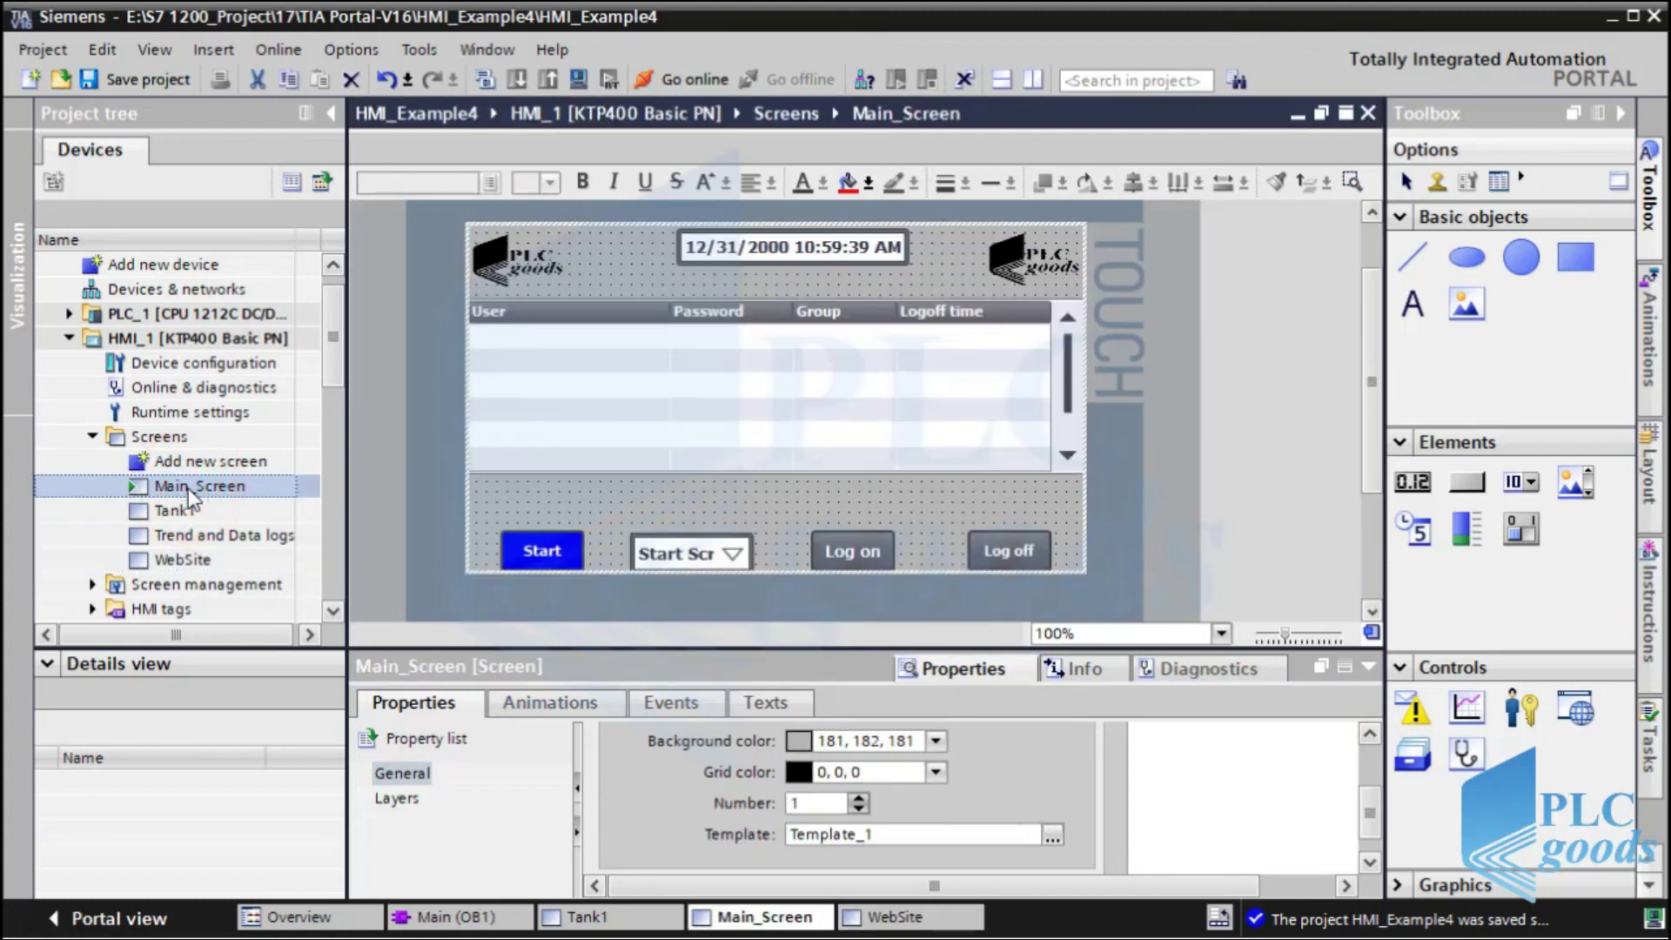
# Open the Text and graphic lists editor showing the Screen names list.
pyautogui.click(709, 551)
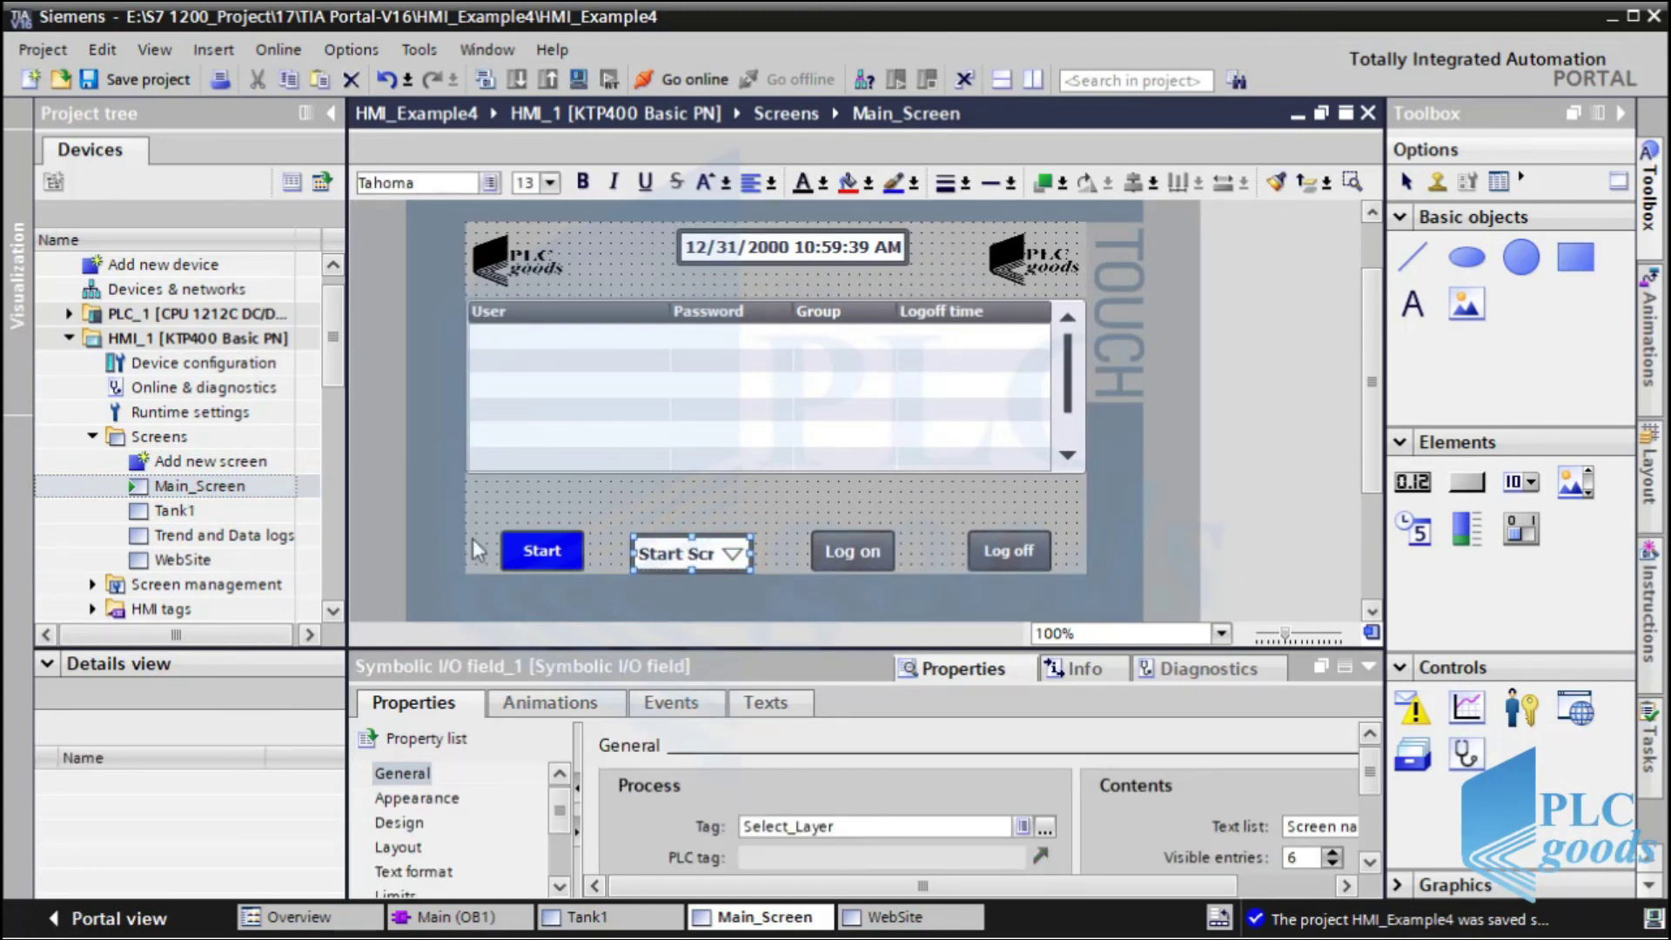
pyautogui.scroll(1, 331, 378)
pyautogui.scroll(-3, 330, 418)
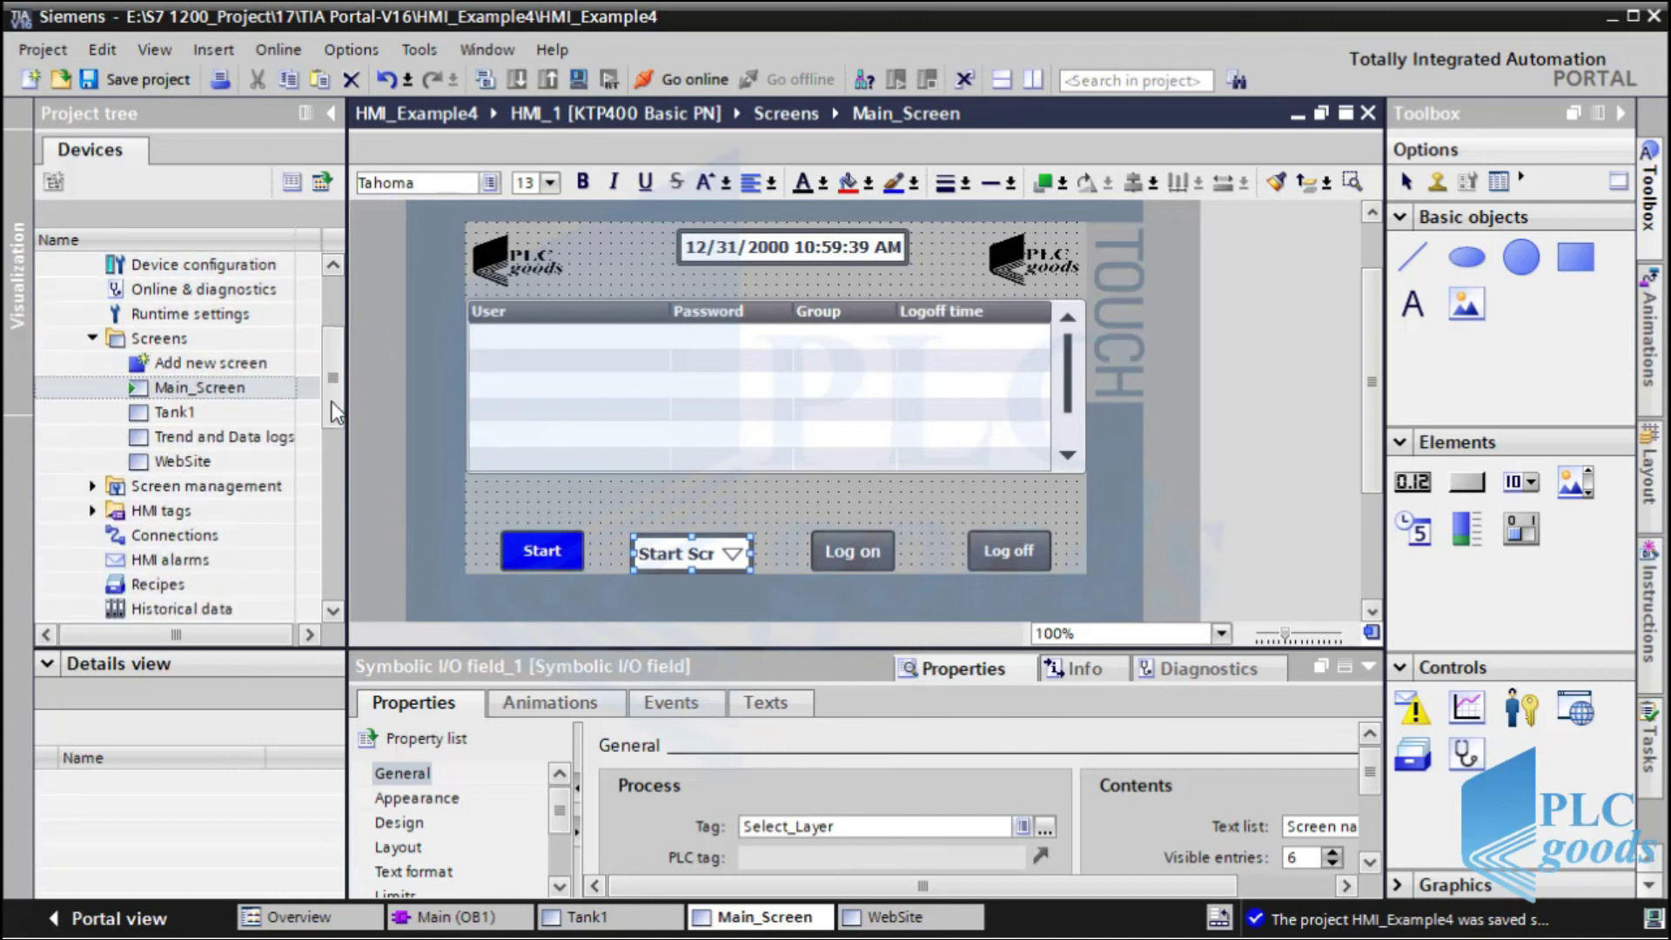
pyautogui.scroll(-1, 331, 419)
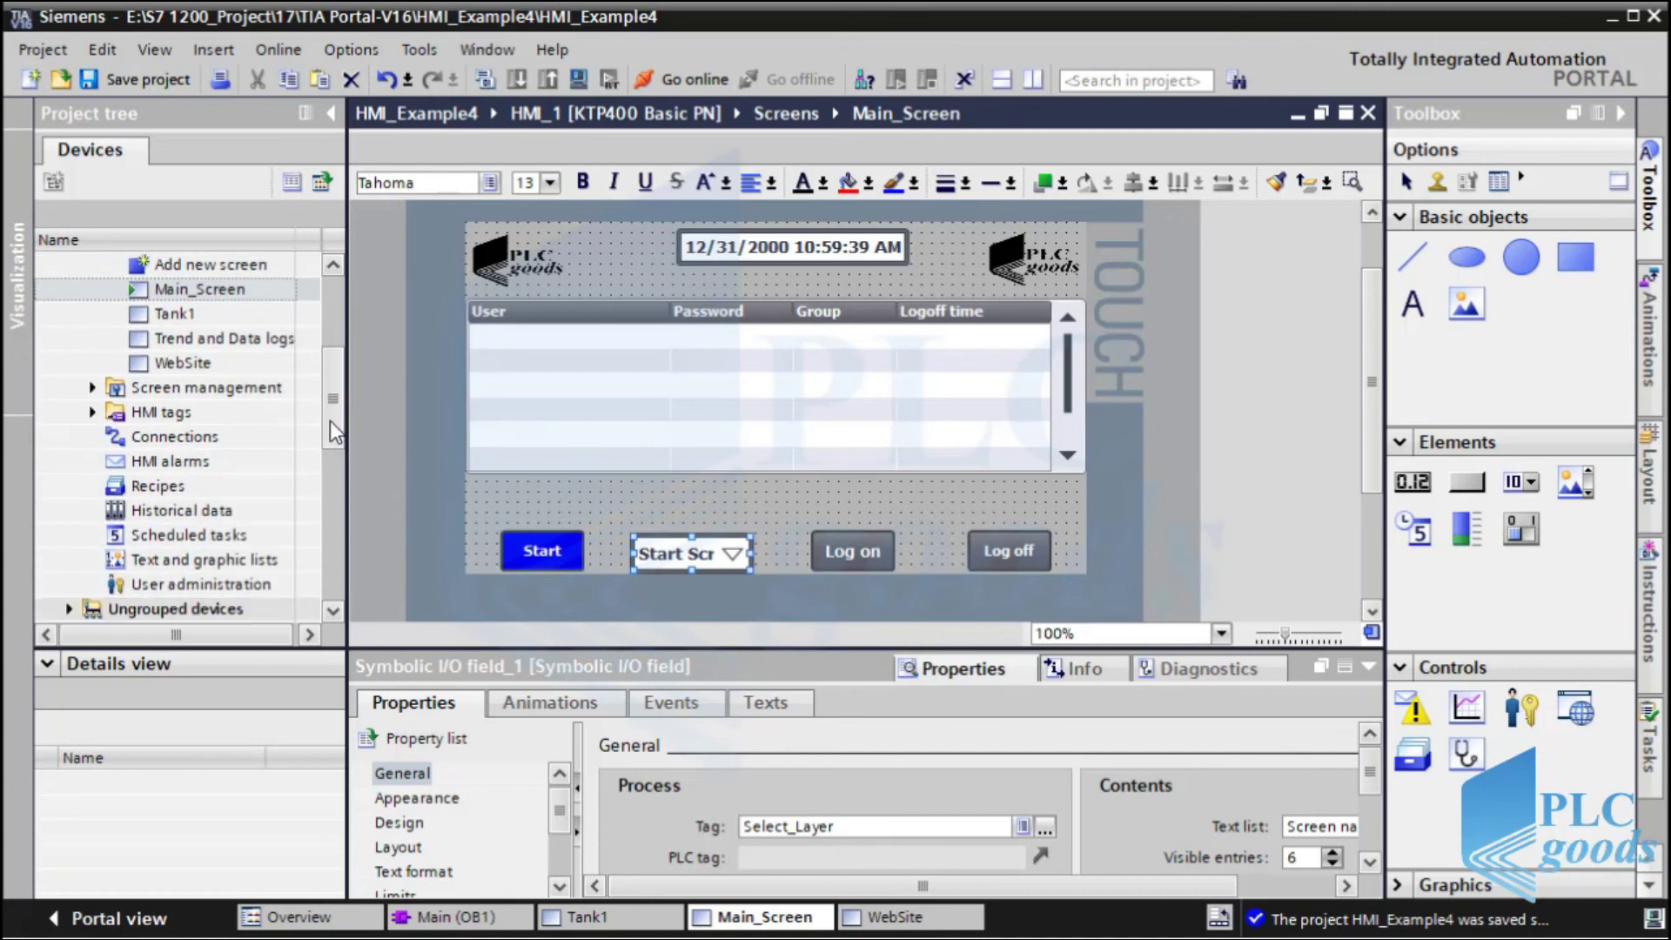
pyautogui.click(191, 558)
pyautogui.doubleClick(192, 557)
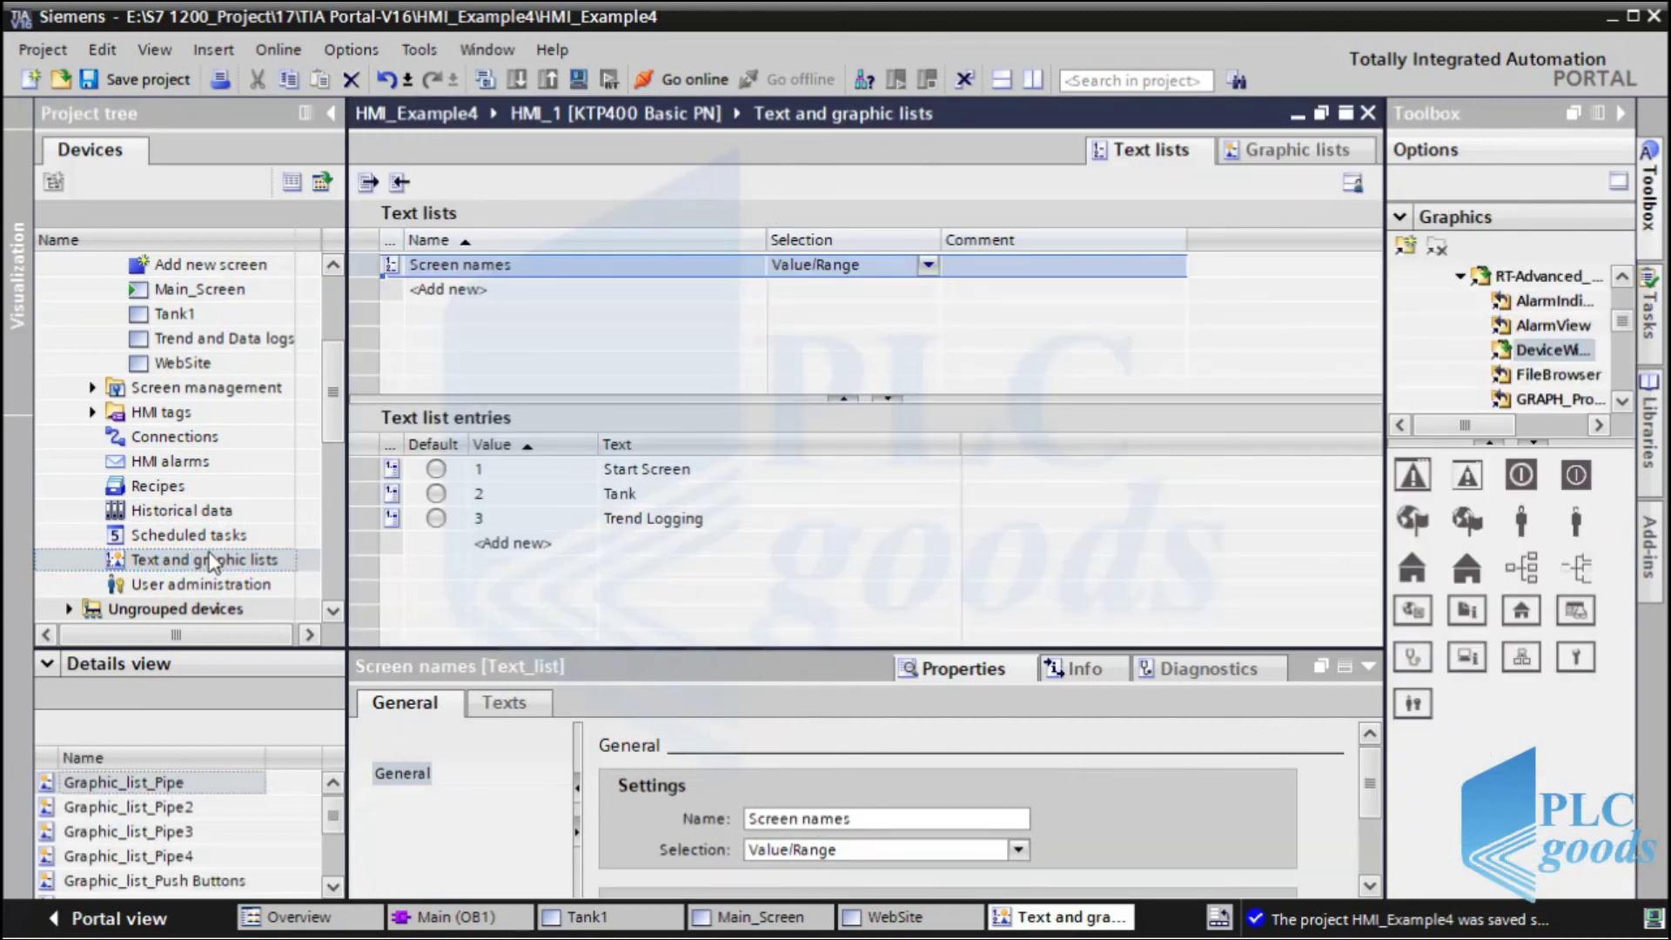
pyautogui.click(550, 471)
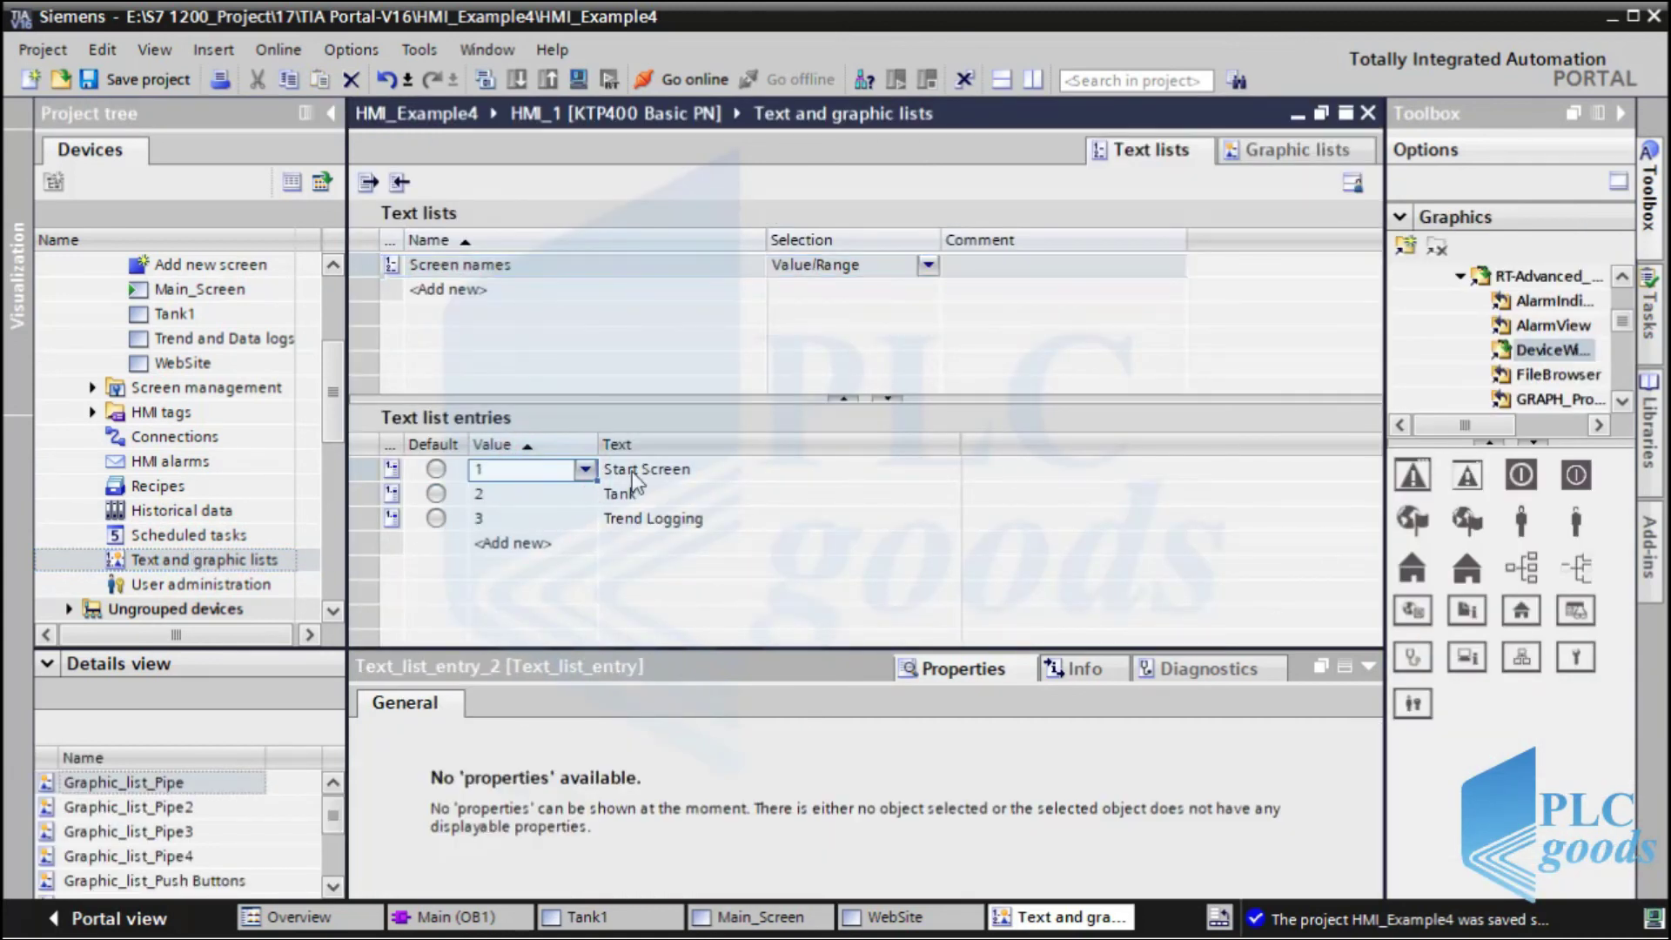
# Add a Screen names entry Website for value 4, save, and return to Main_Screen.
pyautogui.click(517, 551)
pyautogui.click(622, 547)
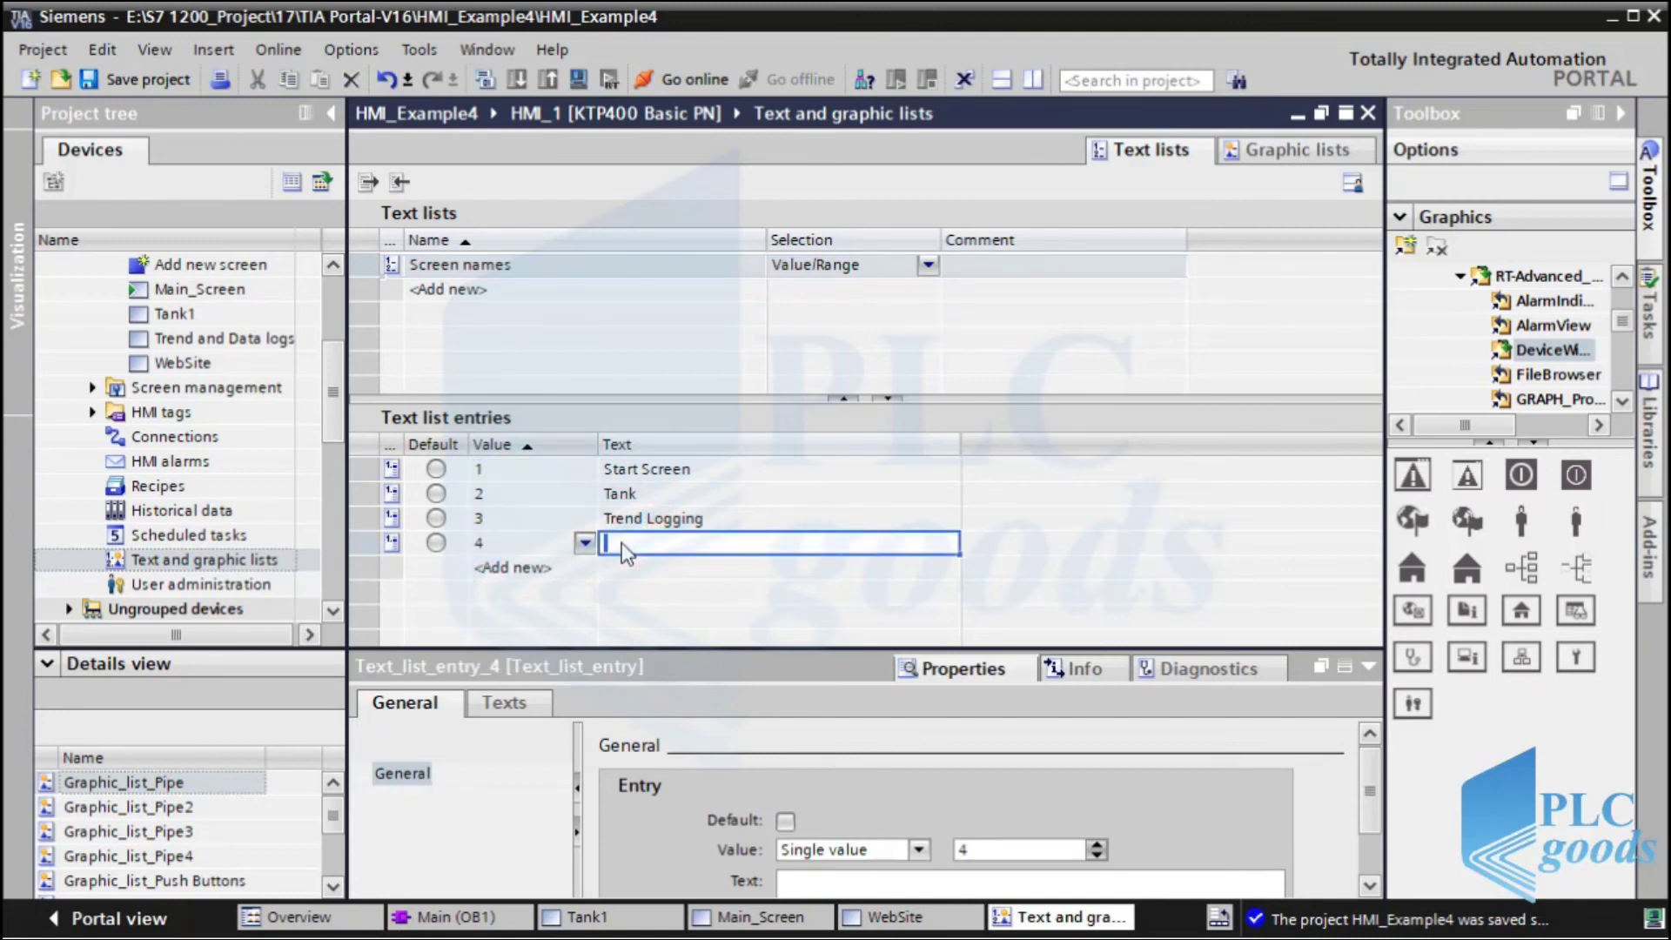
pyautogui.write('Website')
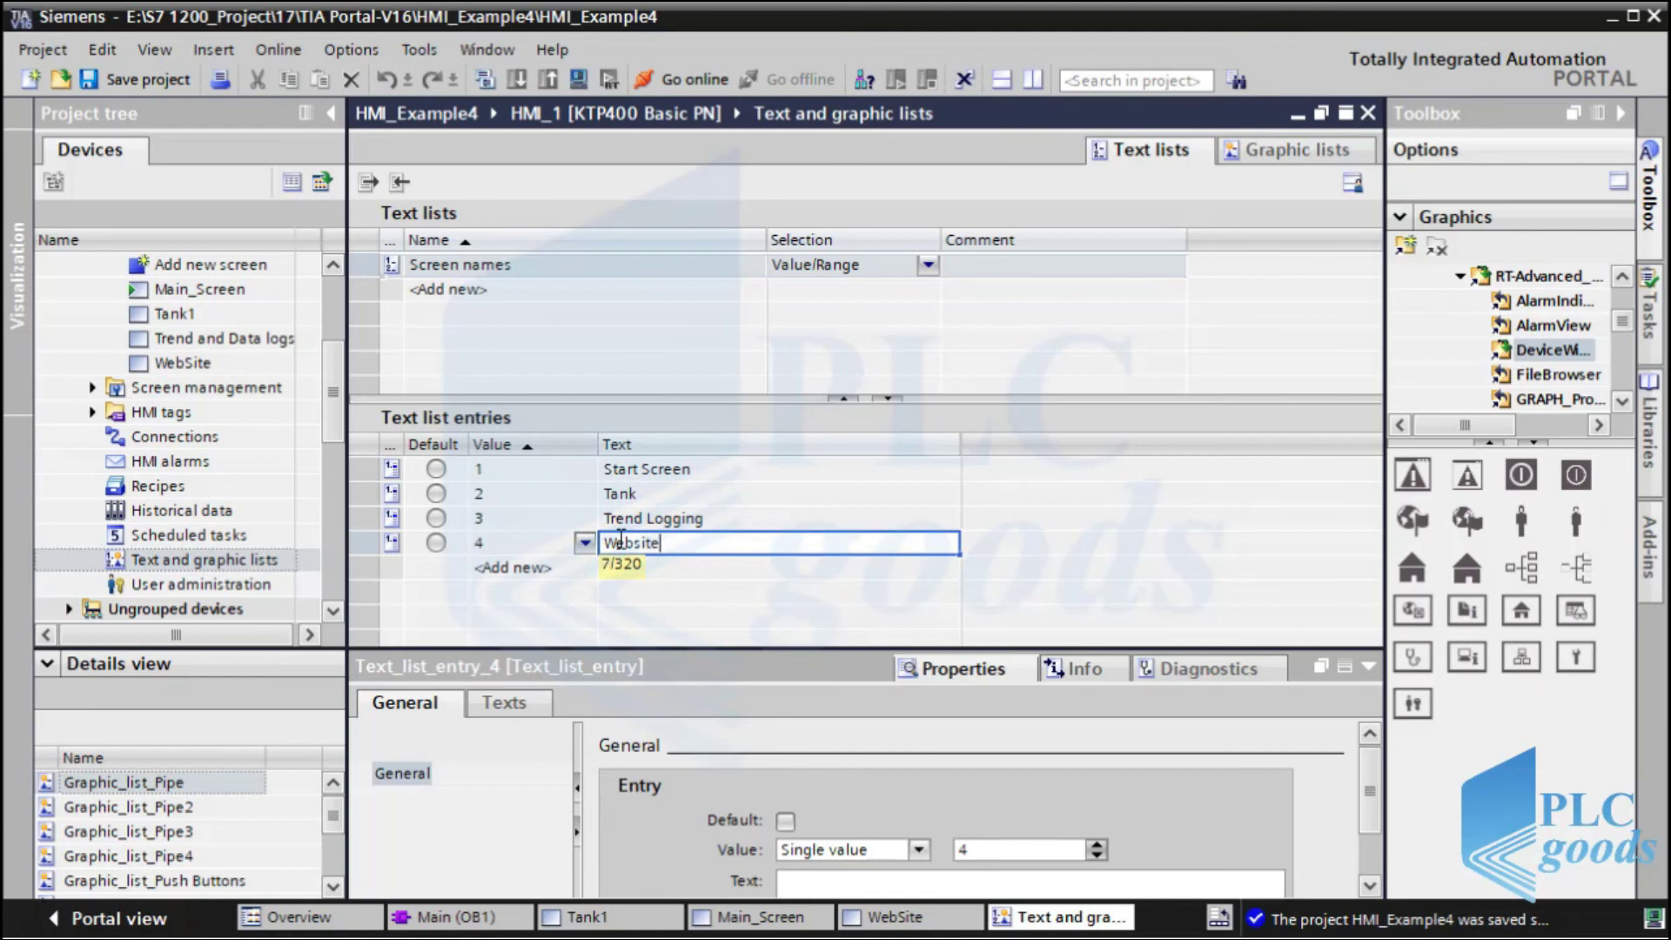
pyautogui.click(599, 586)
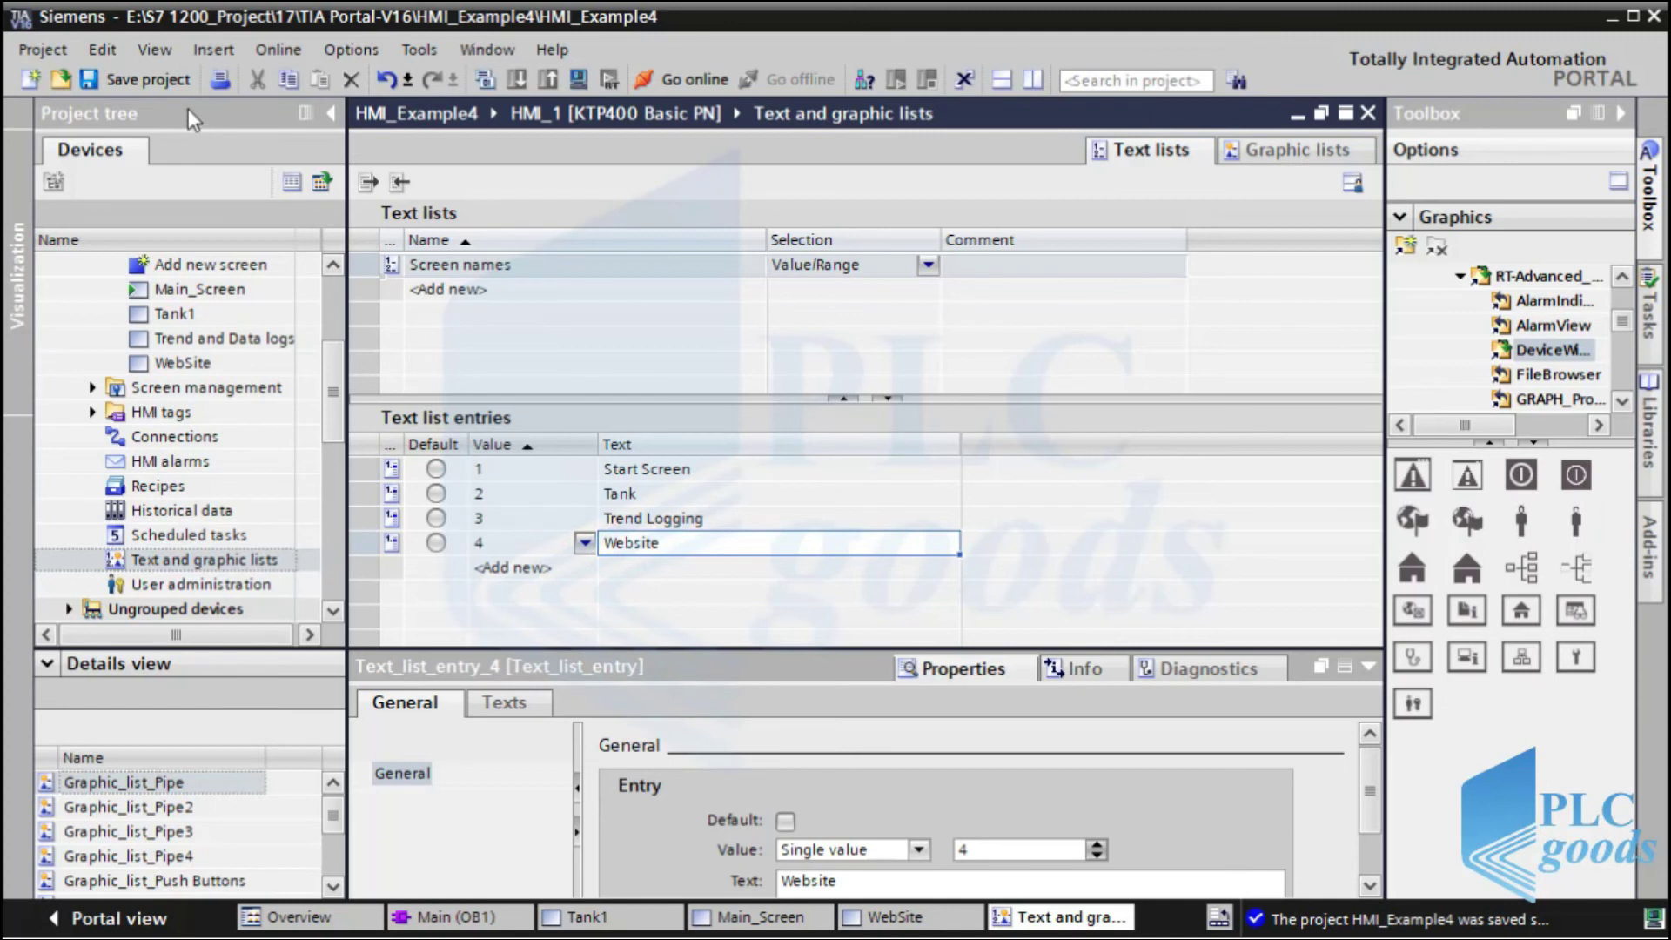
pyautogui.click(148, 81)
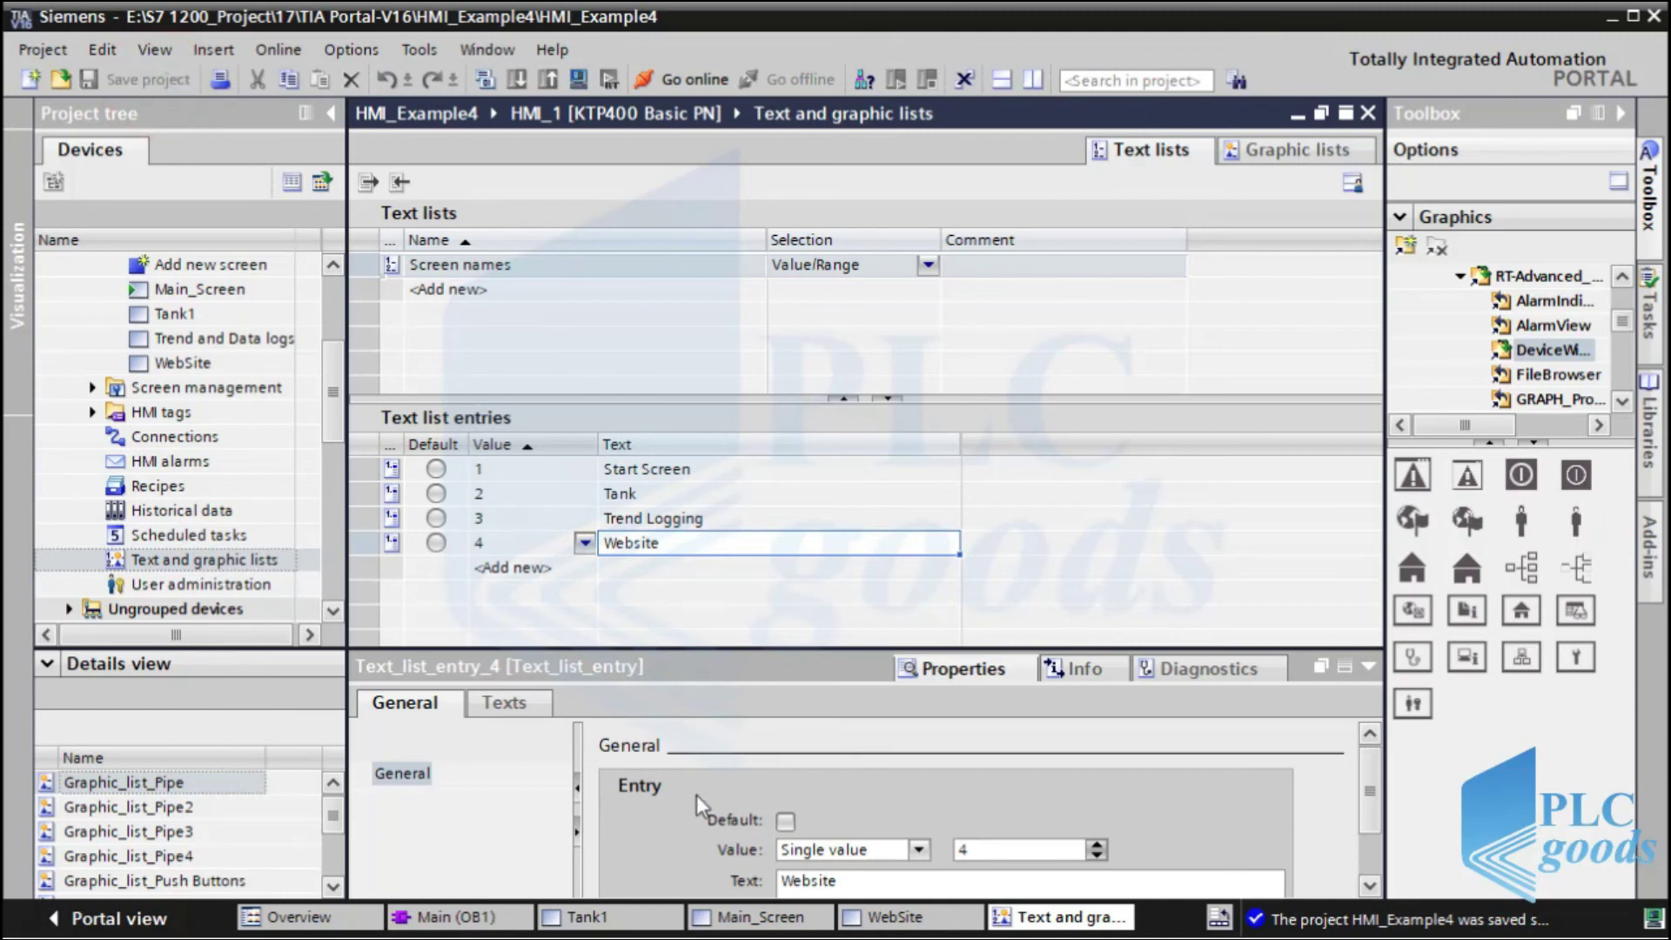
pyautogui.click(709, 927)
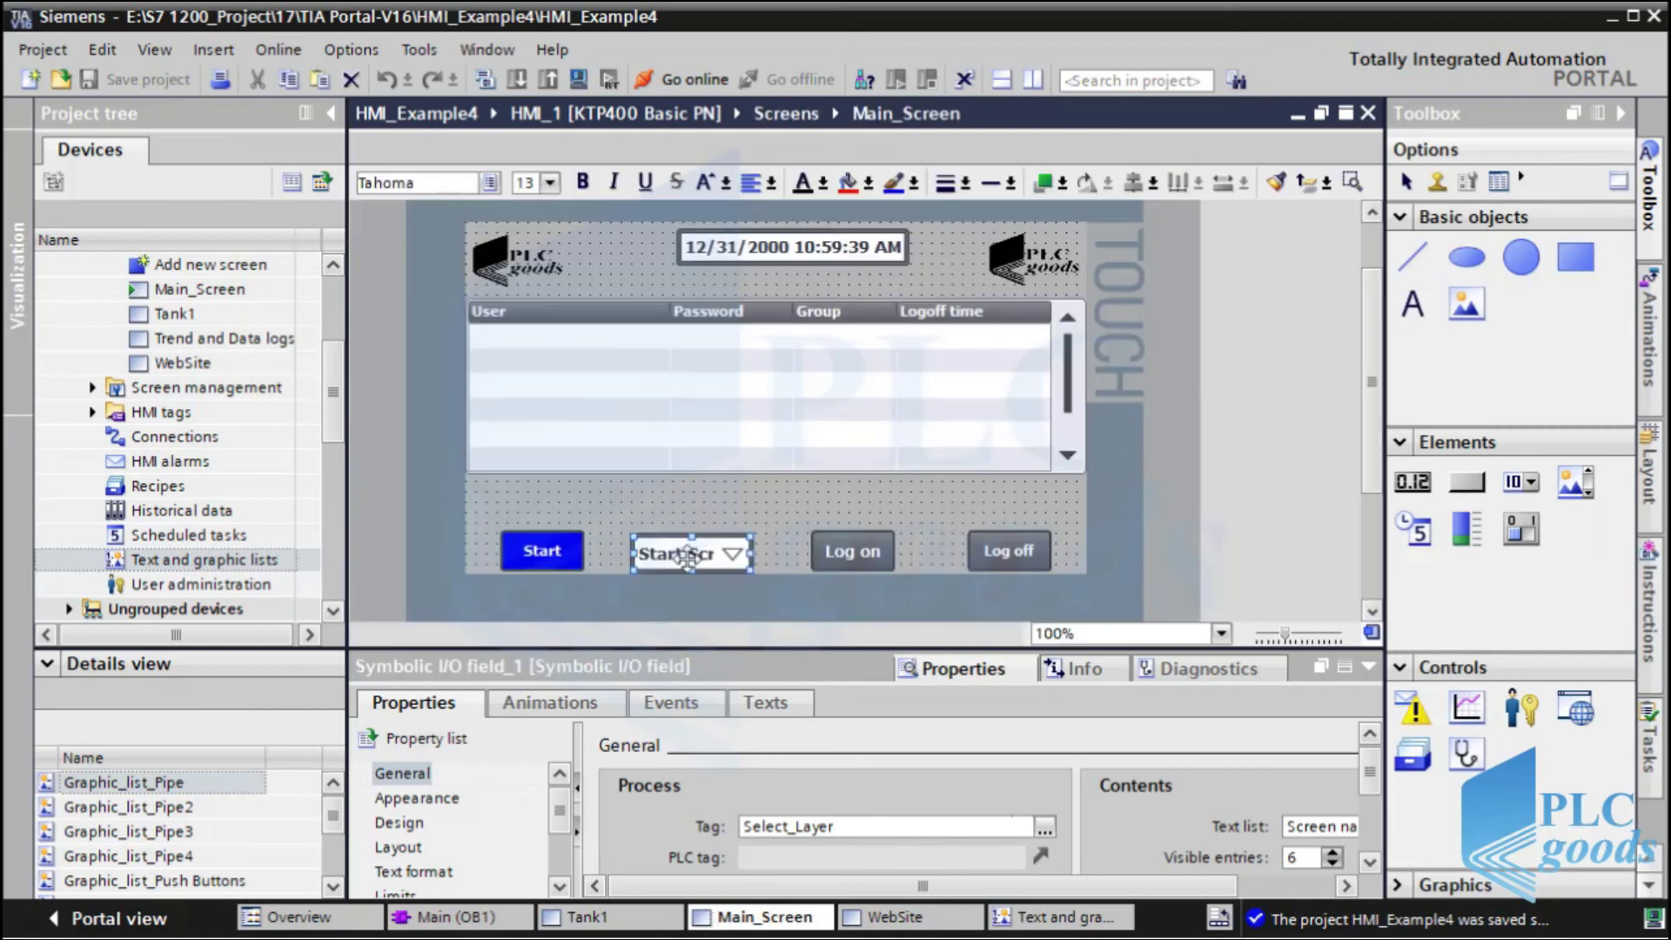
# Copy the four buttons along the bottom of Main_Screen.
pyautogui.click(686, 496)
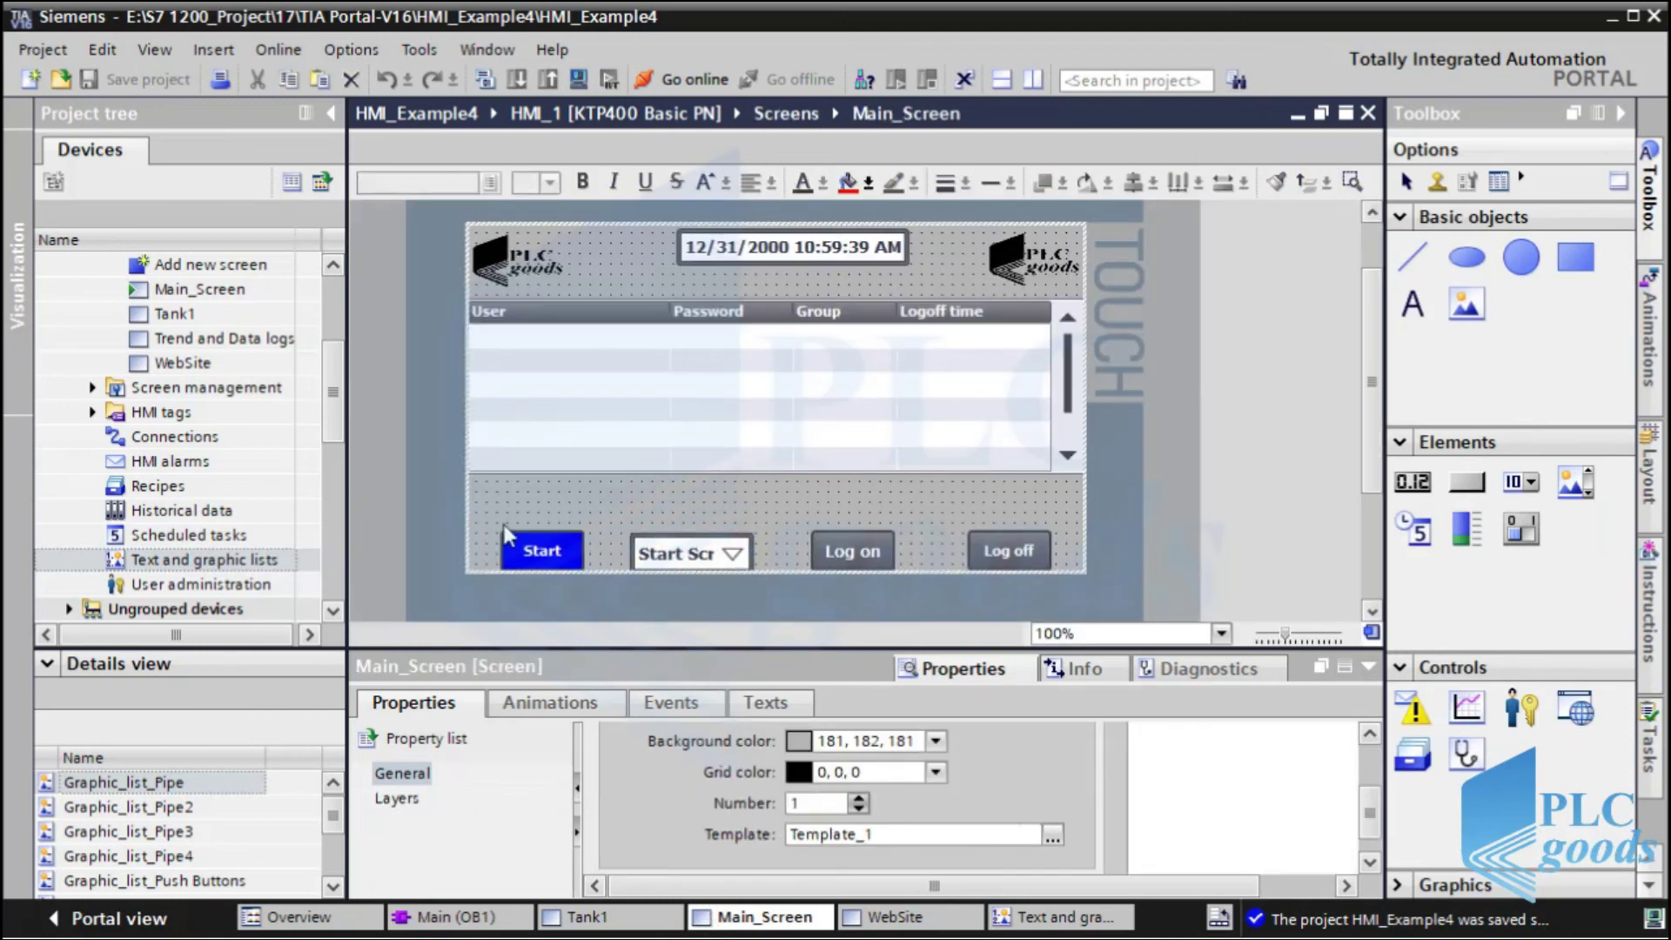
pyautogui.moveTo(488, 510); pyautogui.dragTo(1110, 597)
pyautogui.rightClick(688, 554)
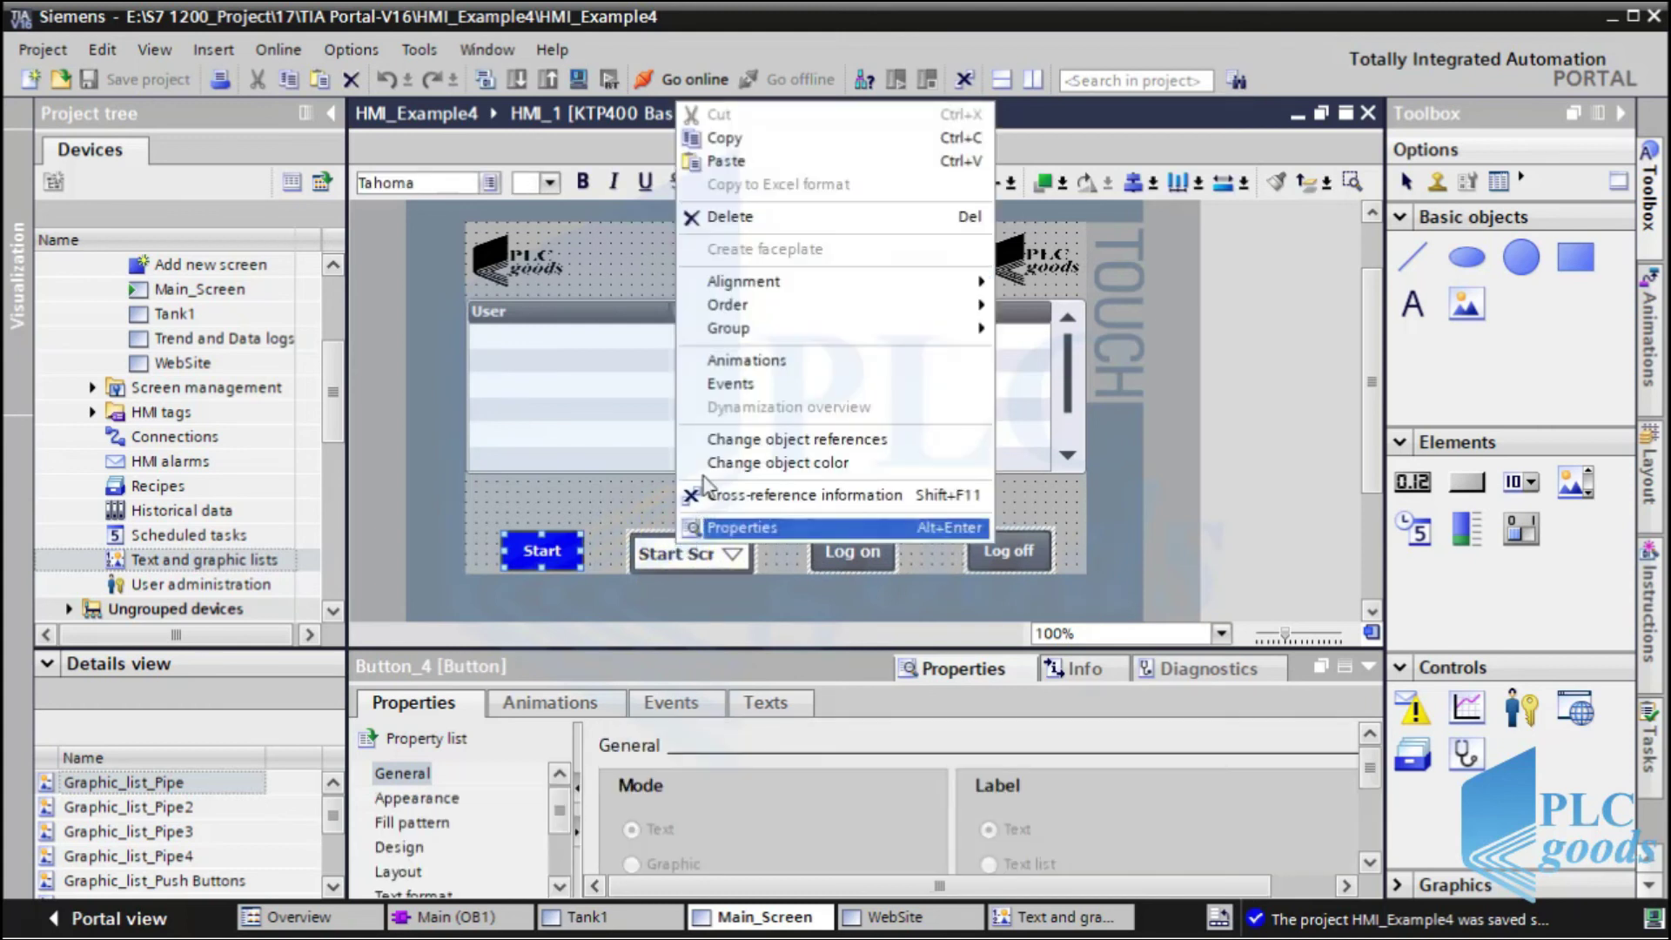
pyautogui.click(717, 139)
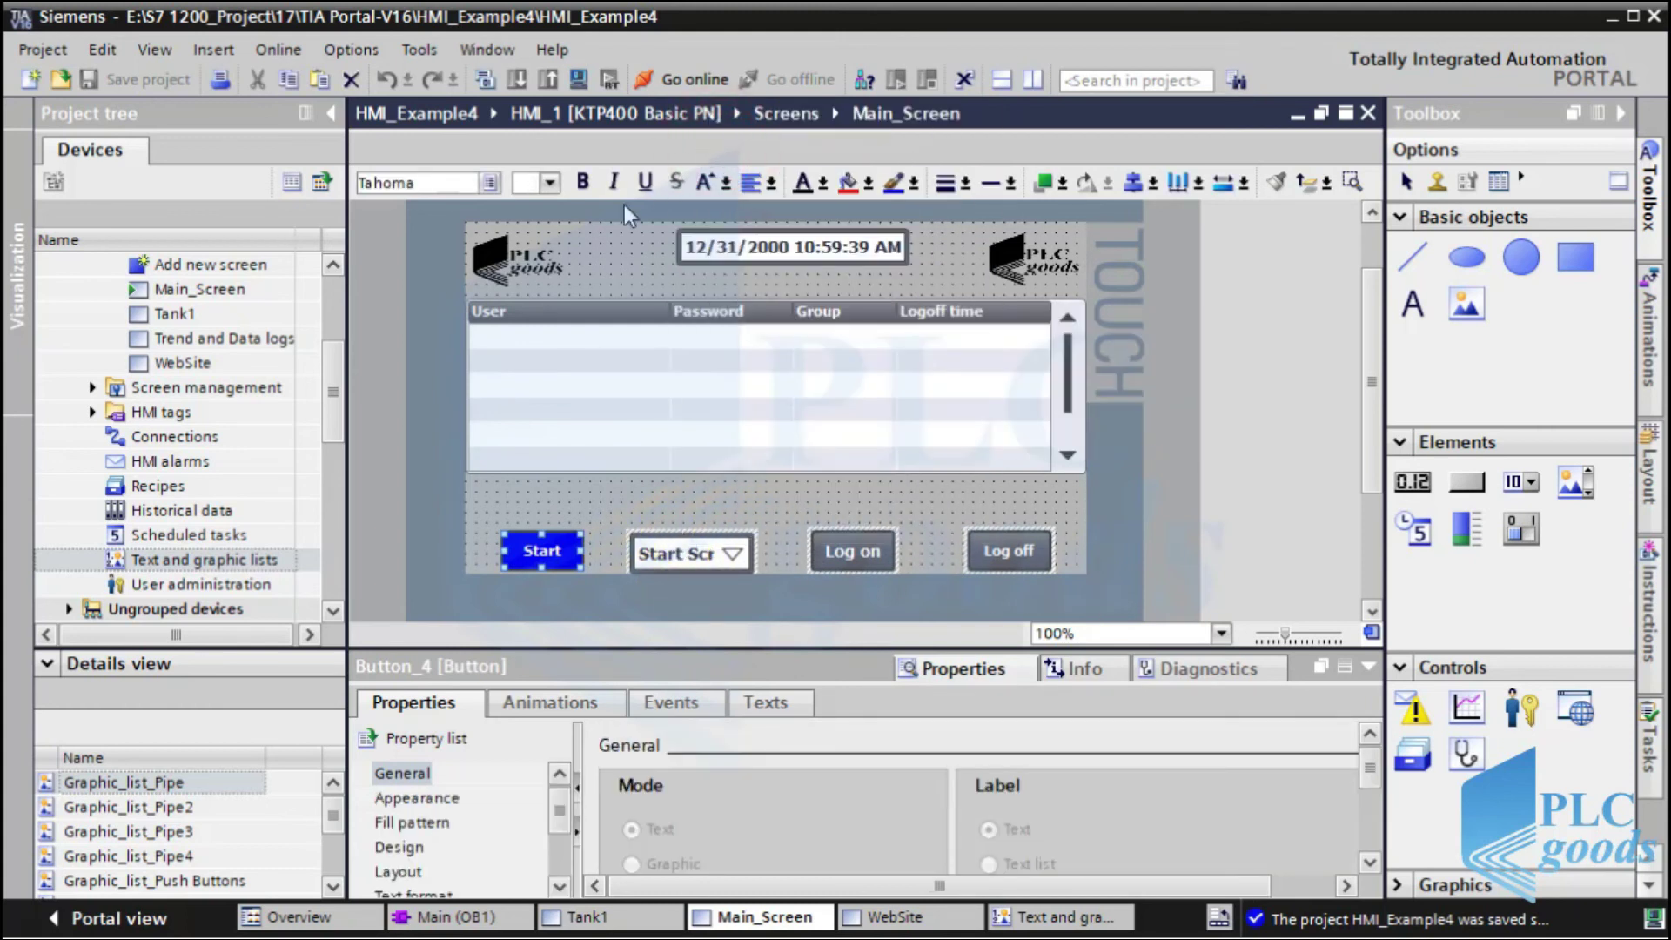
# Paste the four buttons onto the WebSite screen and drop an HTML browser onto it.
pyautogui.doubleClick(200, 361)
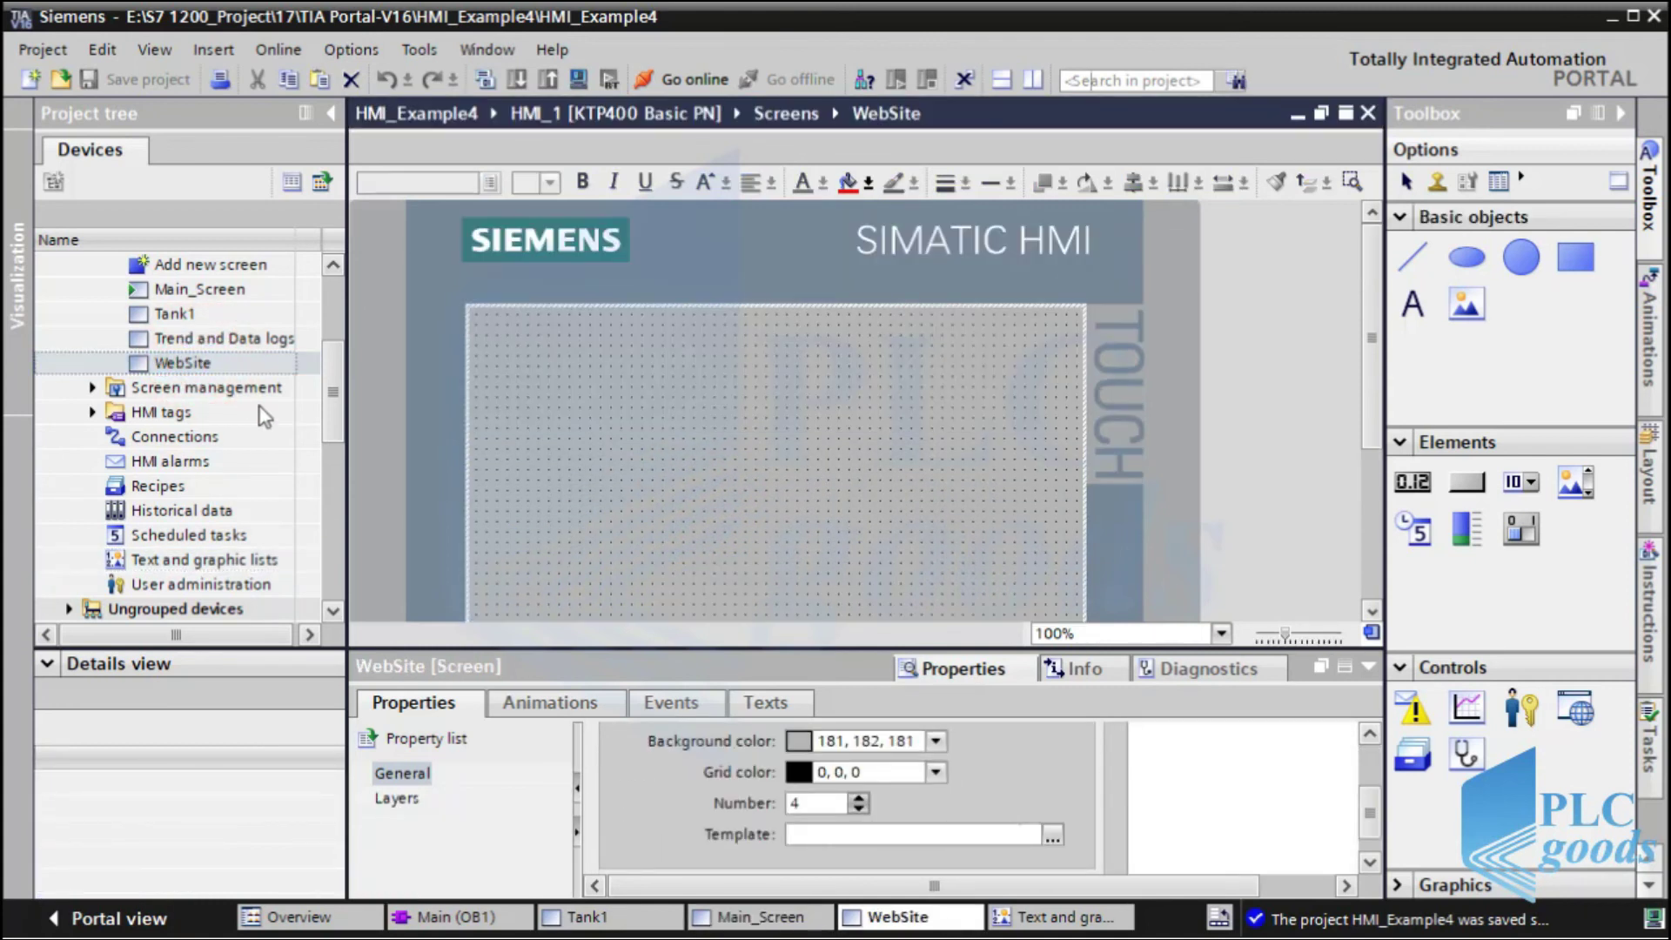
pyautogui.rightClick(522, 501)
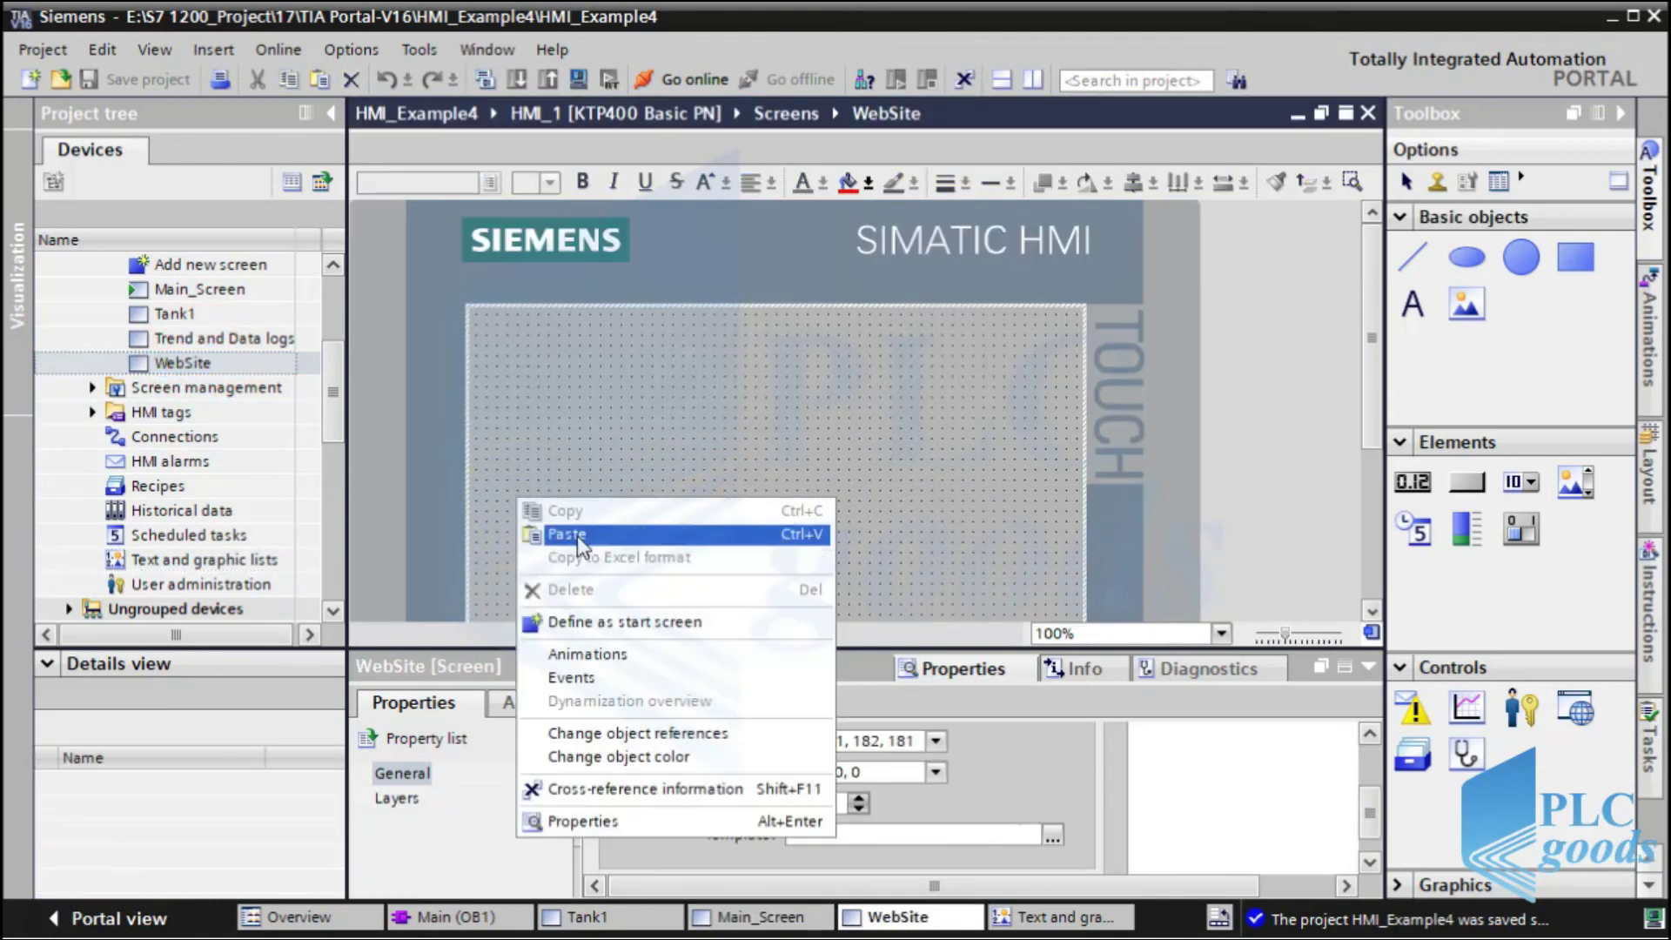
pyautogui.click(577, 536)
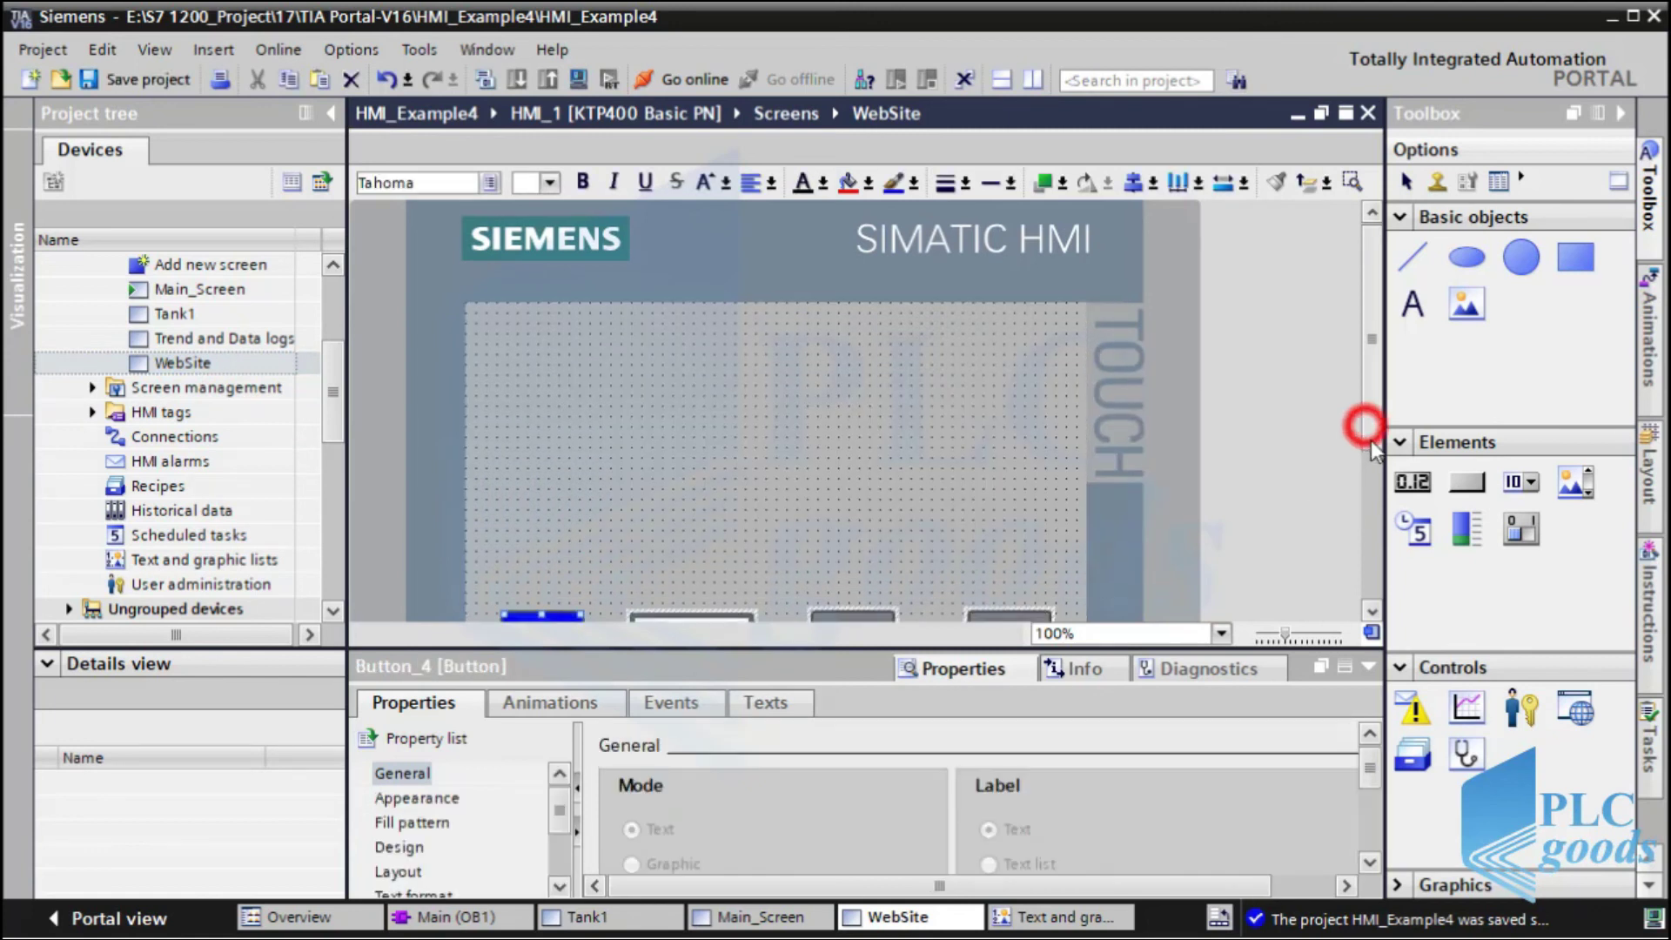
pyautogui.moveTo(1371, 441); pyautogui.dragTo(1372, 467)
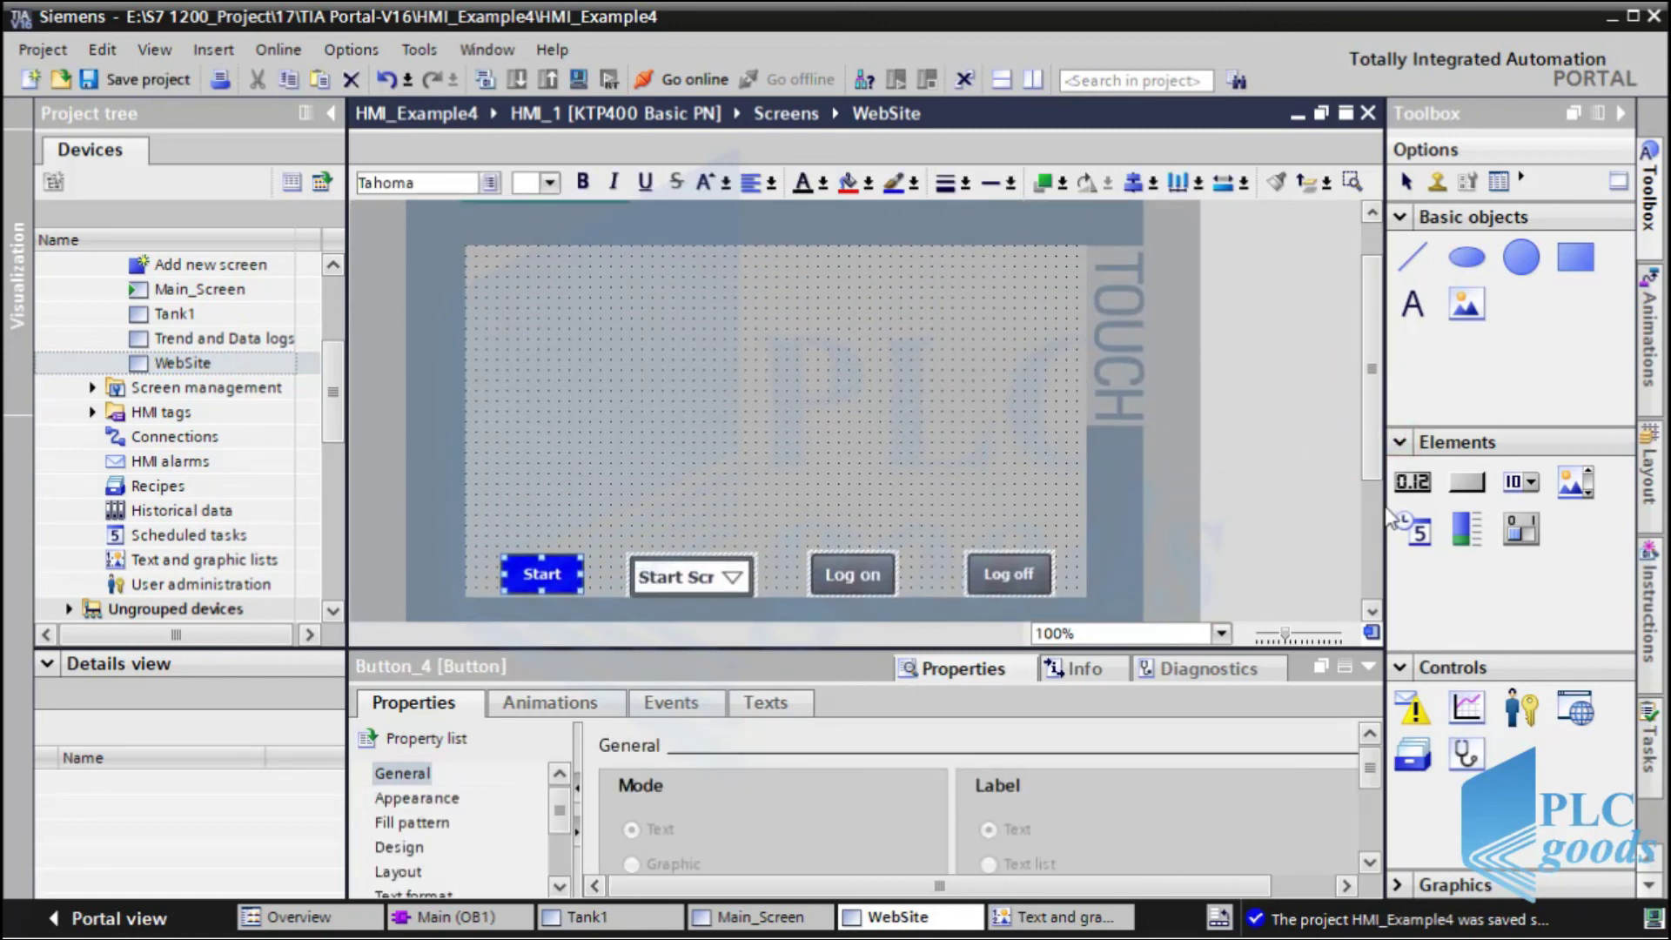
pyautogui.moveTo(1563, 697); pyautogui.dragTo(590, 380)
pyautogui.moveTo(710, 498); pyautogui.dragTo(1073, 537)
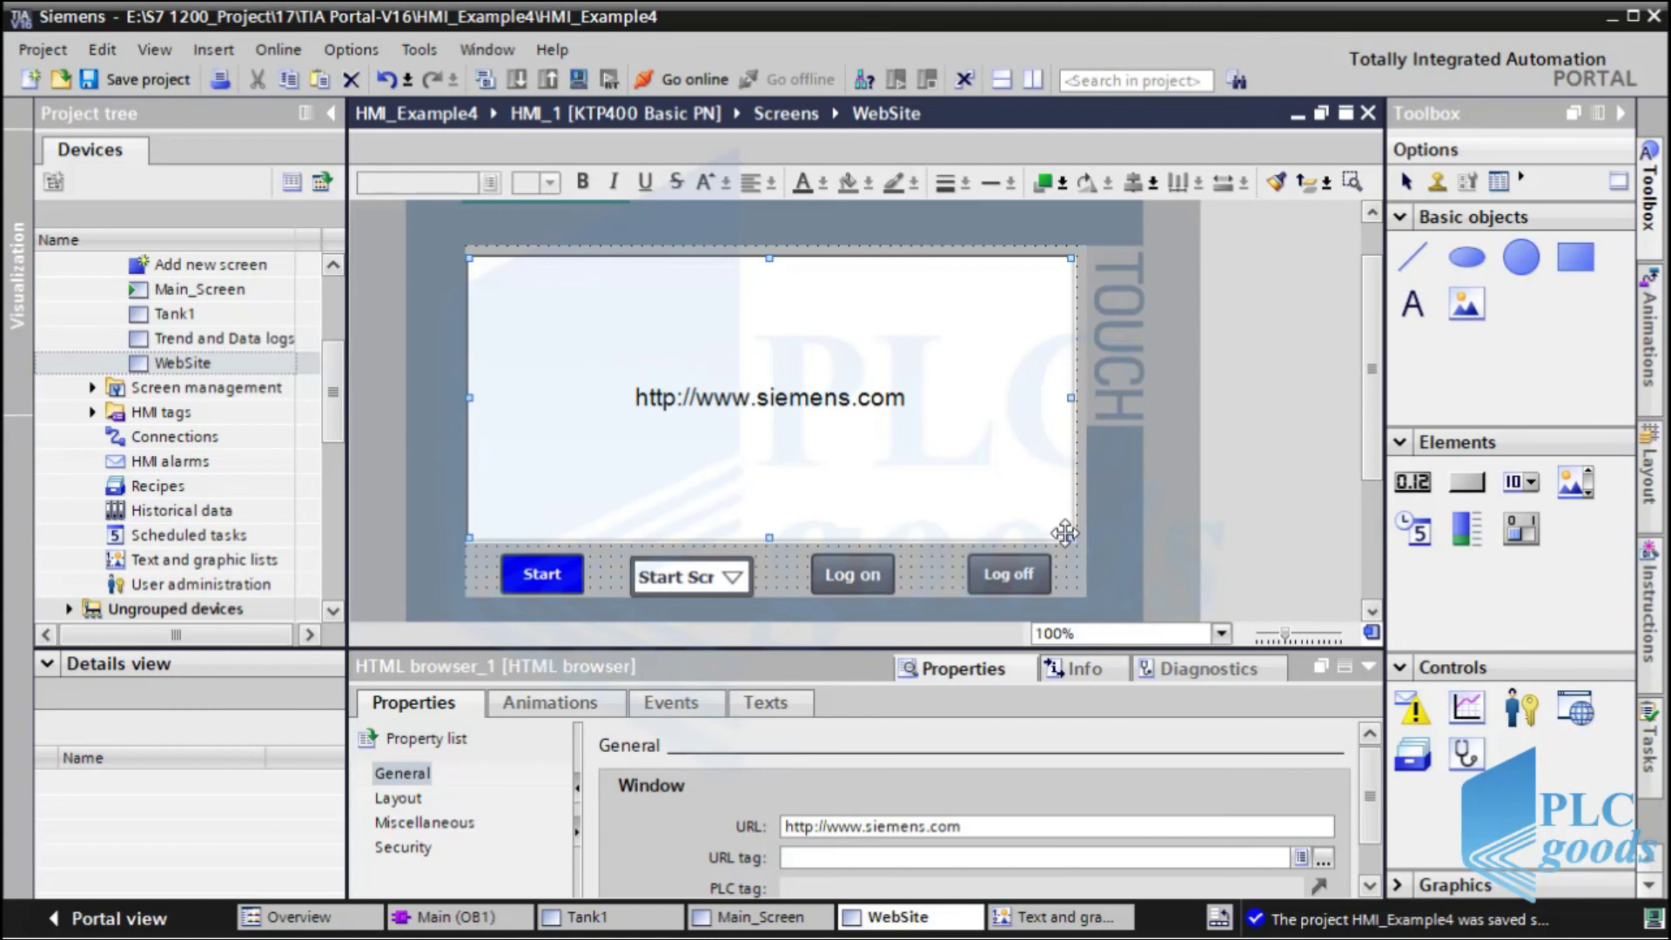
pyautogui.click(926, 825)
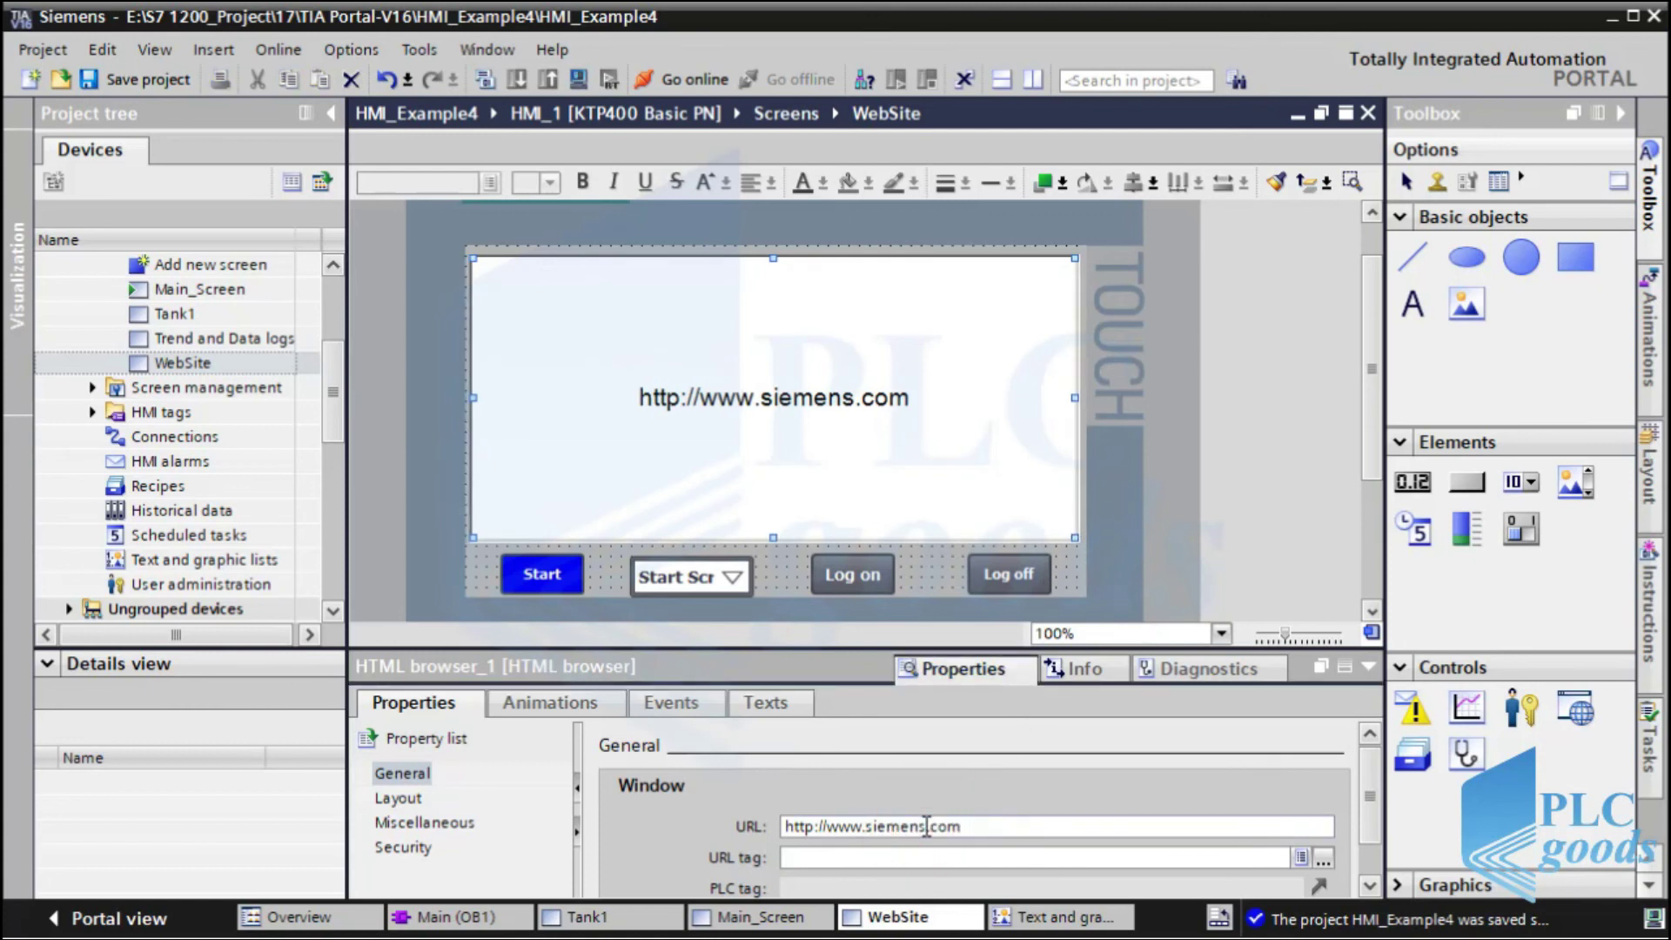
pyautogui.moveTo(926, 826); pyautogui.dragTo(867, 835)
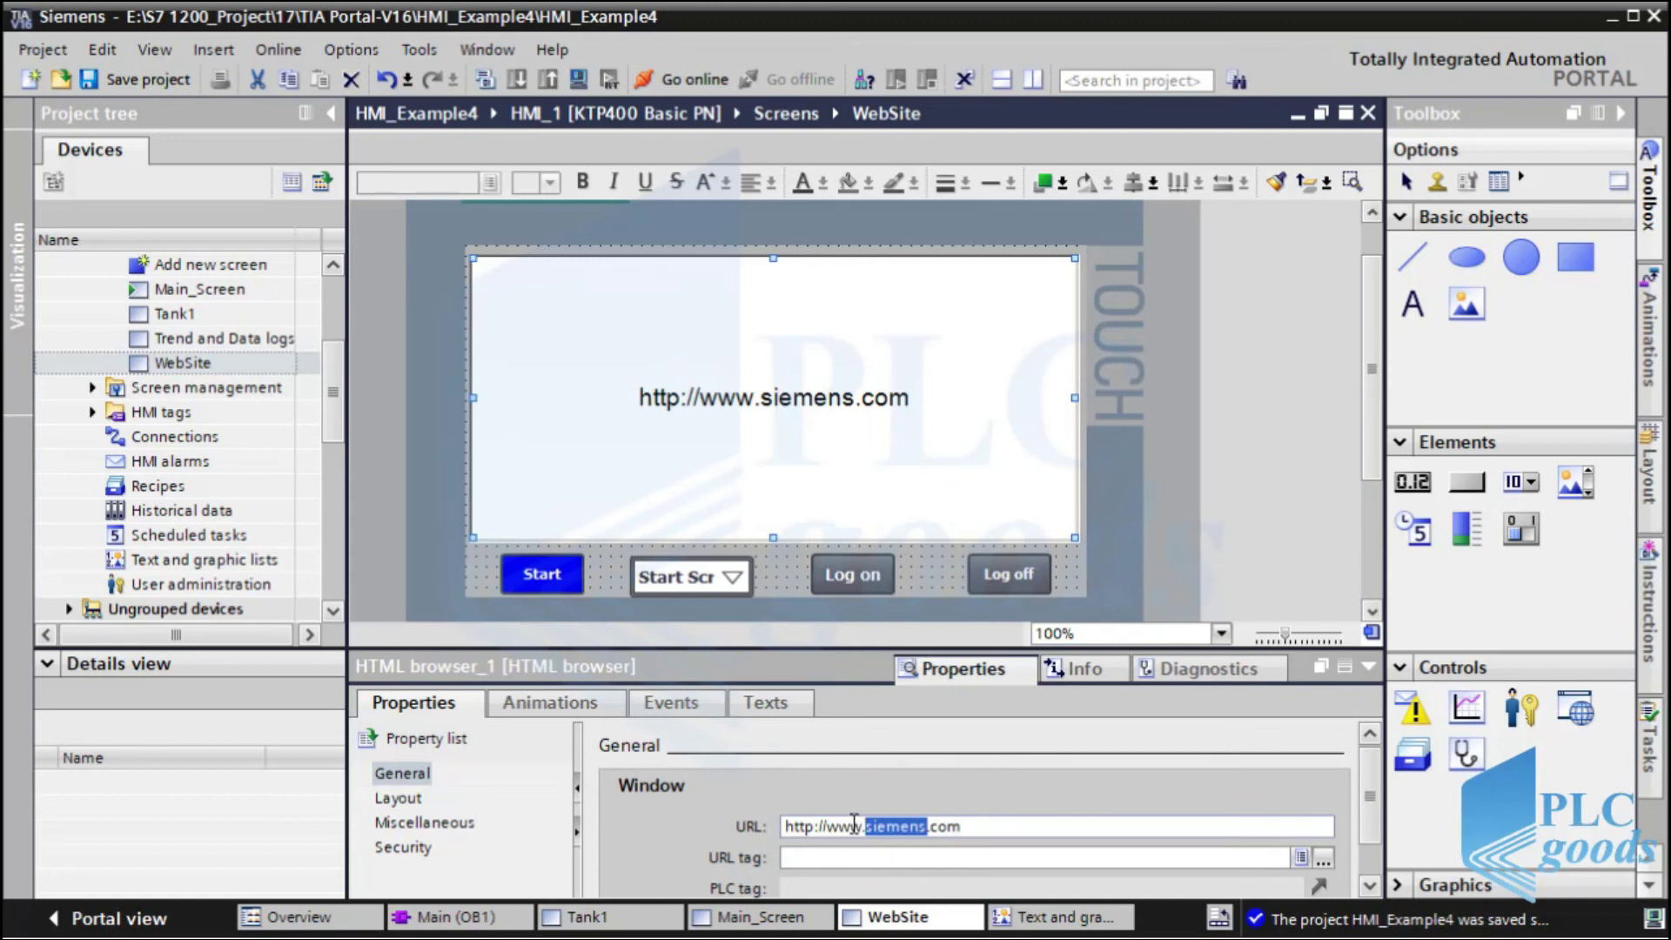
pyautogui.write('google')
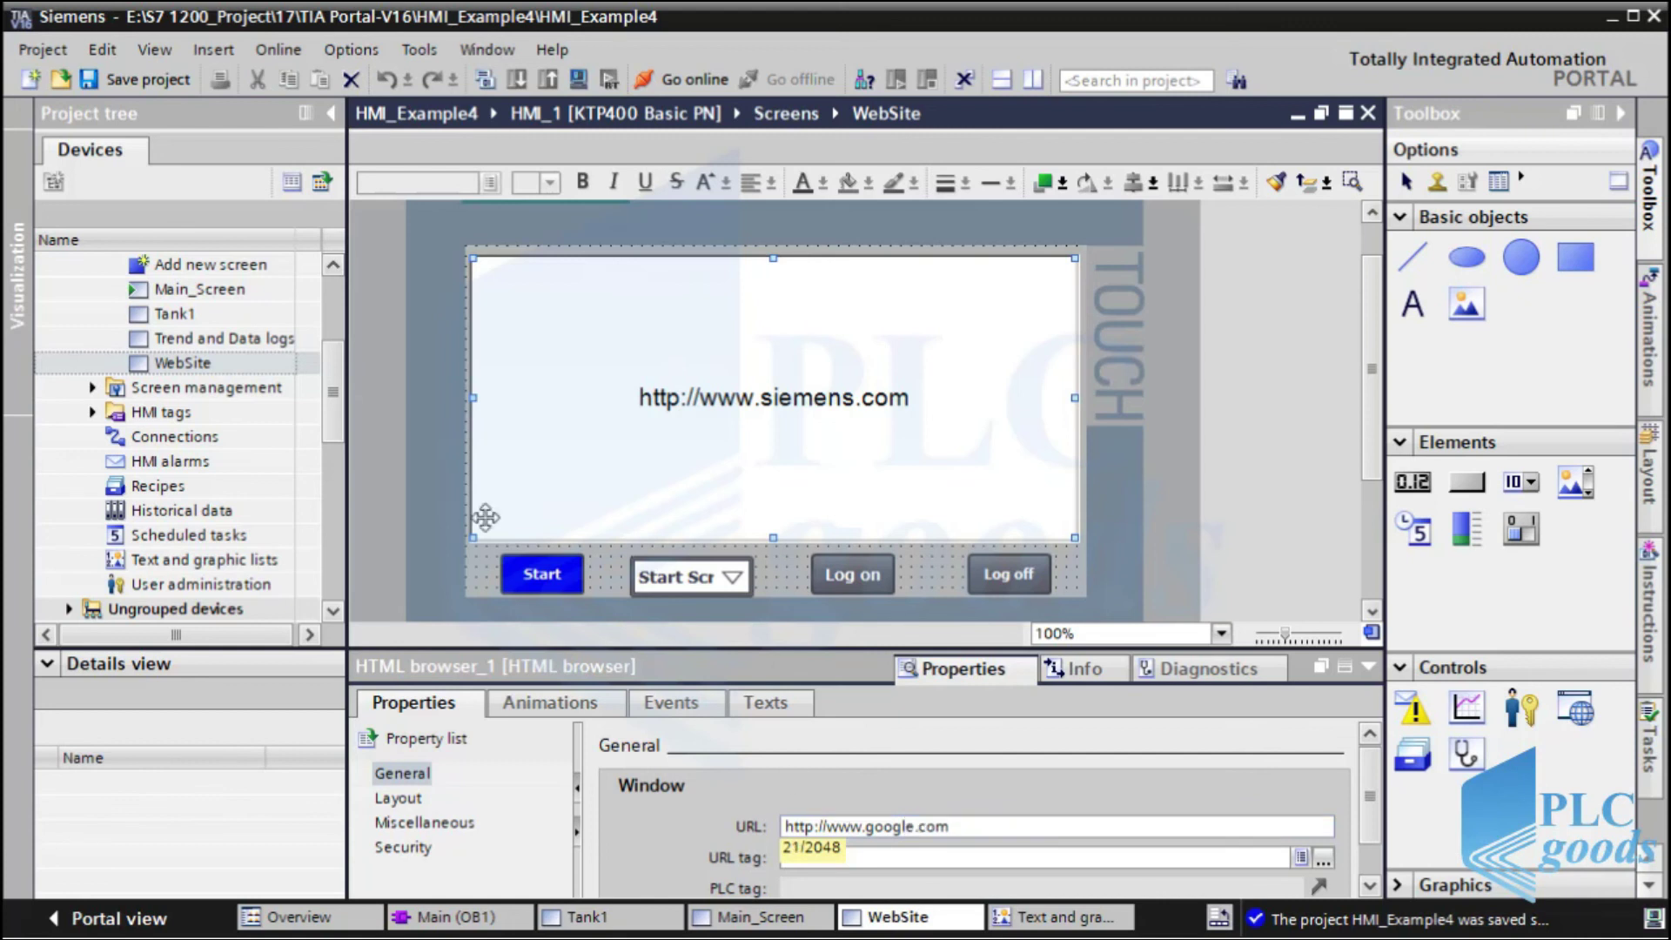
pyautogui.click(157, 87)
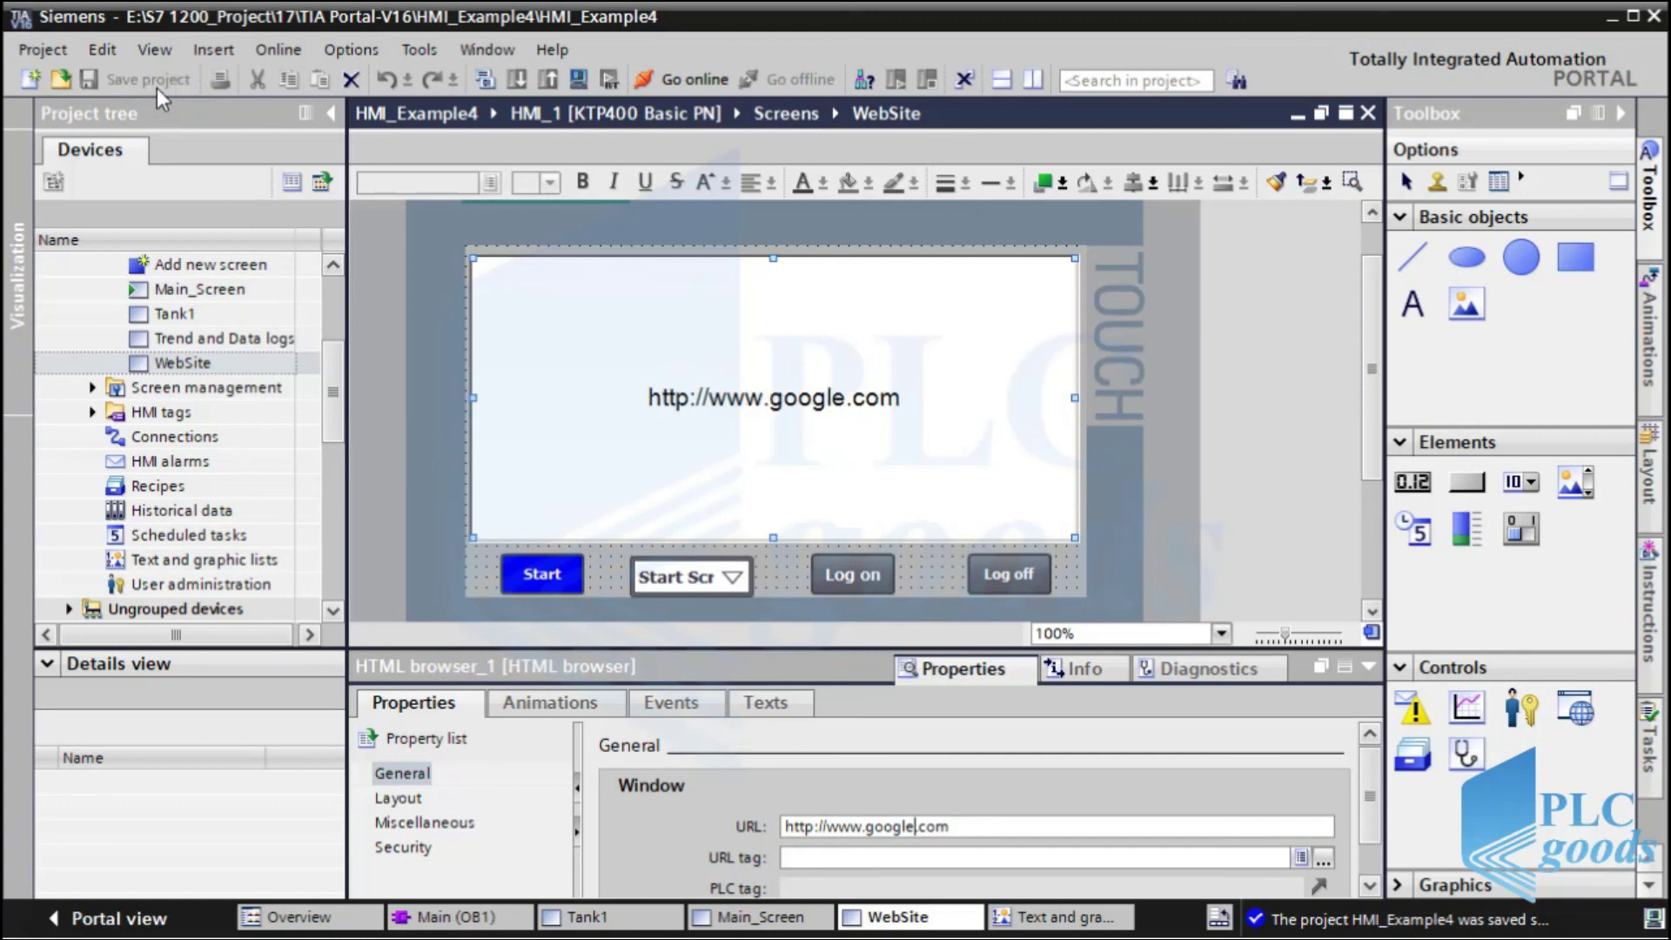
# Compile the HMI project, then in RT Simulator go to the Tank screen, then the Website screen.
pyautogui.click(580, 80)
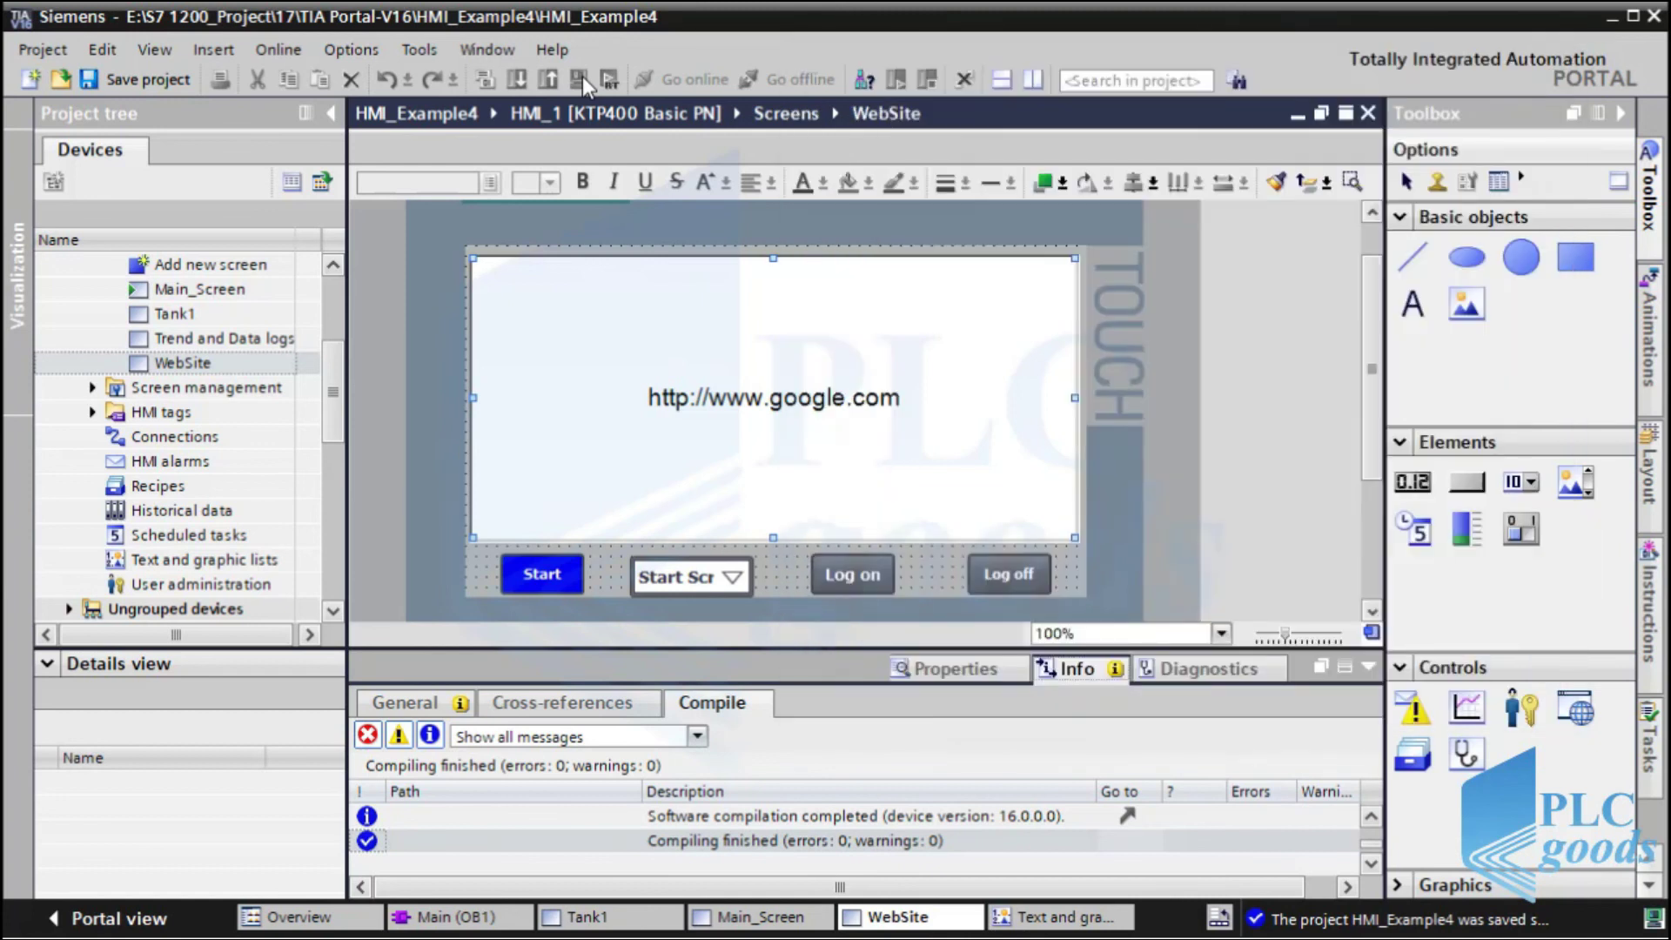
pyautogui.hotkey('alt', 'Tab')
pyautogui.hotkey('alt', 'Tab')
pyautogui.hotkey('alt', 'Tab')
pyautogui.hotkey('alt', 'Tab')
pyautogui.hotkey('alt', 'Tab')
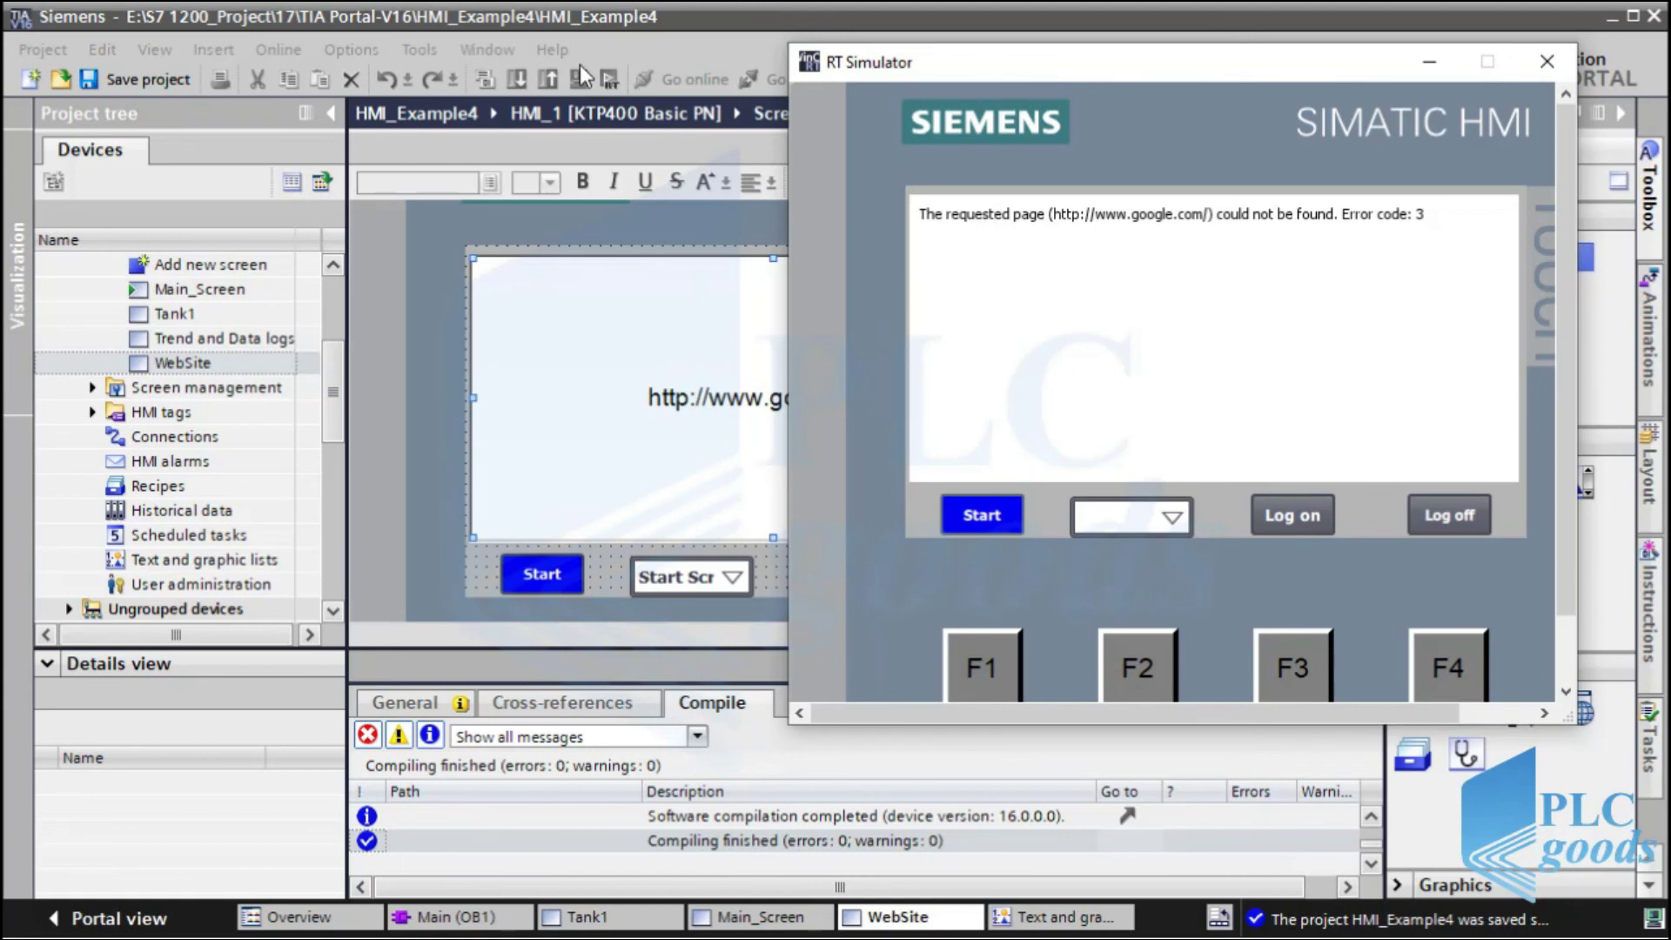
pyautogui.click(1171, 518)
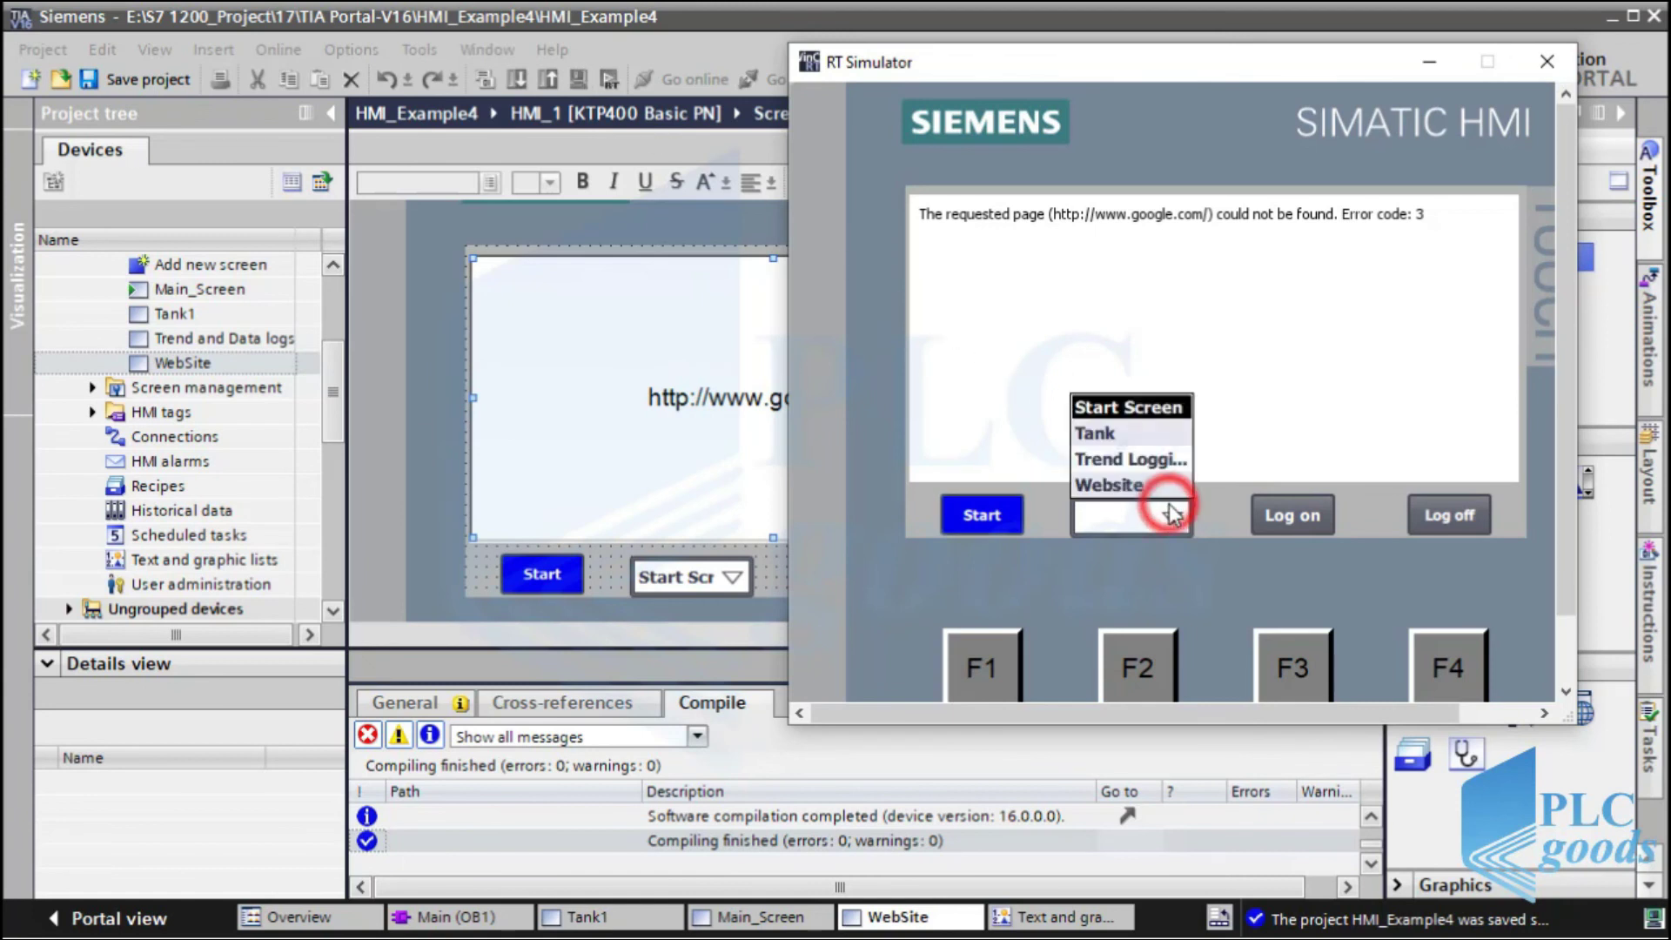
pyautogui.click(1110, 435)
pyautogui.click(1156, 517)
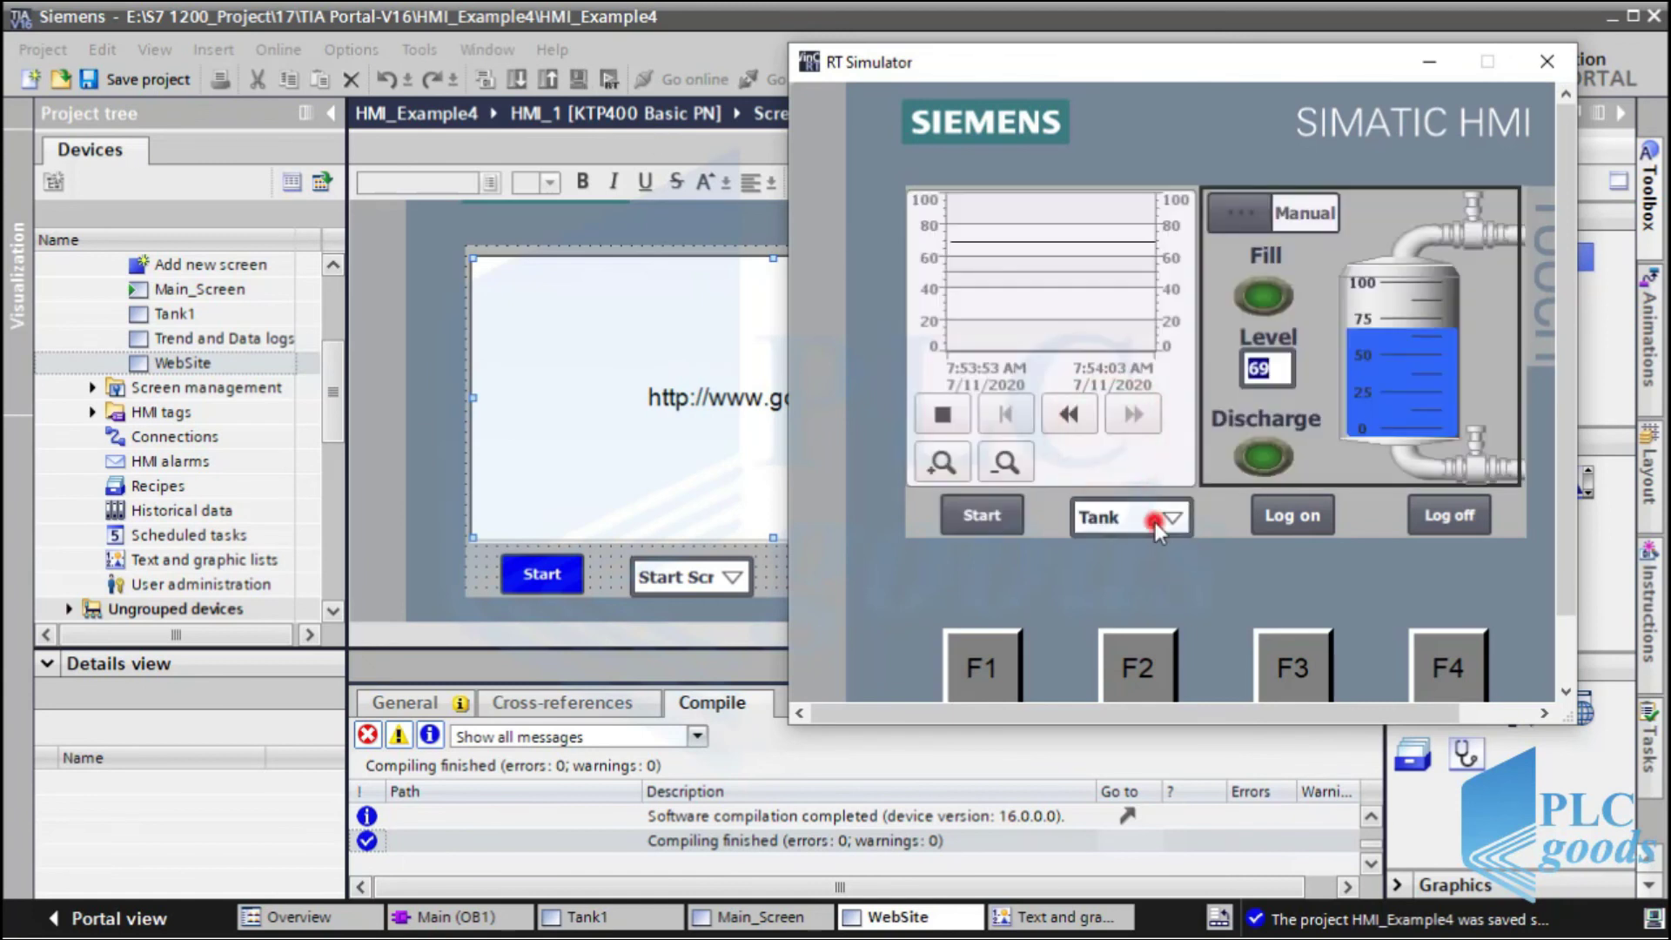
pyautogui.click(1118, 484)
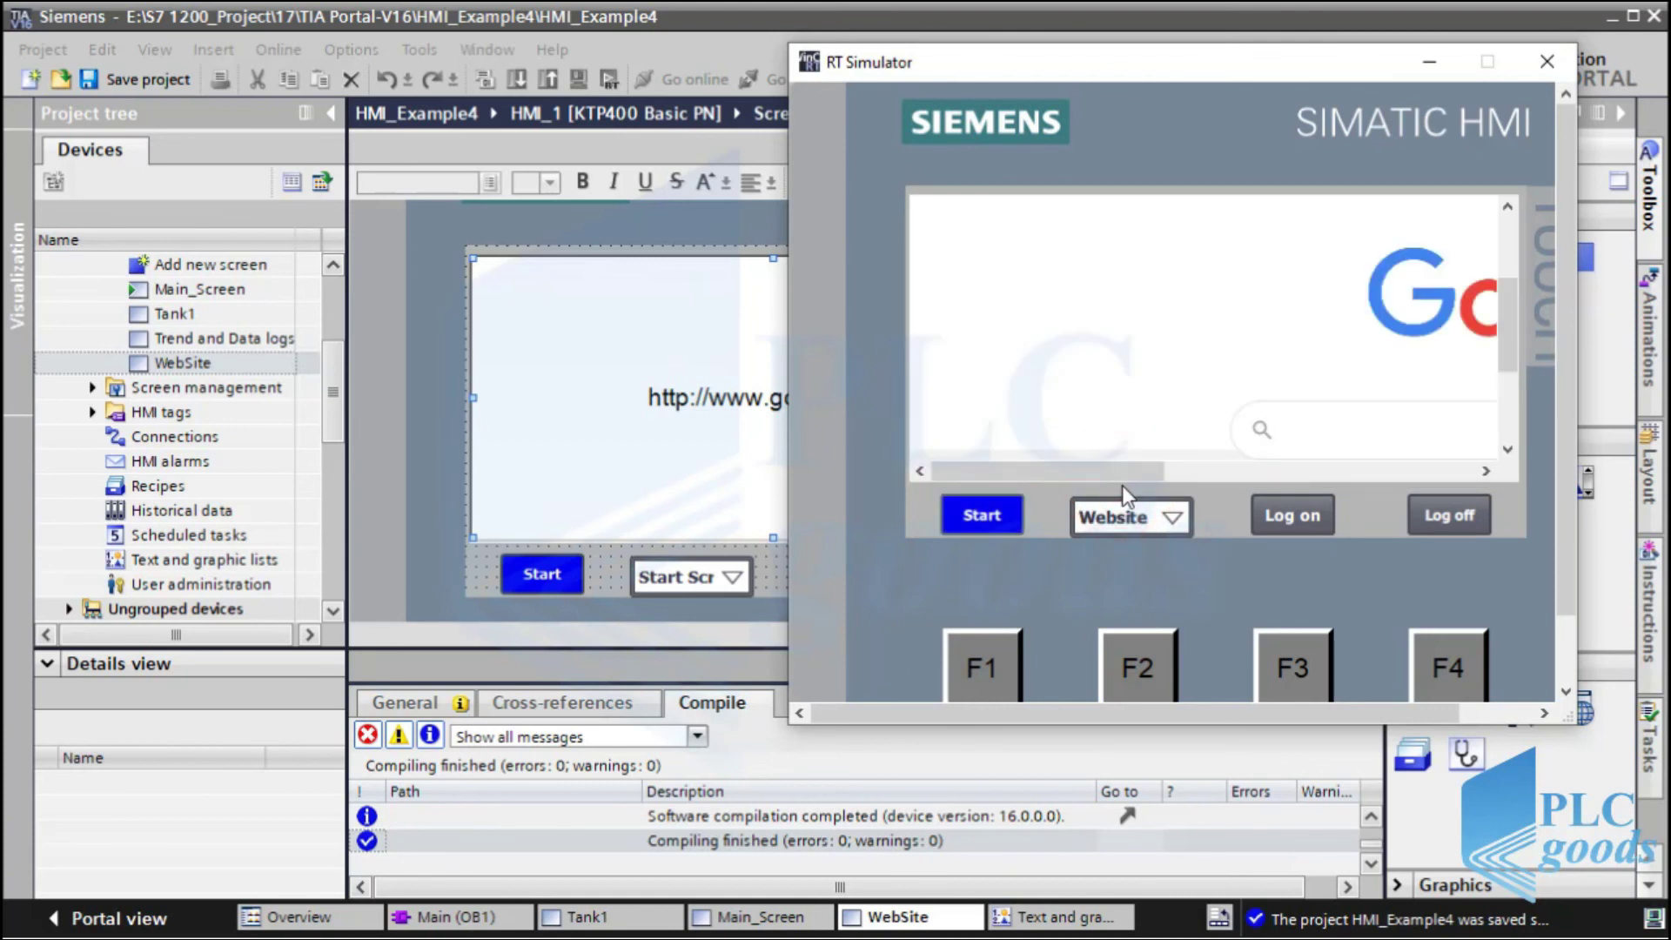
pyautogui.click(1303, 437)
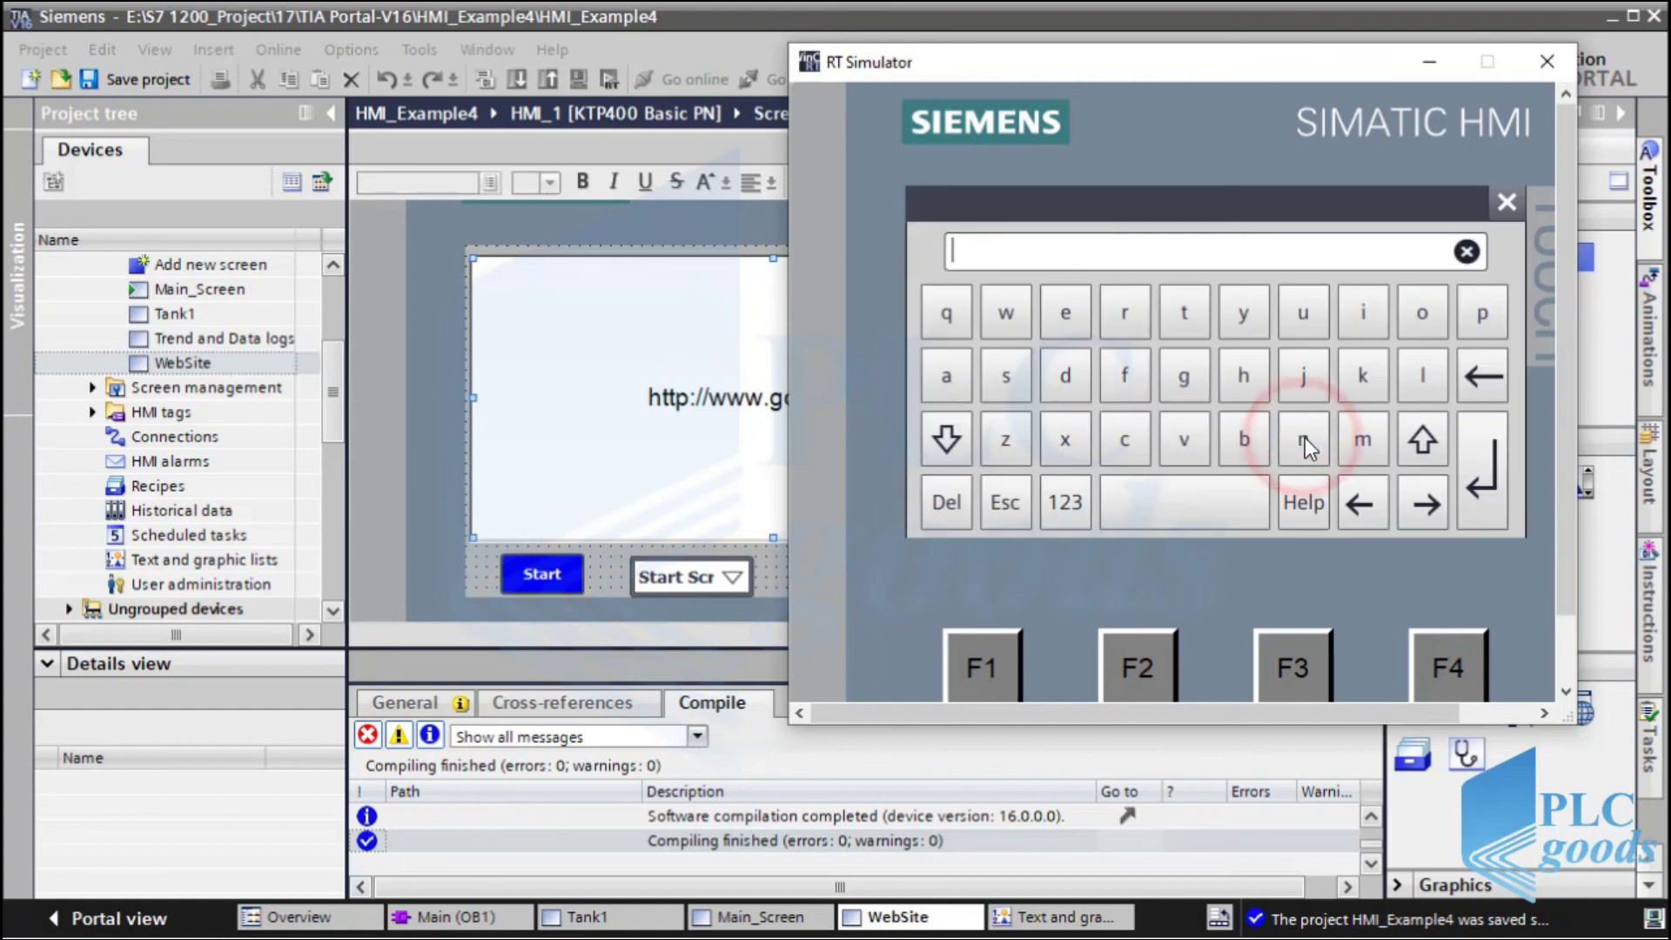
pyautogui.write('www.plcgoods.com')
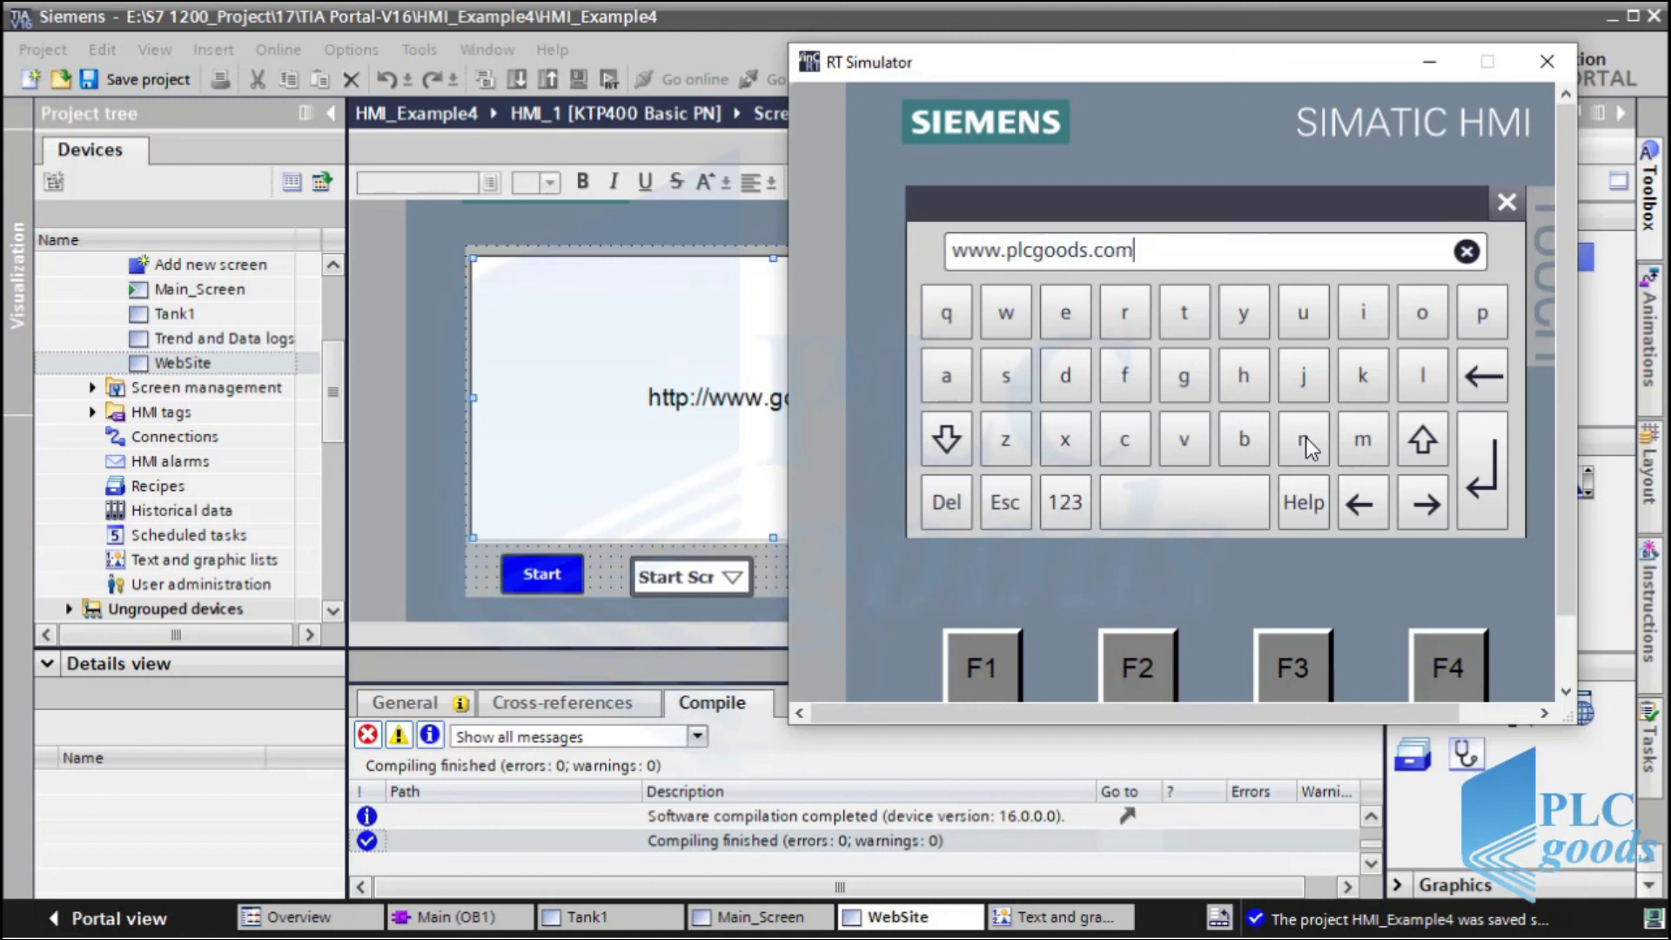
pyautogui.press('Return')
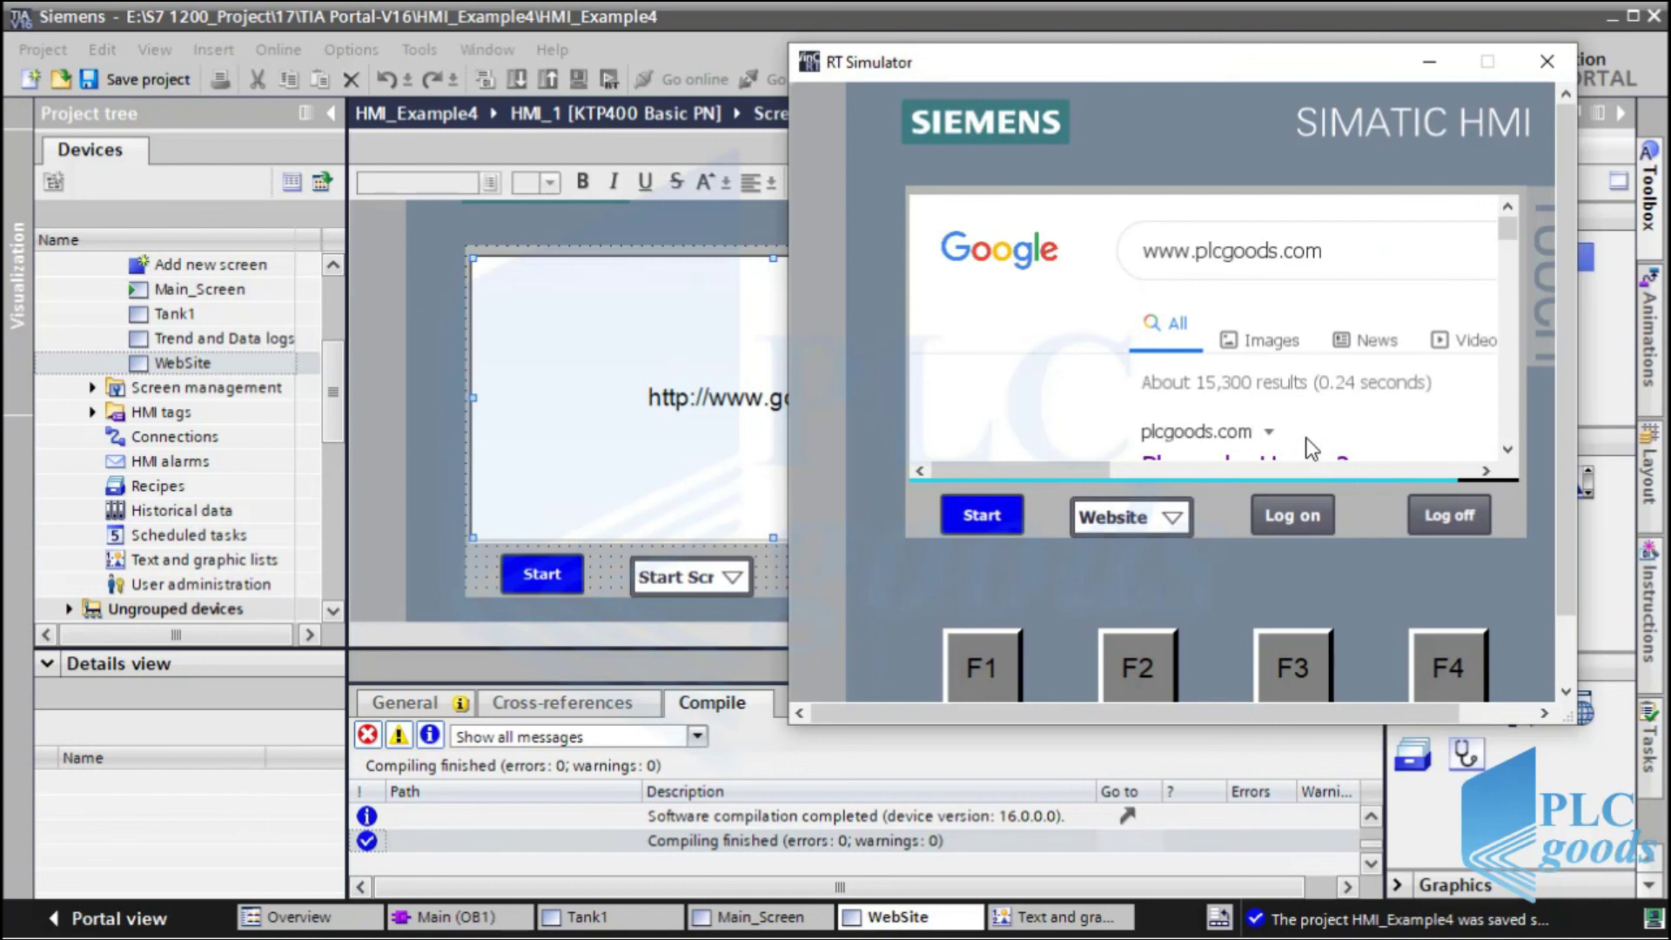
# Scroll through the plcgoods search results and switch to Google Images results.
pyautogui.click(1507, 449)
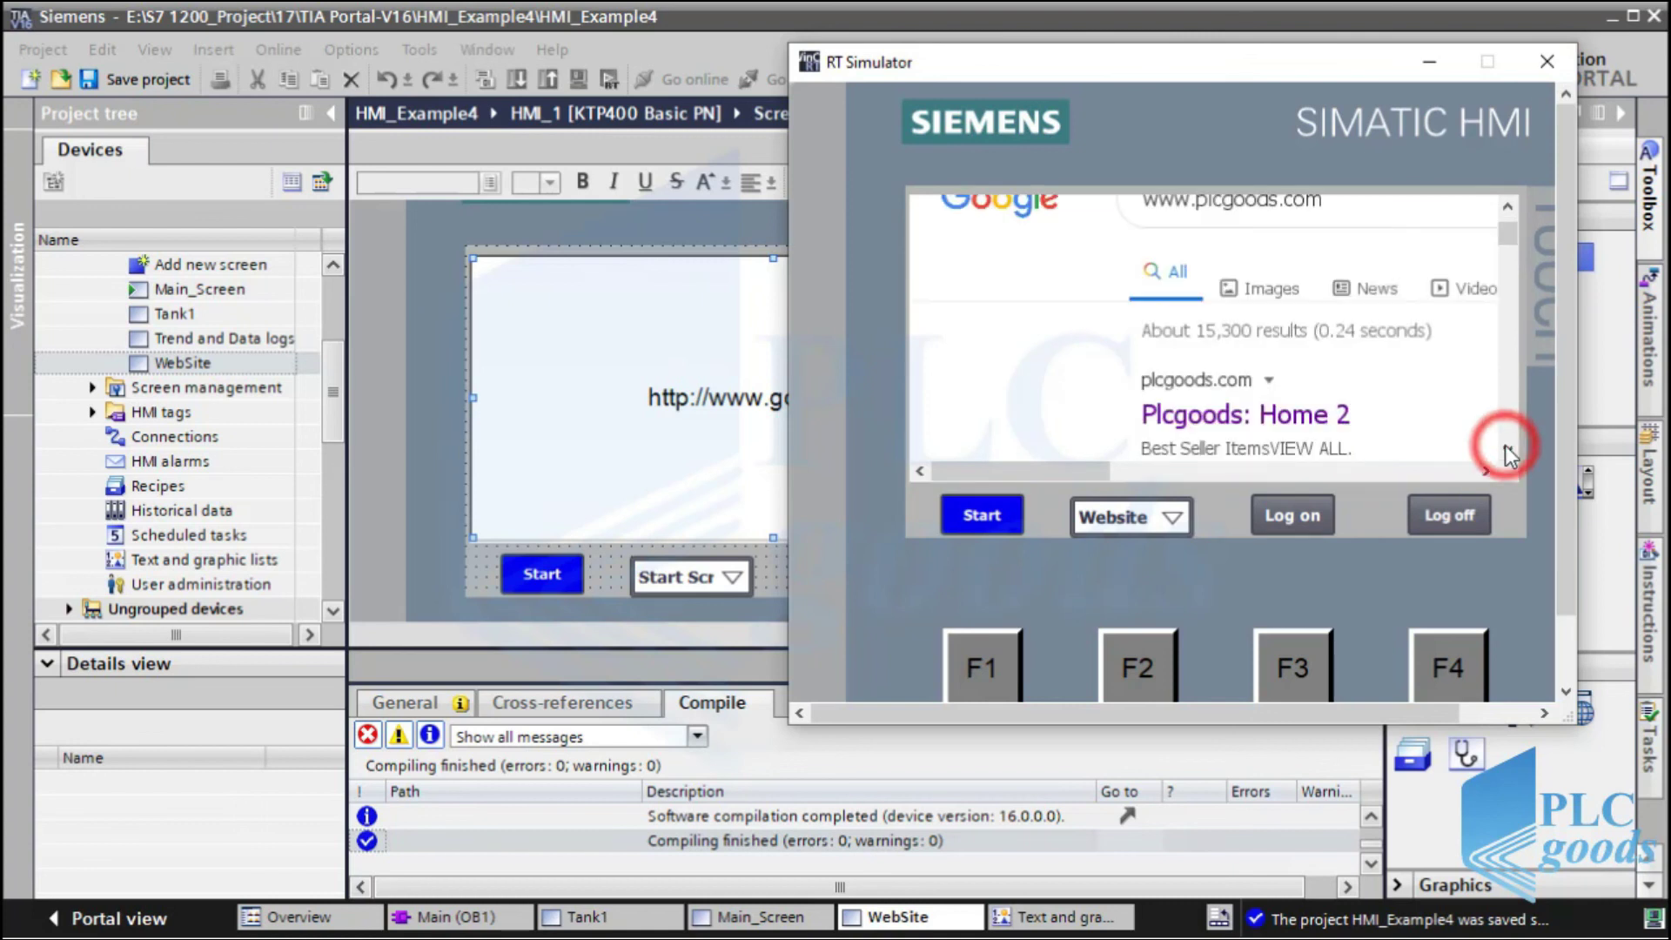
pyautogui.click(1507, 449)
pyautogui.click(1507, 449)
pyautogui.click(1507, 449)
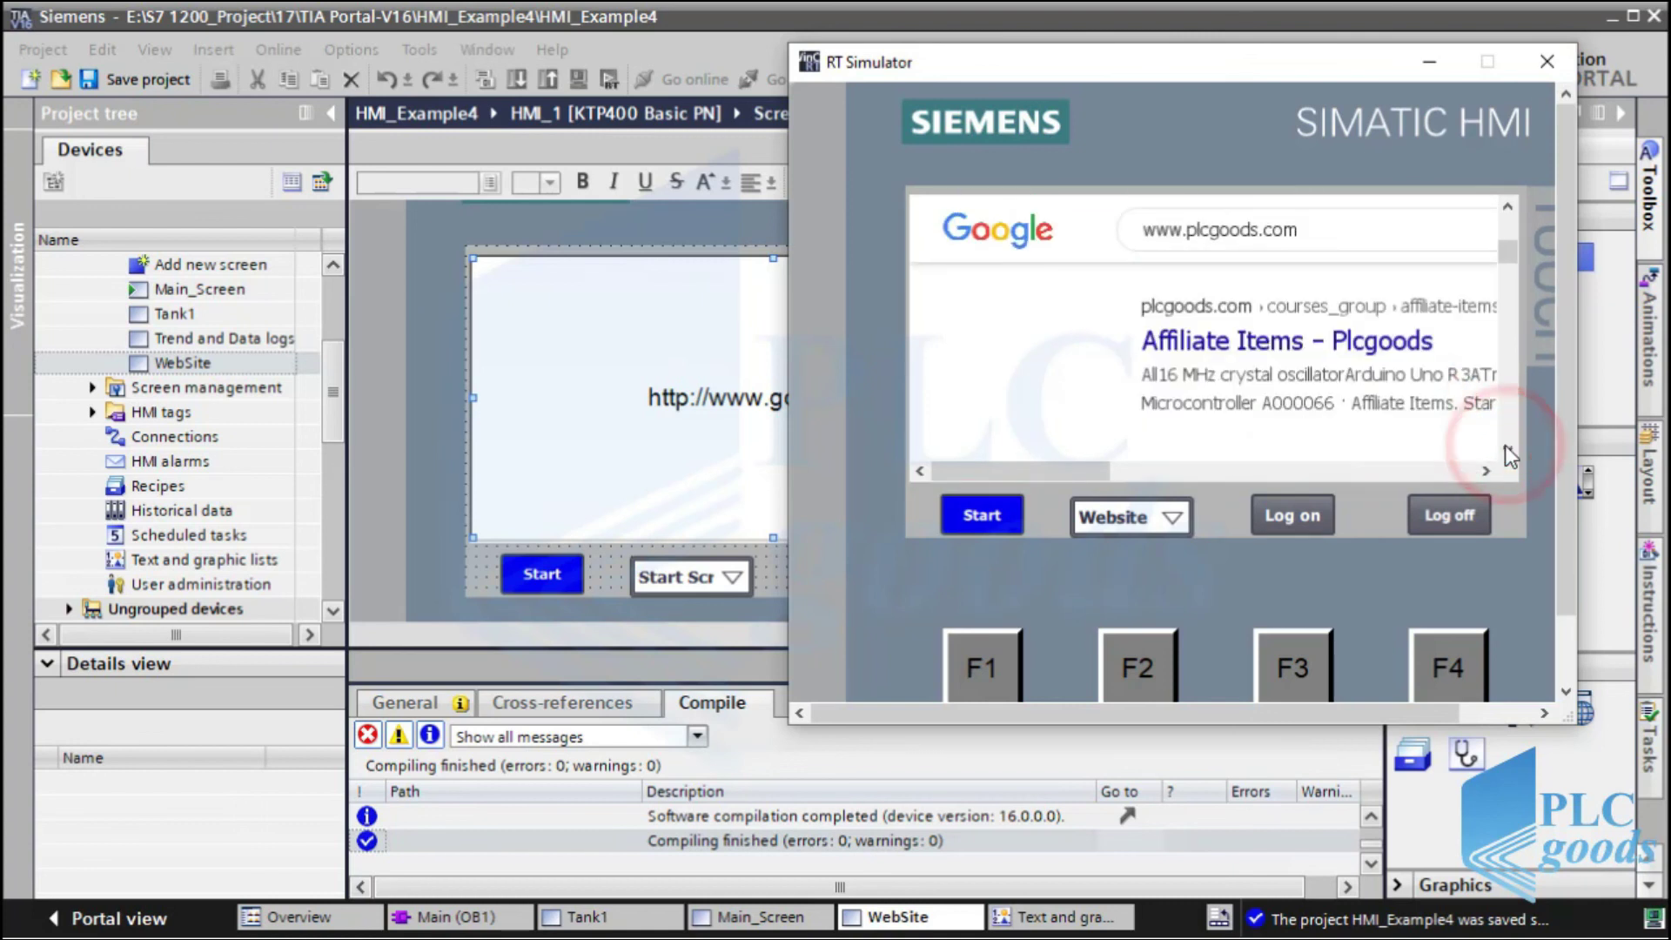
pyautogui.click(1508, 205)
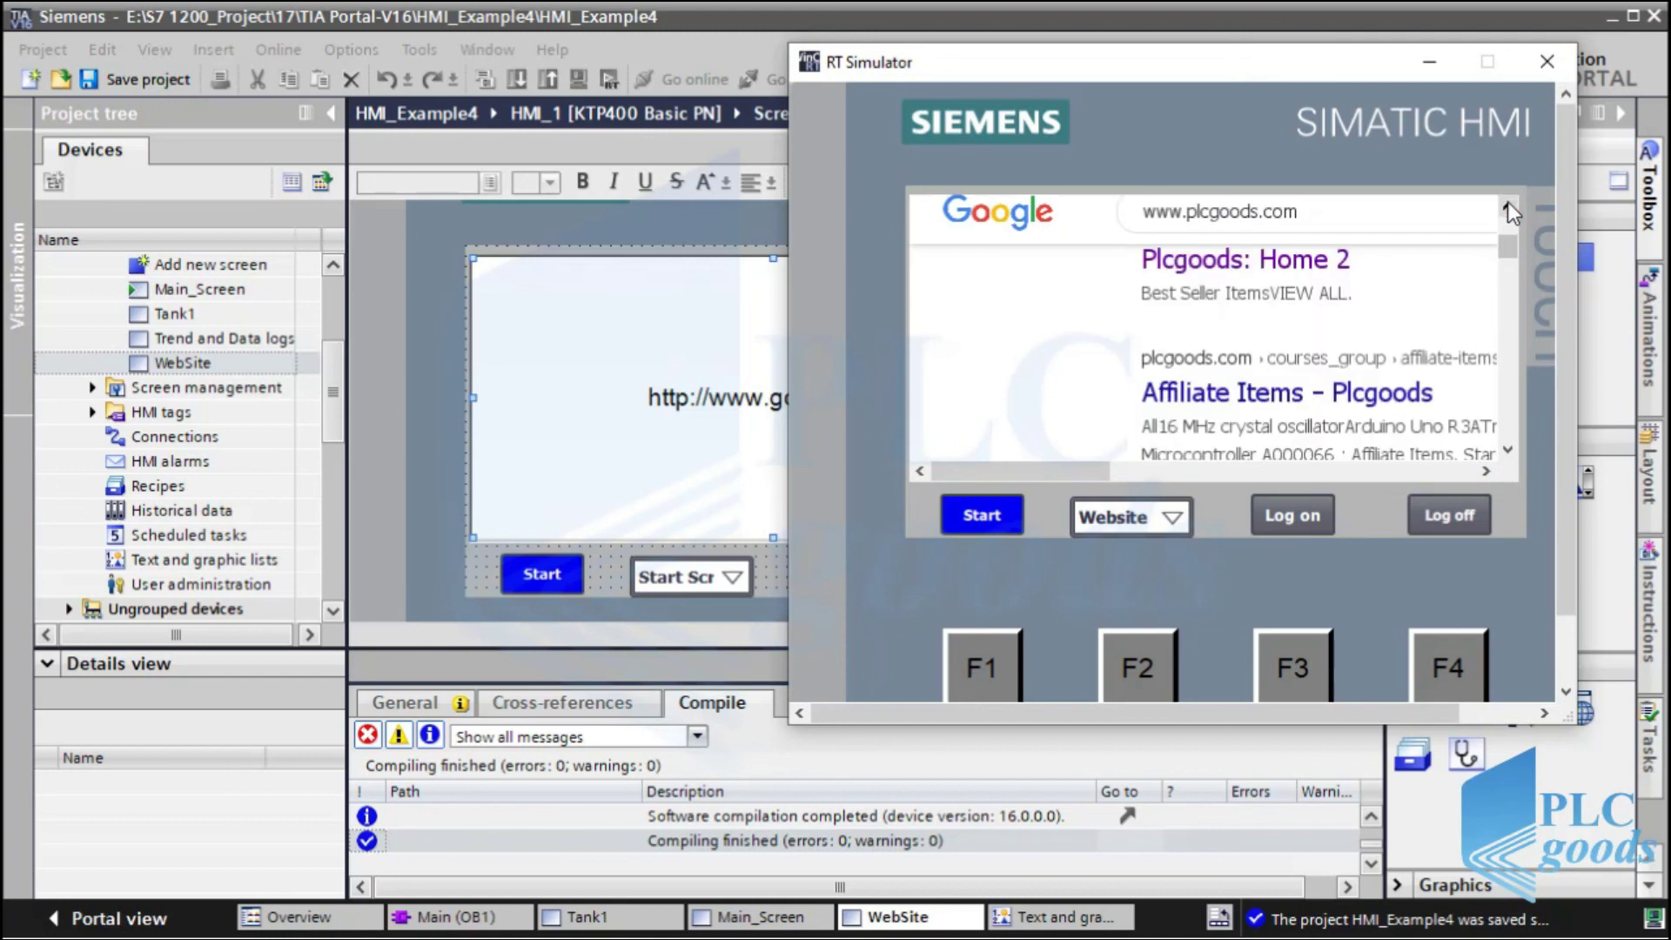
pyautogui.click(1508, 205)
pyautogui.click(1508, 206)
pyautogui.click(1281, 239)
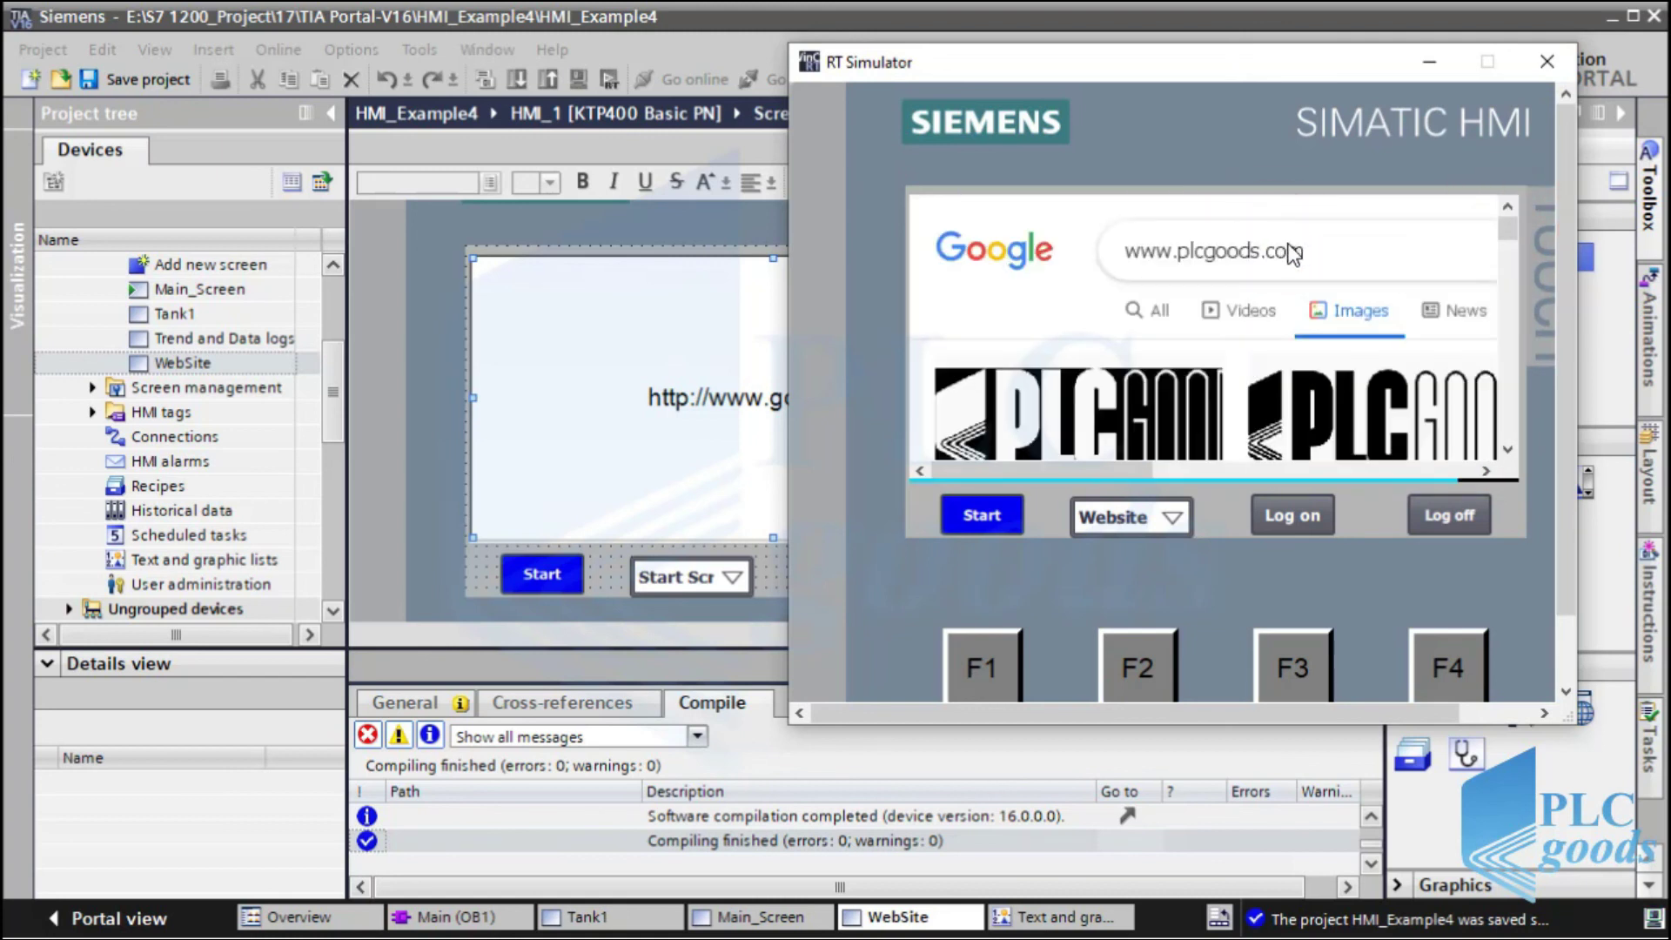
pyautogui.click(1508, 446)
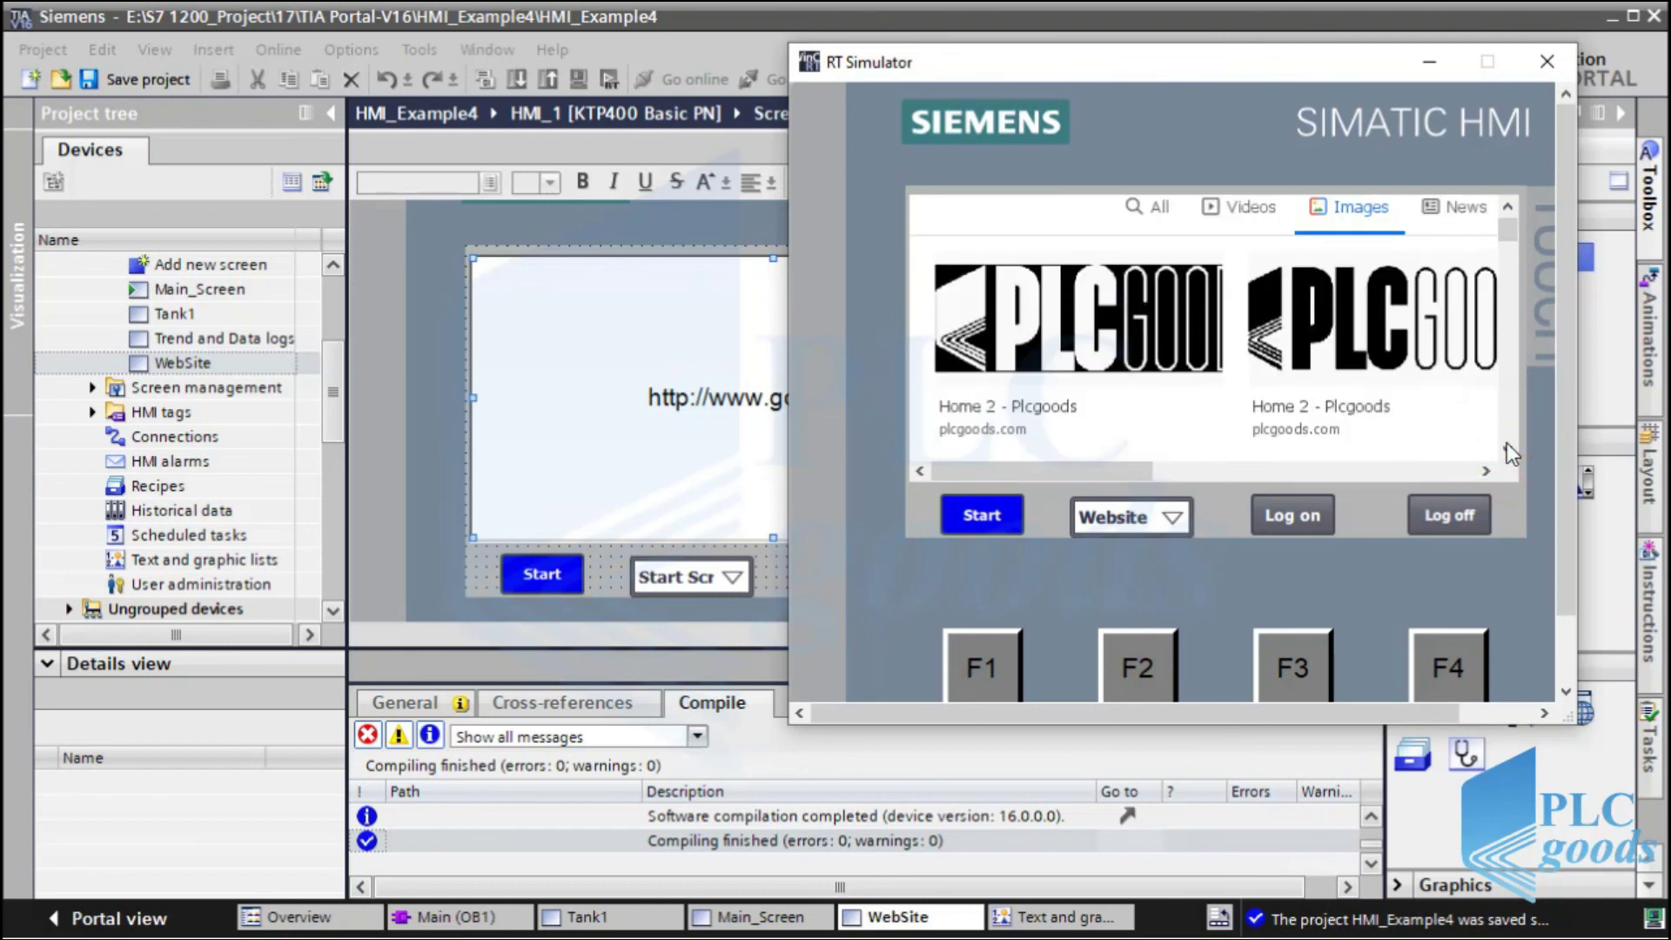
# Minimize RT Simulator to get back to the TIA Portal WebSite screen with its google.com browser.
pyautogui.click(1423, 66)
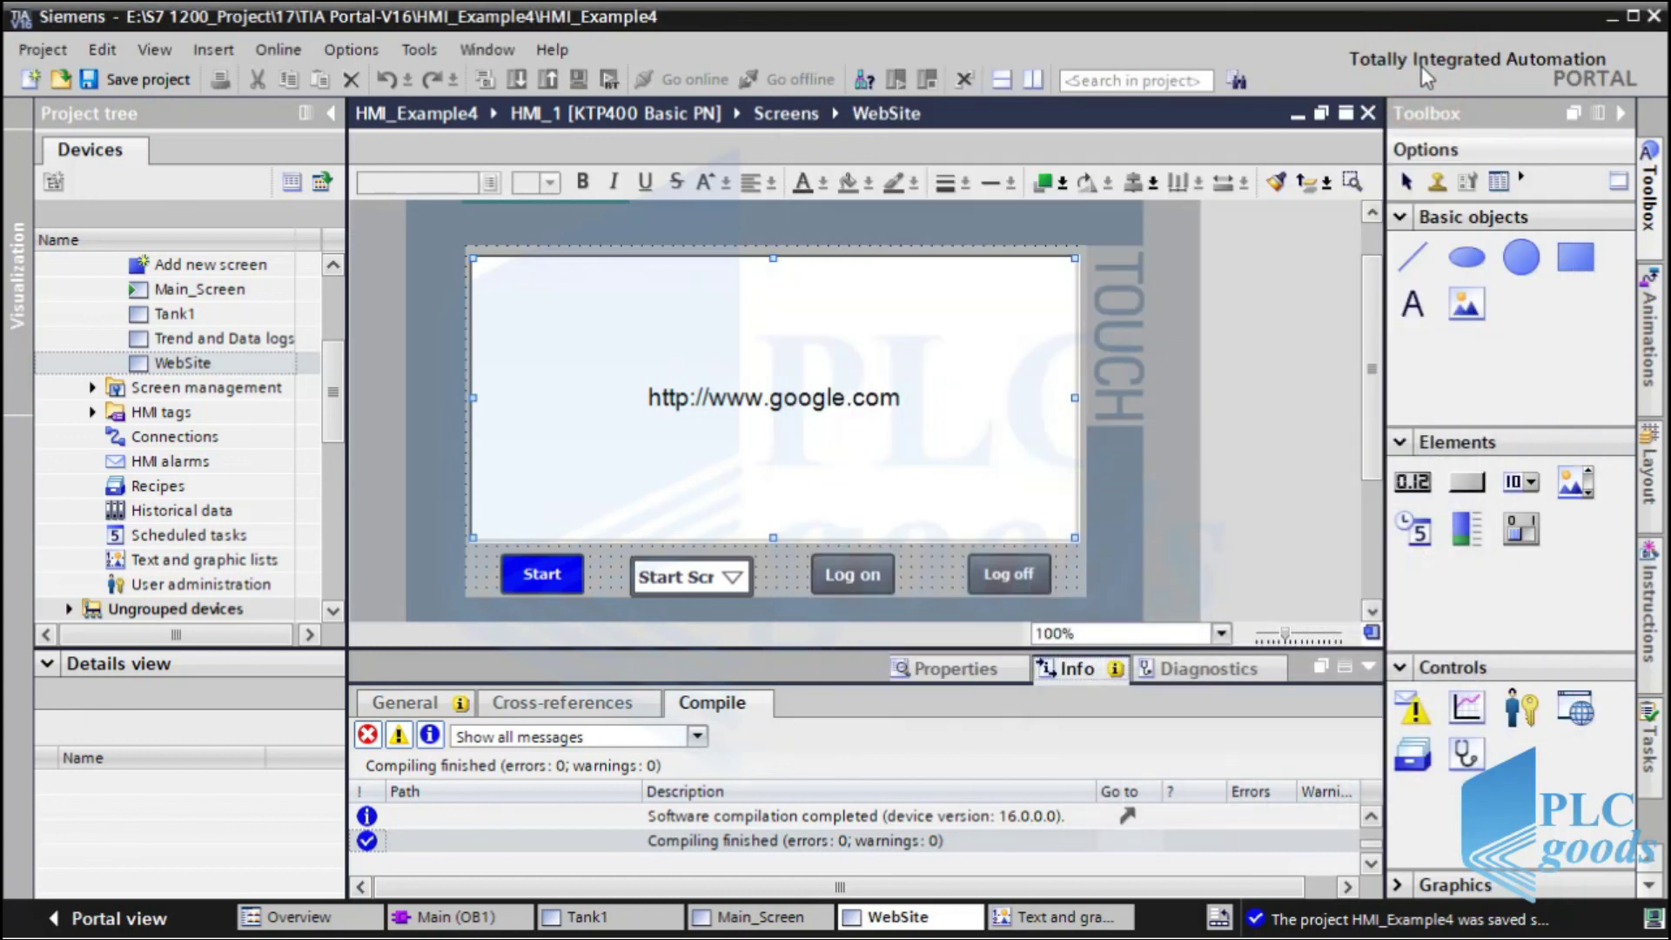
pyautogui.click(1467, 257)
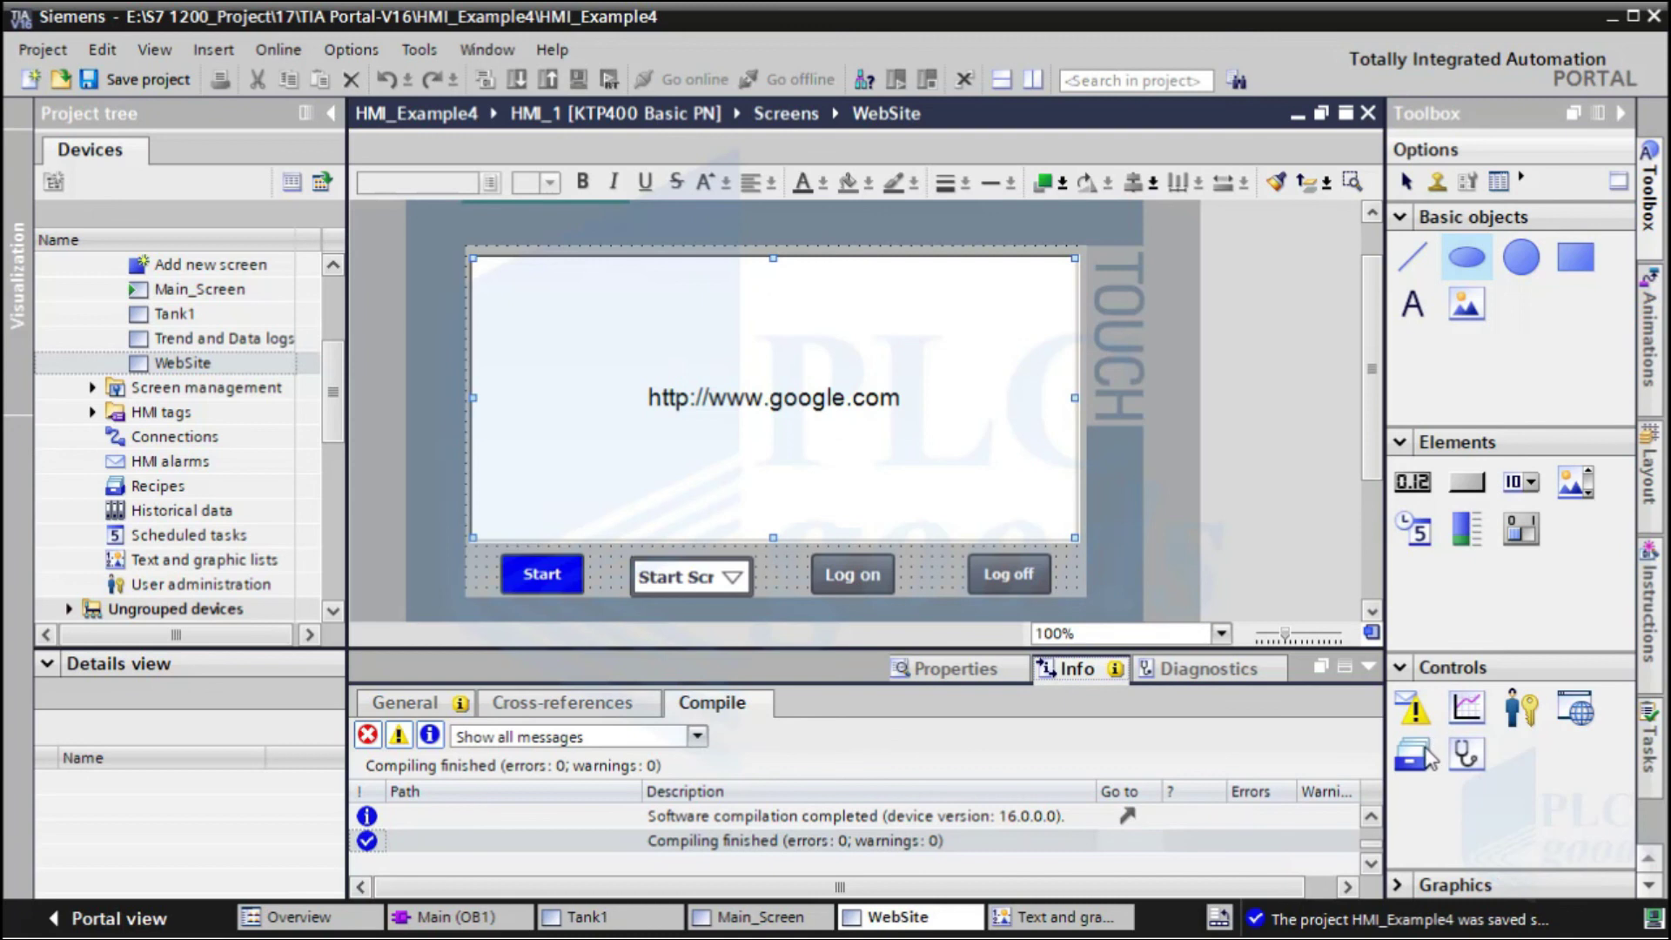
pyautogui.click(1414, 745)
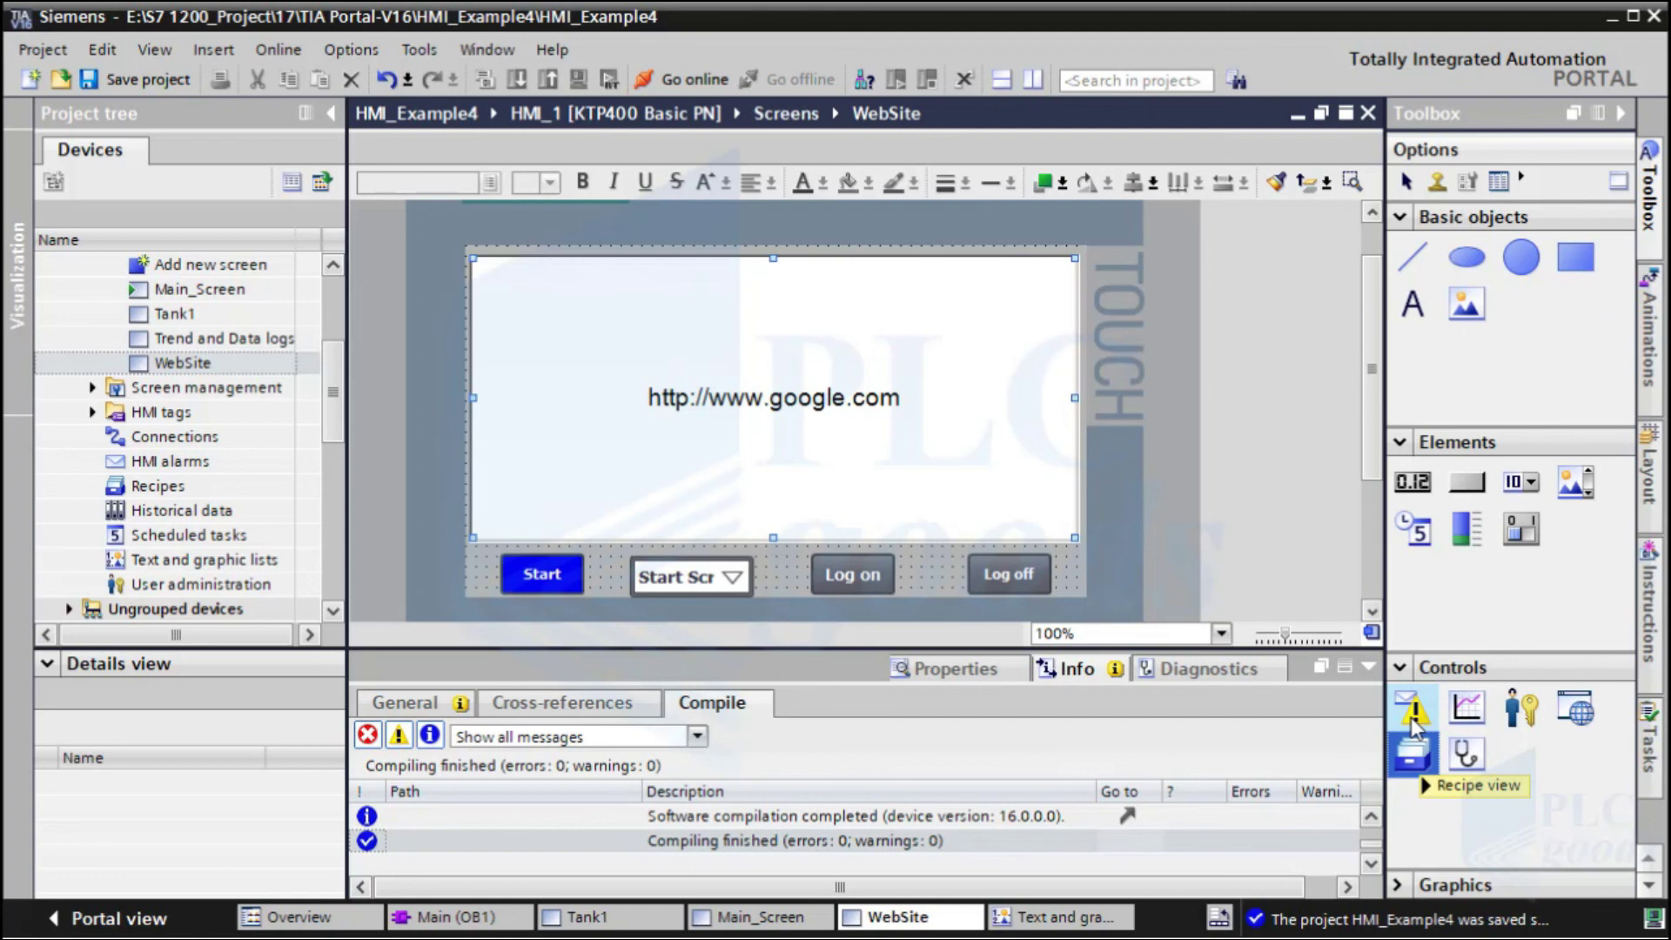